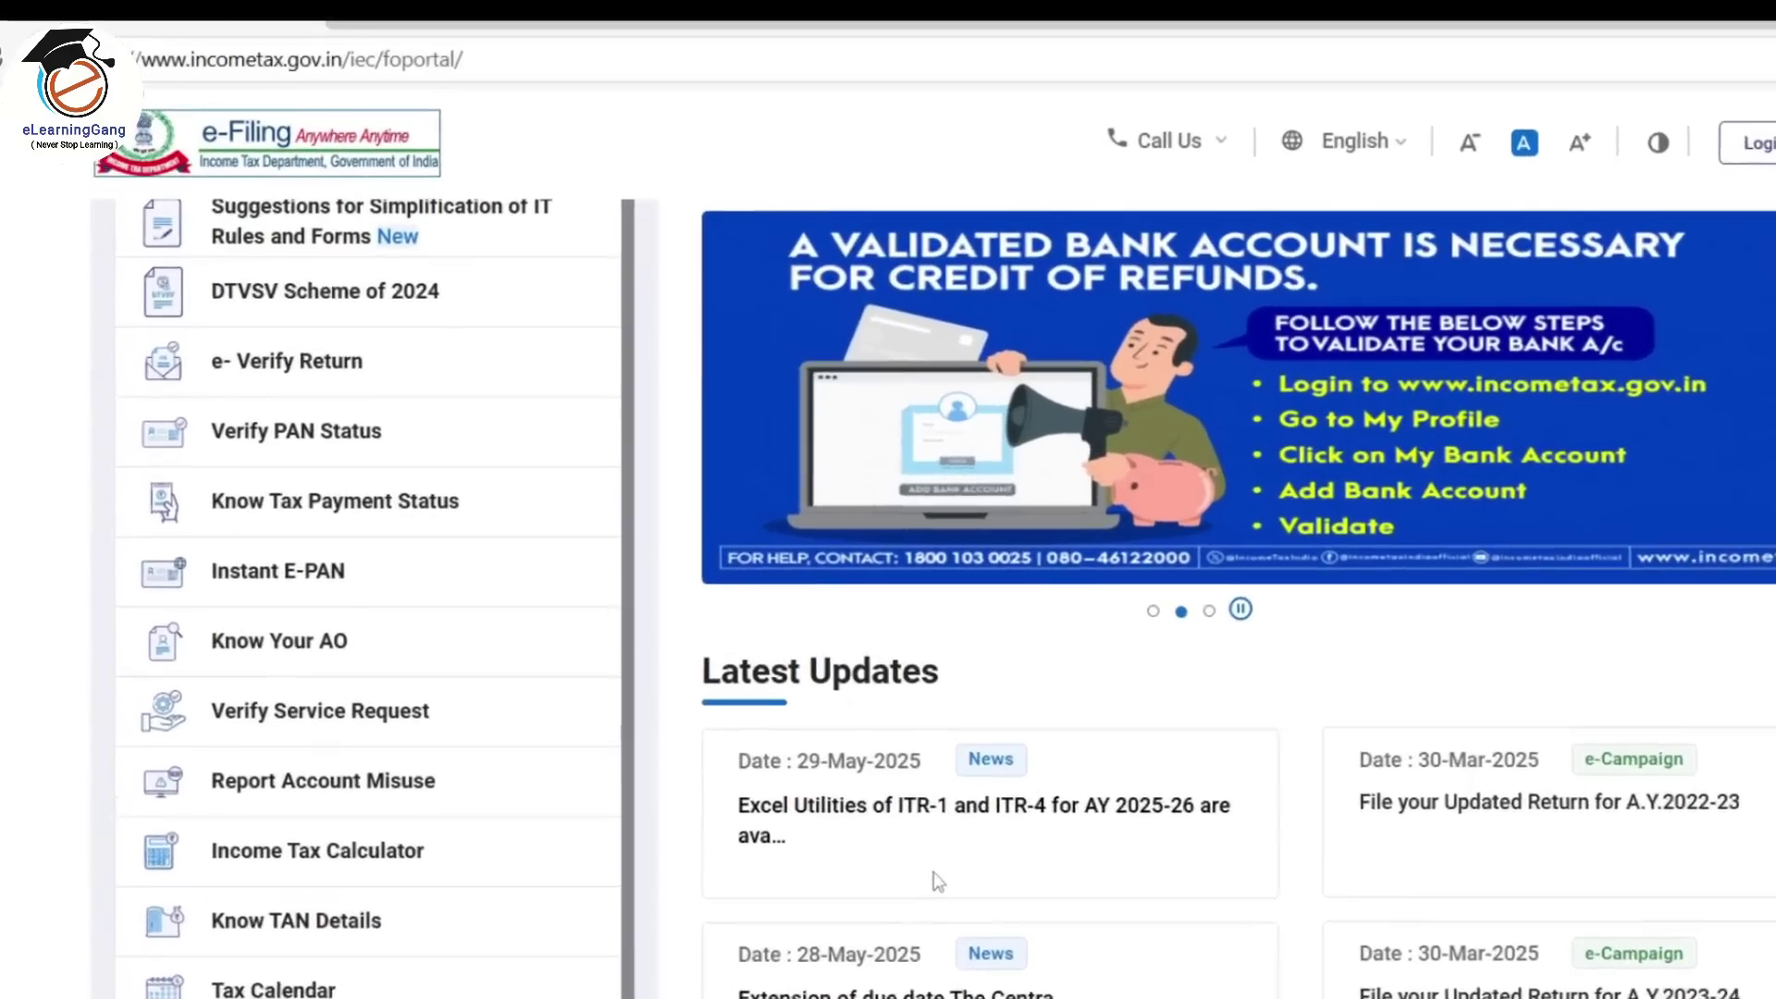
# Step: Download the Excel-based ITR 1 utility for Assessment Year 2025-26 from the portal's income tax returns downloads
pyautogui.scroll(2, 806, 729)
pyautogui.scroll(2, 620, 776)
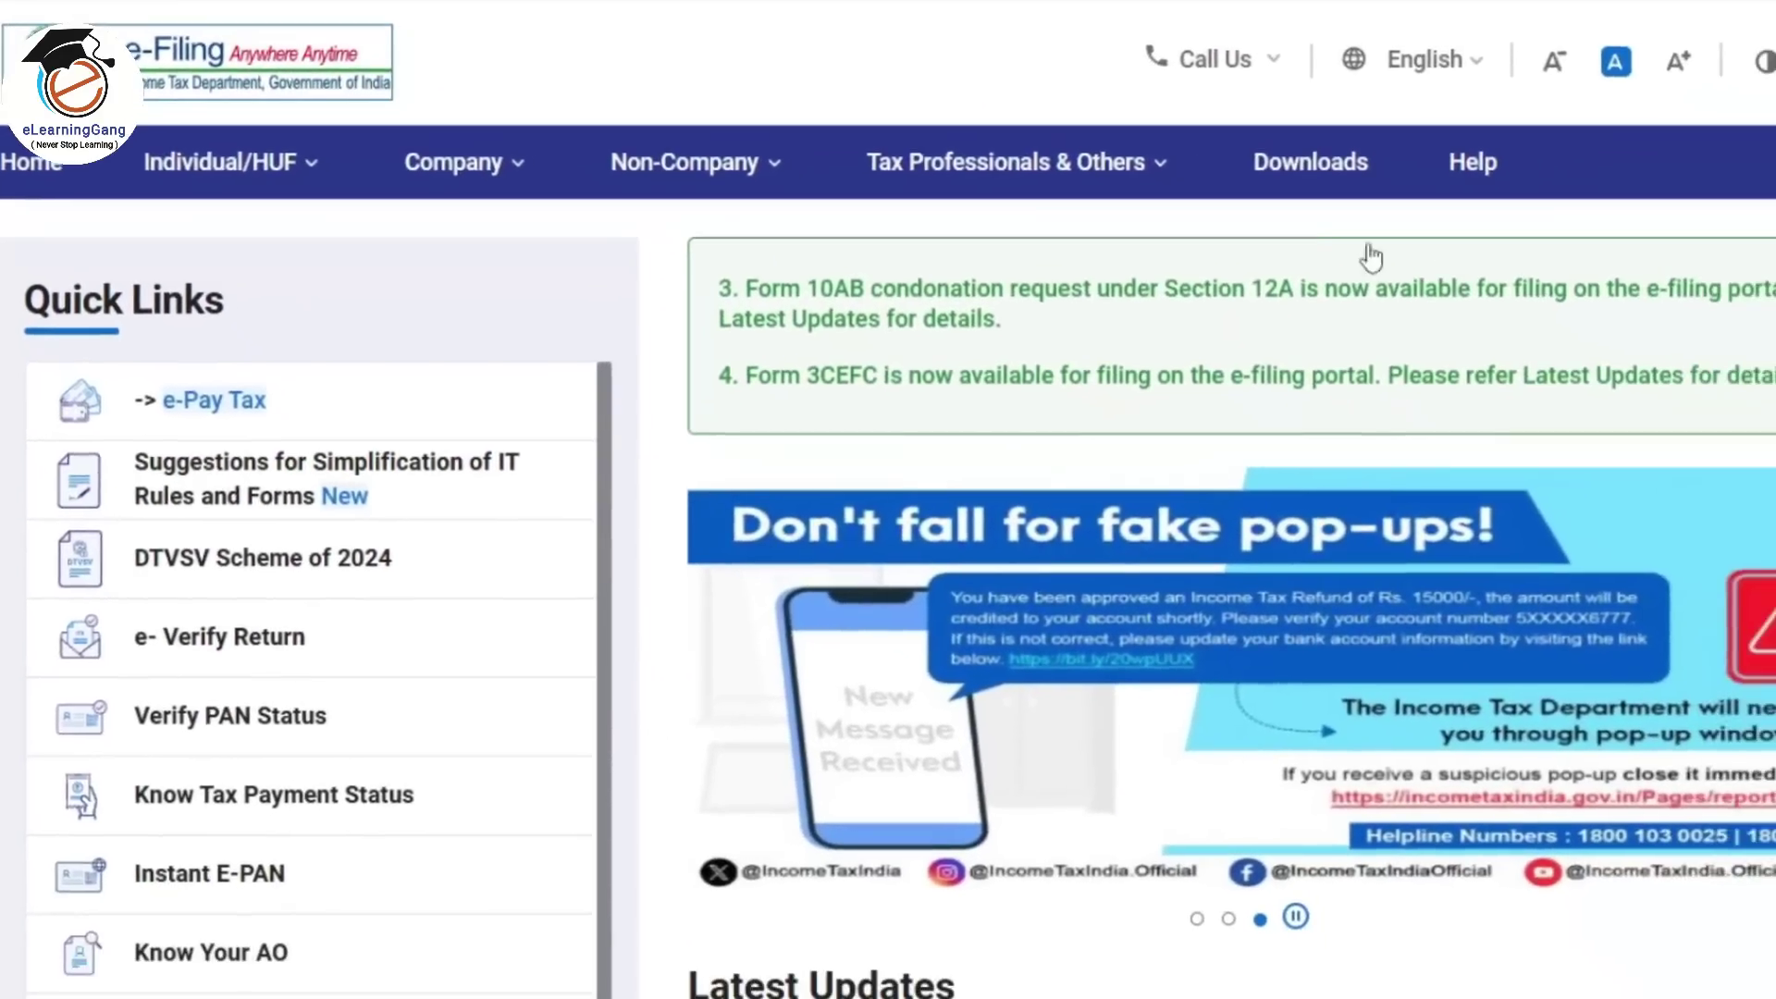
pyautogui.click(1335, 176)
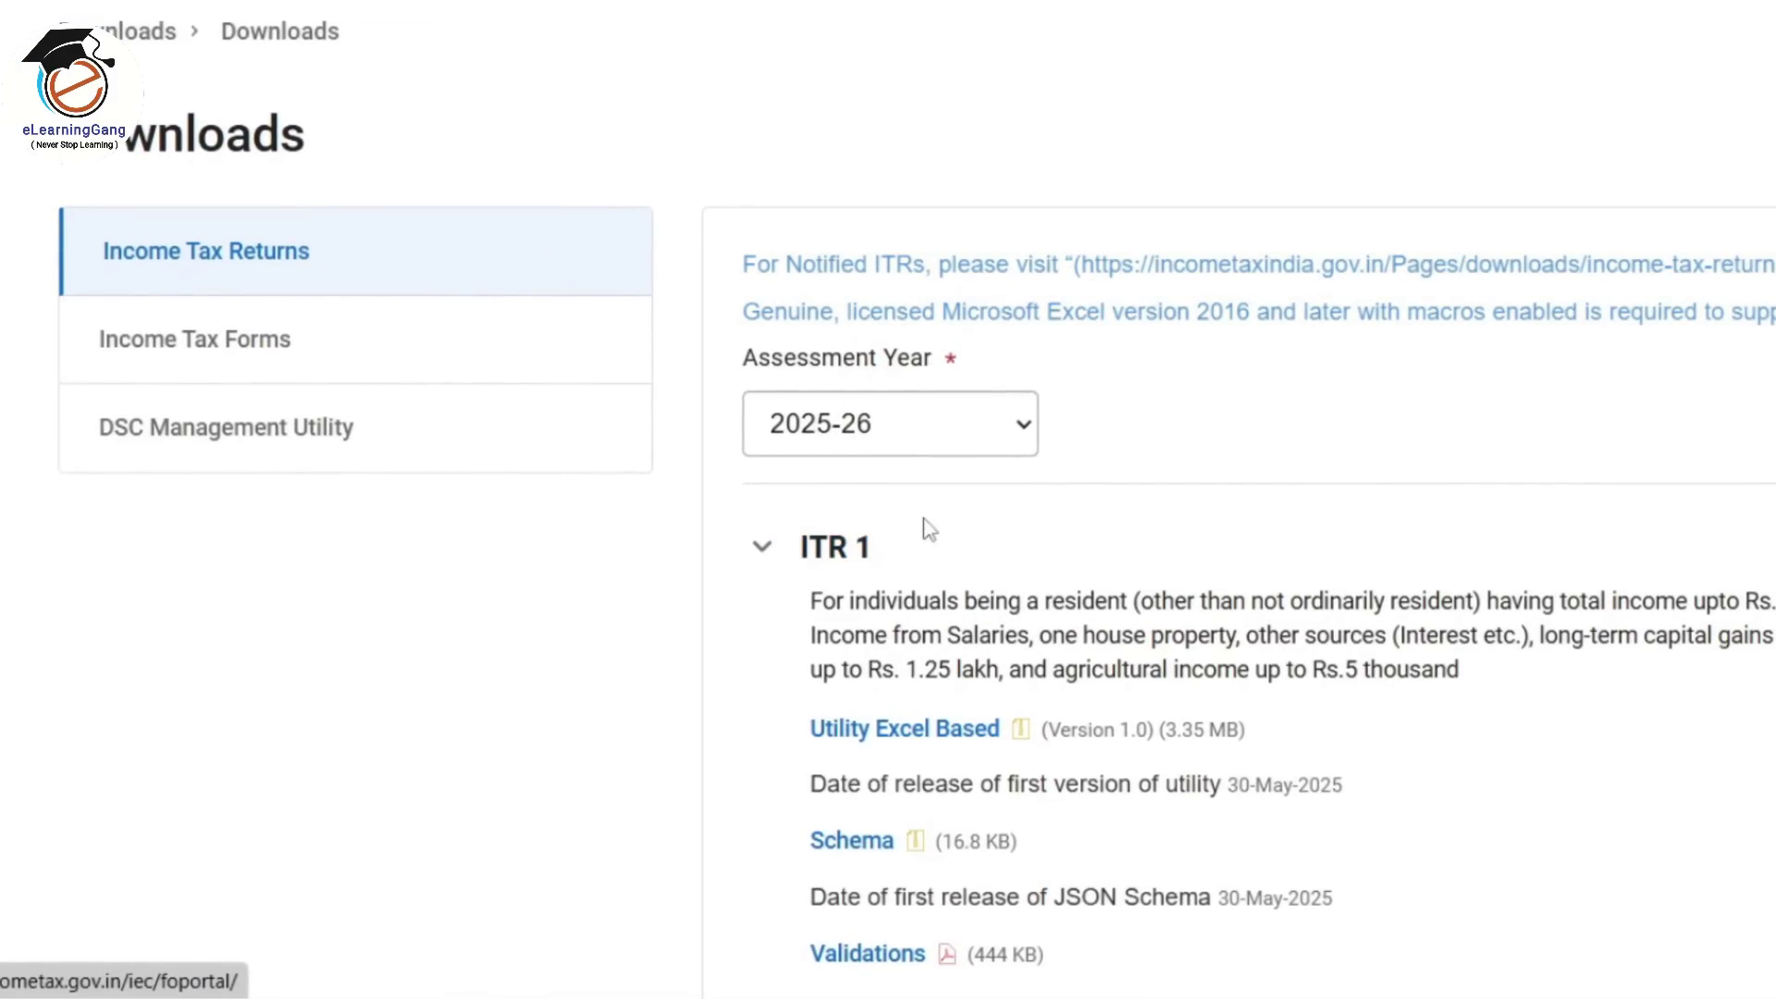
pyautogui.scroll(-3, 925, 525)
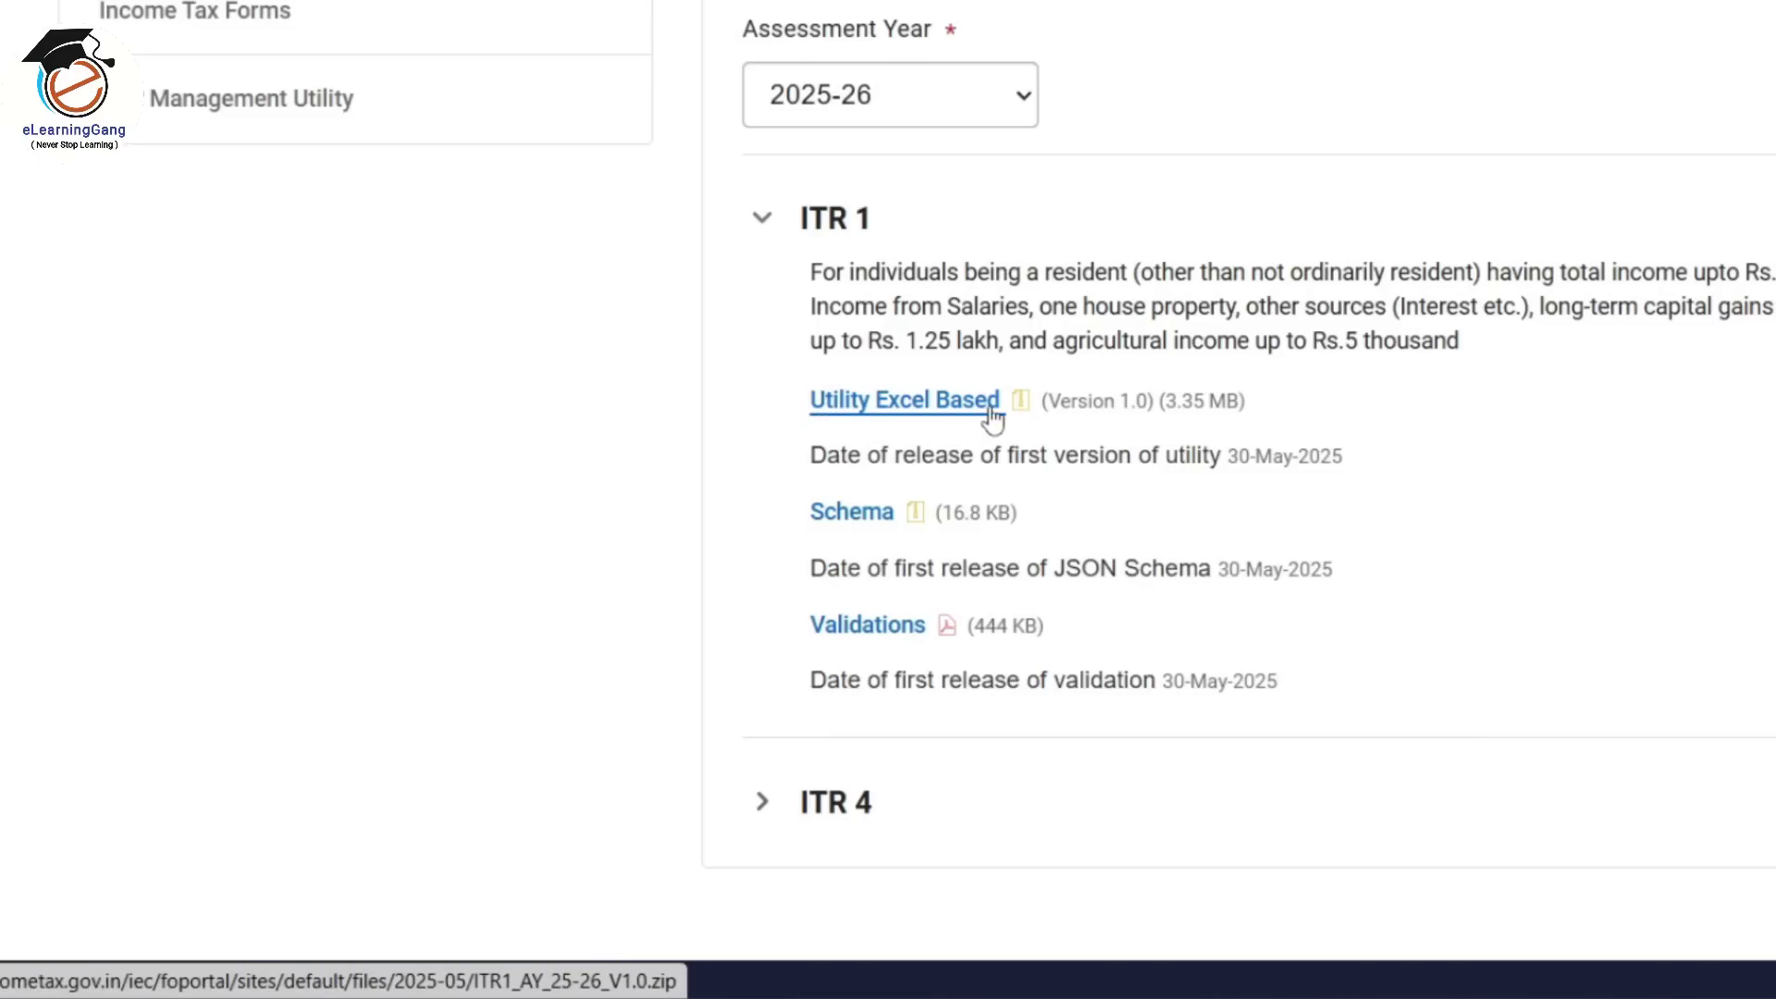
pyautogui.click(933, 407)
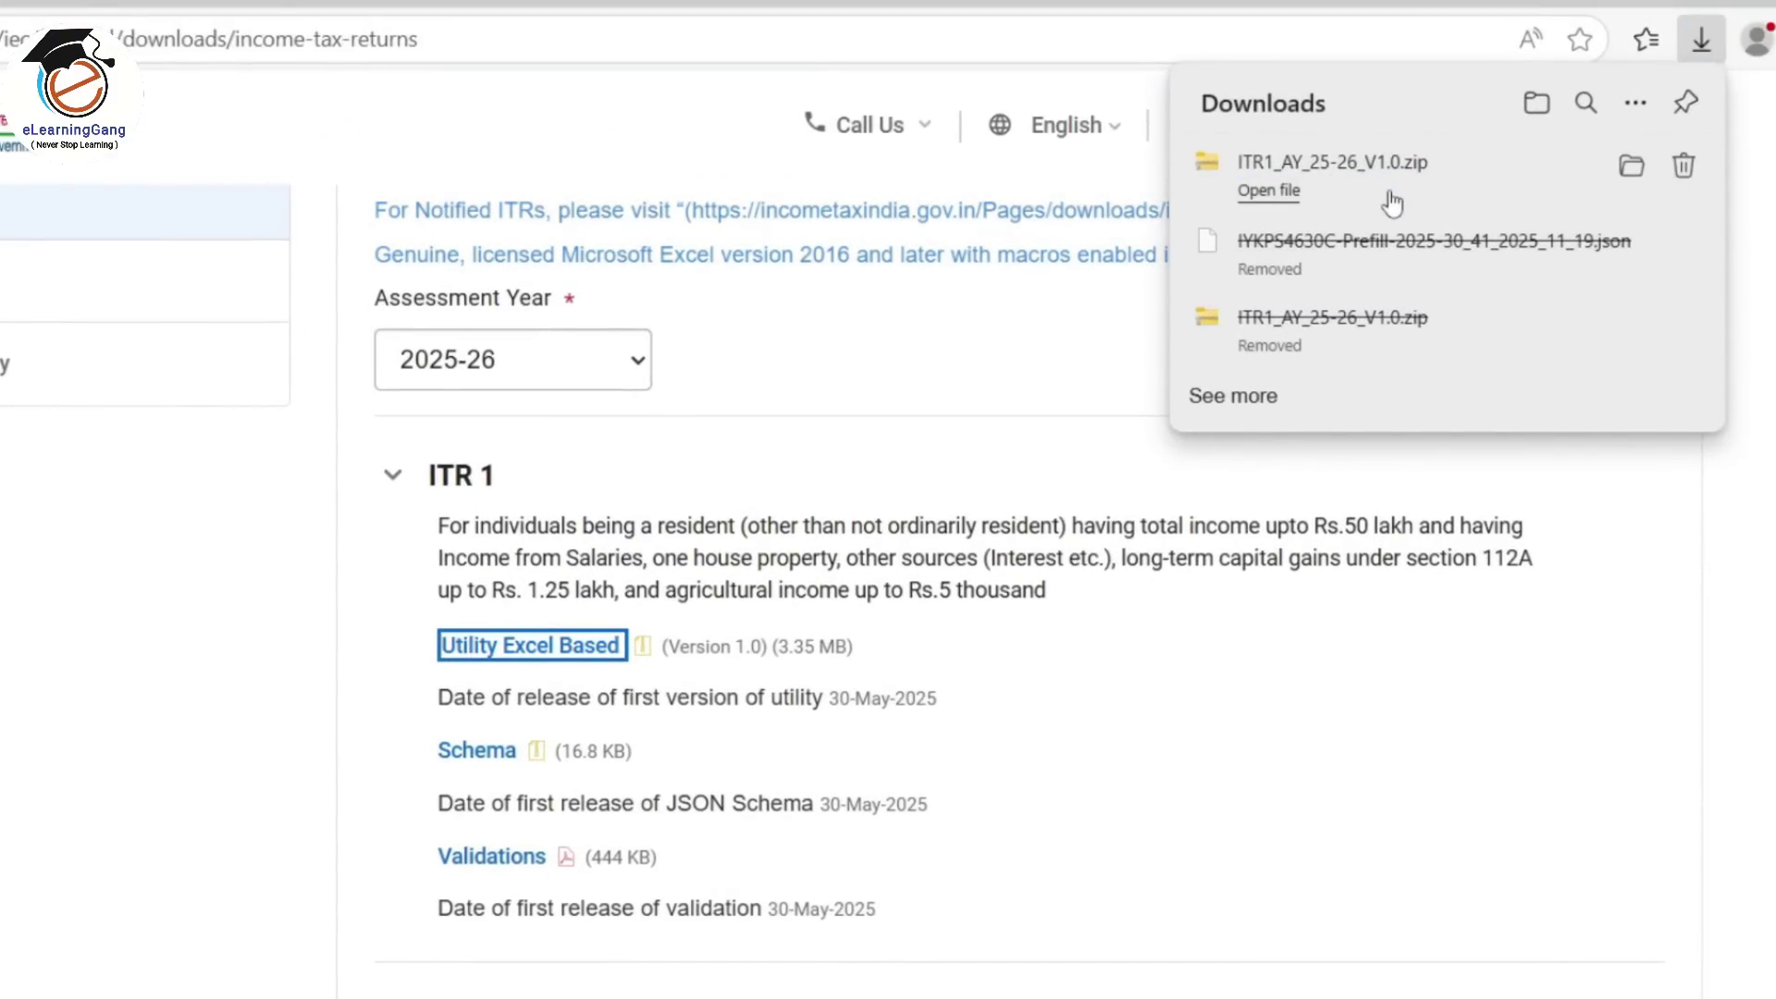
# Step: Move the downloaded ITR1_AY_25-26_V1.0 zip file from Downloads into the elearninggang folder under Full ITR 1 demo
pyautogui.click(1270, 190)
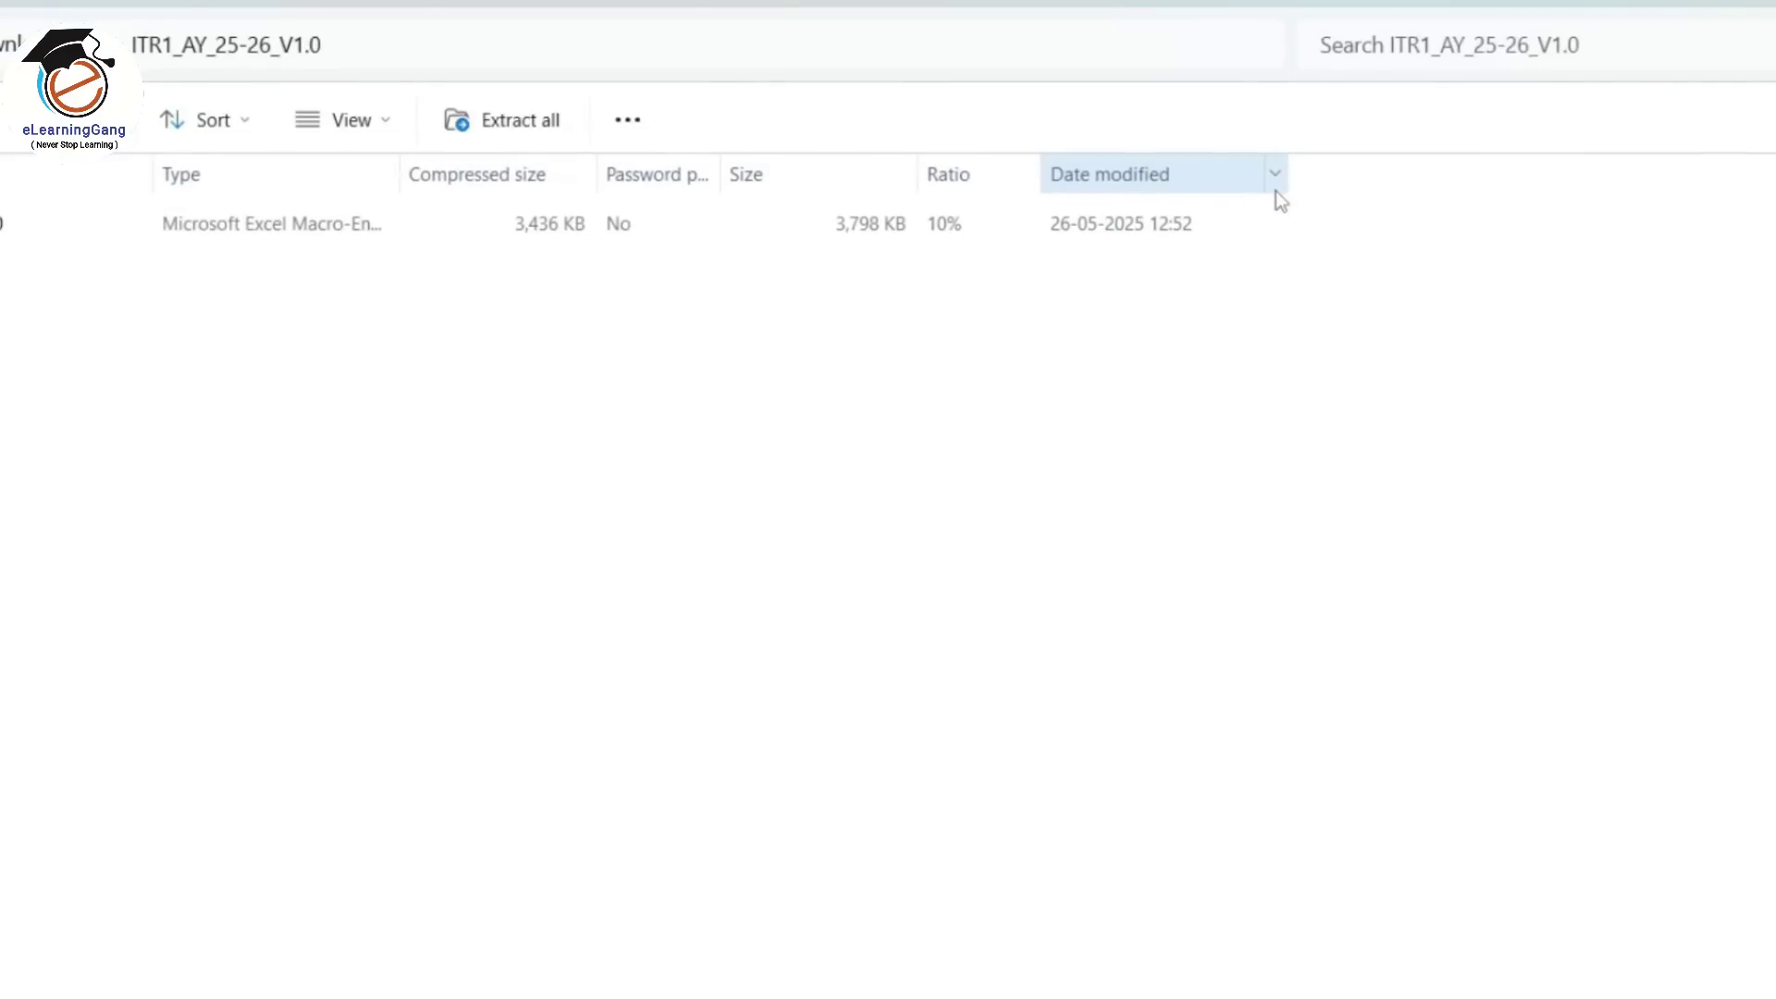
pyautogui.click(209, 248)
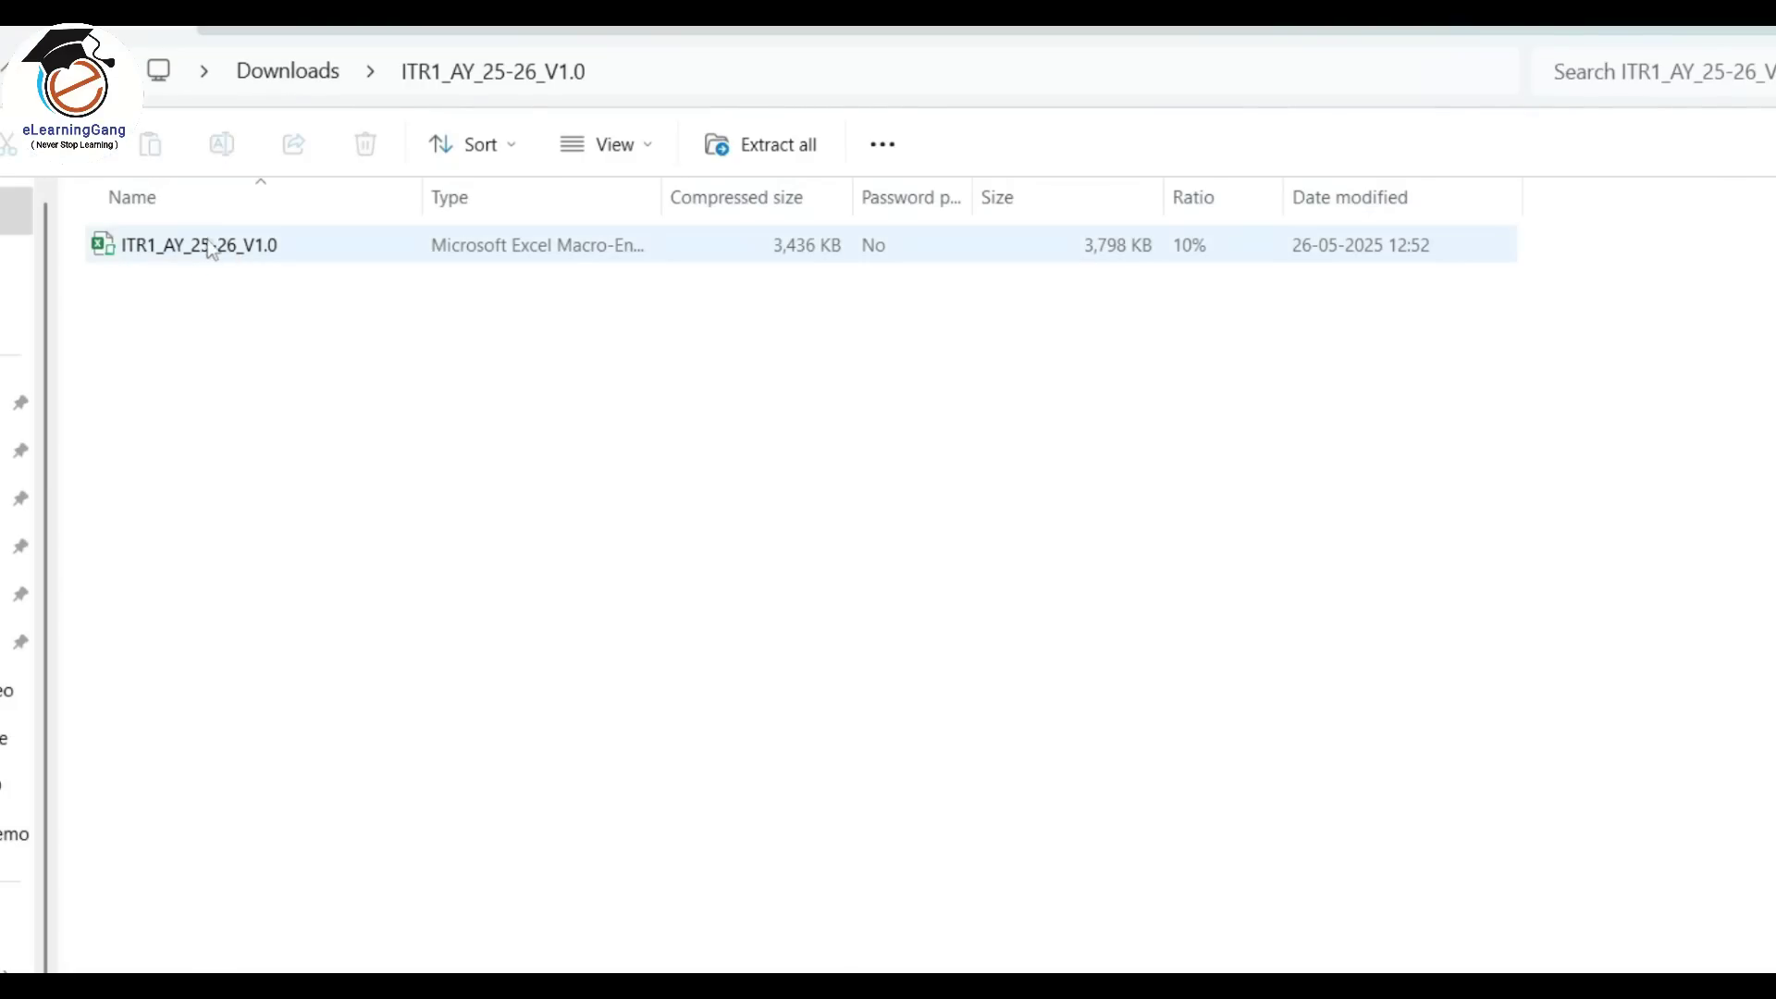
pyautogui.click(286, 74)
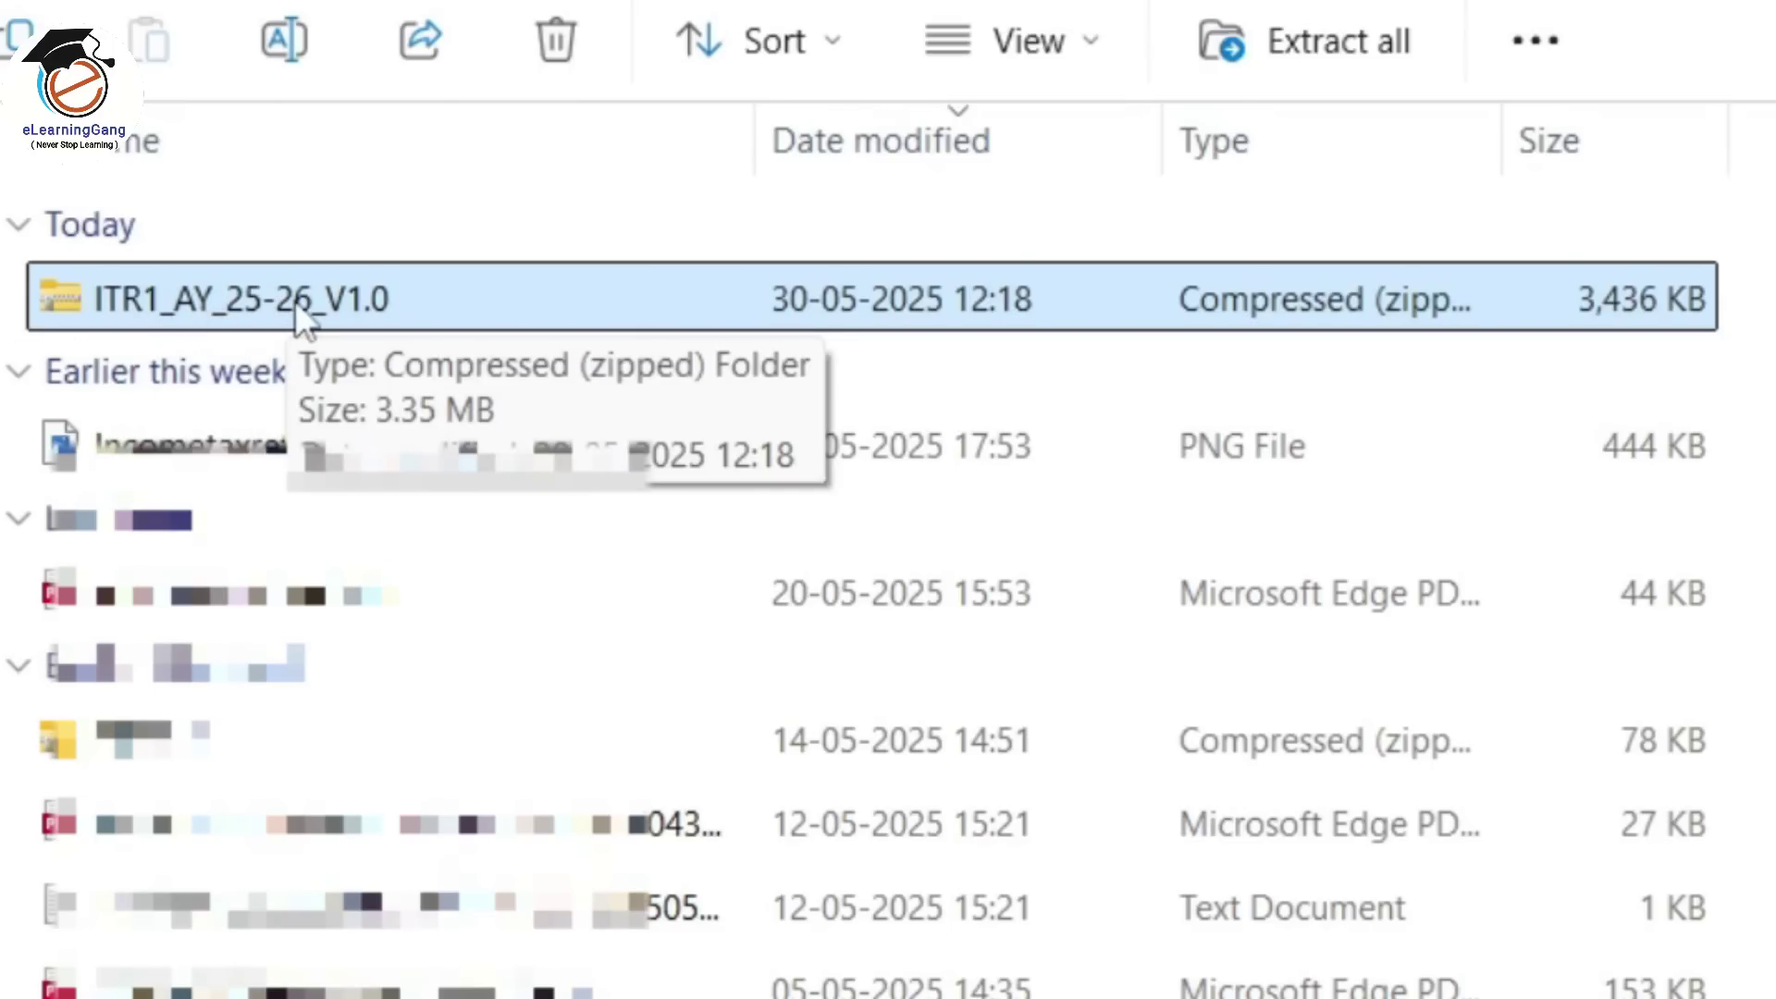
pyautogui.rightClick(296, 302)
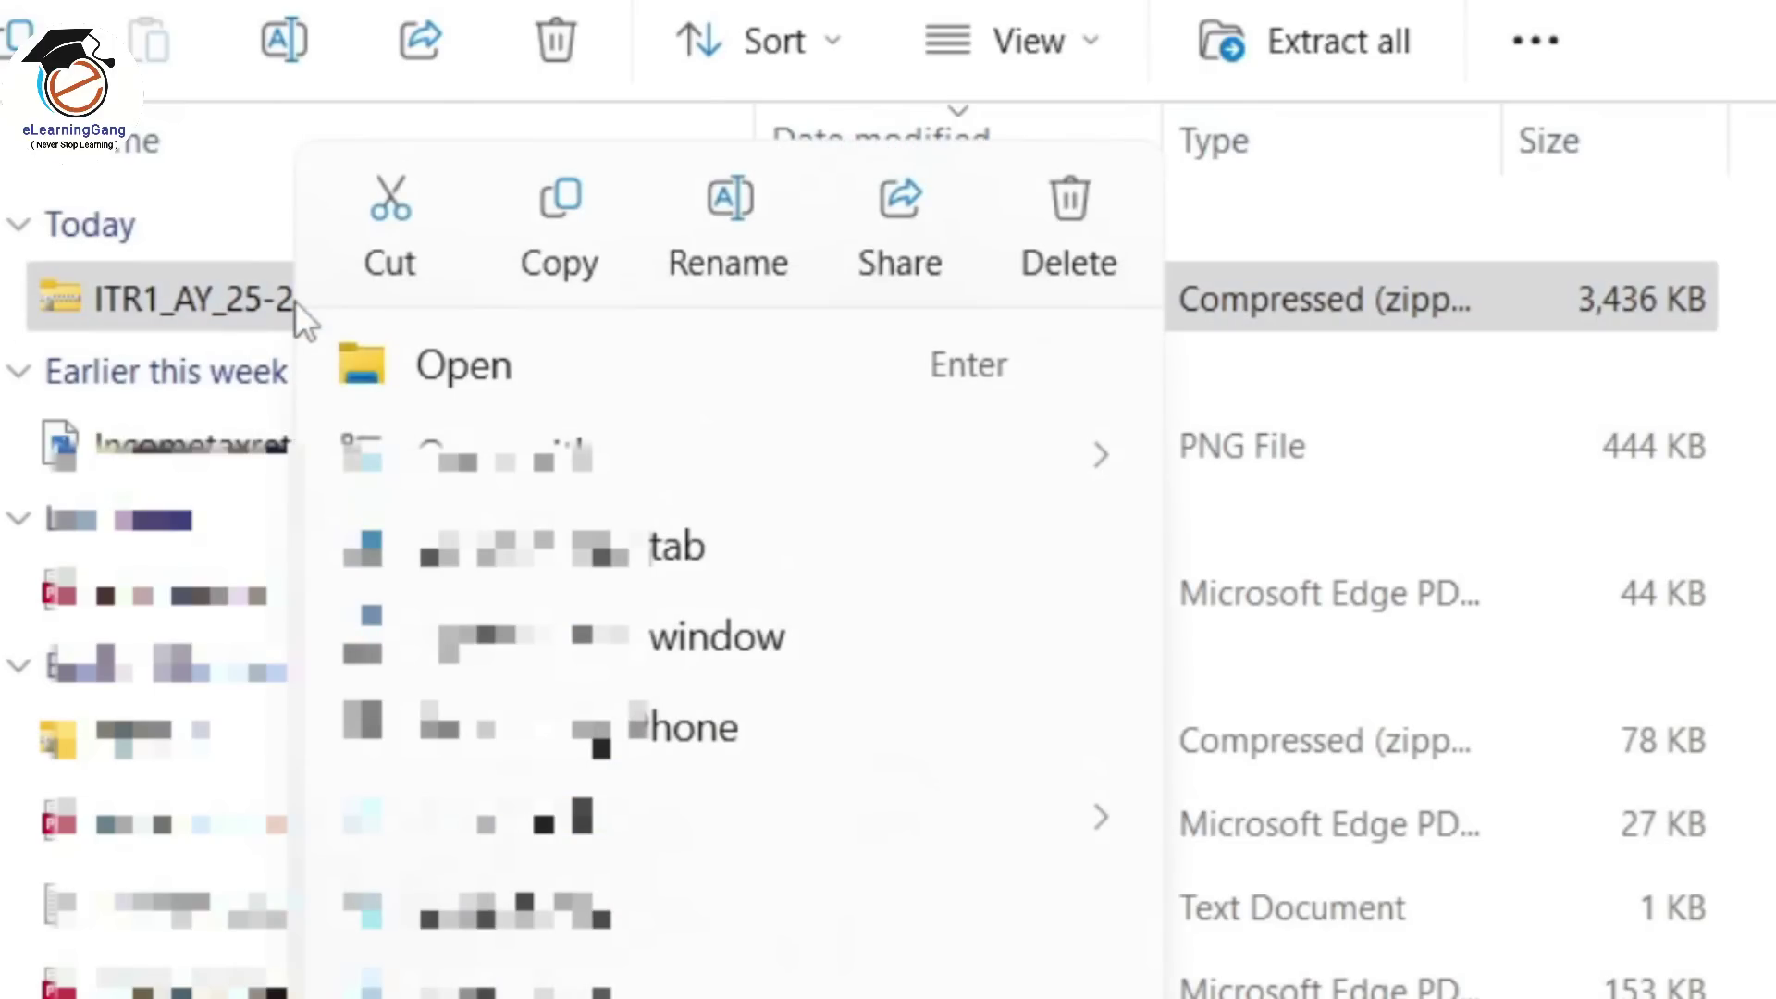
pyautogui.click(413, 260)
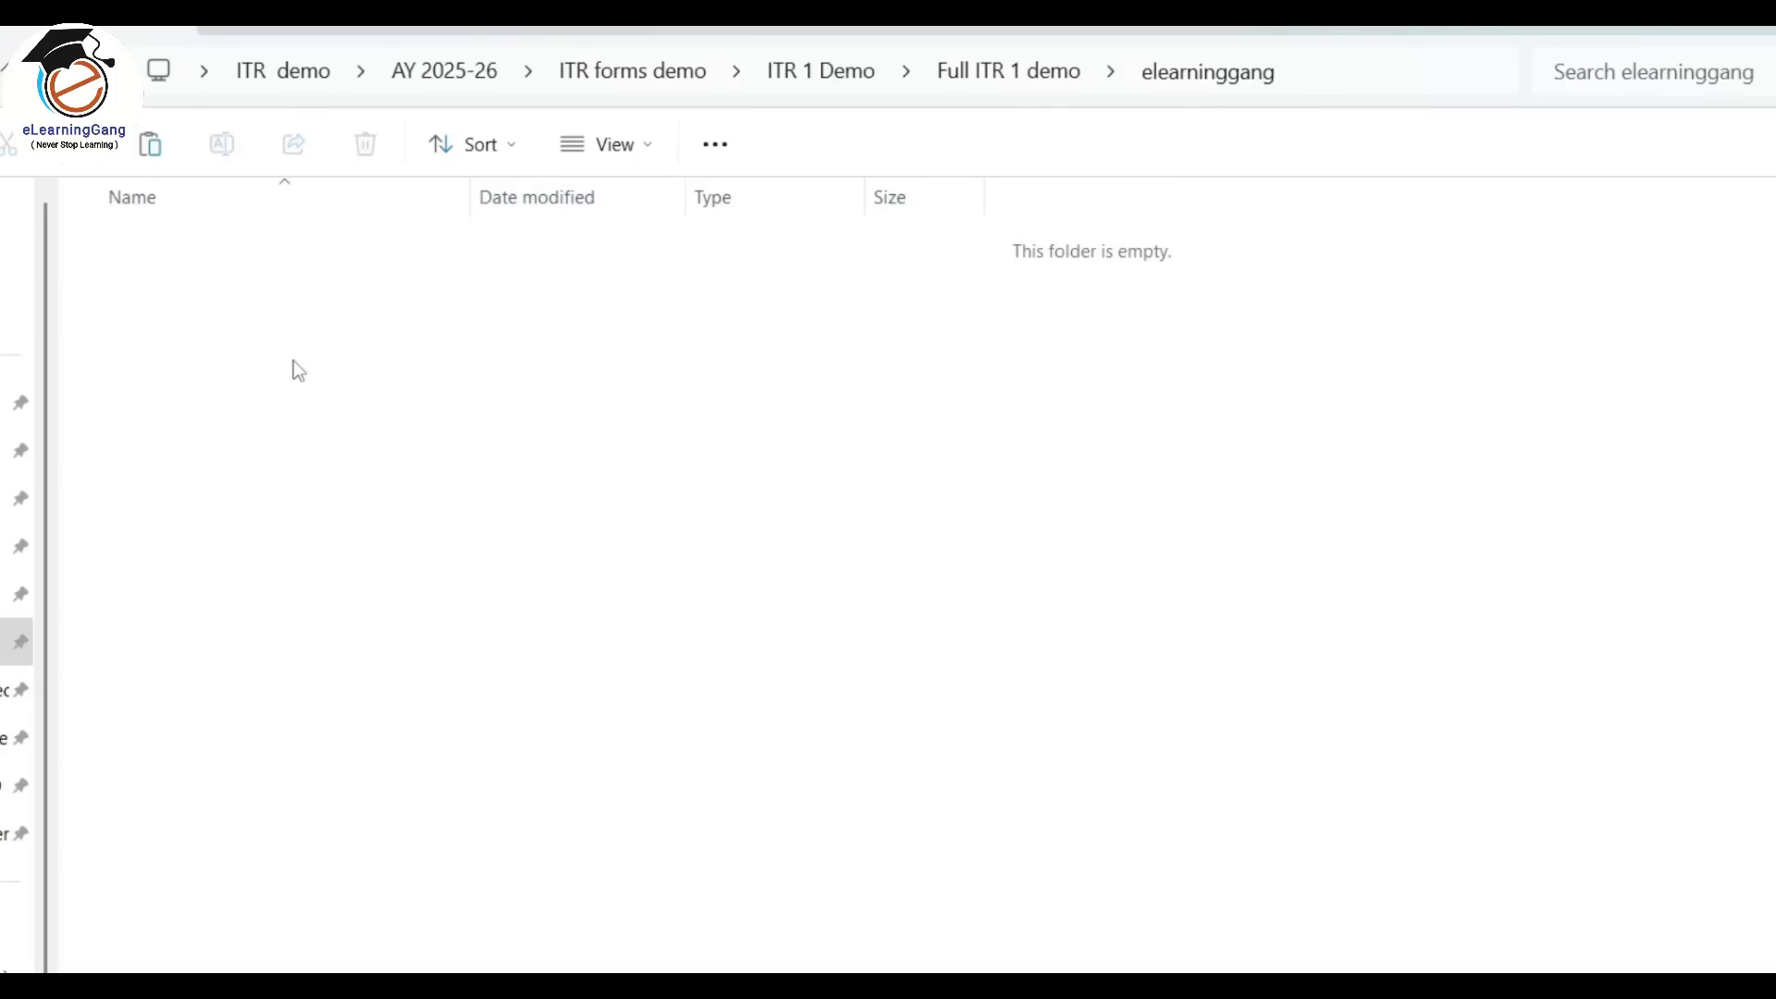
pyautogui.rightClick(294, 363)
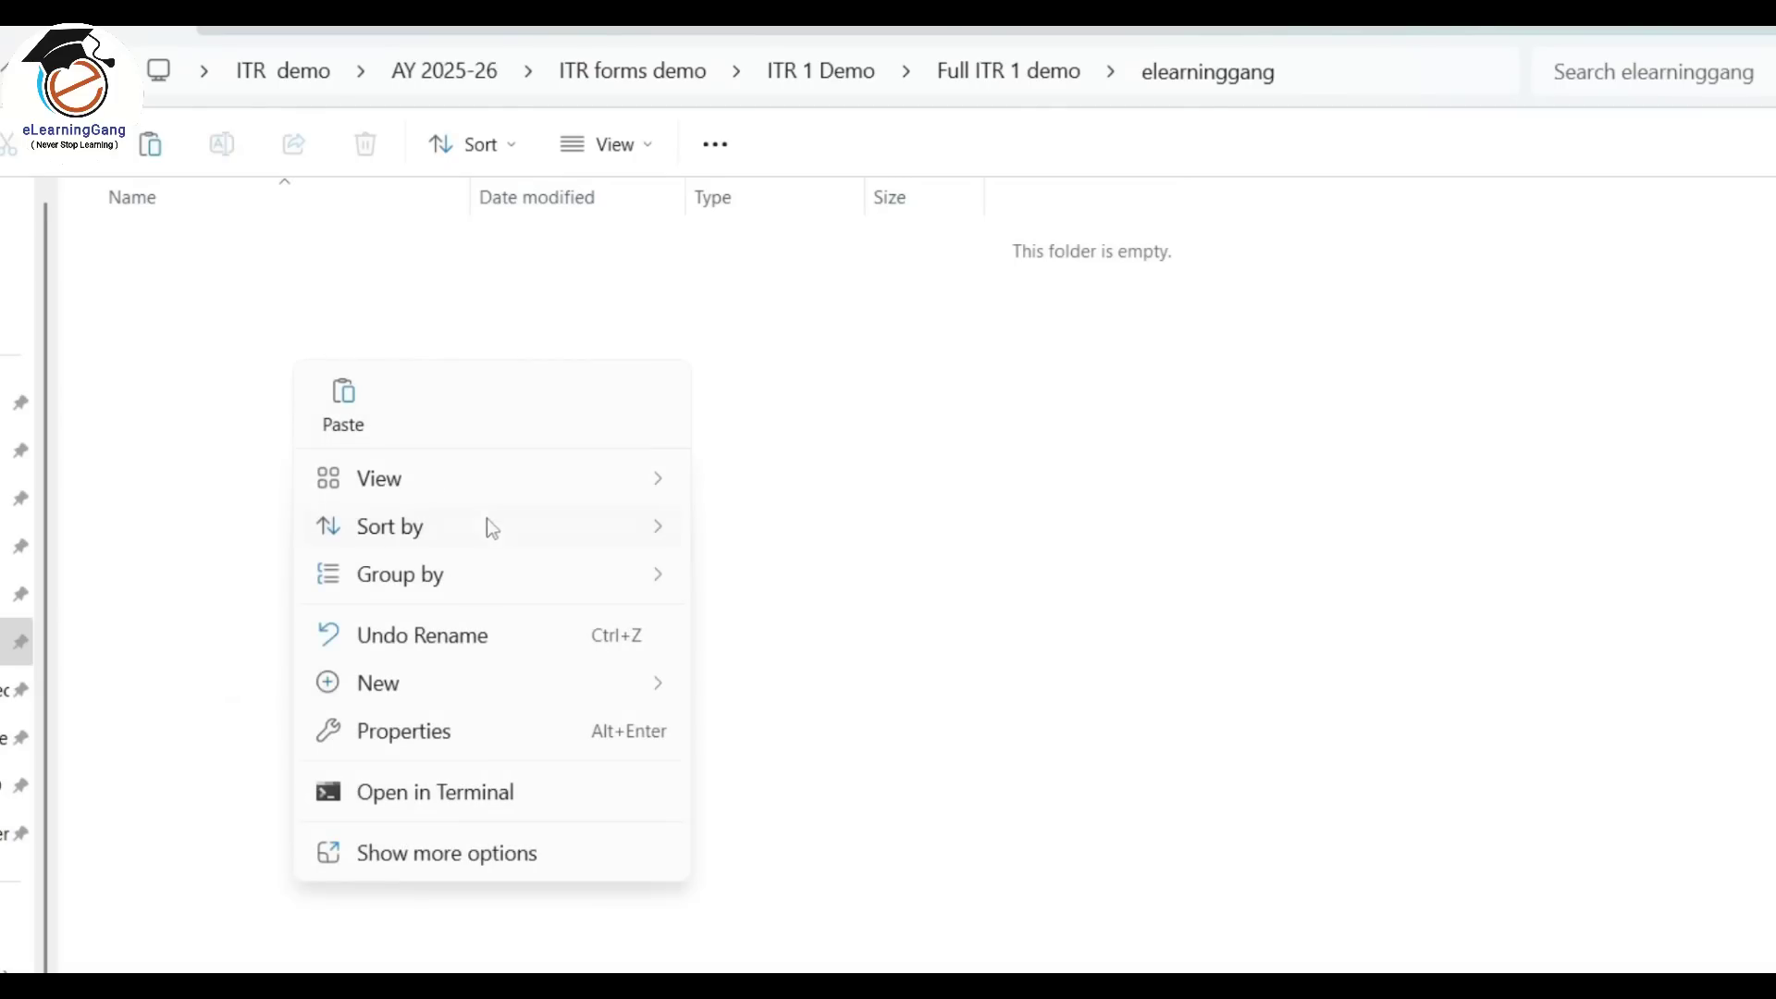
pyautogui.click(341, 408)
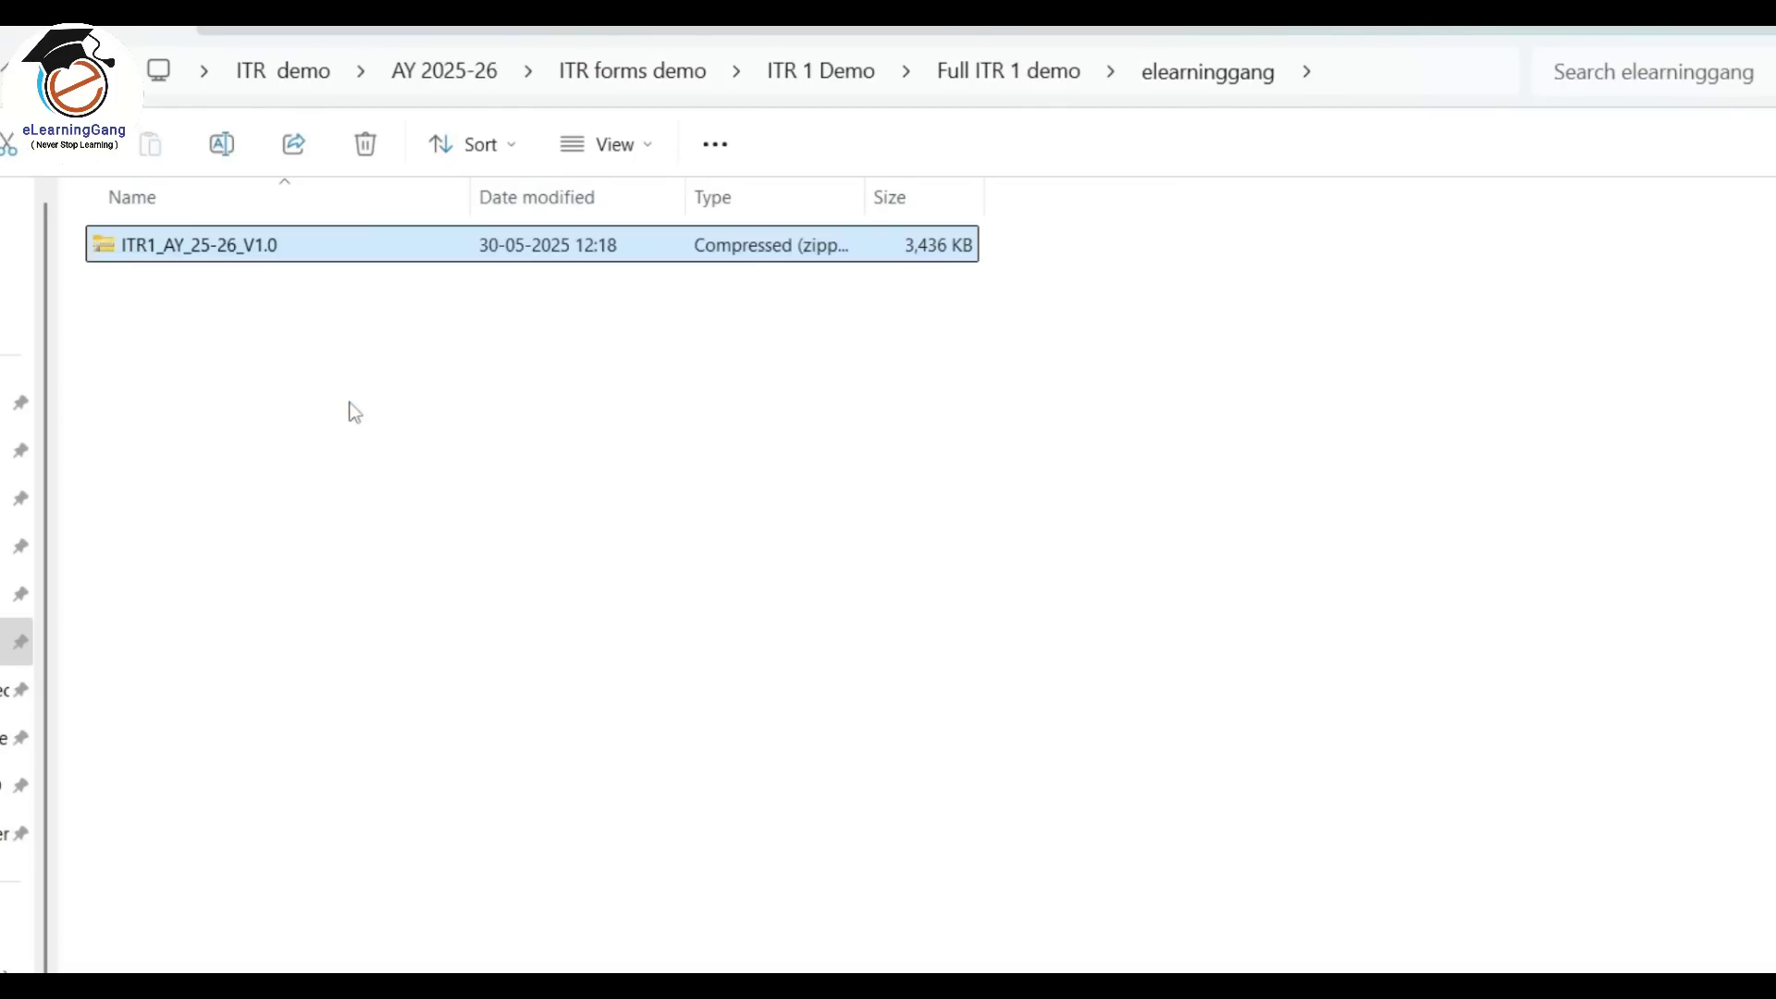
# Step: Extract the ITR1_AY_25-26_V1.0 zip file into its own subfolder of elearninggang
pyautogui.rightClick(274, 236)
pyautogui.click(388, 602)
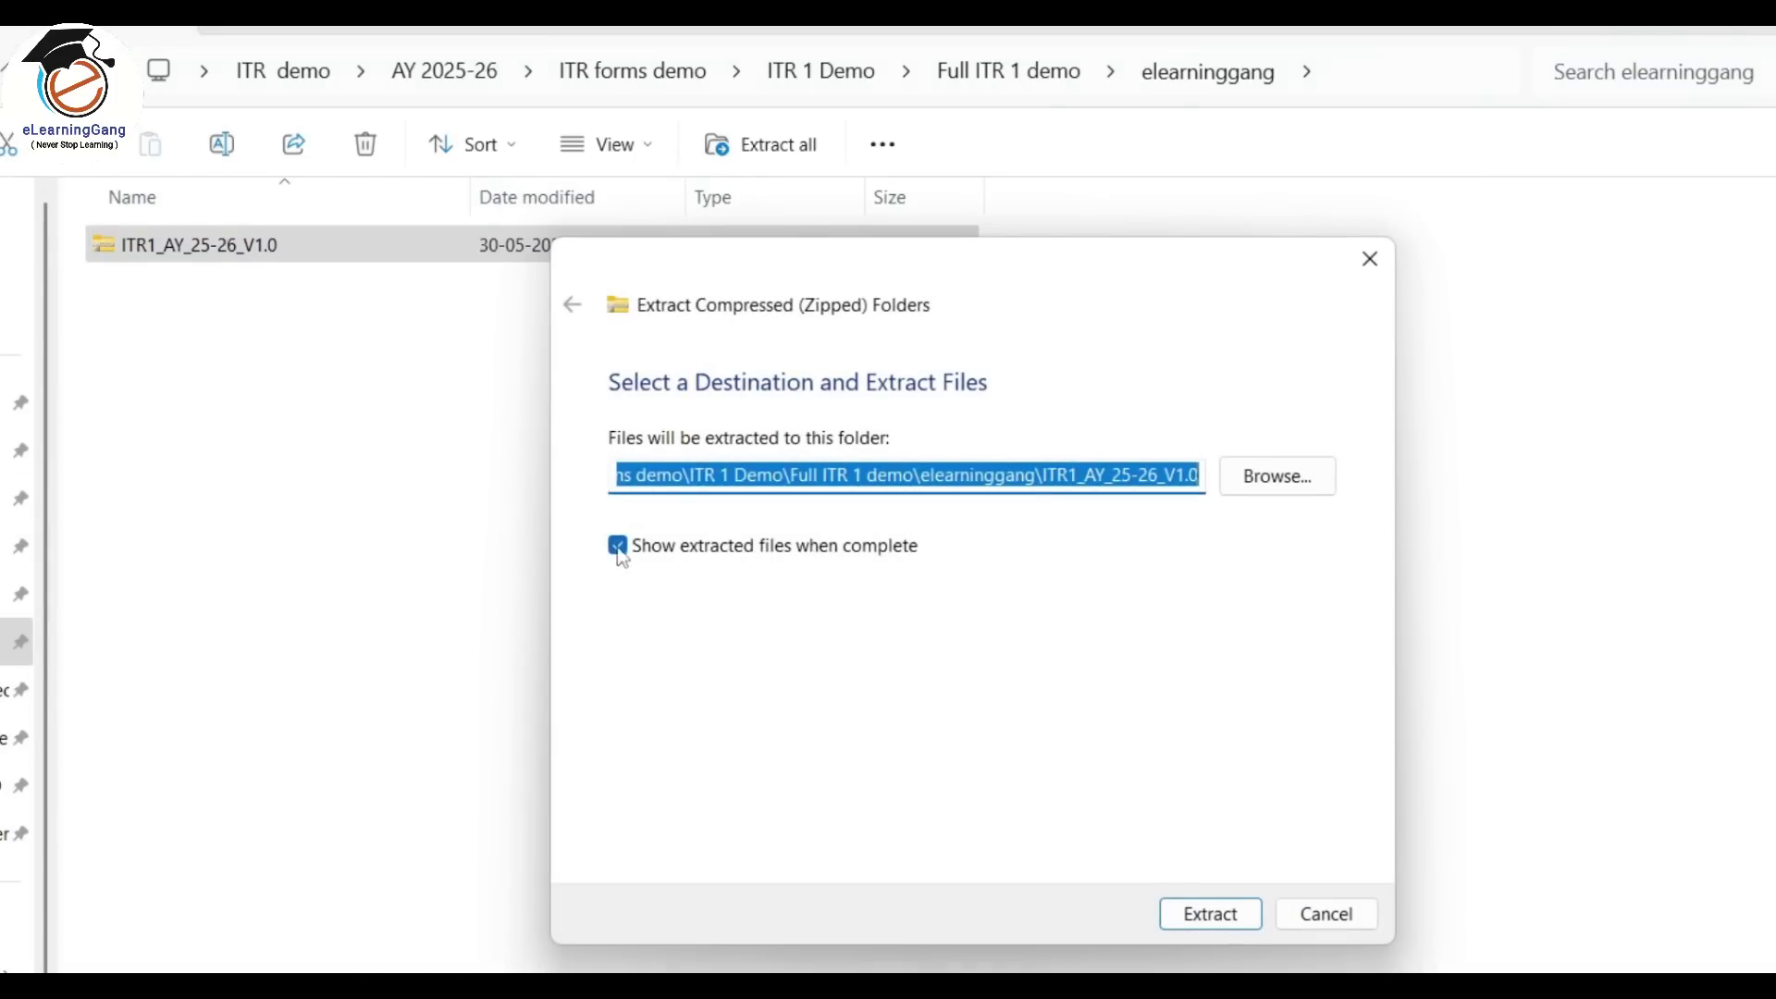
pyautogui.click(1206, 913)
# Step: Open the extracted ITR1_AY_25-26_V1.0 workbook in Excel, enable editing and dismiss the utility's introductory notice
pyautogui.doubleClick(248, 252)
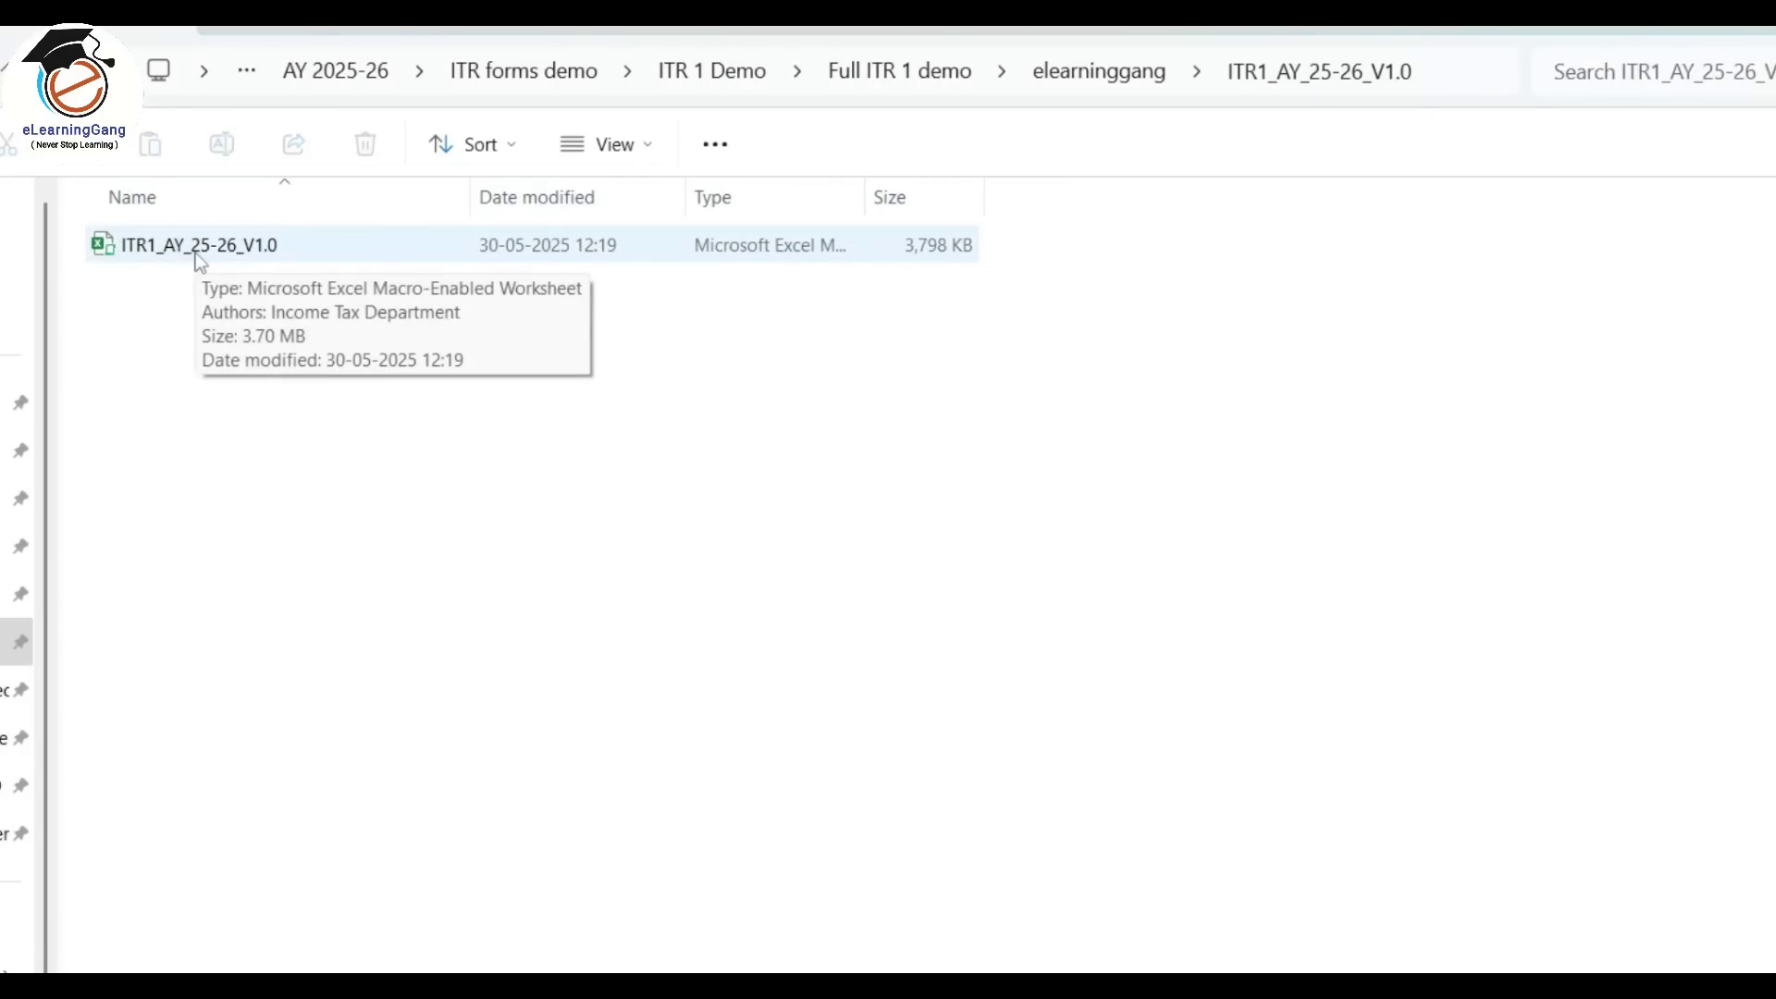
pyautogui.doubleClick(203, 253)
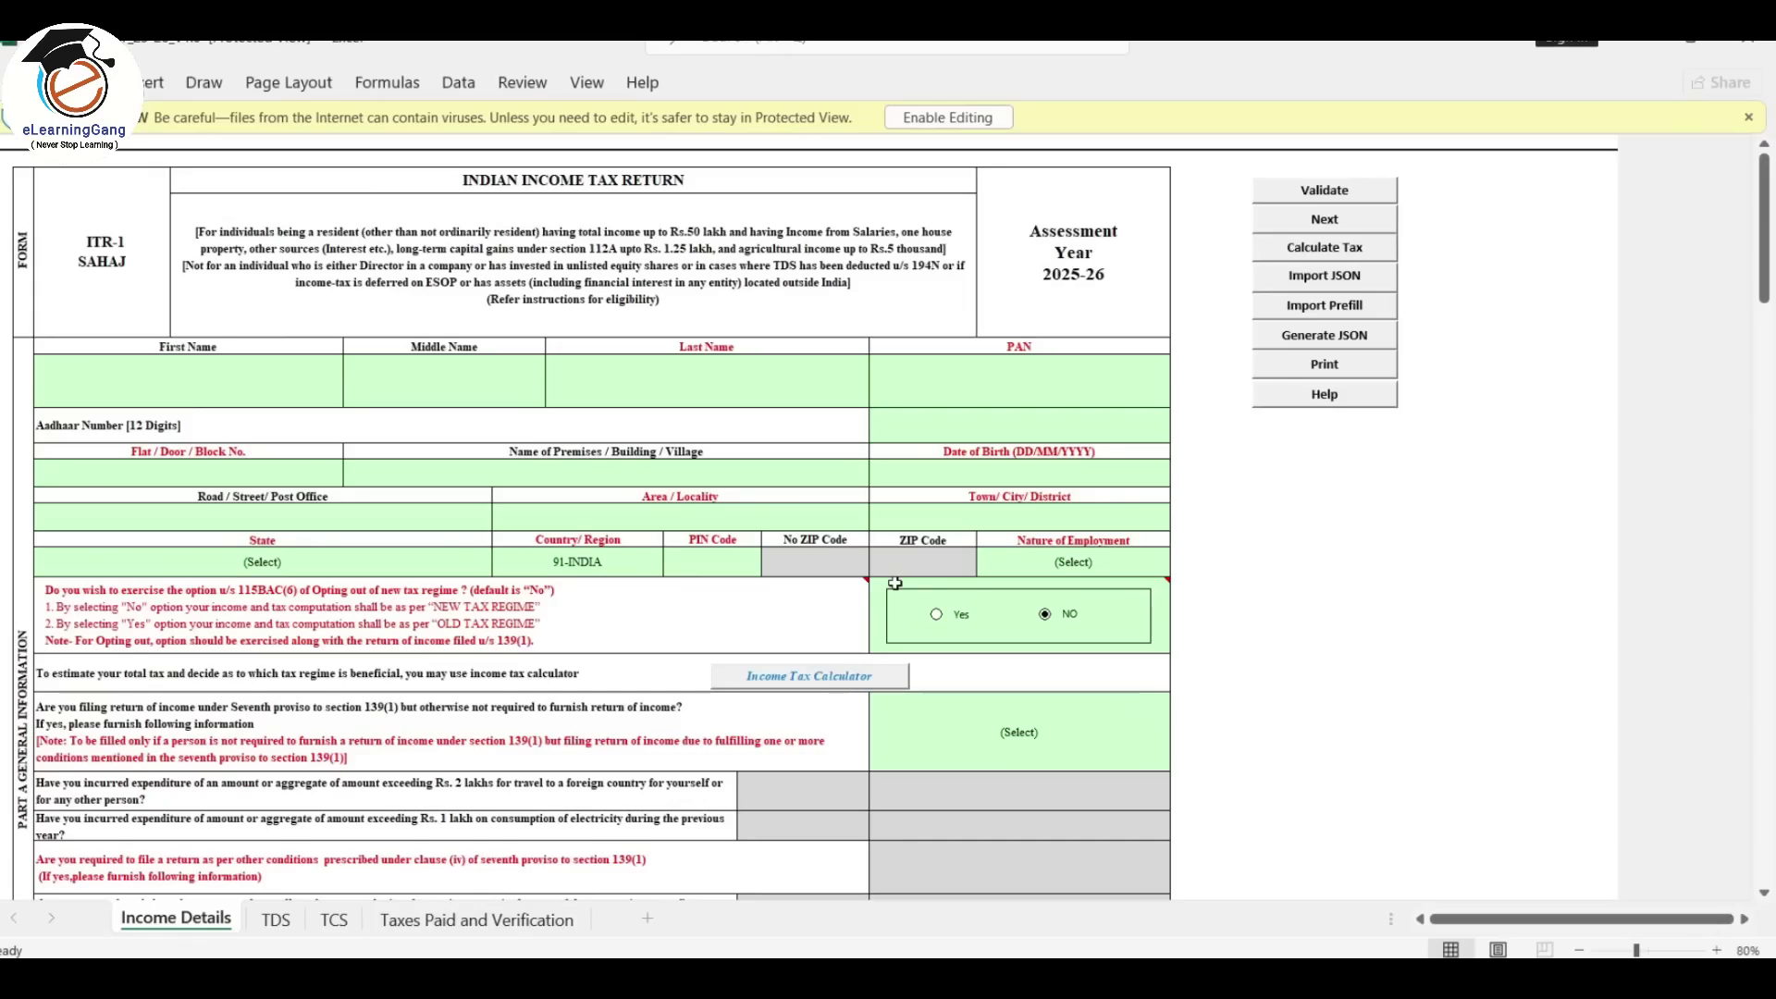
pyautogui.click(969, 118)
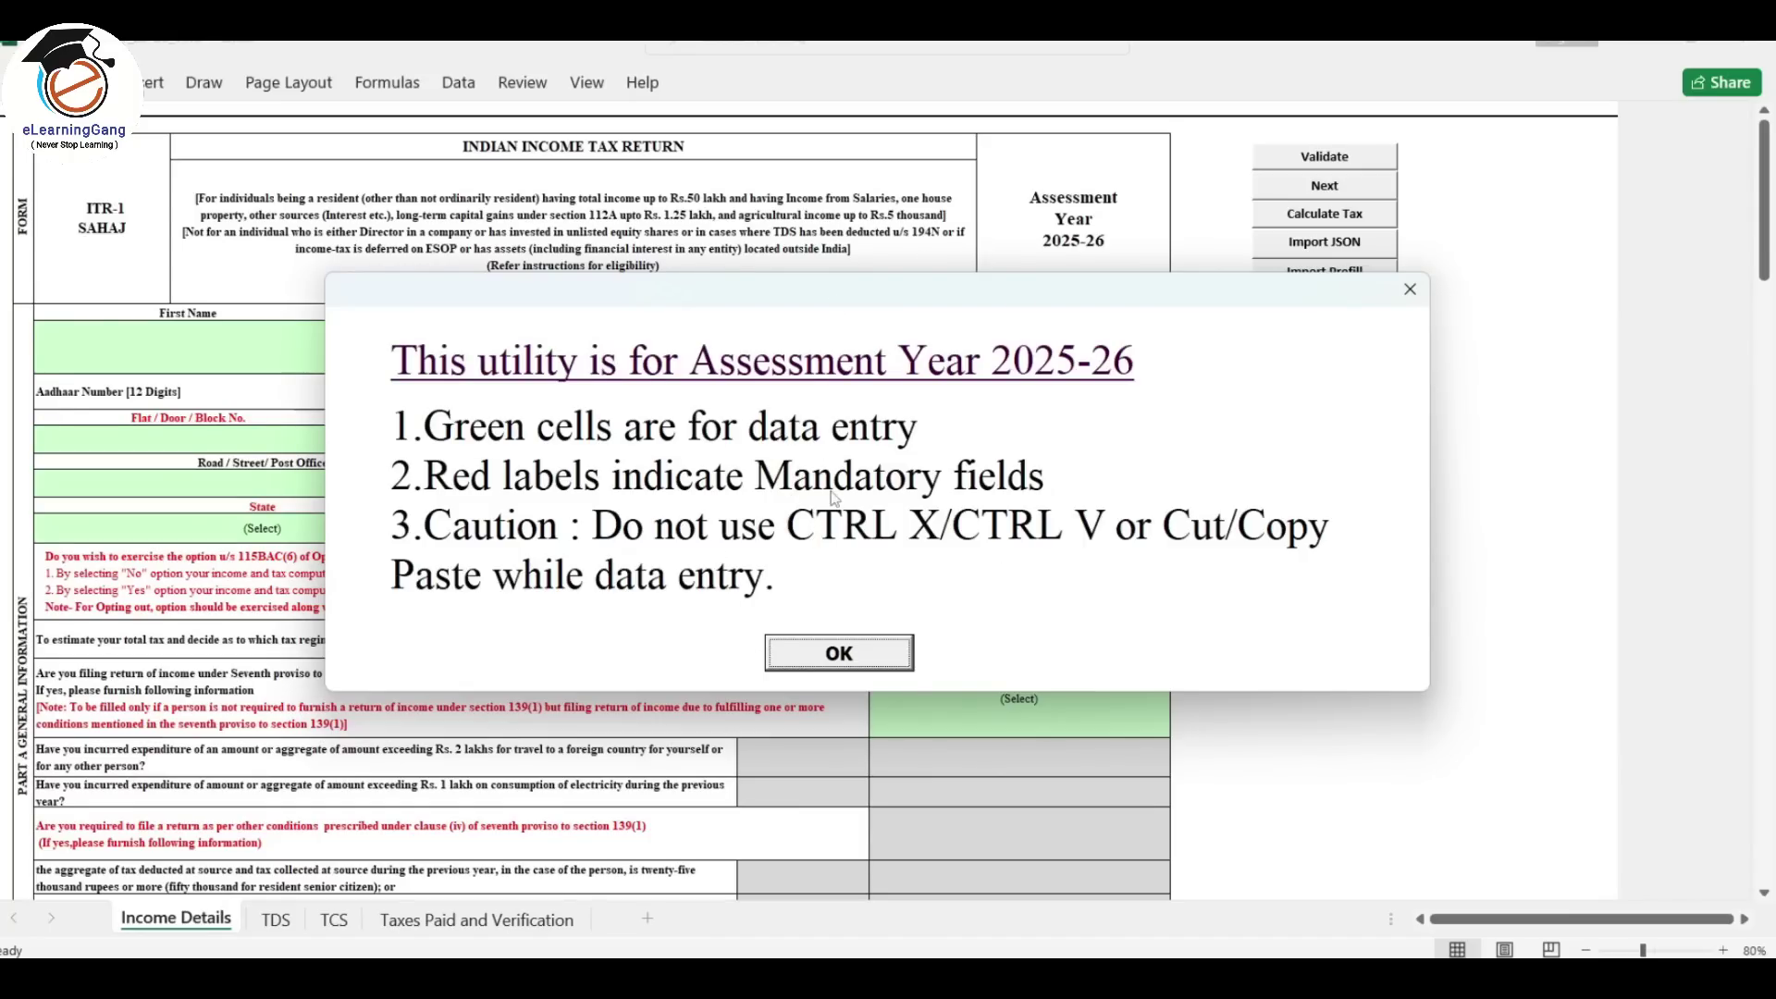
pyautogui.click(859, 665)
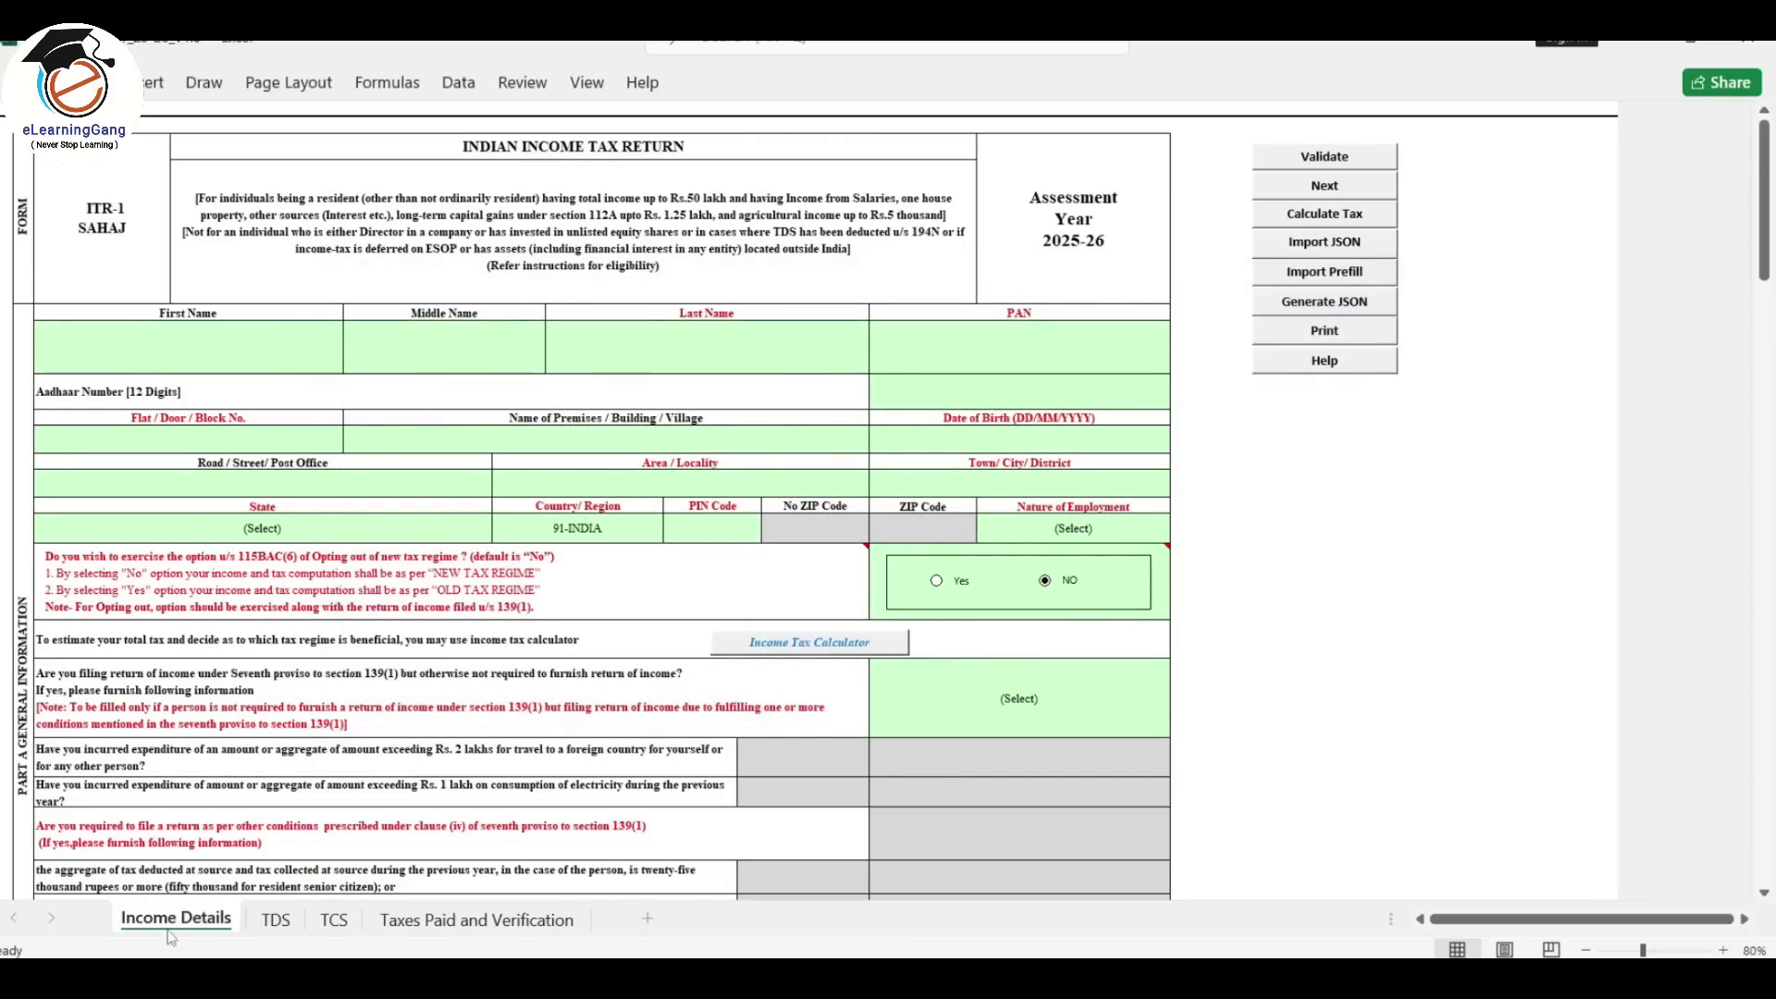
# Step: Look through the TDS, TCS and Taxes Paid and Verification sheets, returning to Income Details
pyautogui.click(275, 919)
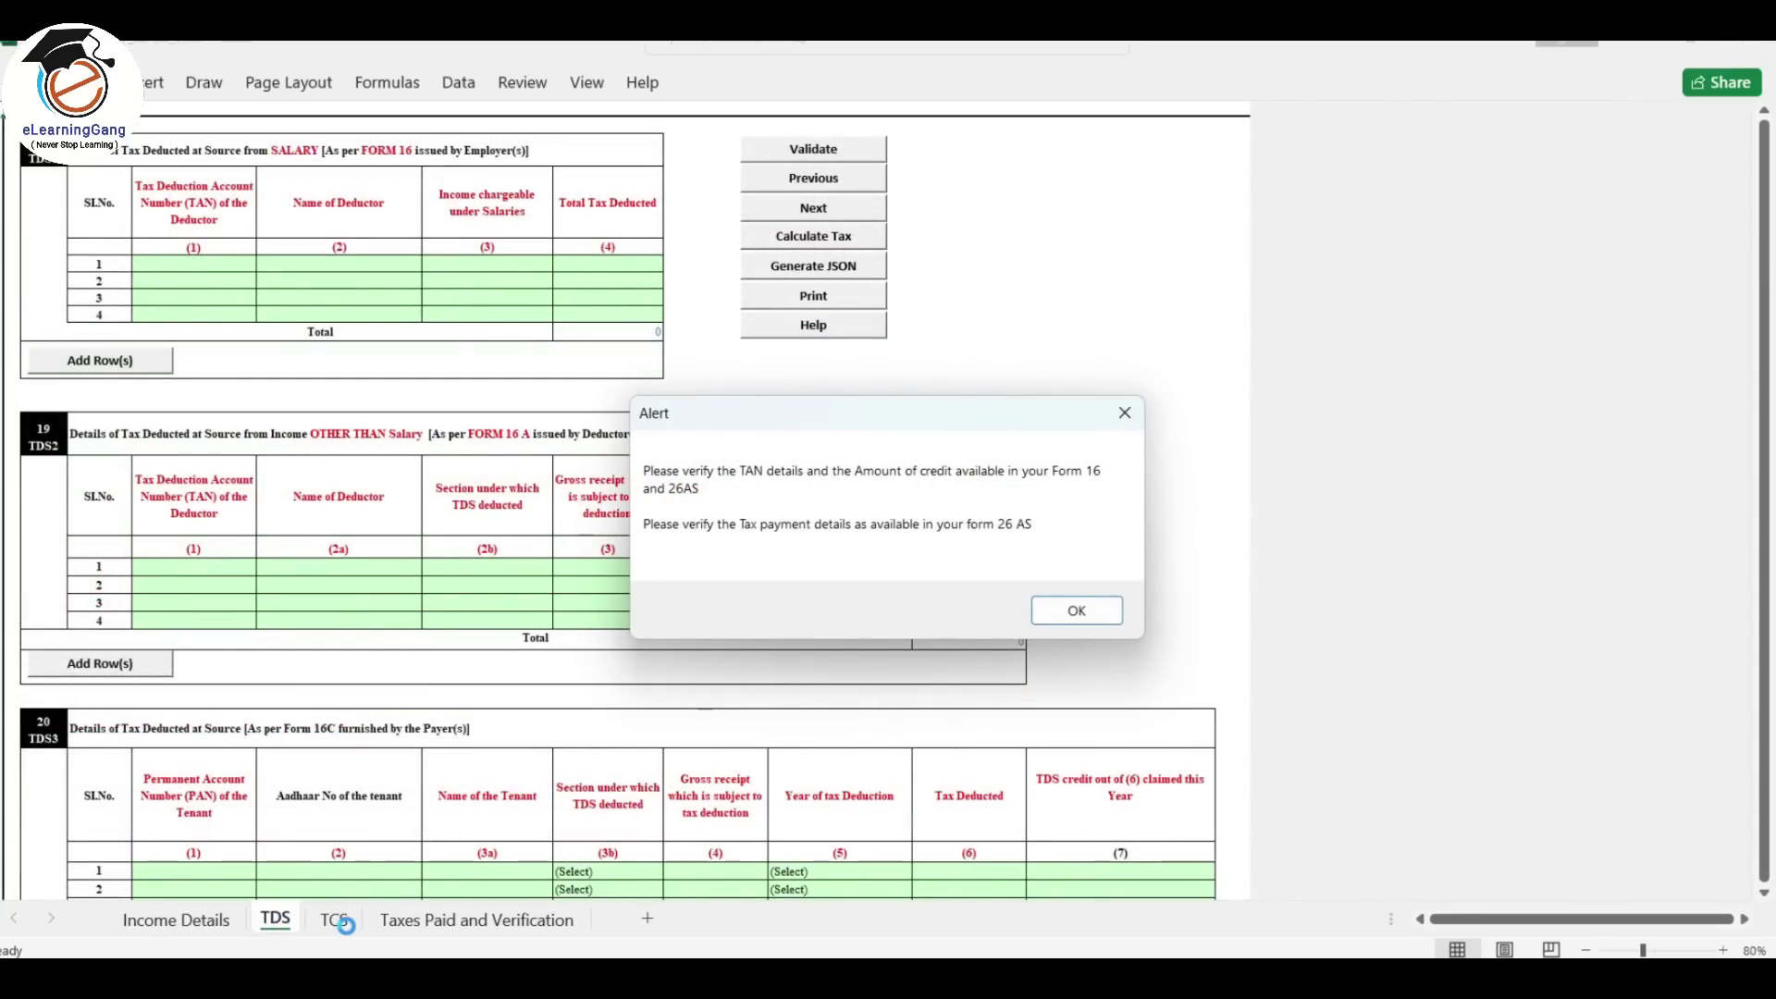
pyautogui.click(1077, 613)
pyautogui.click(333, 919)
pyautogui.click(448, 922)
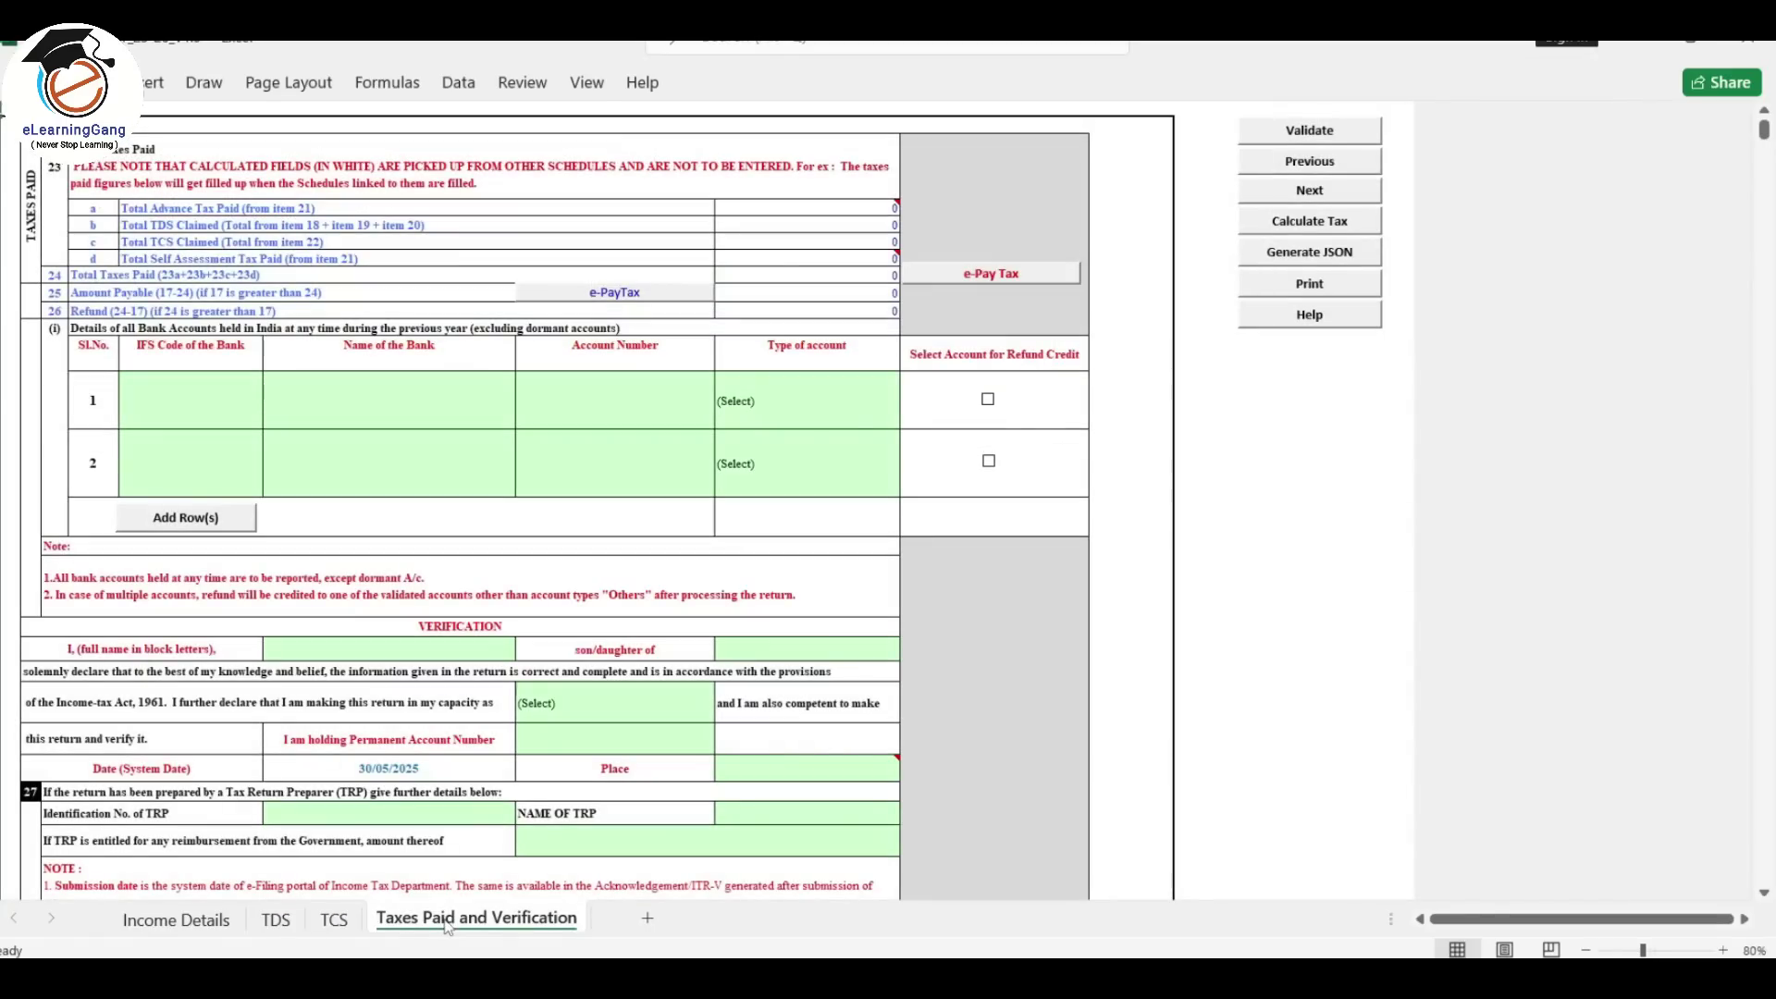
pyautogui.click(176, 920)
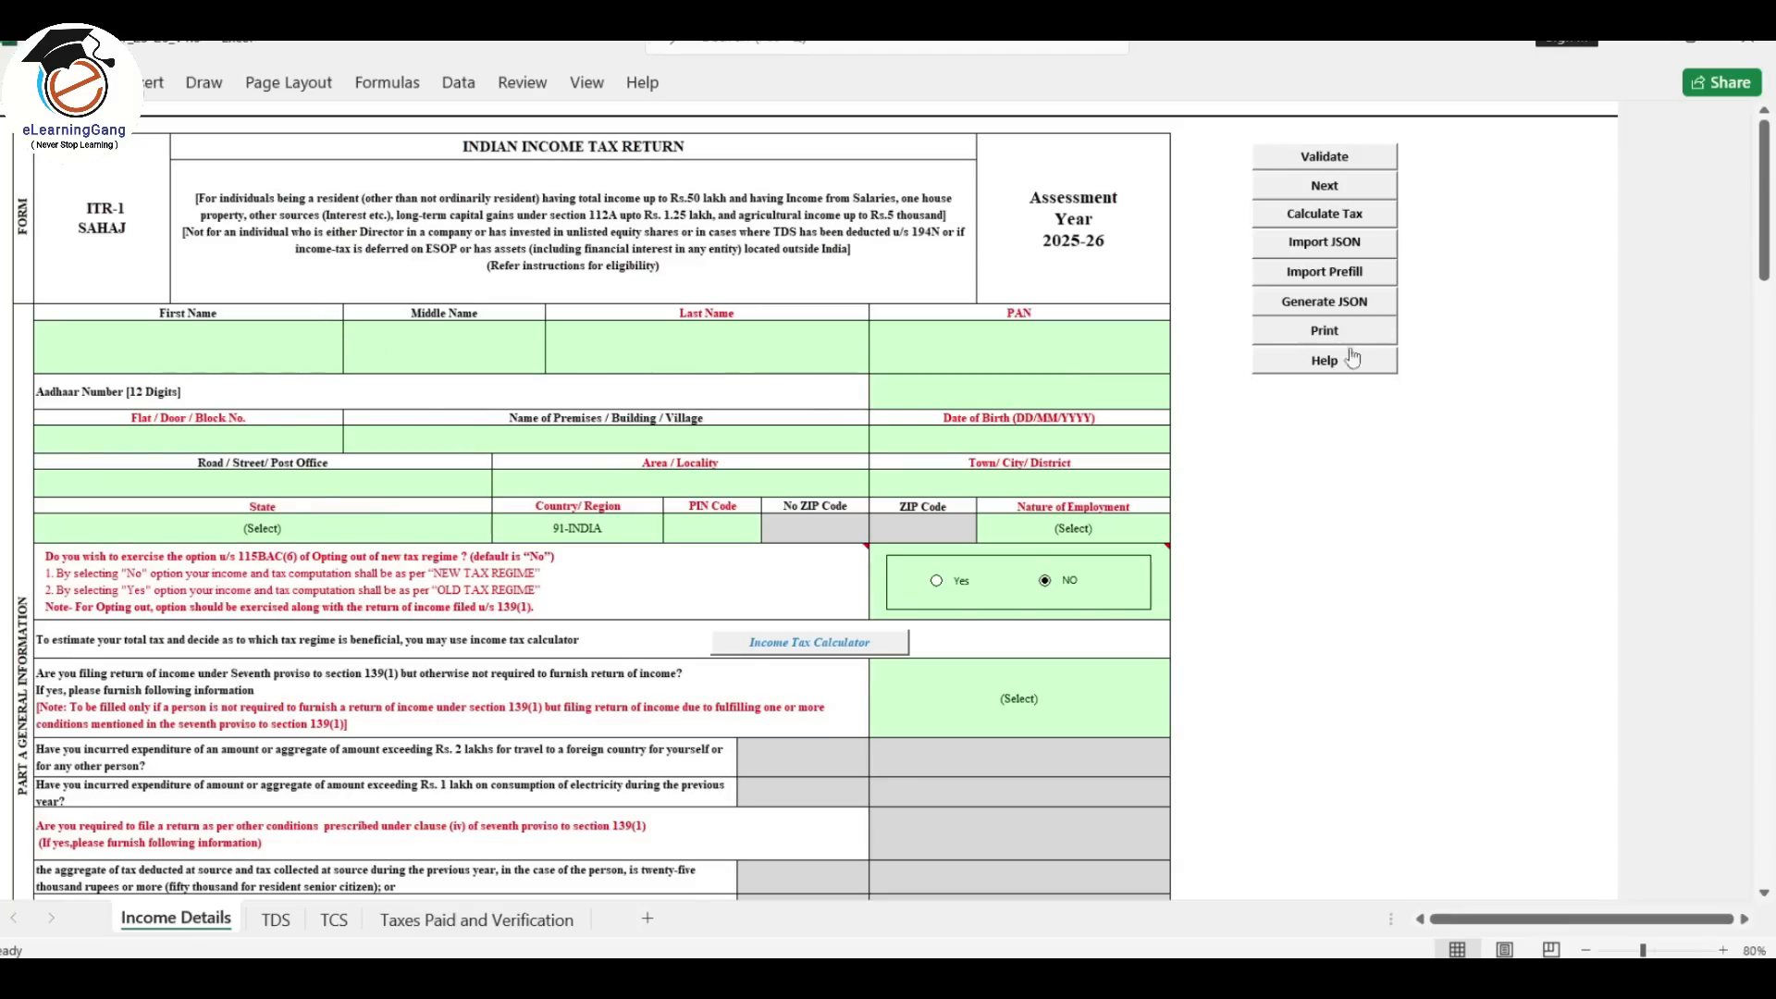
# Step: Enlarge the Income Details and Taxes Paid and Verification sheets to 100% zoom while going through the workbook's sheets
pyautogui.click(1723, 951)
pyautogui.click(1723, 951)
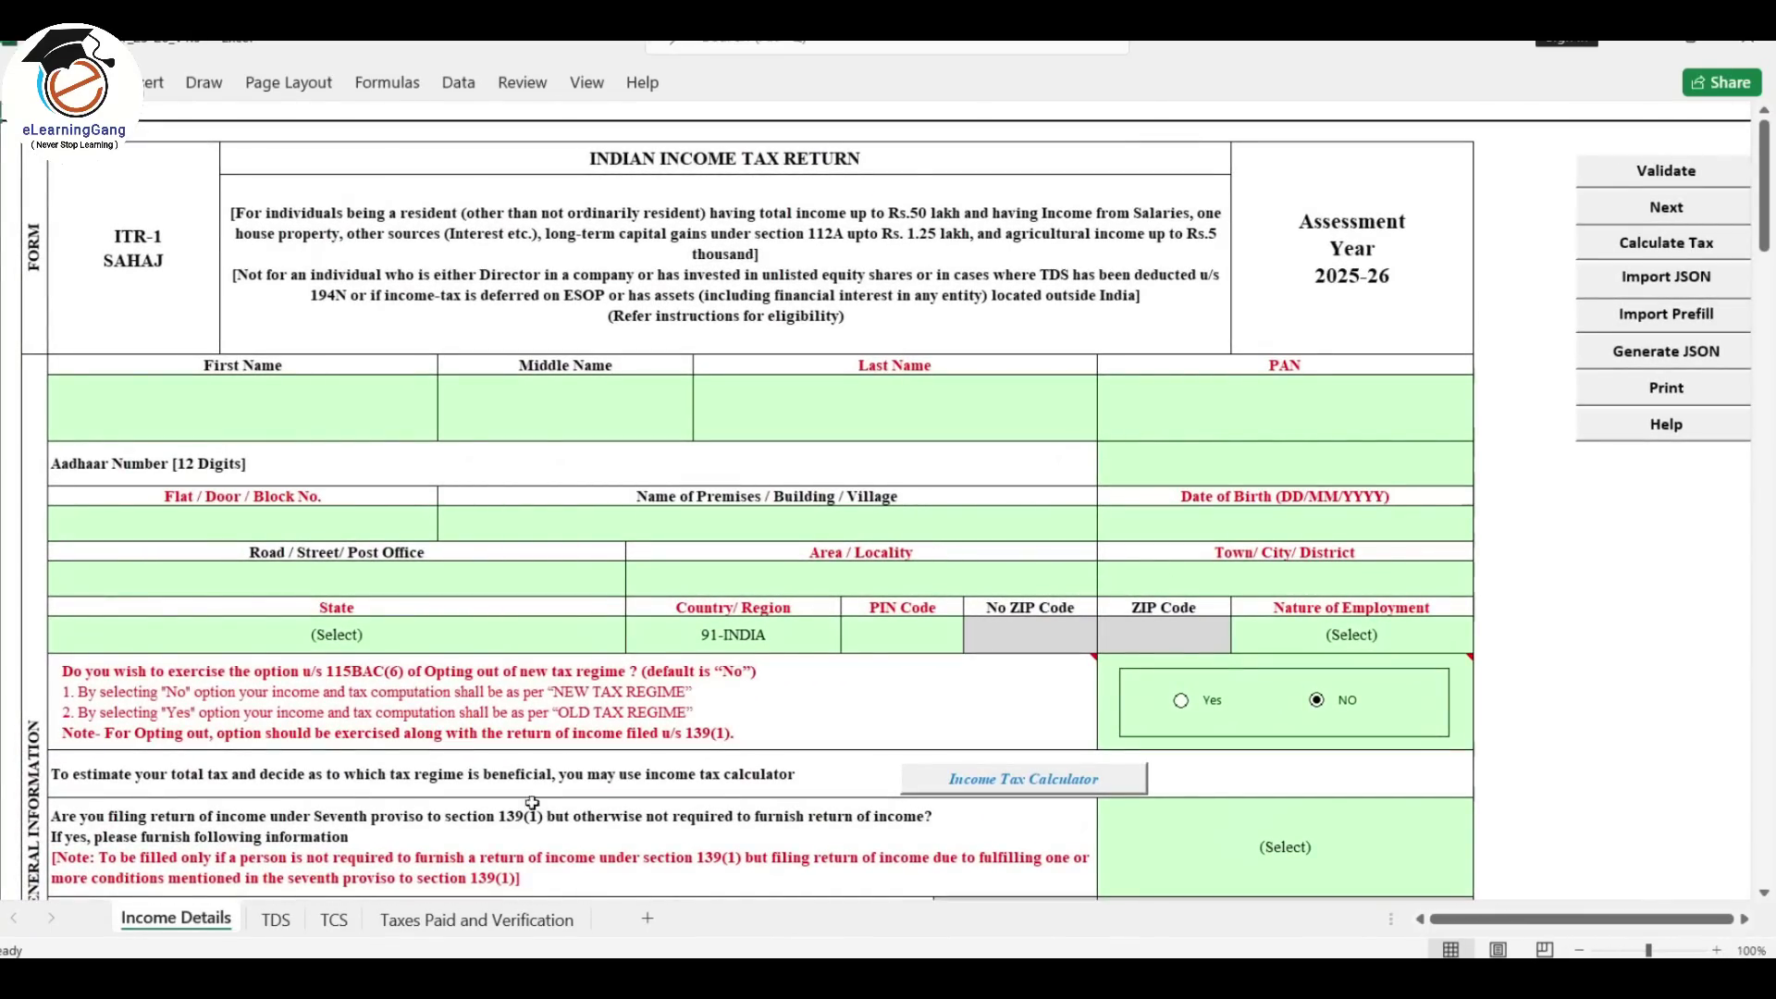
pyautogui.click(276, 919)
pyautogui.click(1078, 611)
pyautogui.click(334, 923)
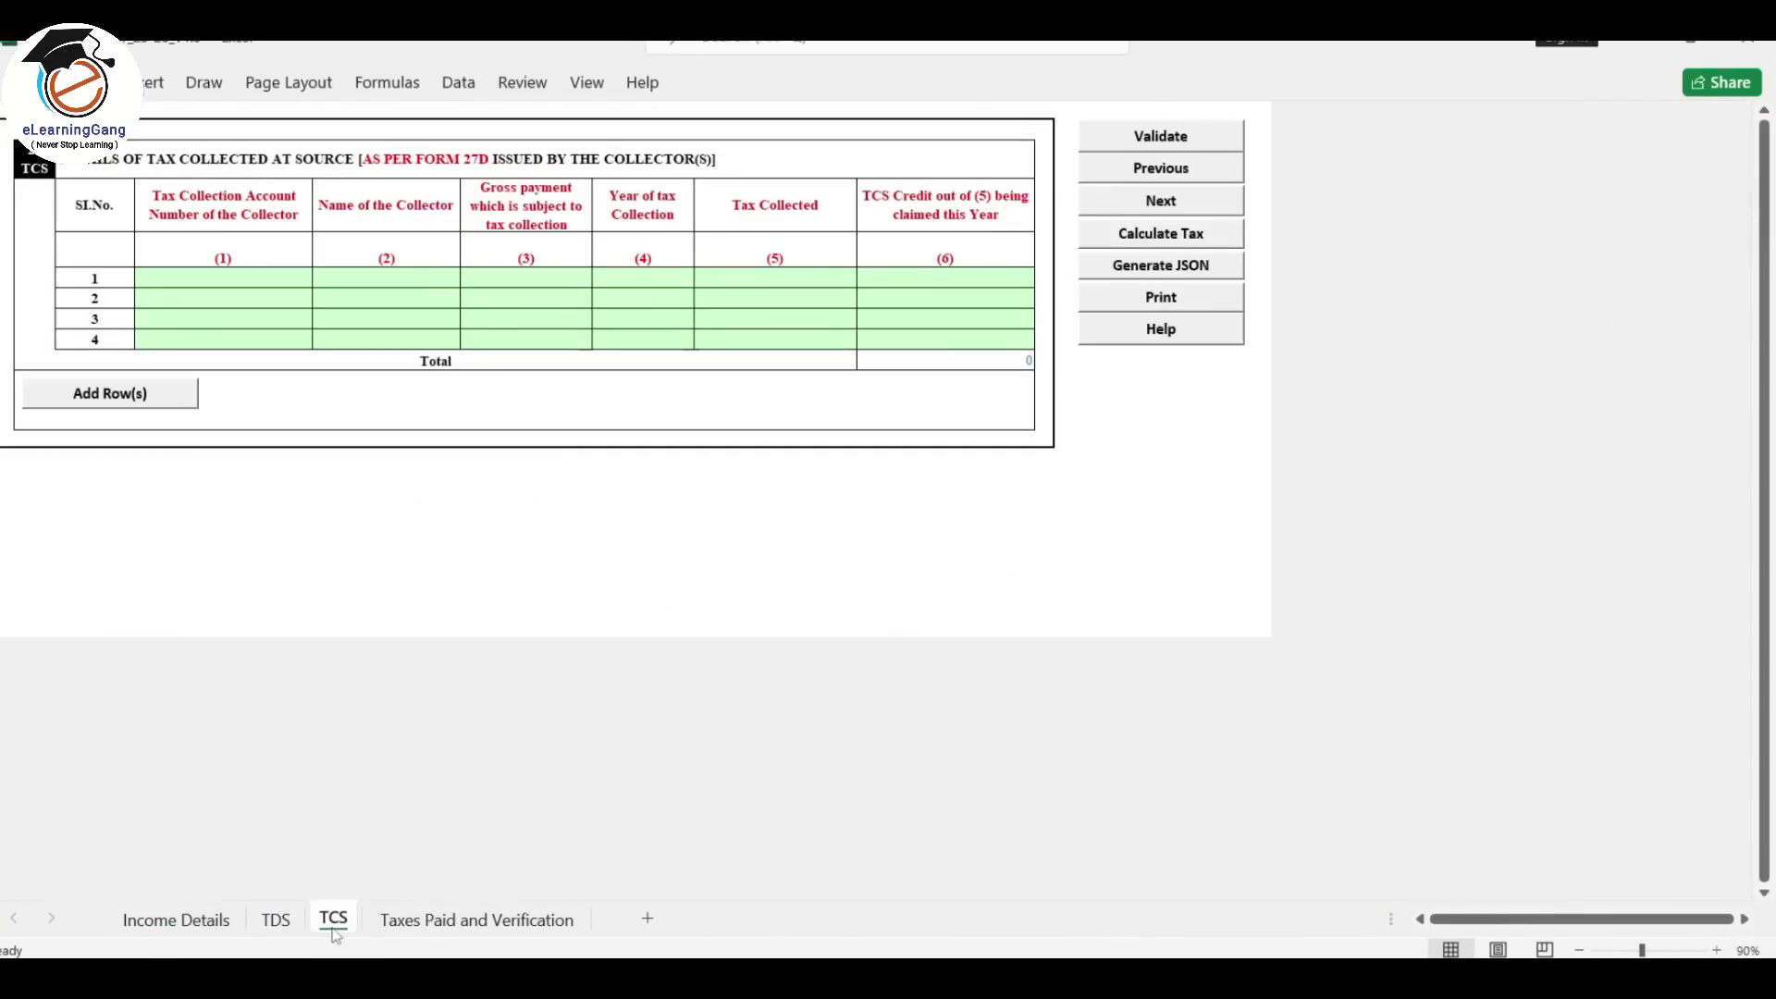
pyautogui.click(476, 919)
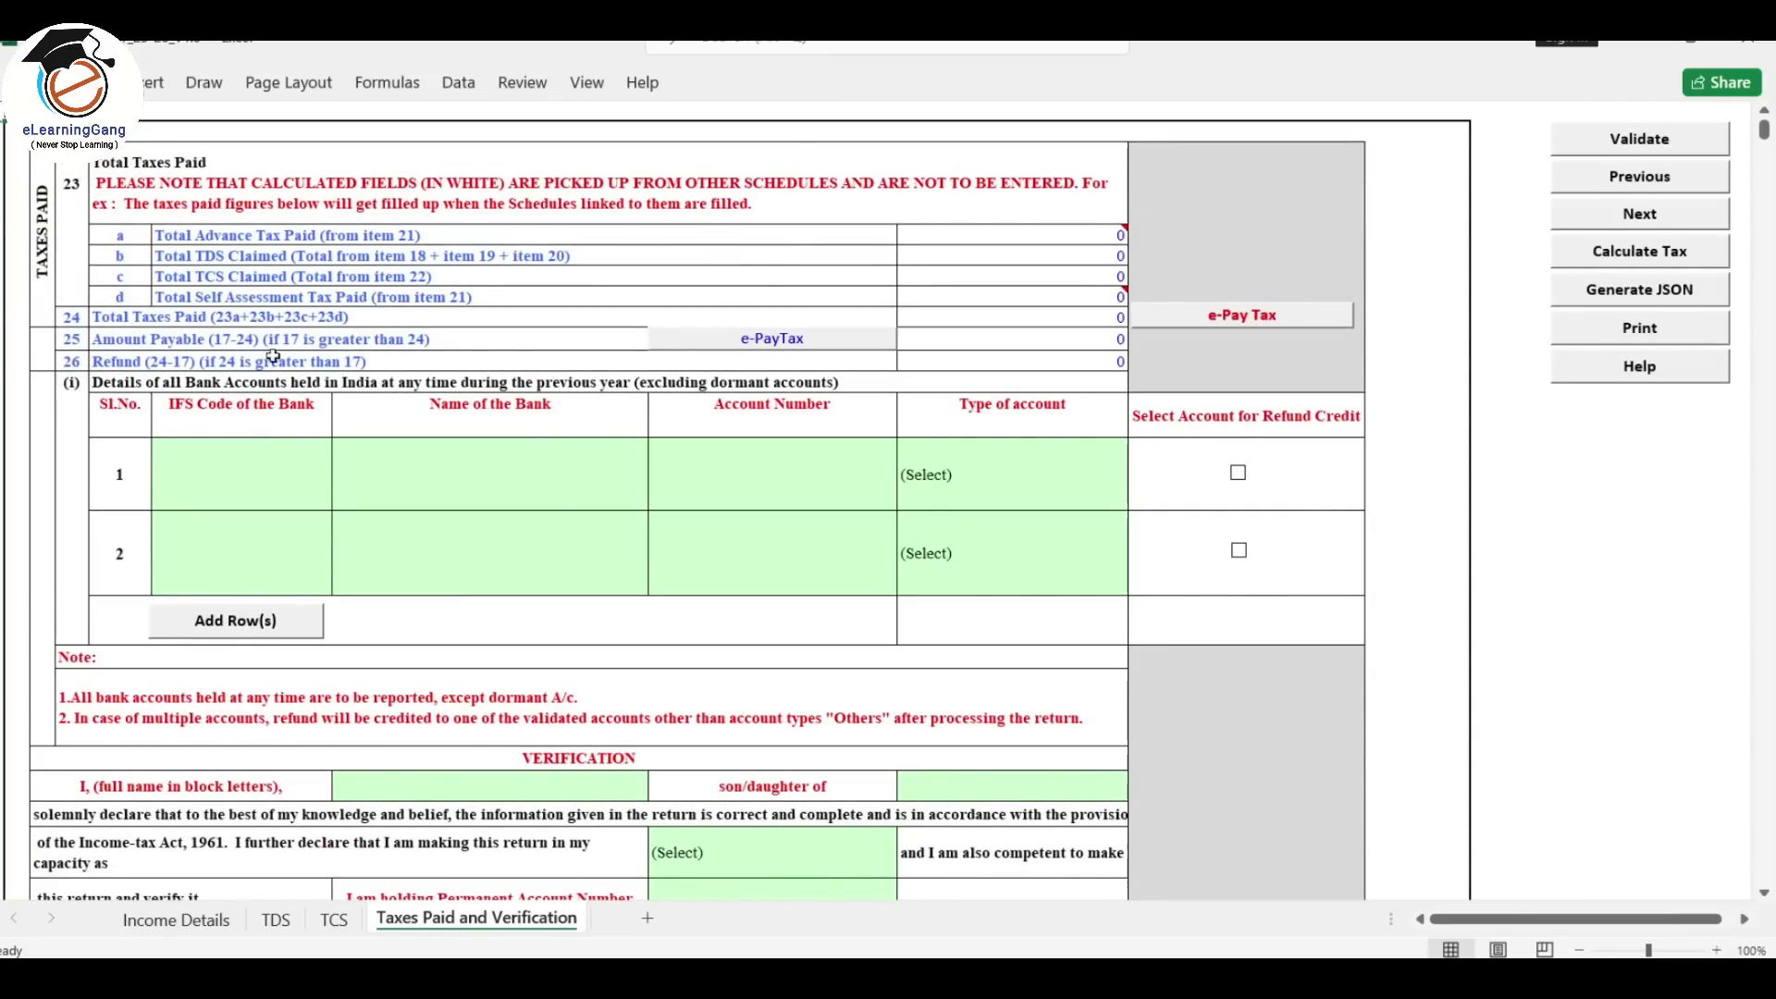
pyautogui.click(176, 920)
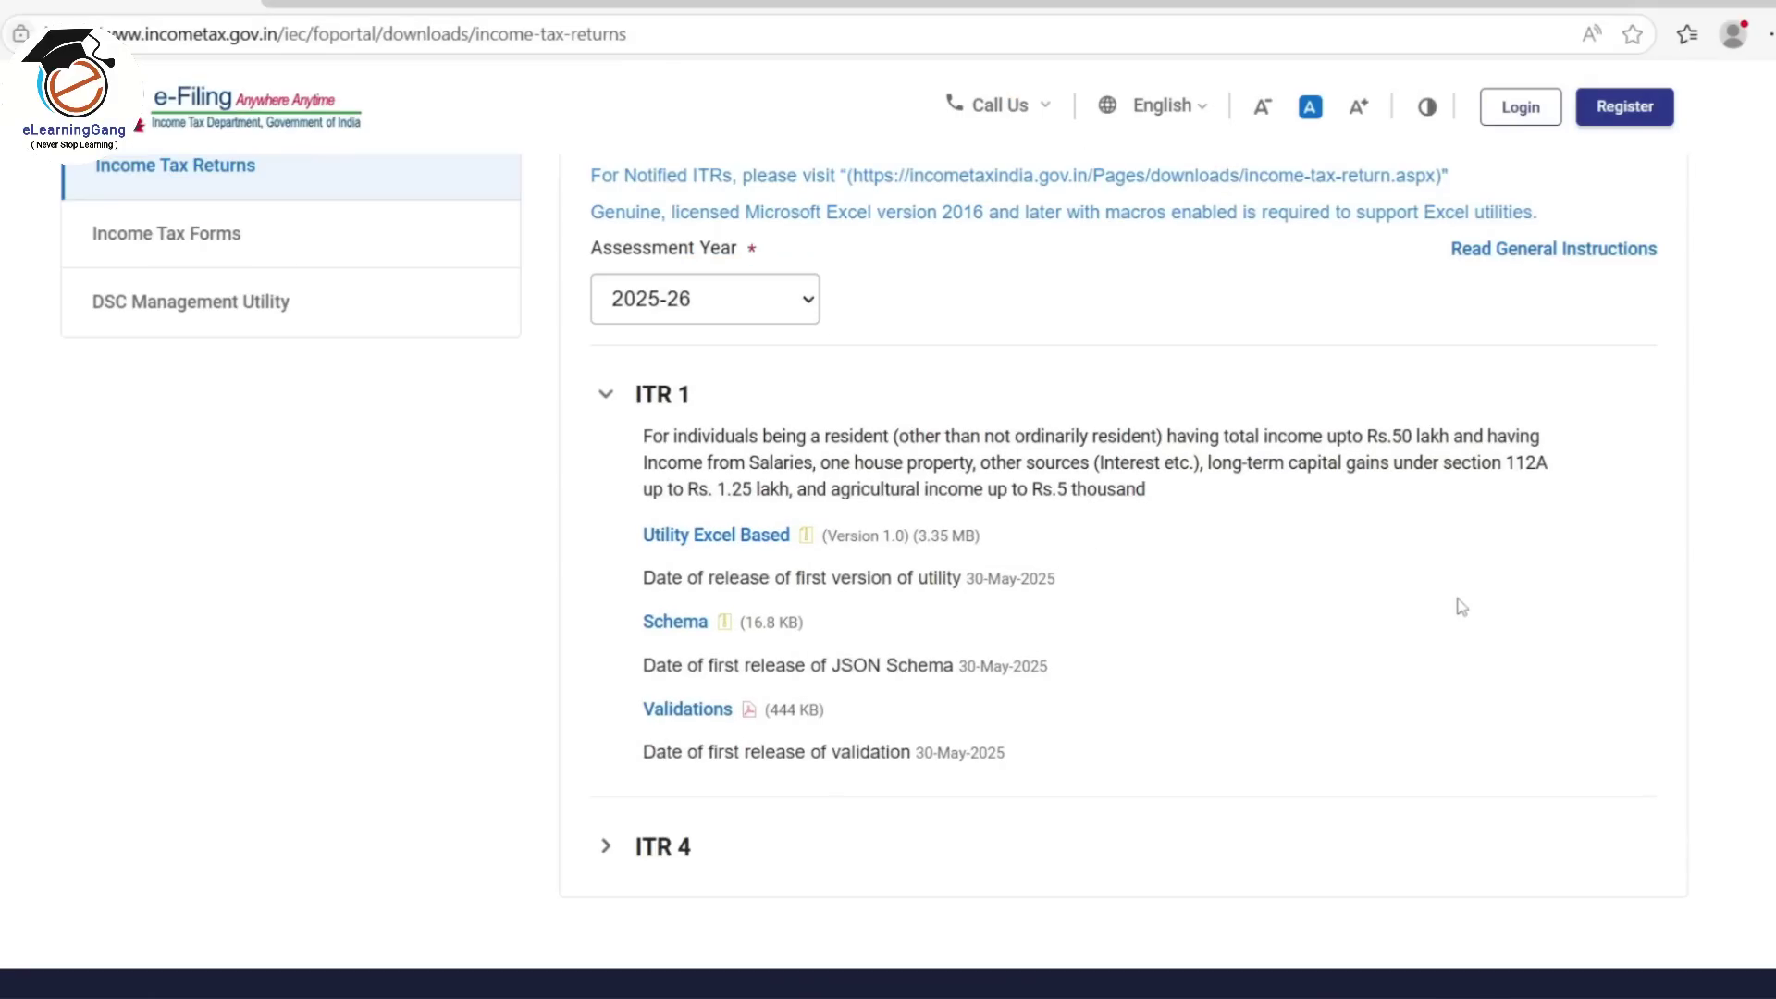
# Step: Switch to the income tax e-filing portal in the browser, log in and open the account dashboard
pyautogui.scroll(3, 1461, 607)
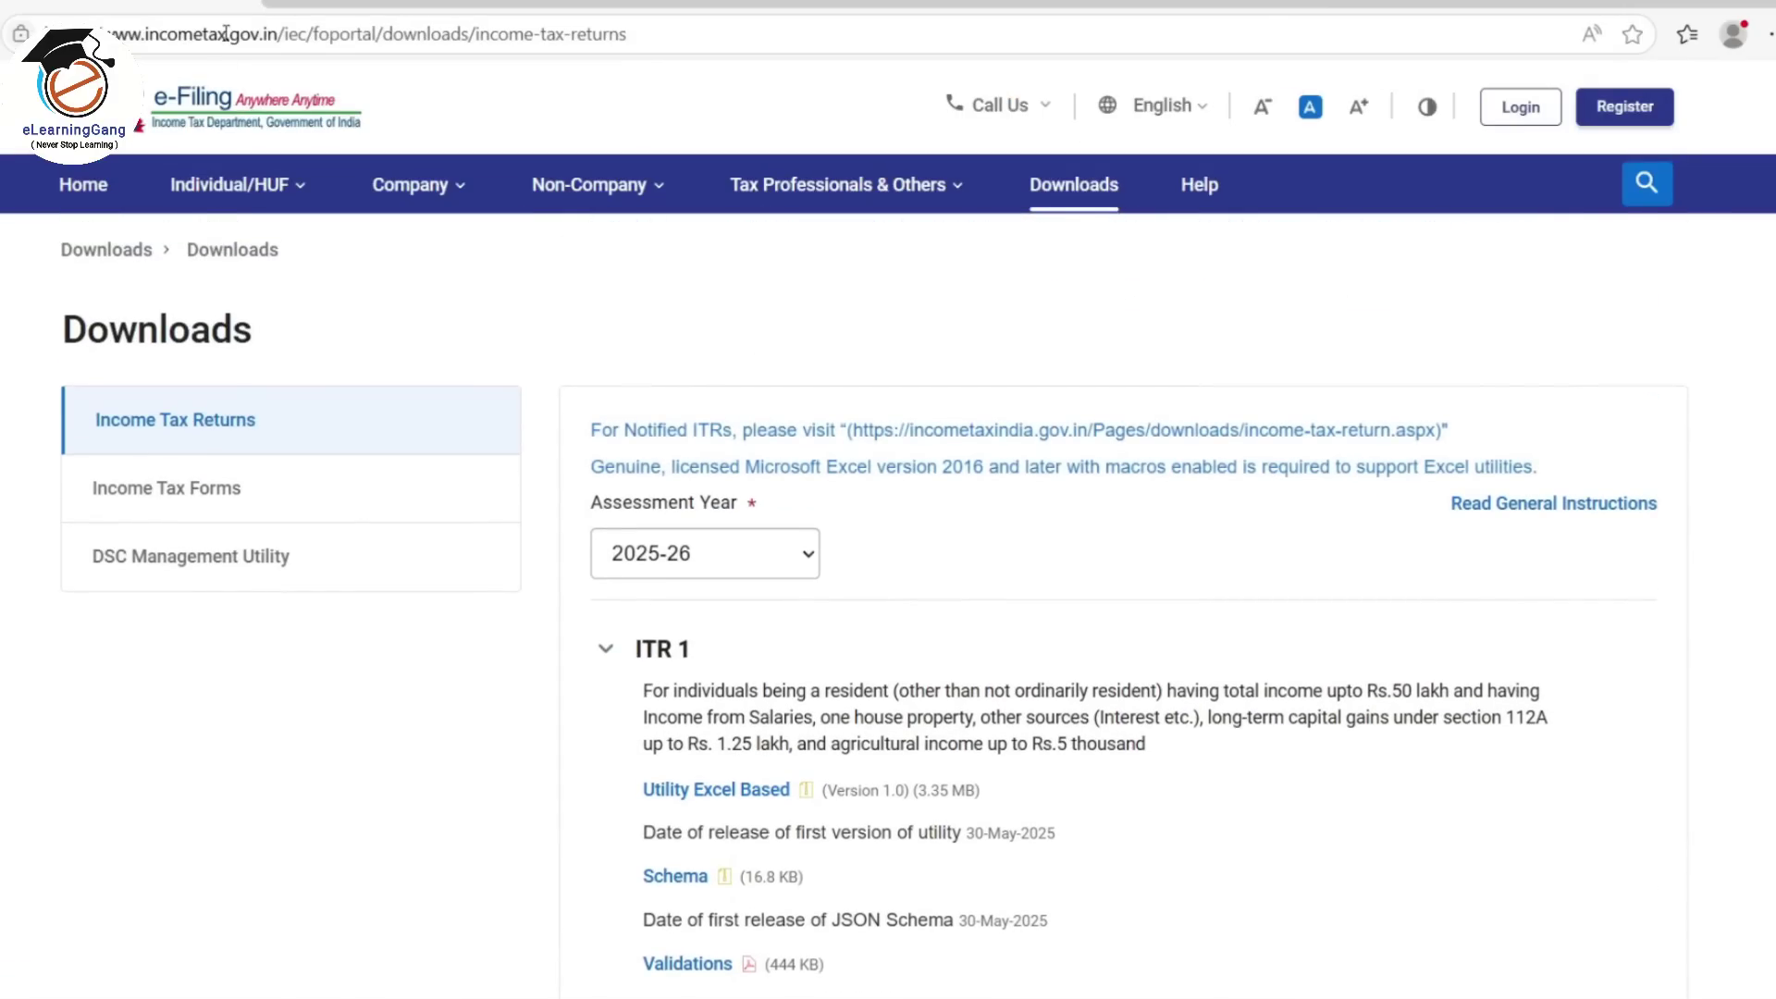
pyautogui.click(83, 185)
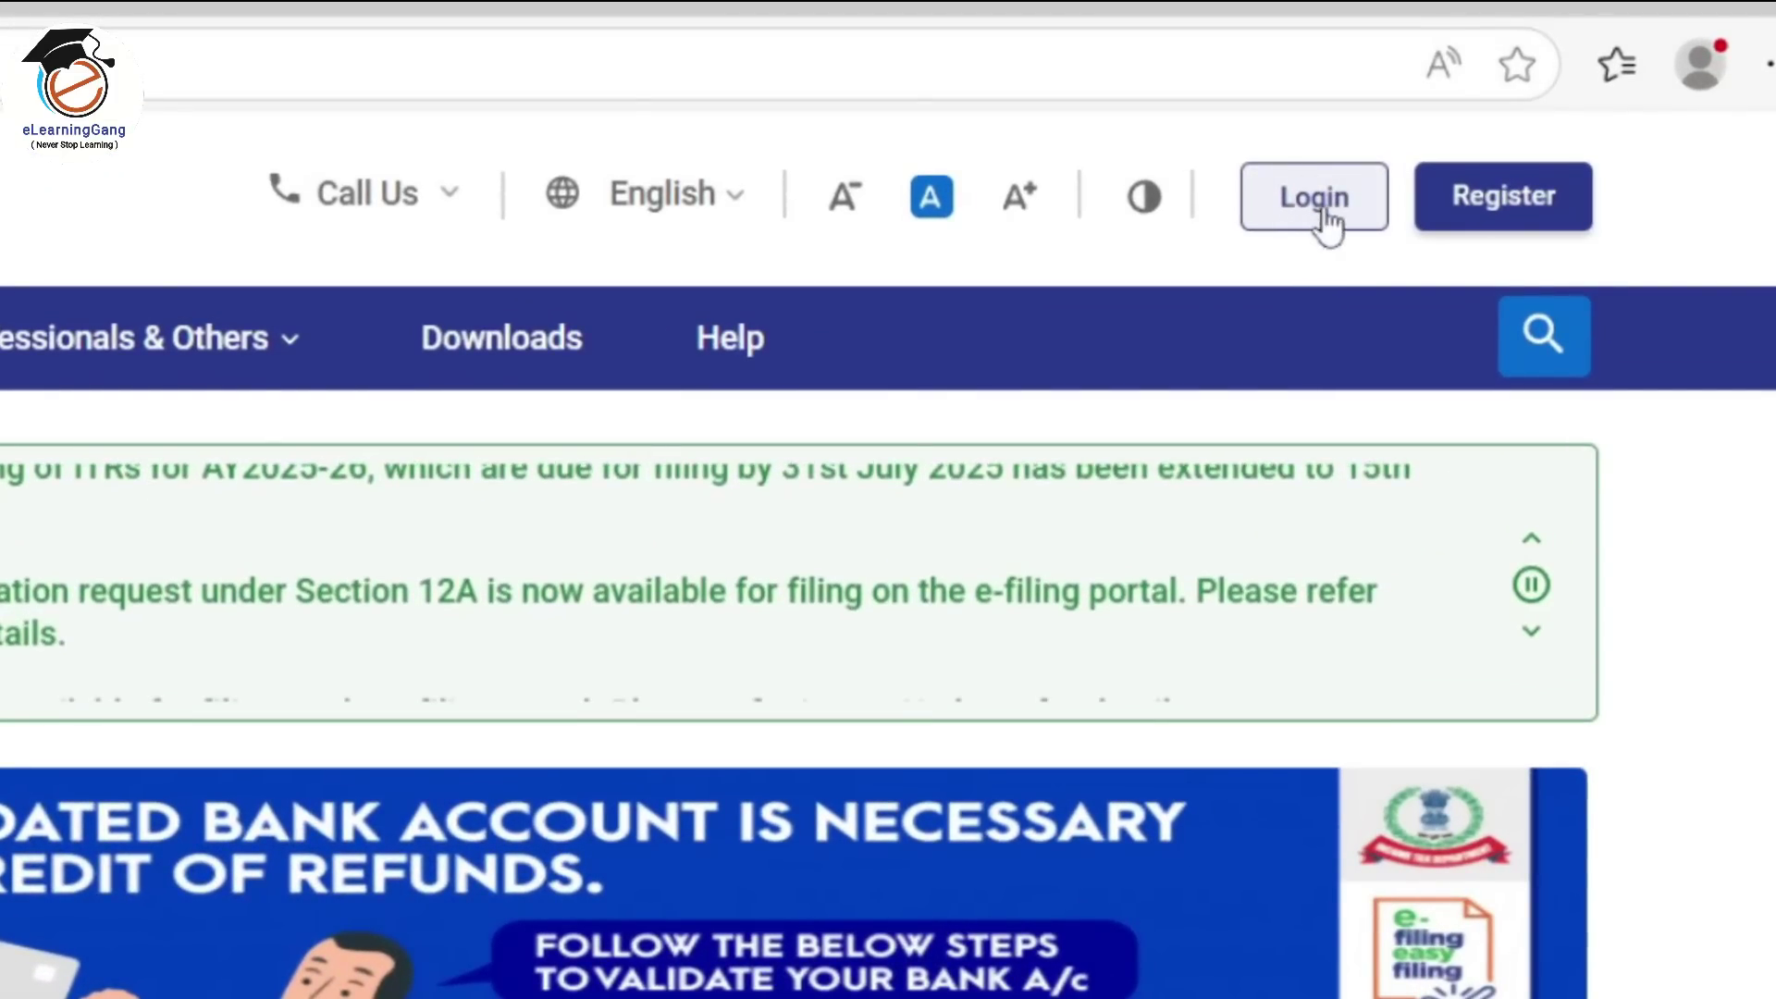
pyautogui.click(1283, 209)
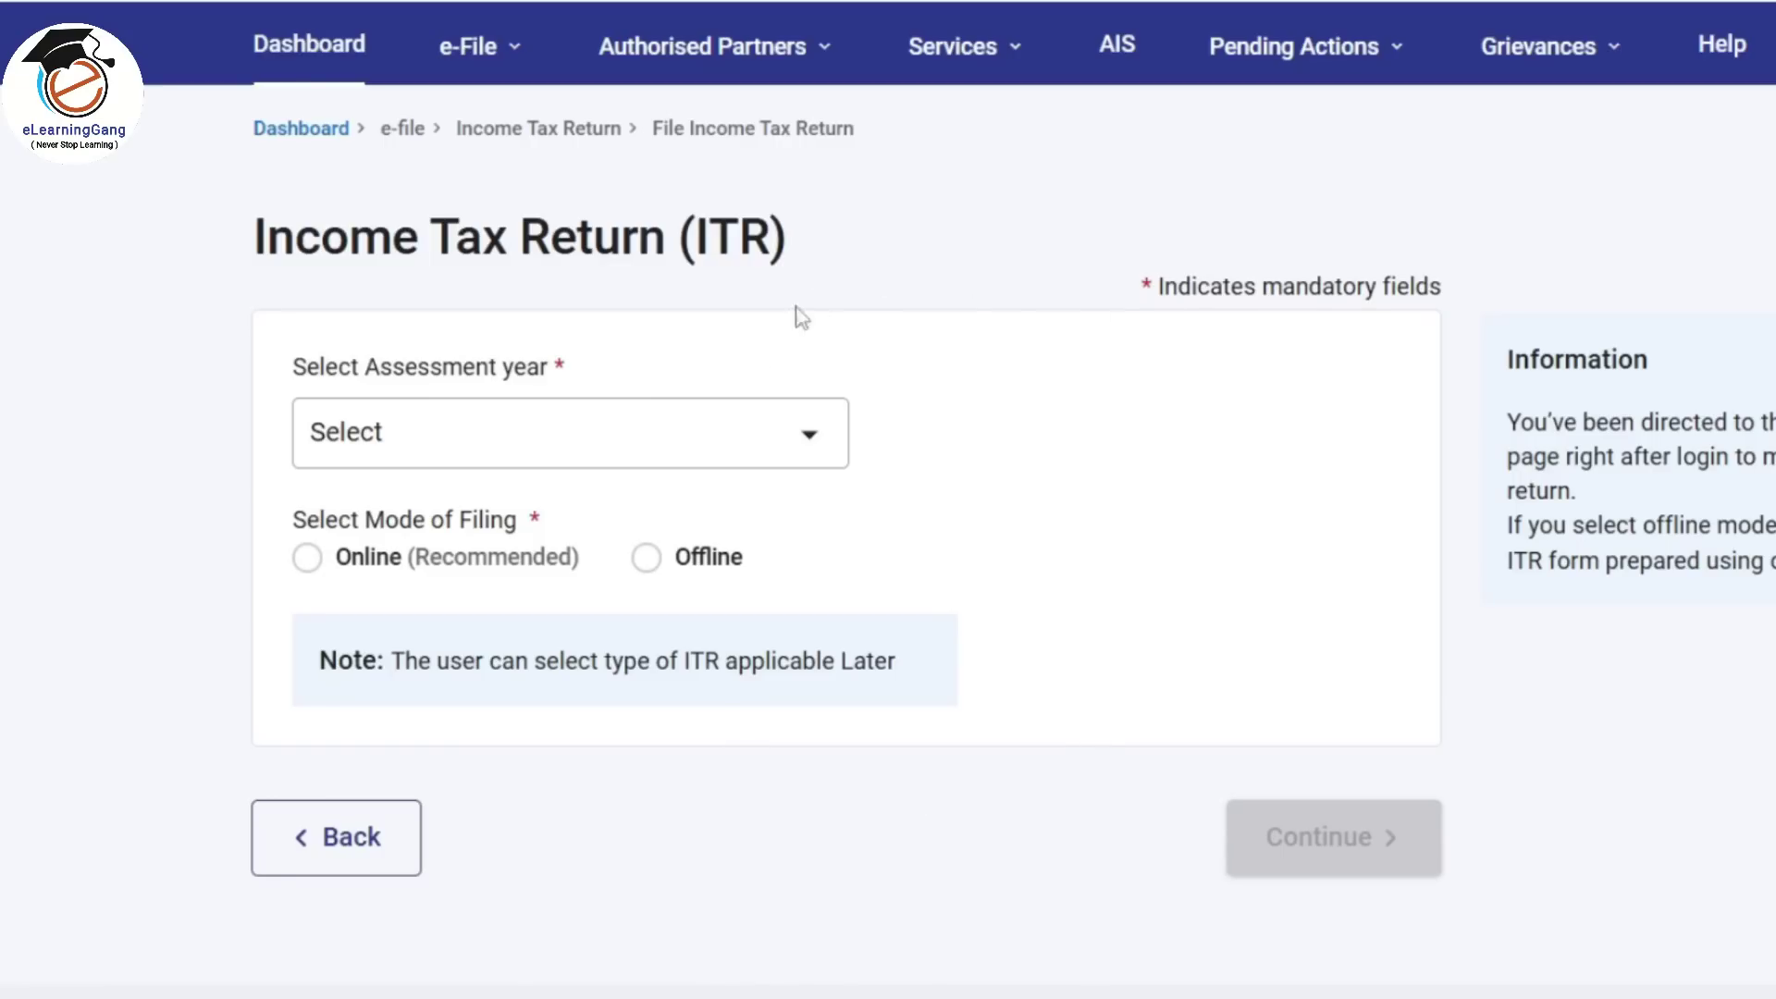
pyautogui.click(320, 51)
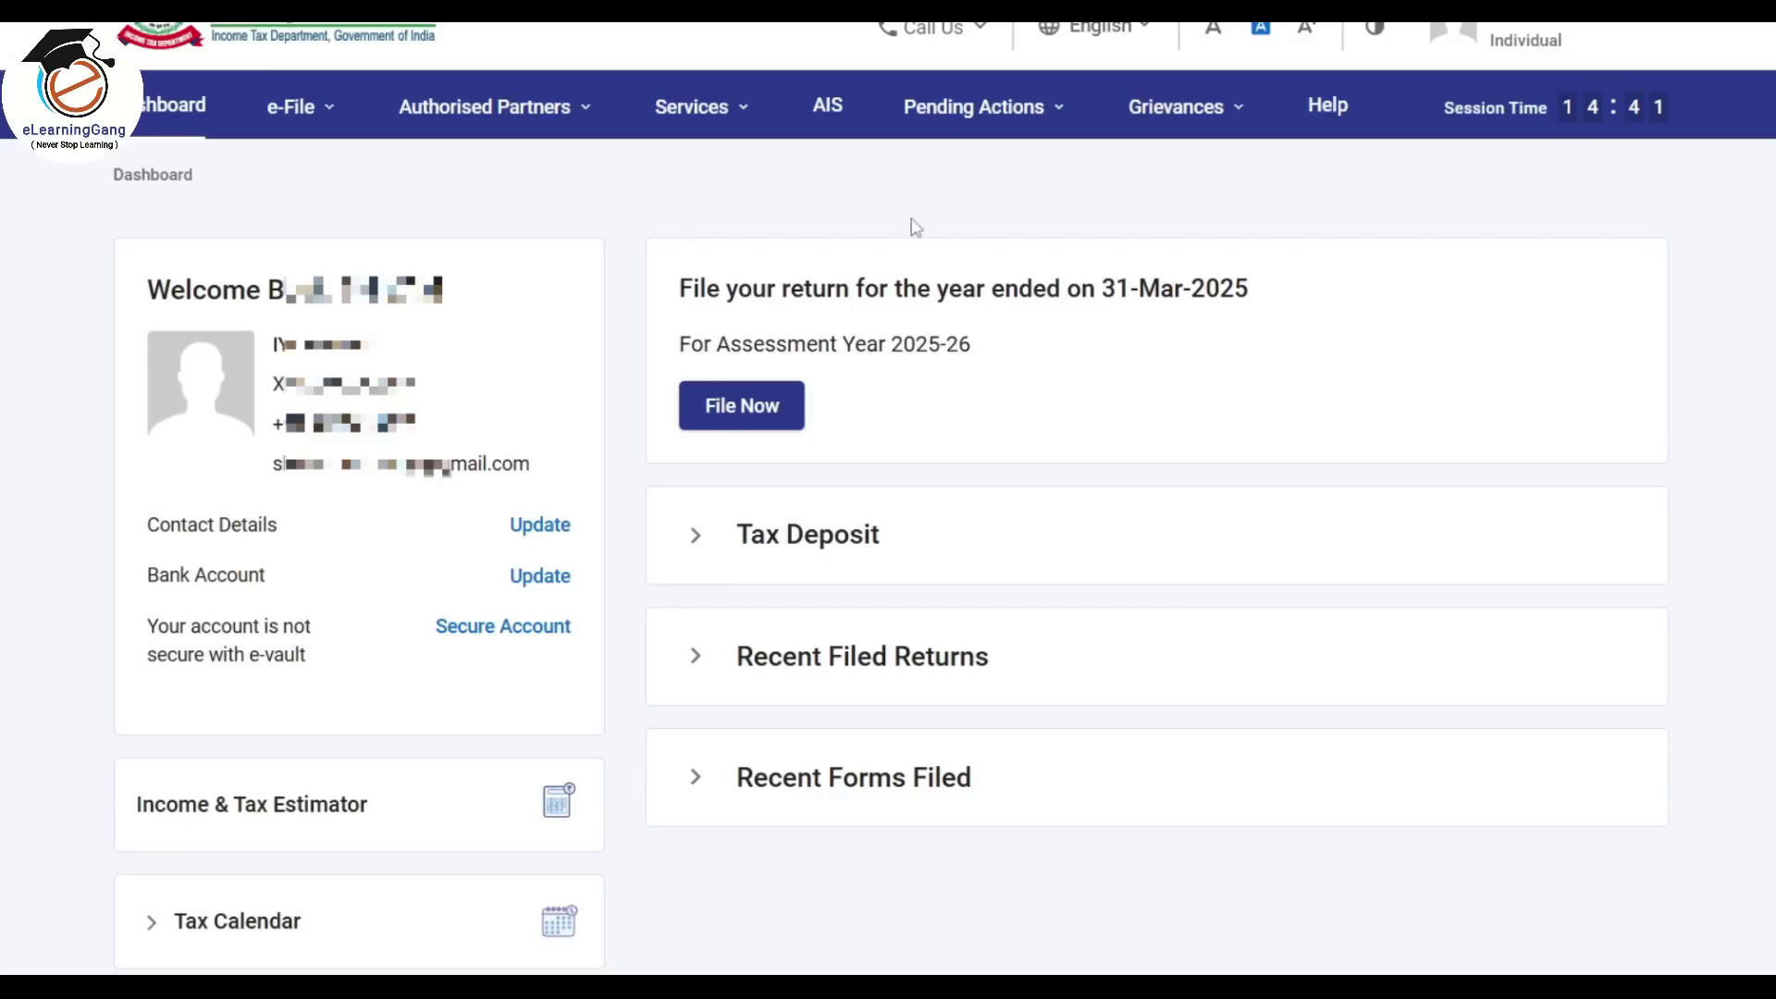
# Step: Open the Annual Information Statement section for F.Y. 2024-25 and view the Taxpayer Information Summary
pyautogui.click(829, 108)
pyautogui.click(1131, 661)
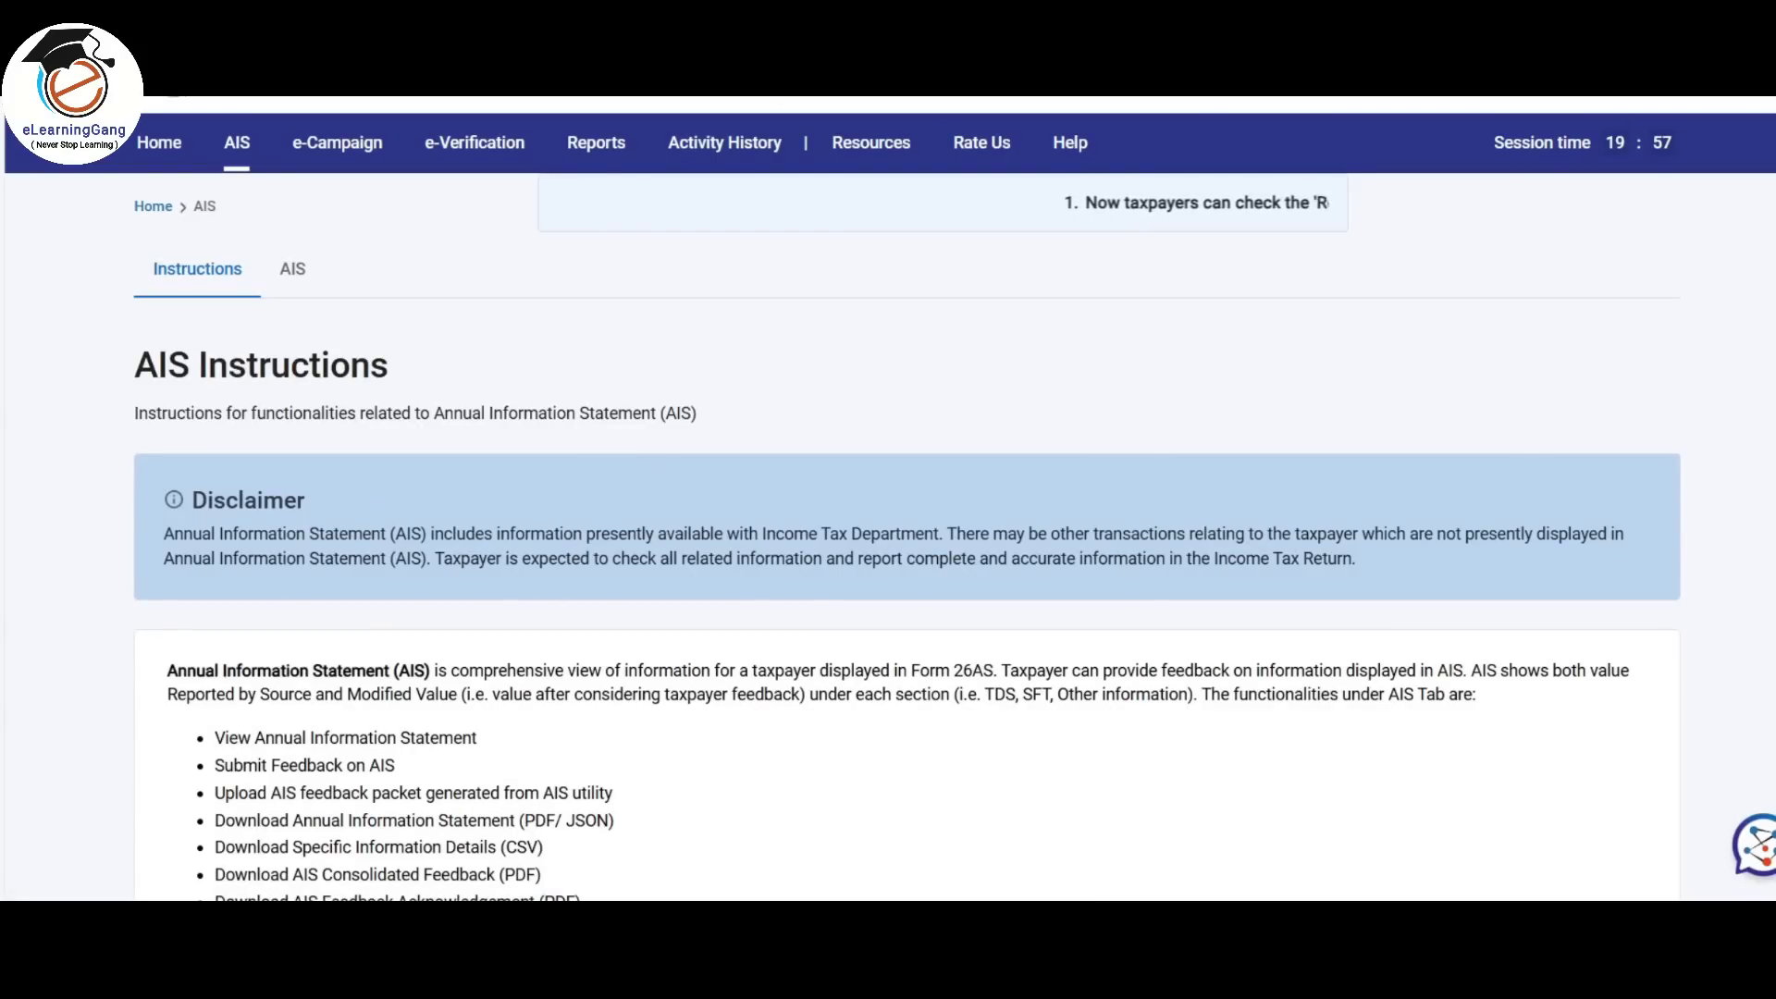
pyautogui.click(305, 271)
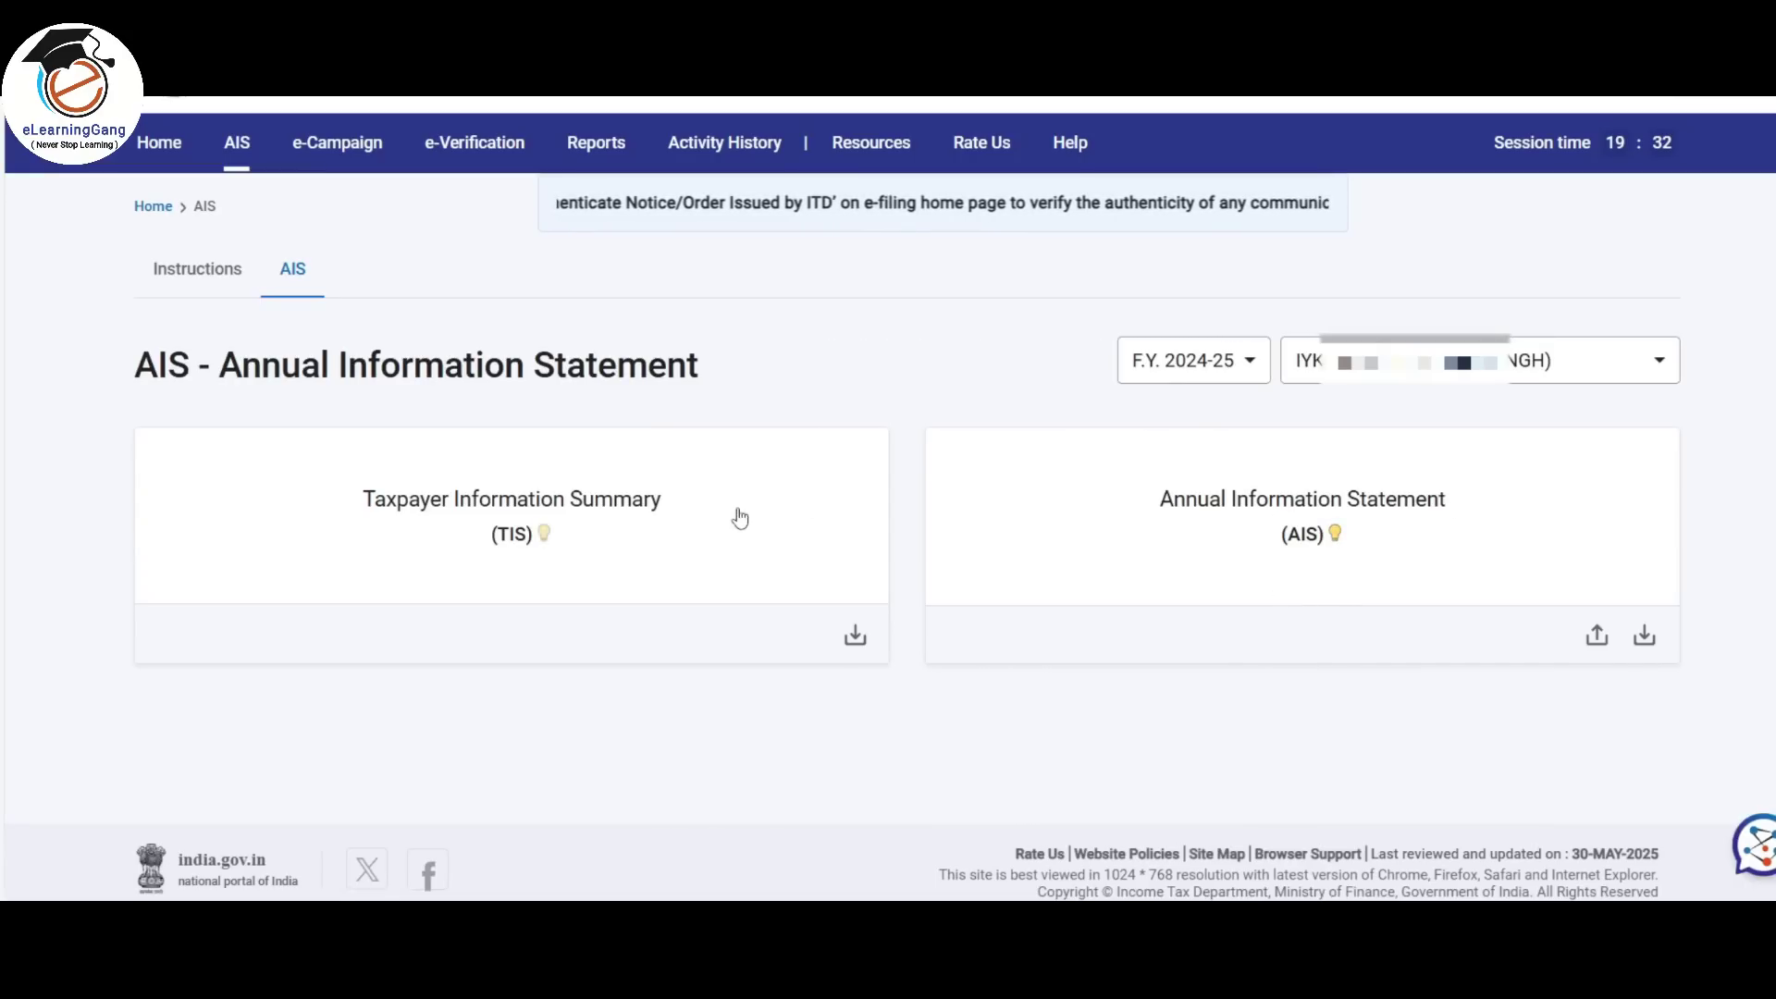
pyautogui.click(682, 507)
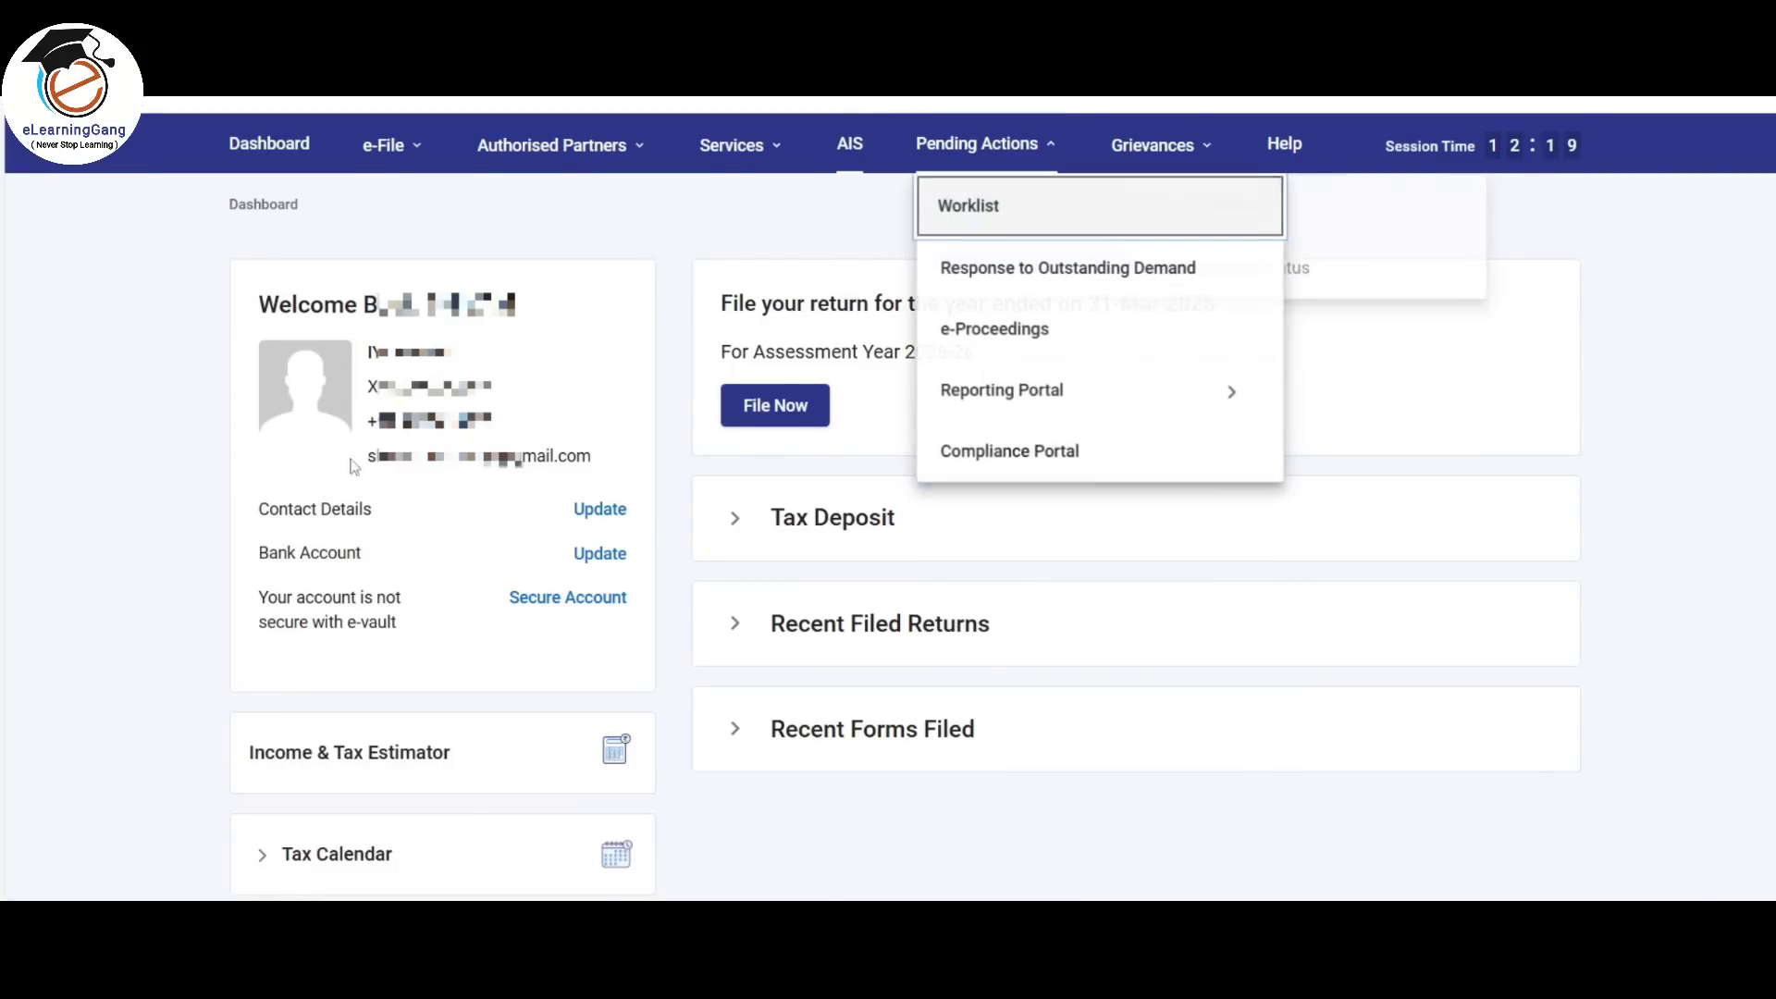
# Step: View Form 26AS on TRACES, accepting the Form 16/16A usage terms, and expand the deductor's entry in Part I
pyautogui.moveTo(384, 144)
pyautogui.moveTo(546, 211)
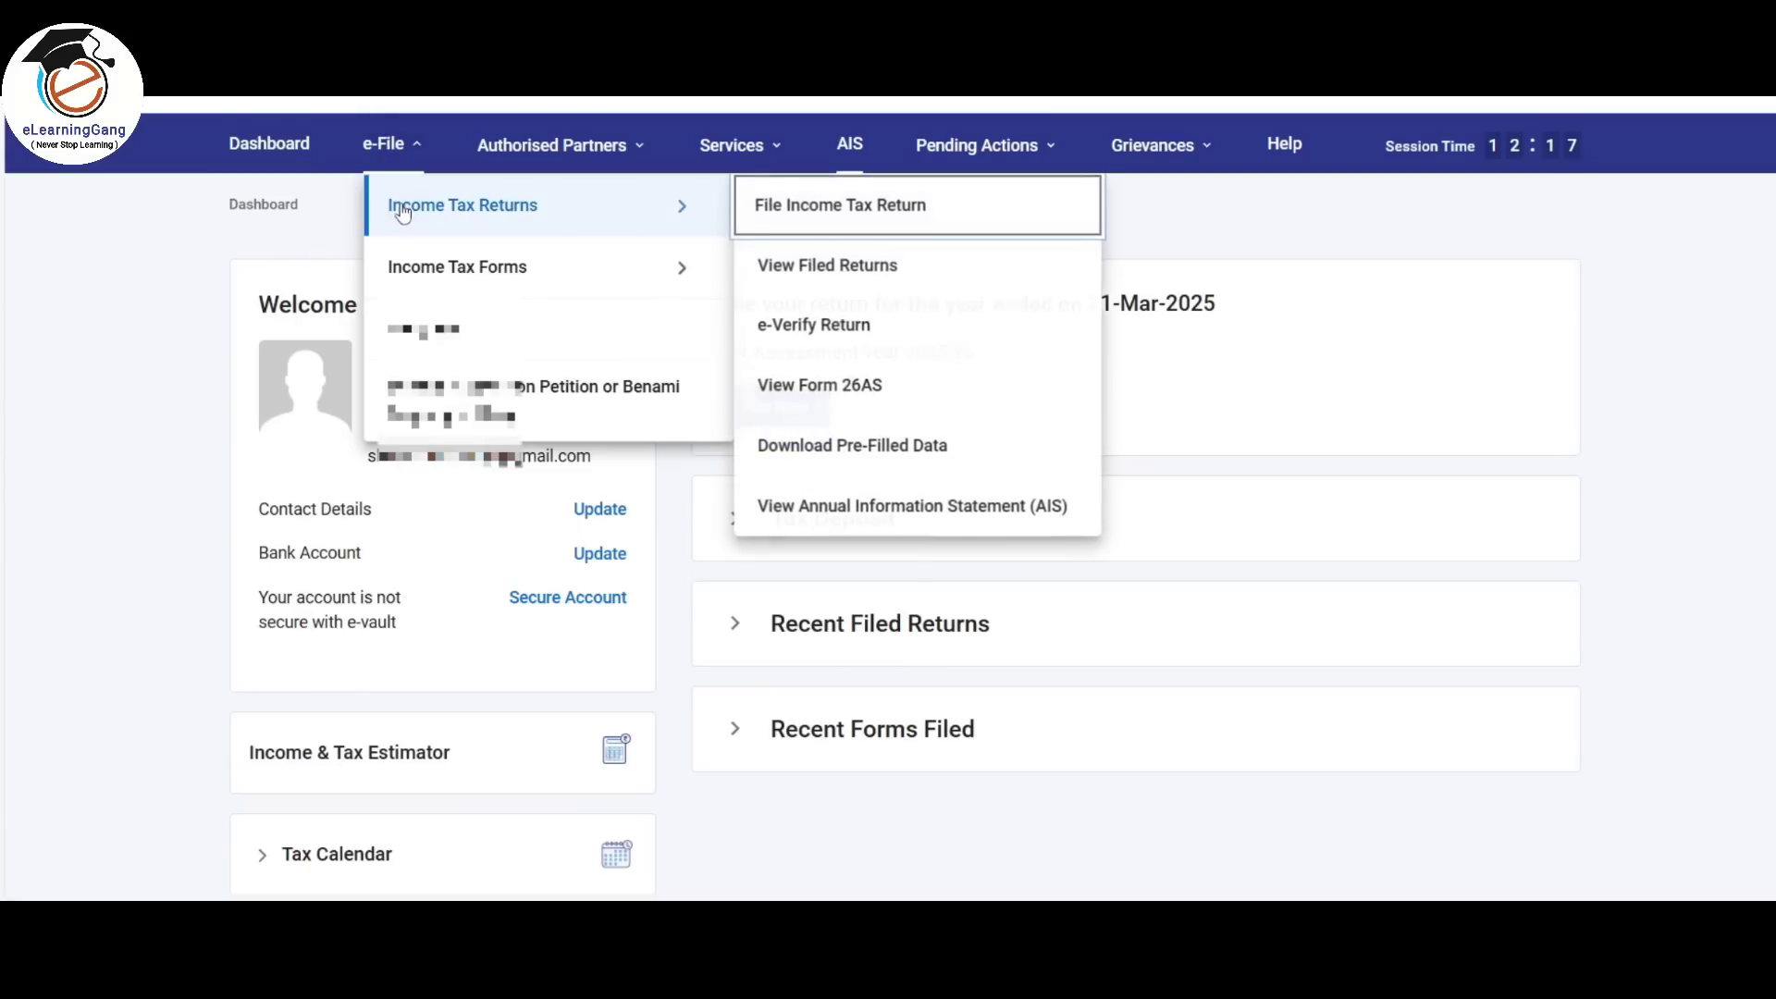
pyautogui.click(897, 395)
pyautogui.click(1155, 674)
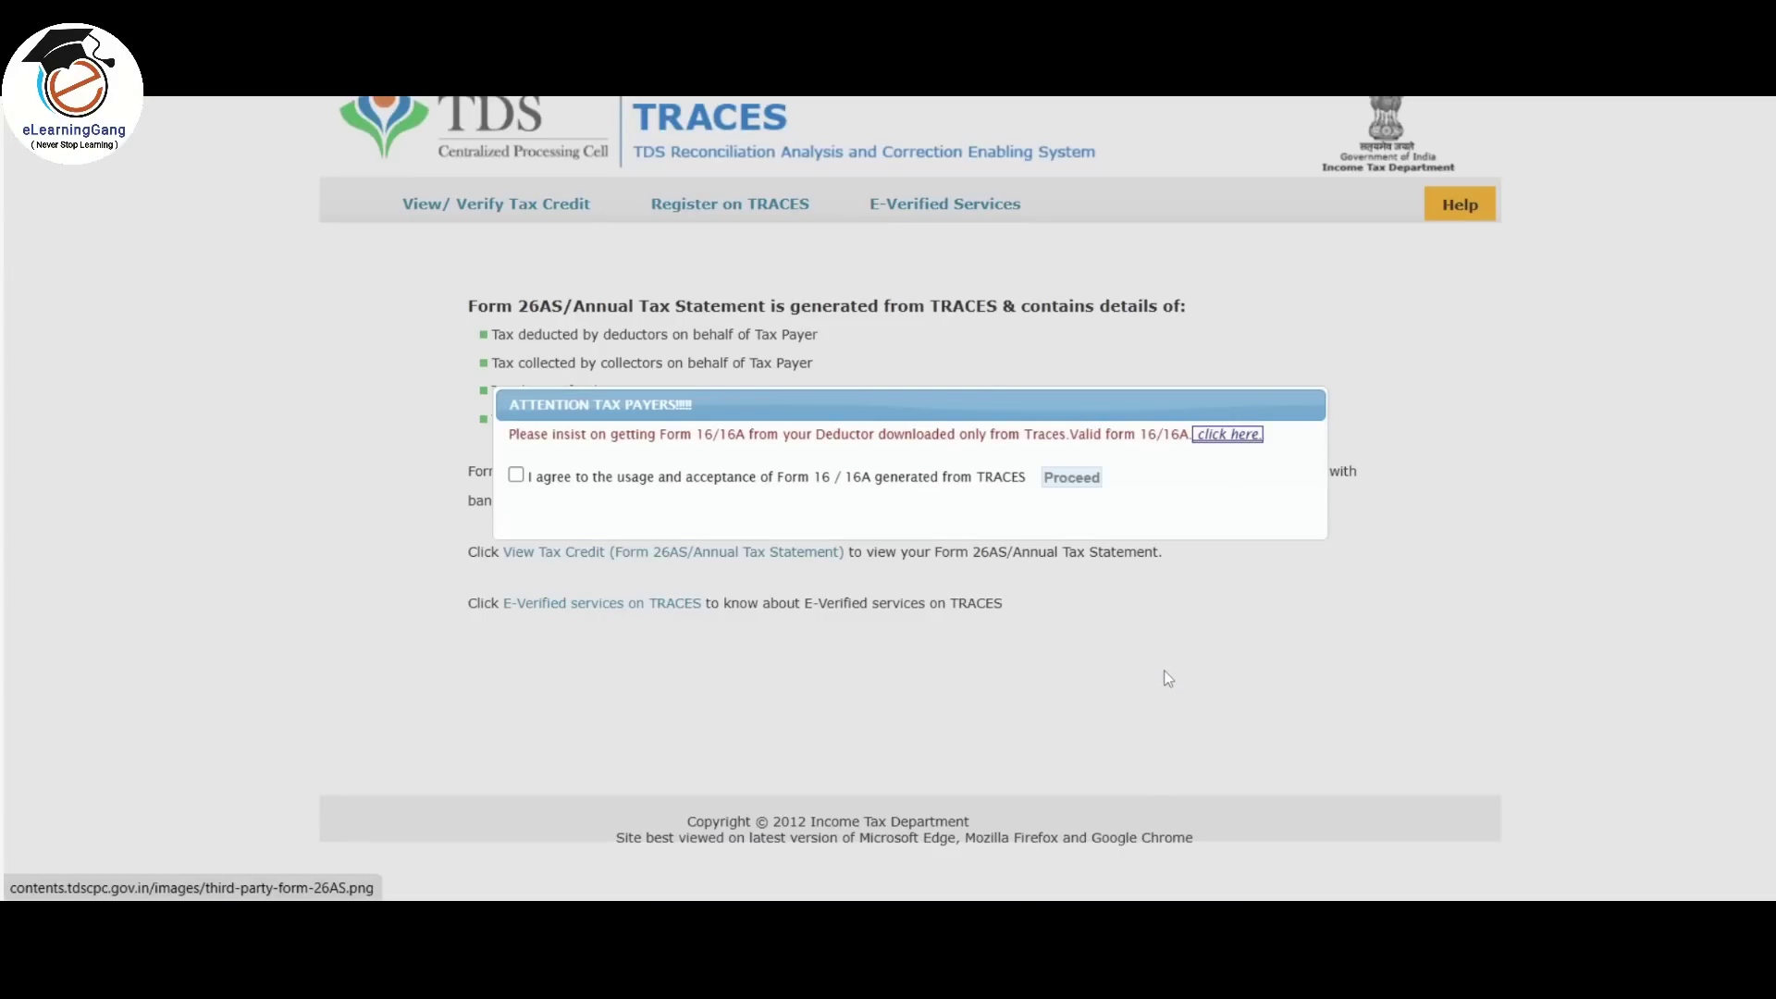
pyautogui.click(515, 475)
pyautogui.click(1091, 476)
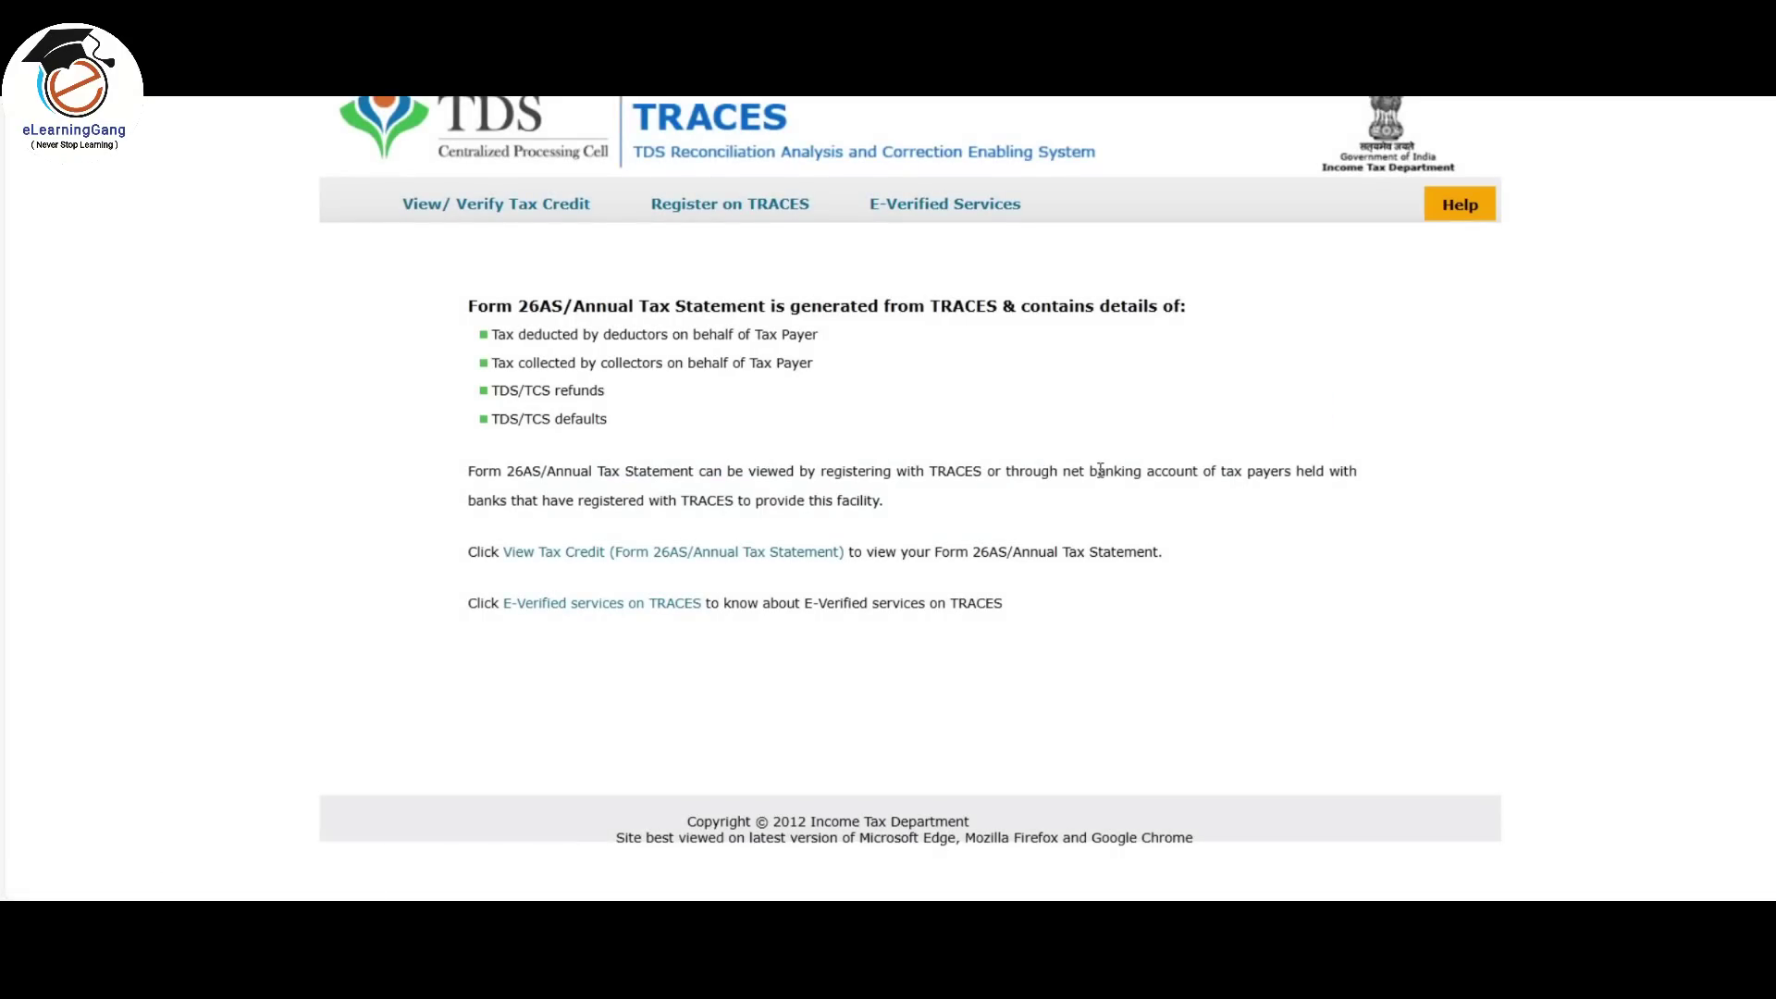
pyautogui.click(515, 246)
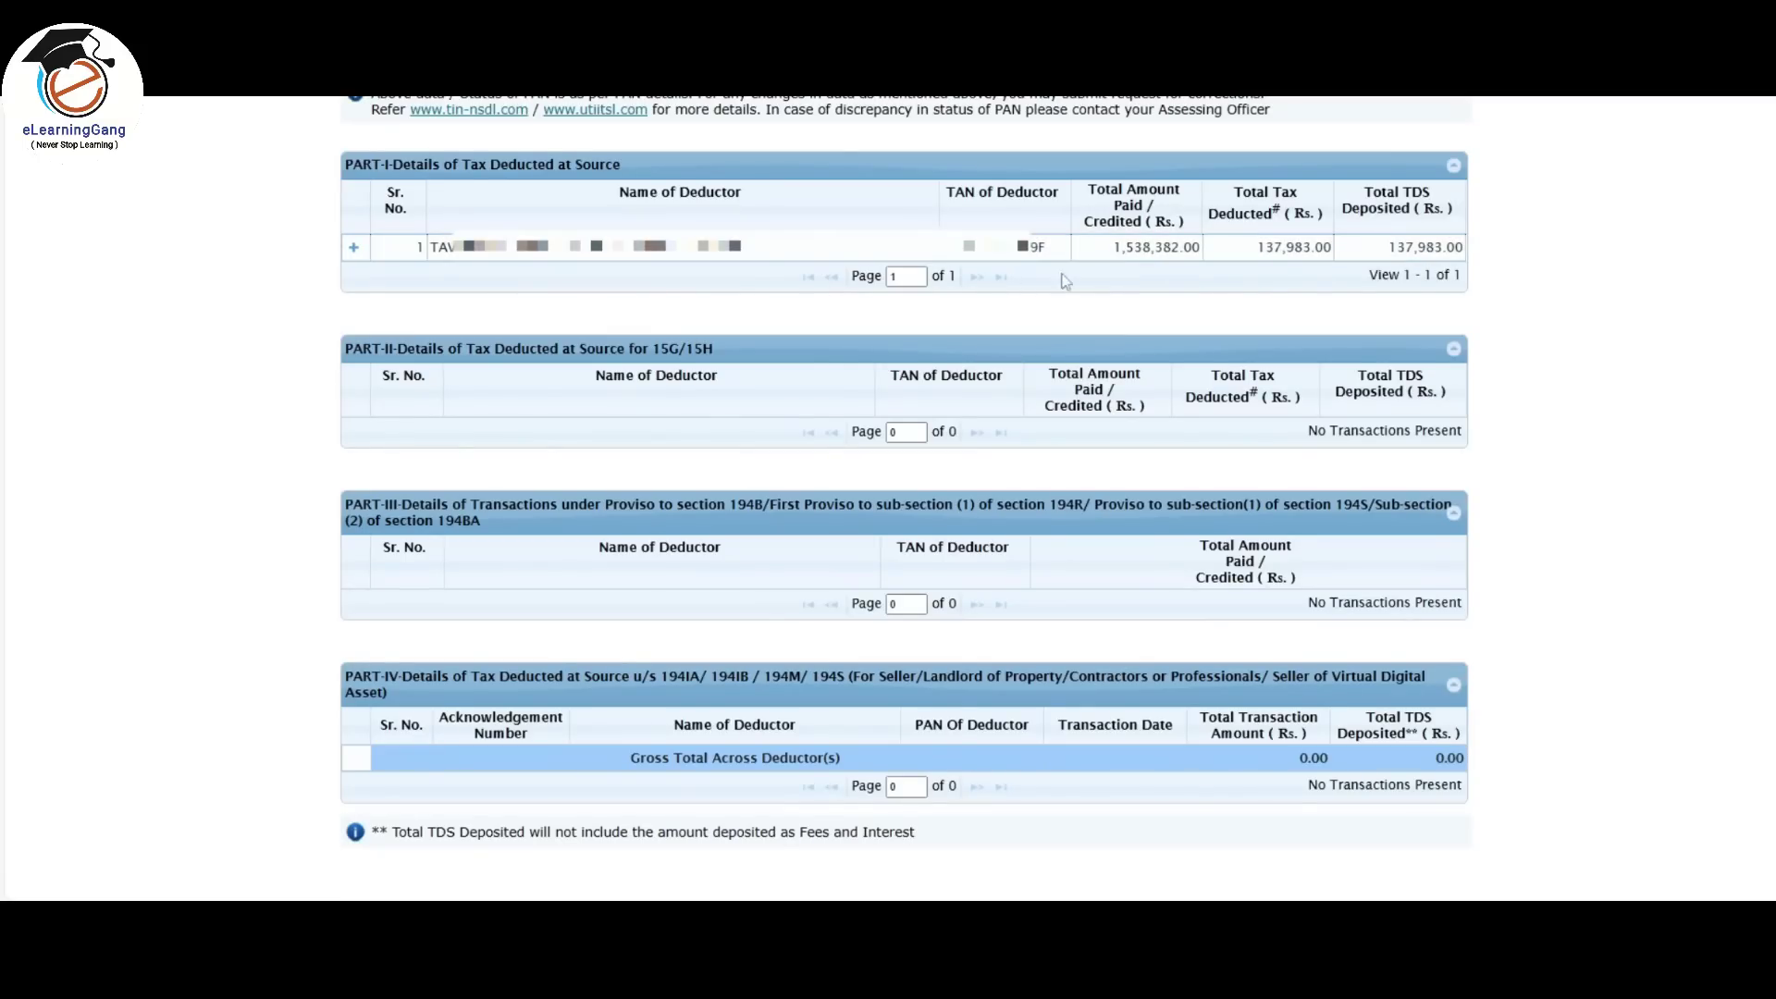
pyautogui.click(354, 248)
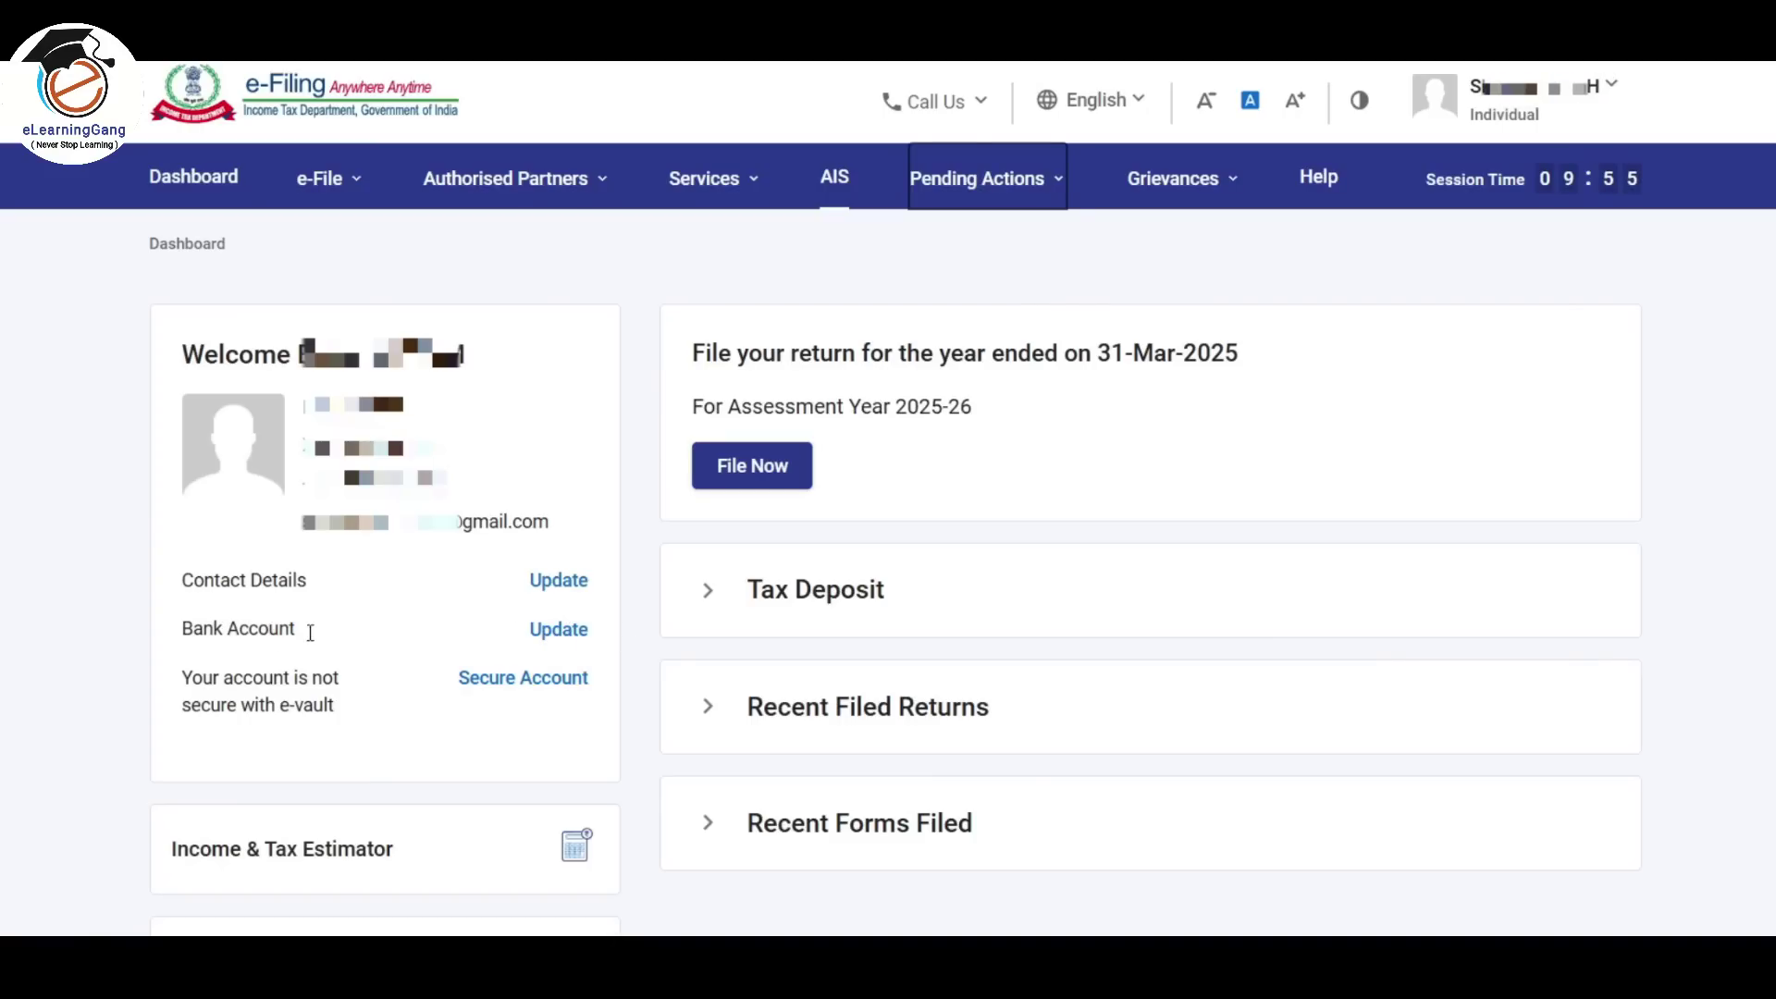
# Step: Open the taxpayer's profile from the account dashboard and view its bank account section
pyautogui.click(1545, 111)
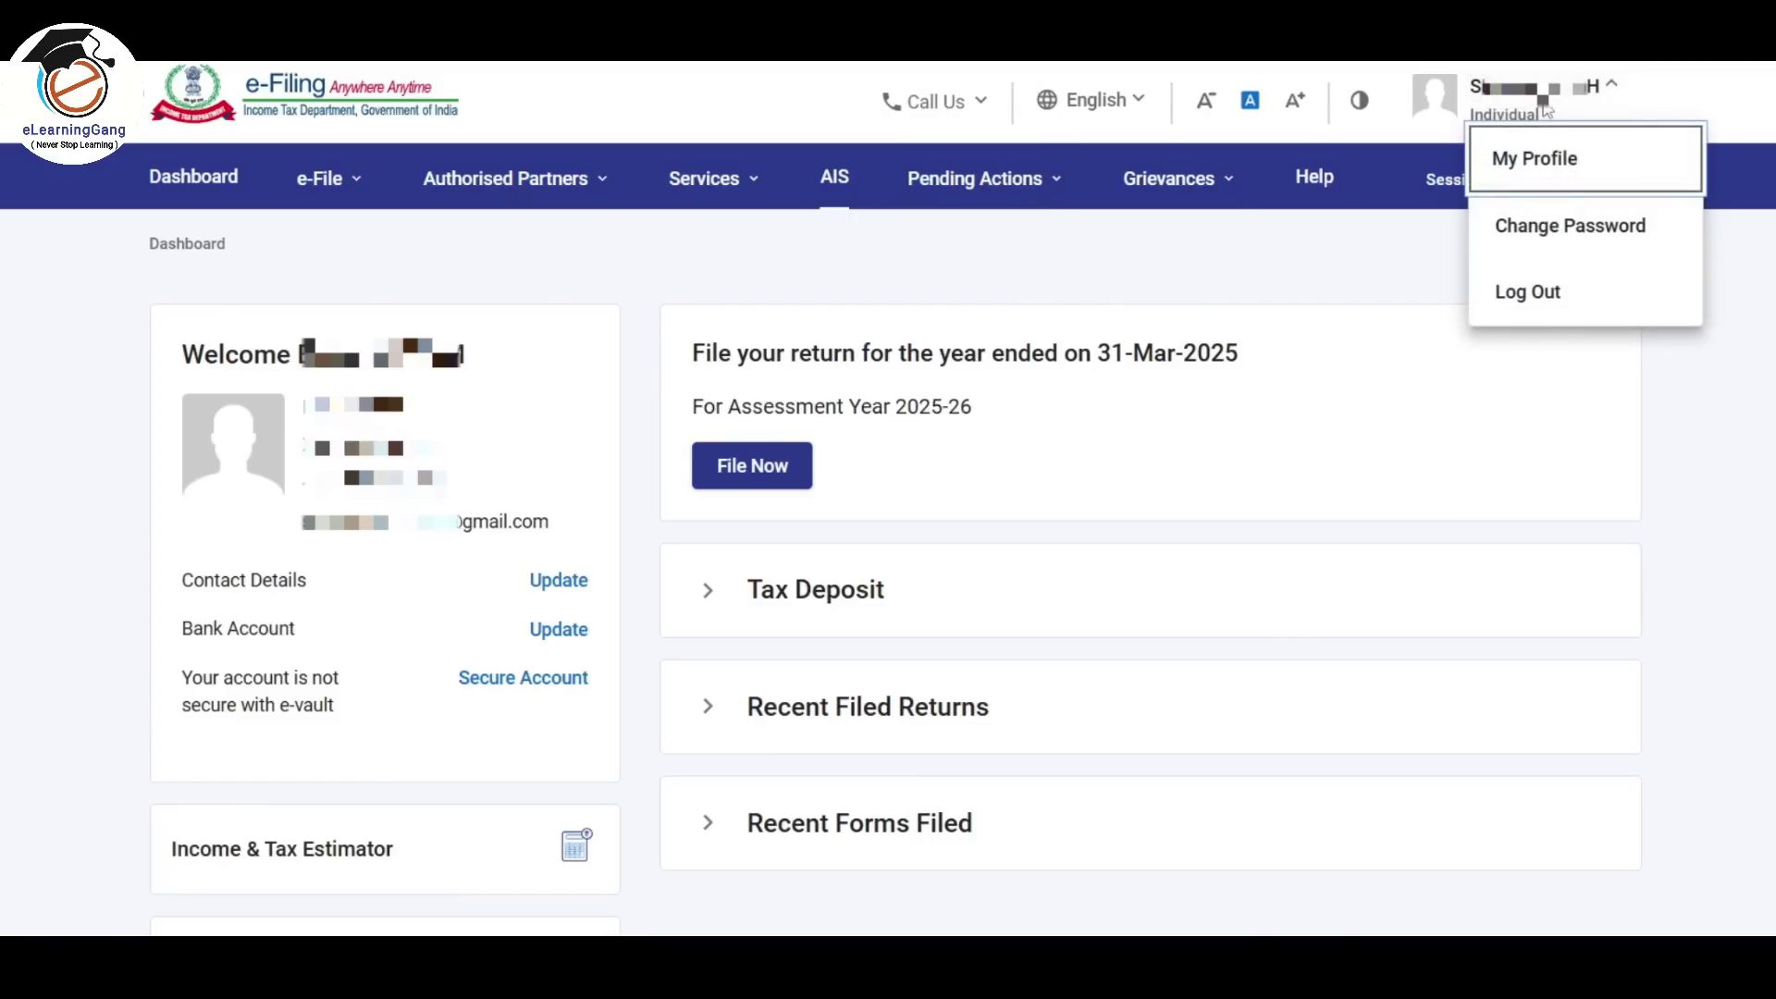
pyautogui.click(1571, 159)
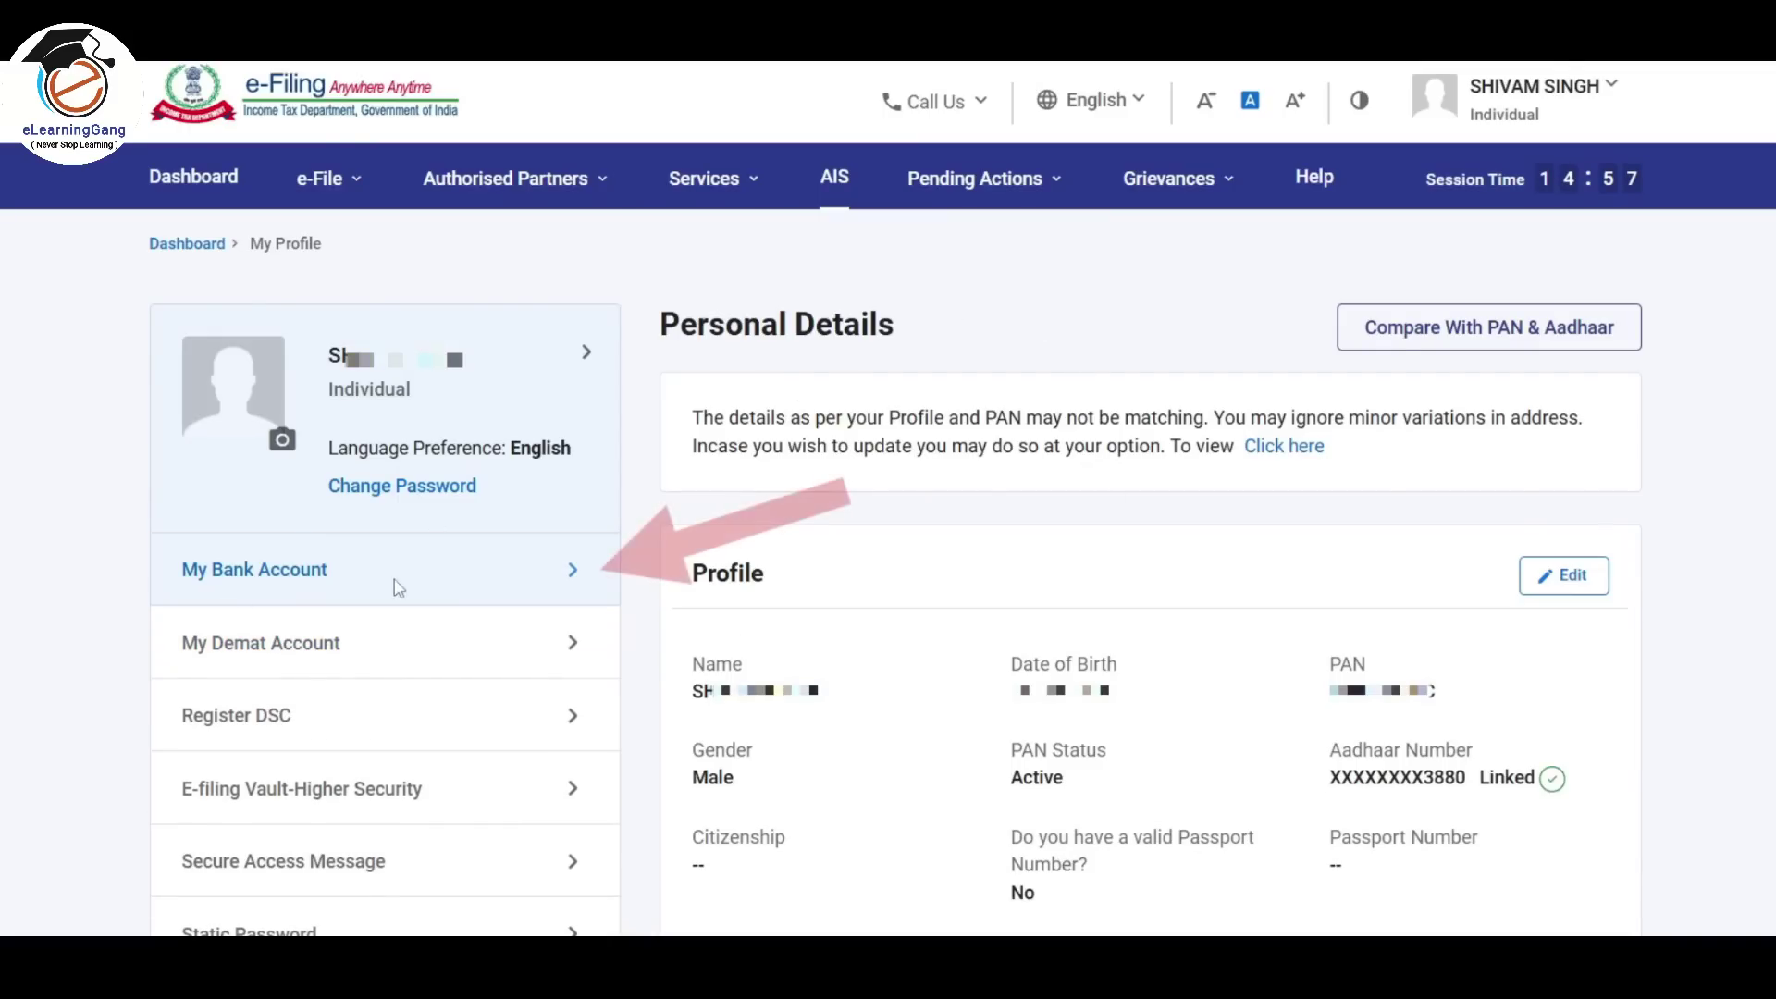
pyautogui.click(444, 585)
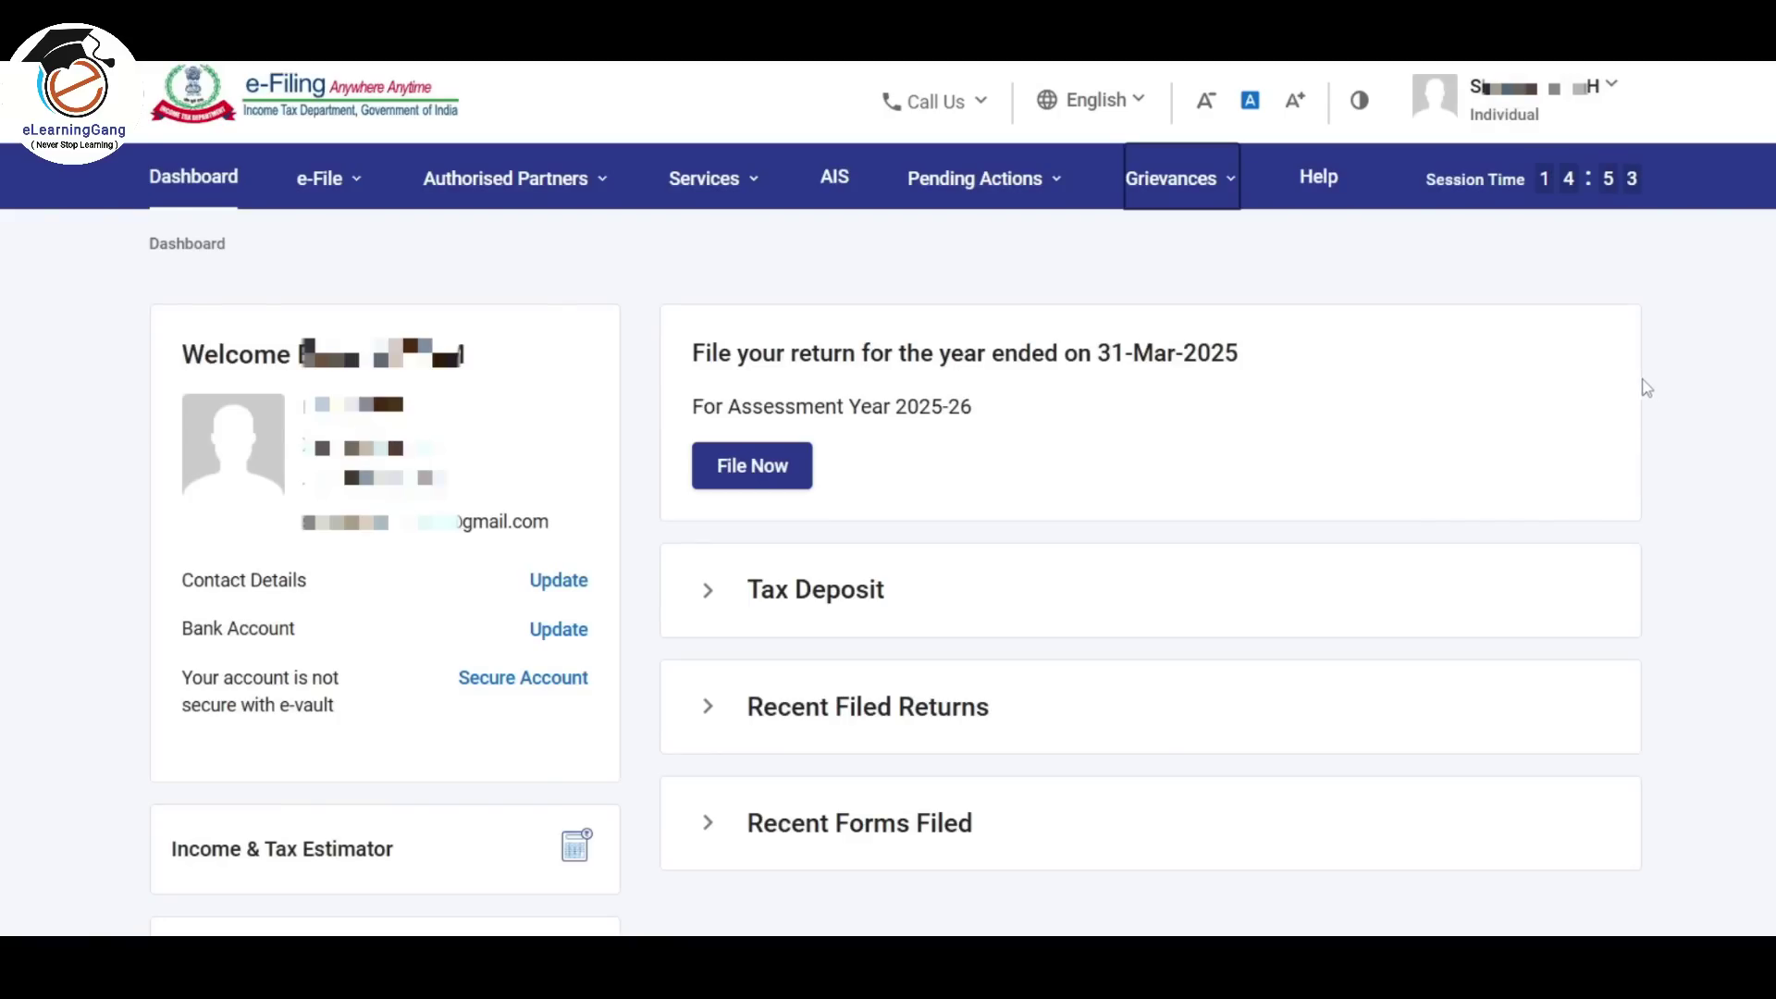
# Step: Reopen the taxpayer's profile and review the personal details down the page
pyautogui.click(1535, 103)
pyautogui.click(1528, 158)
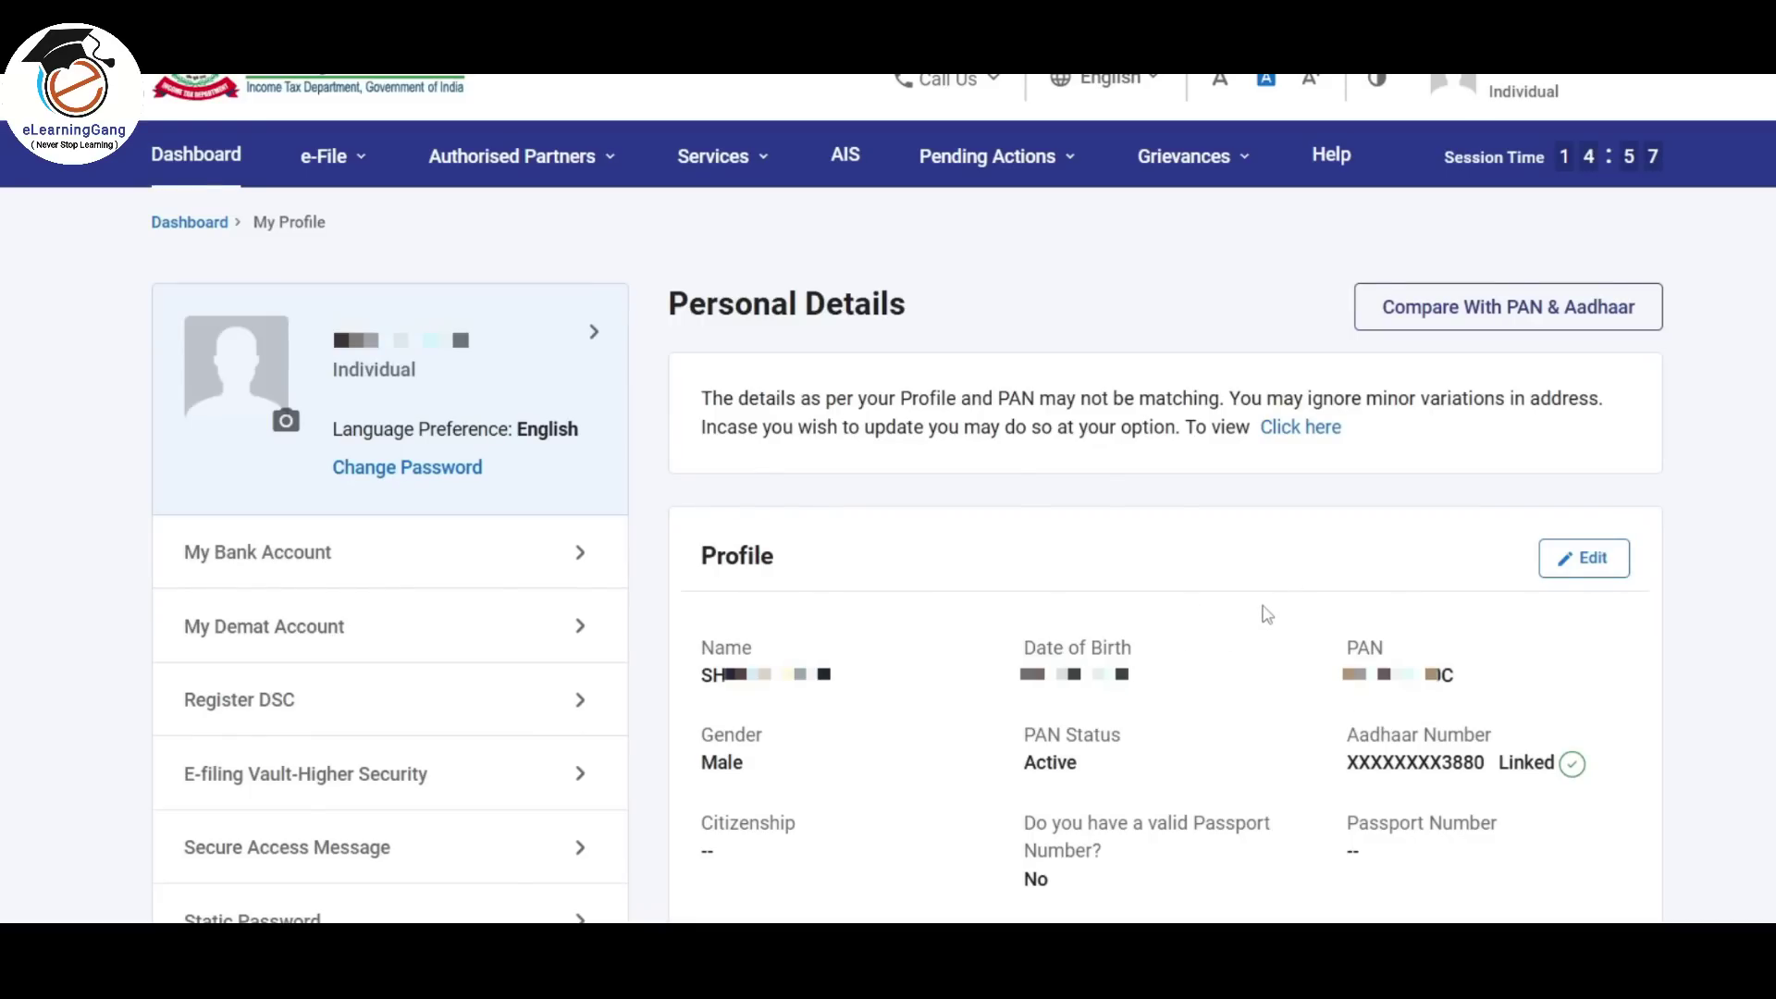
pyautogui.scroll(-10, 1267, 615)
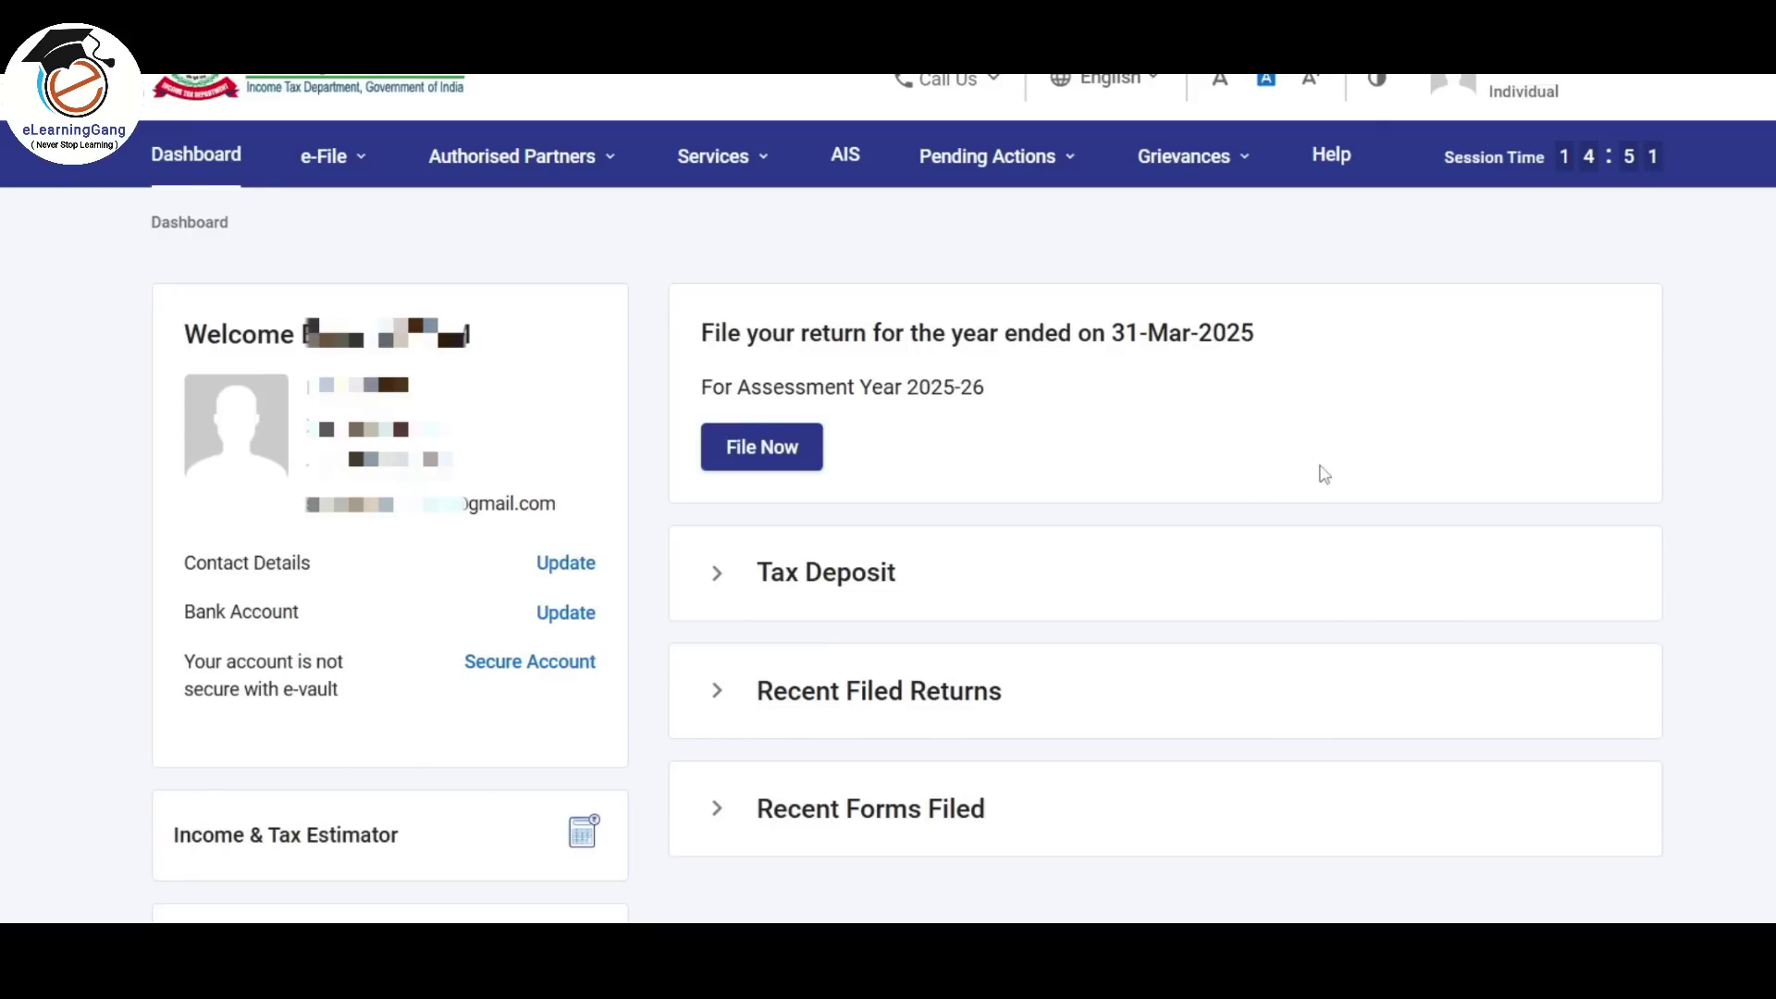
# Step: Download the pre-filled return data for assessment year 2025-26 (Current A.Y.) and show the JSON file in its folder
pyautogui.click(329, 156)
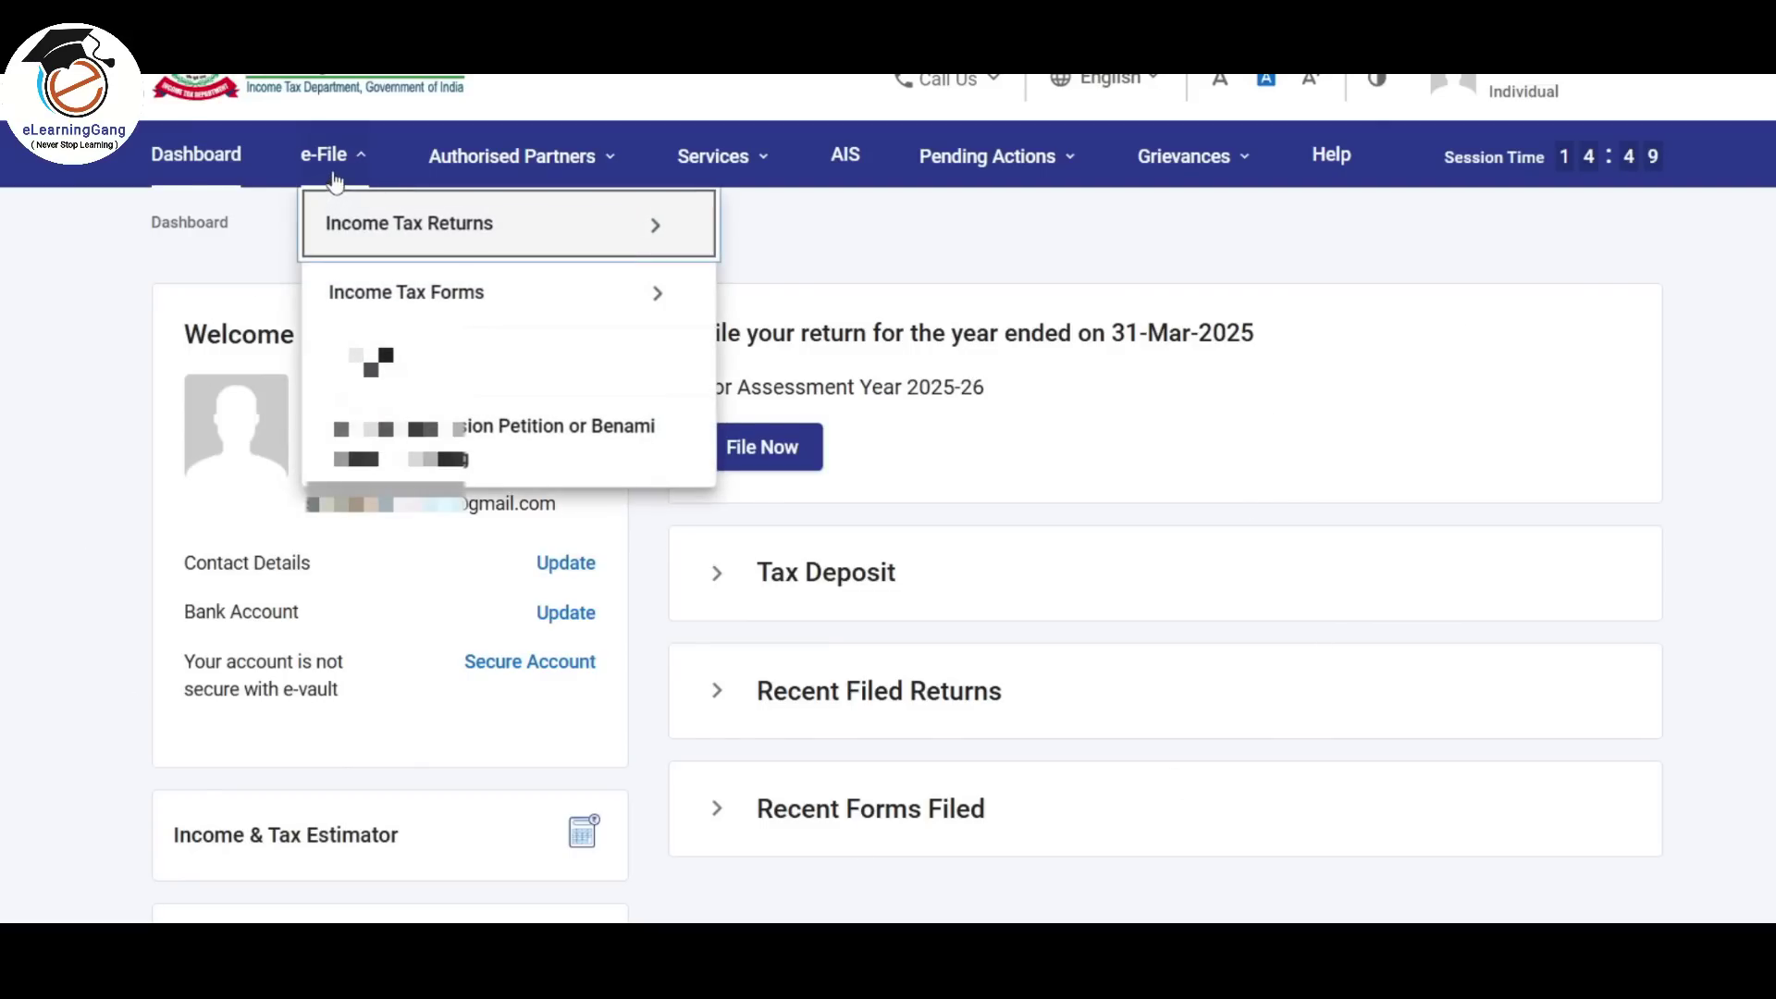
pyautogui.moveTo(417, 237)
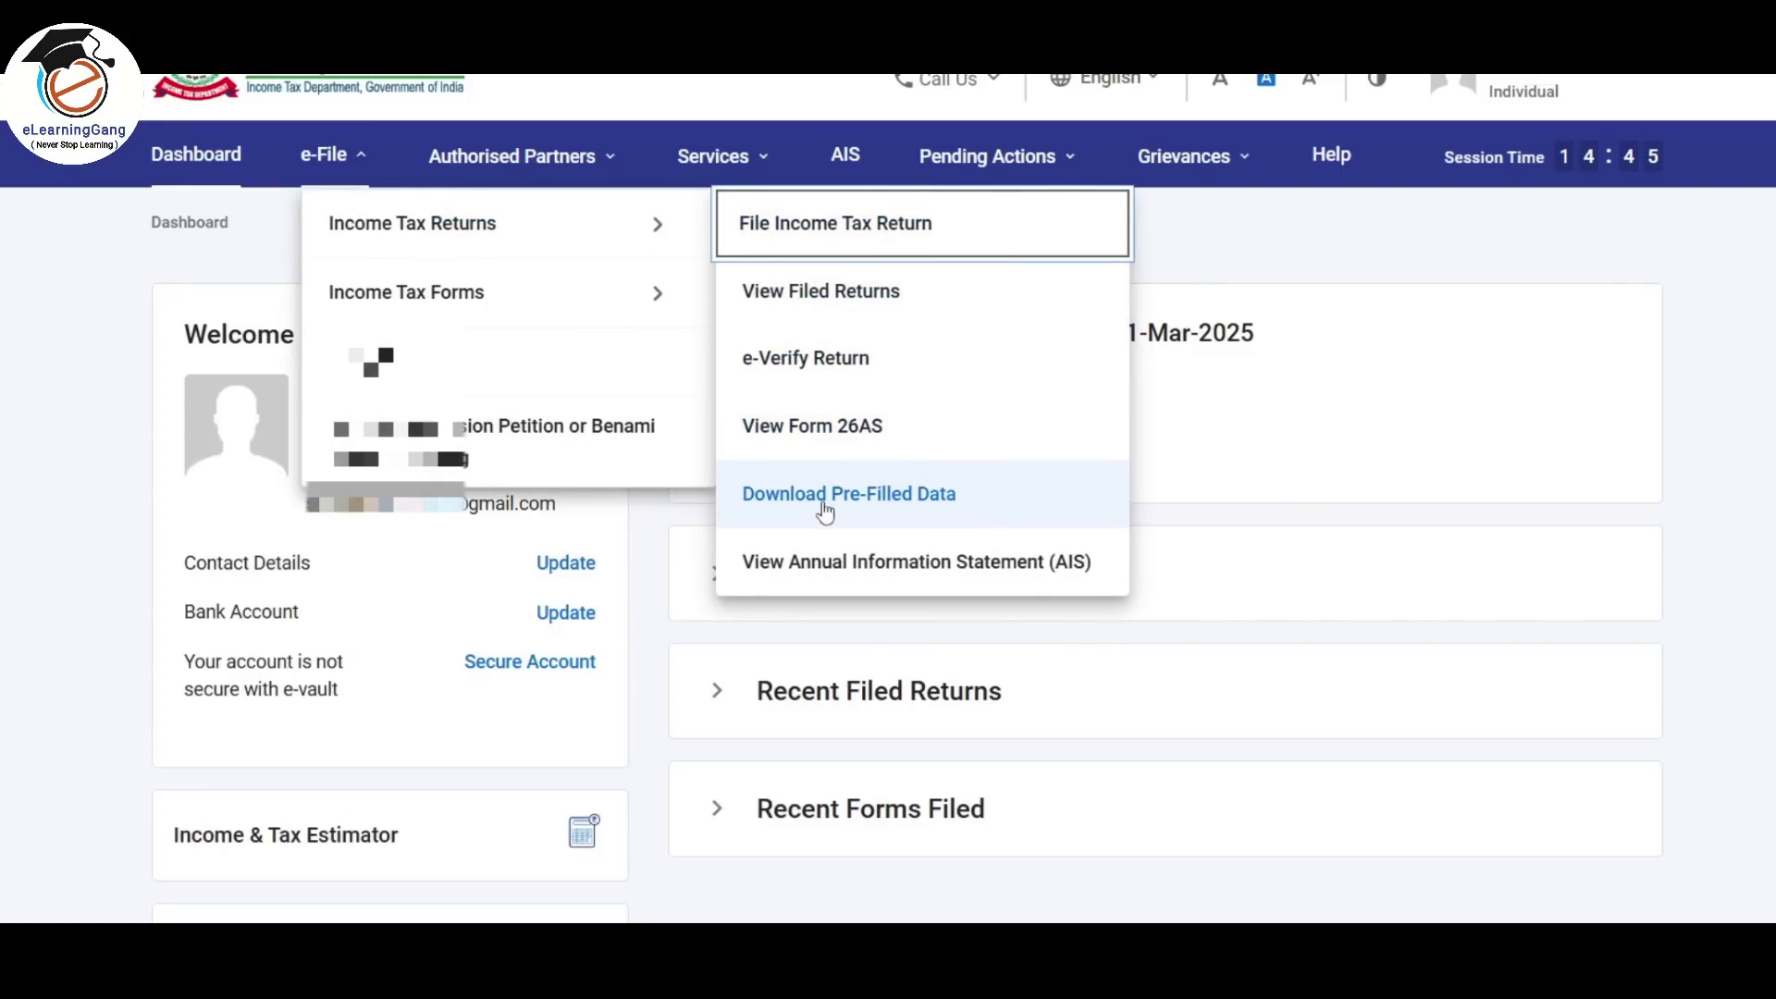
pyautogui.click(924, 505)
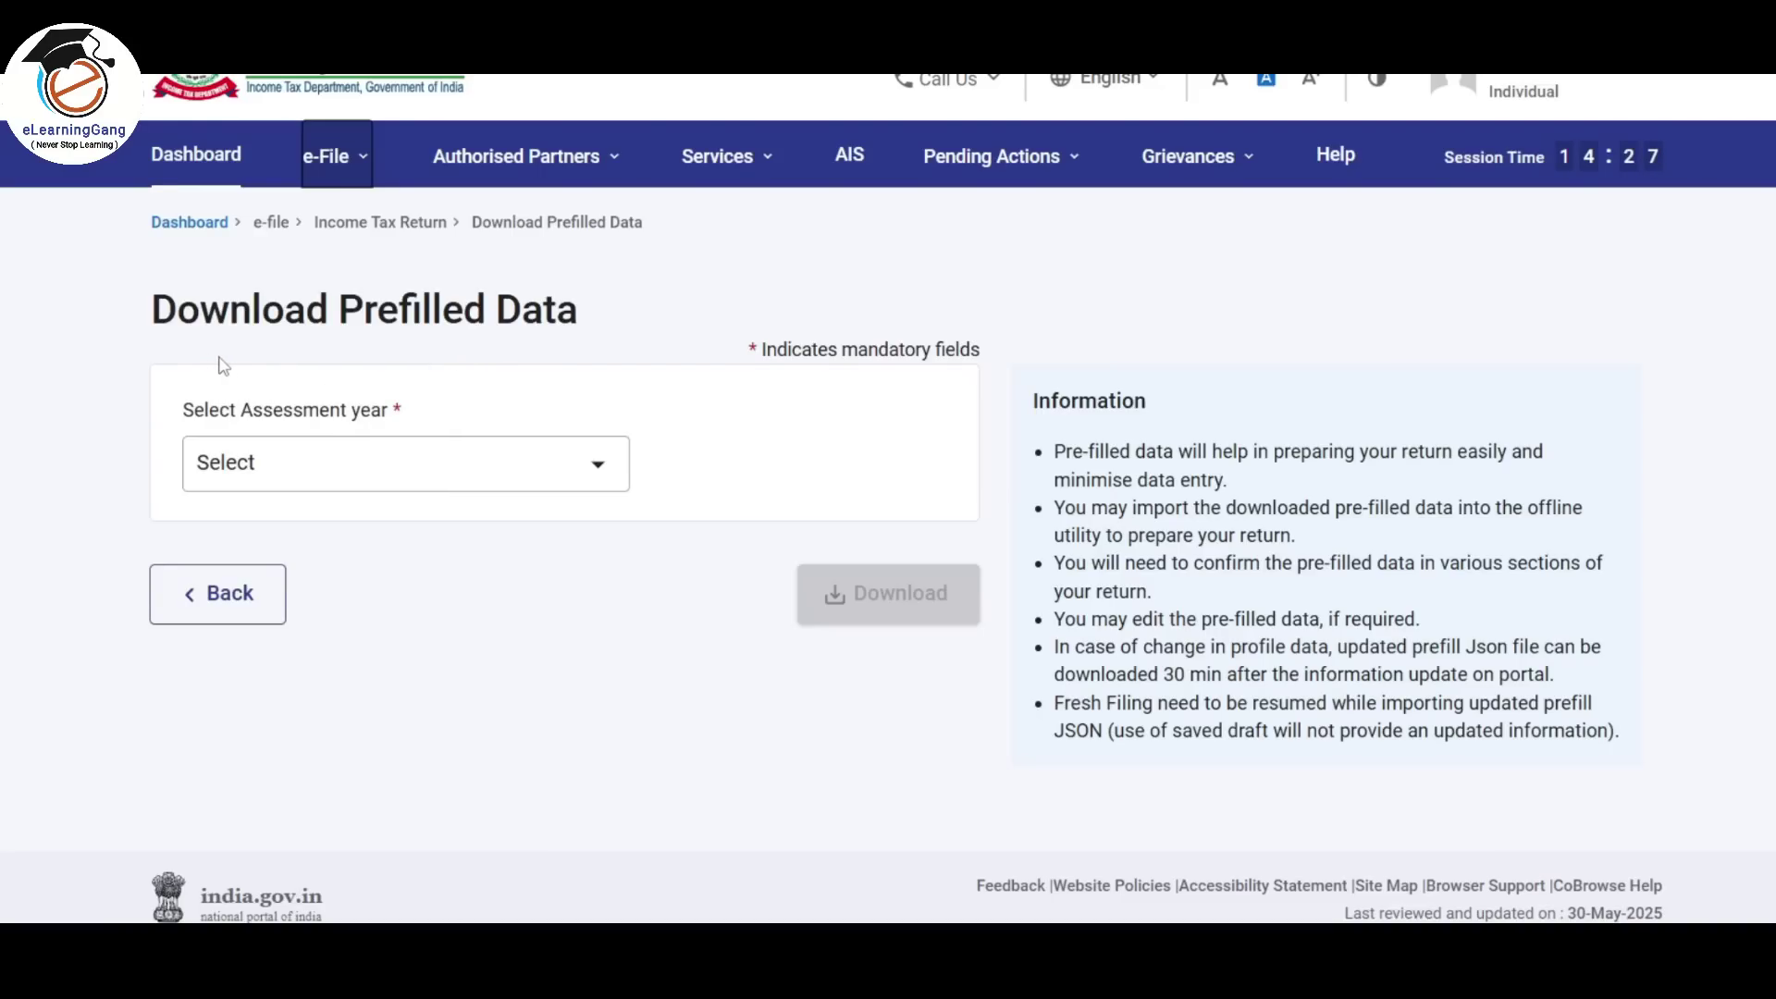
pyautogui.click(523, 481)
pyautogui.click(357, 581)
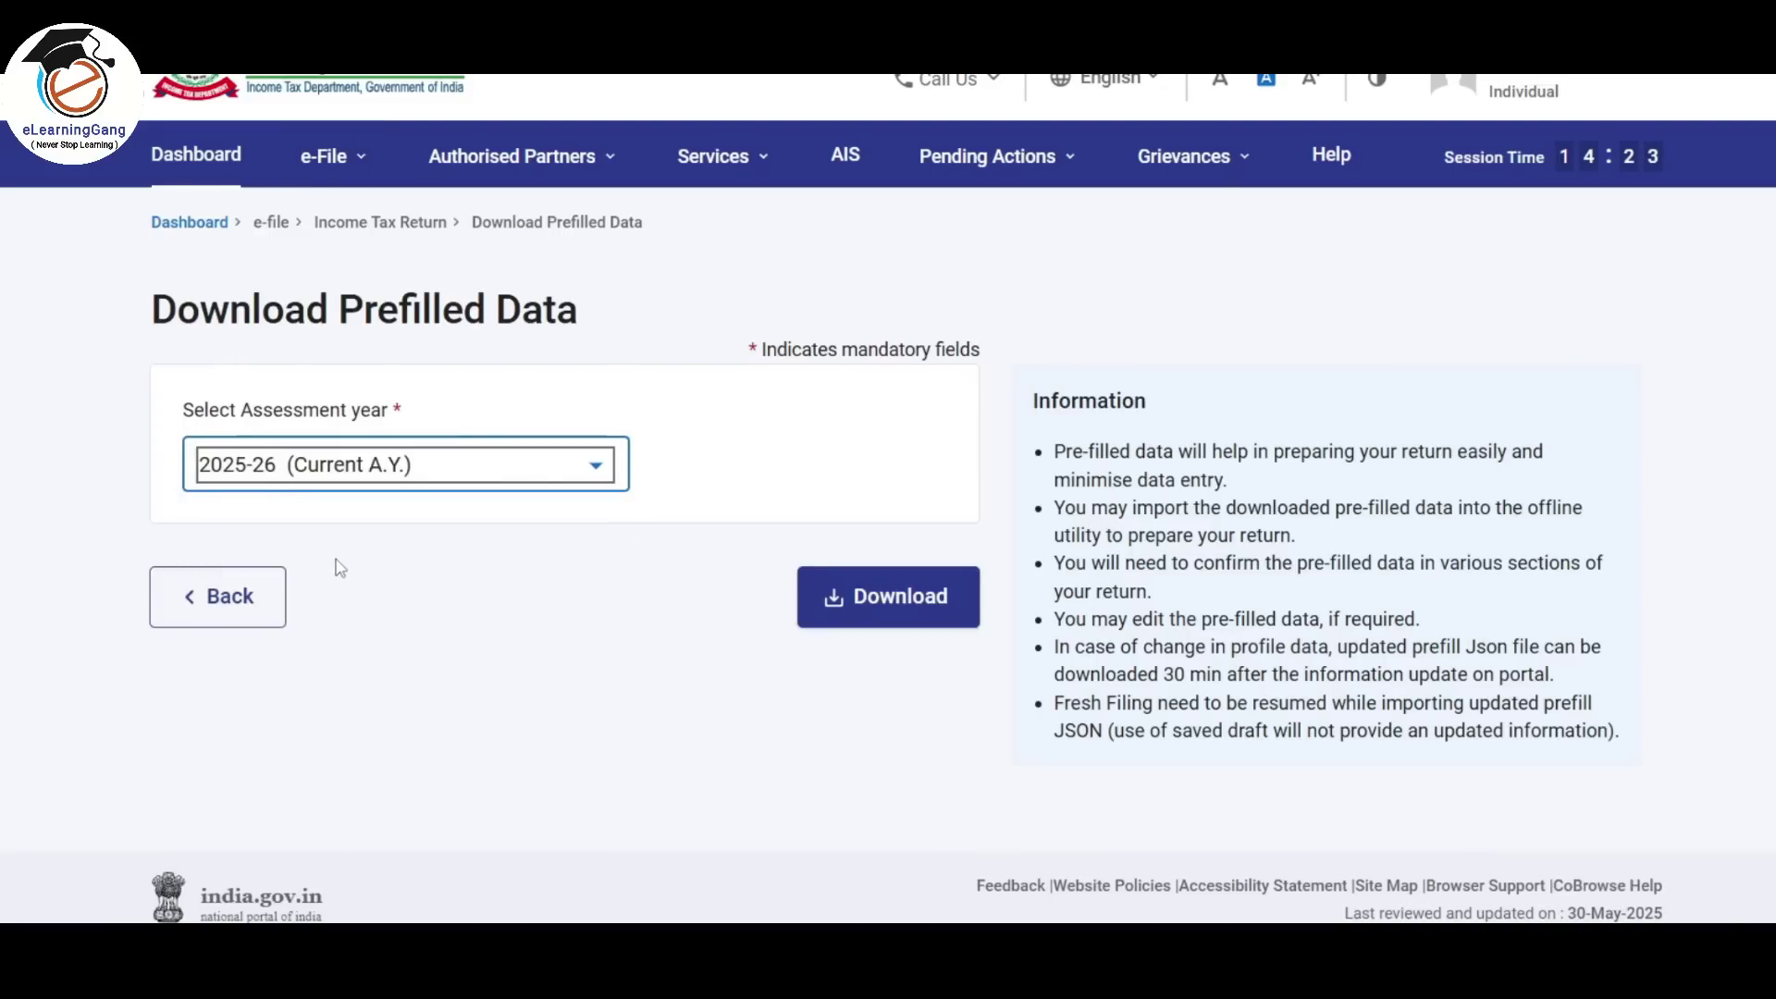
pyautogui.click(884, 600)
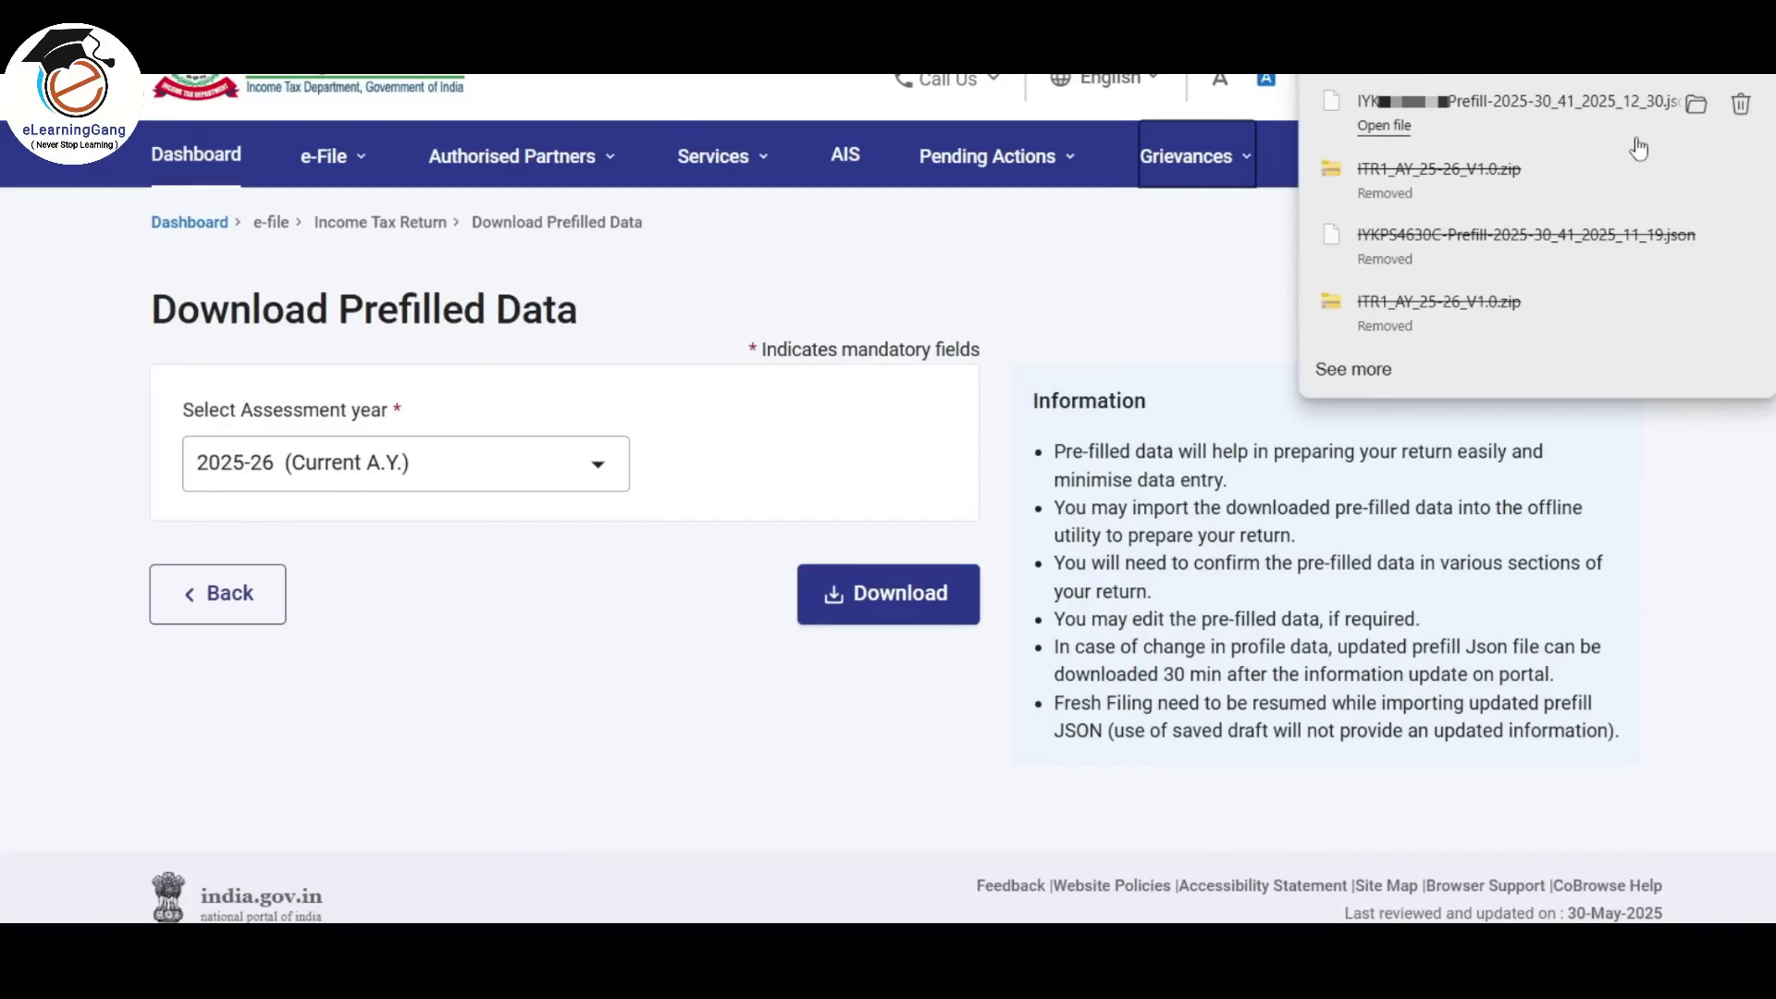
pyautogui.click(1696, 116)
# Step: Switch to the ITR-1 Excel workbook and import the pre-filled JSON file from the Full ITR 1 demo folder, accepting the alerts
pyautogui.click(721, 156)
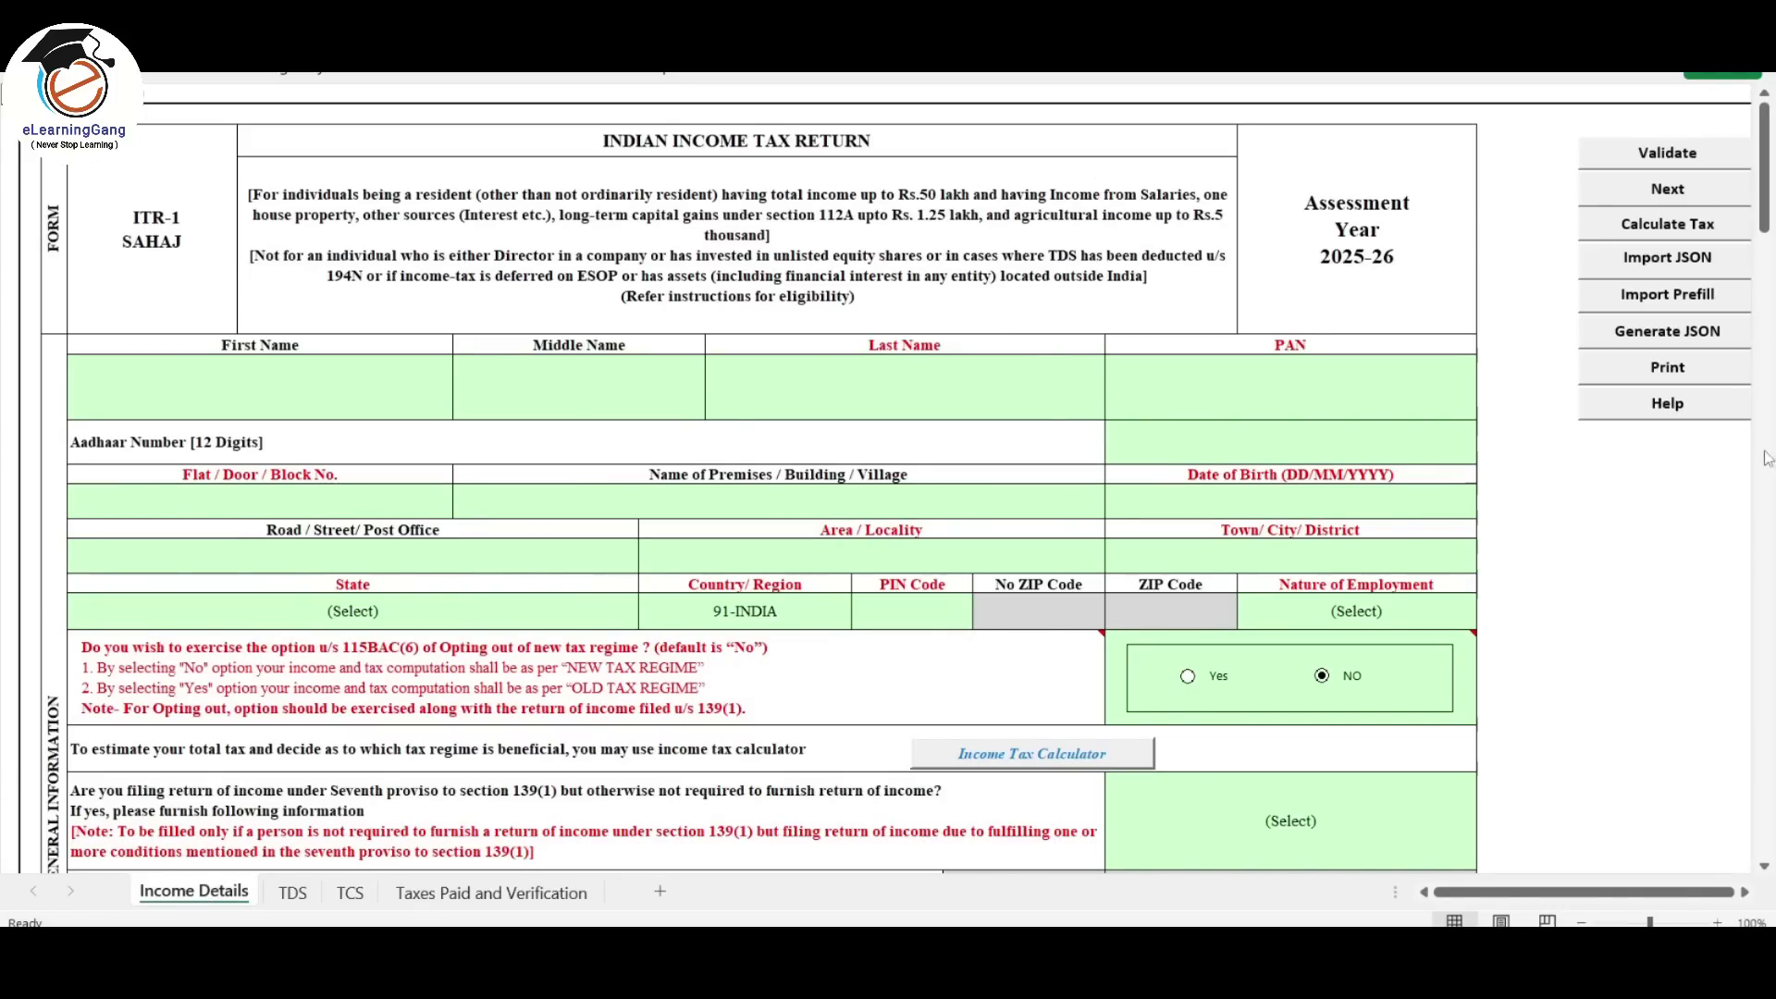
pyautogui.click(1668, 298)
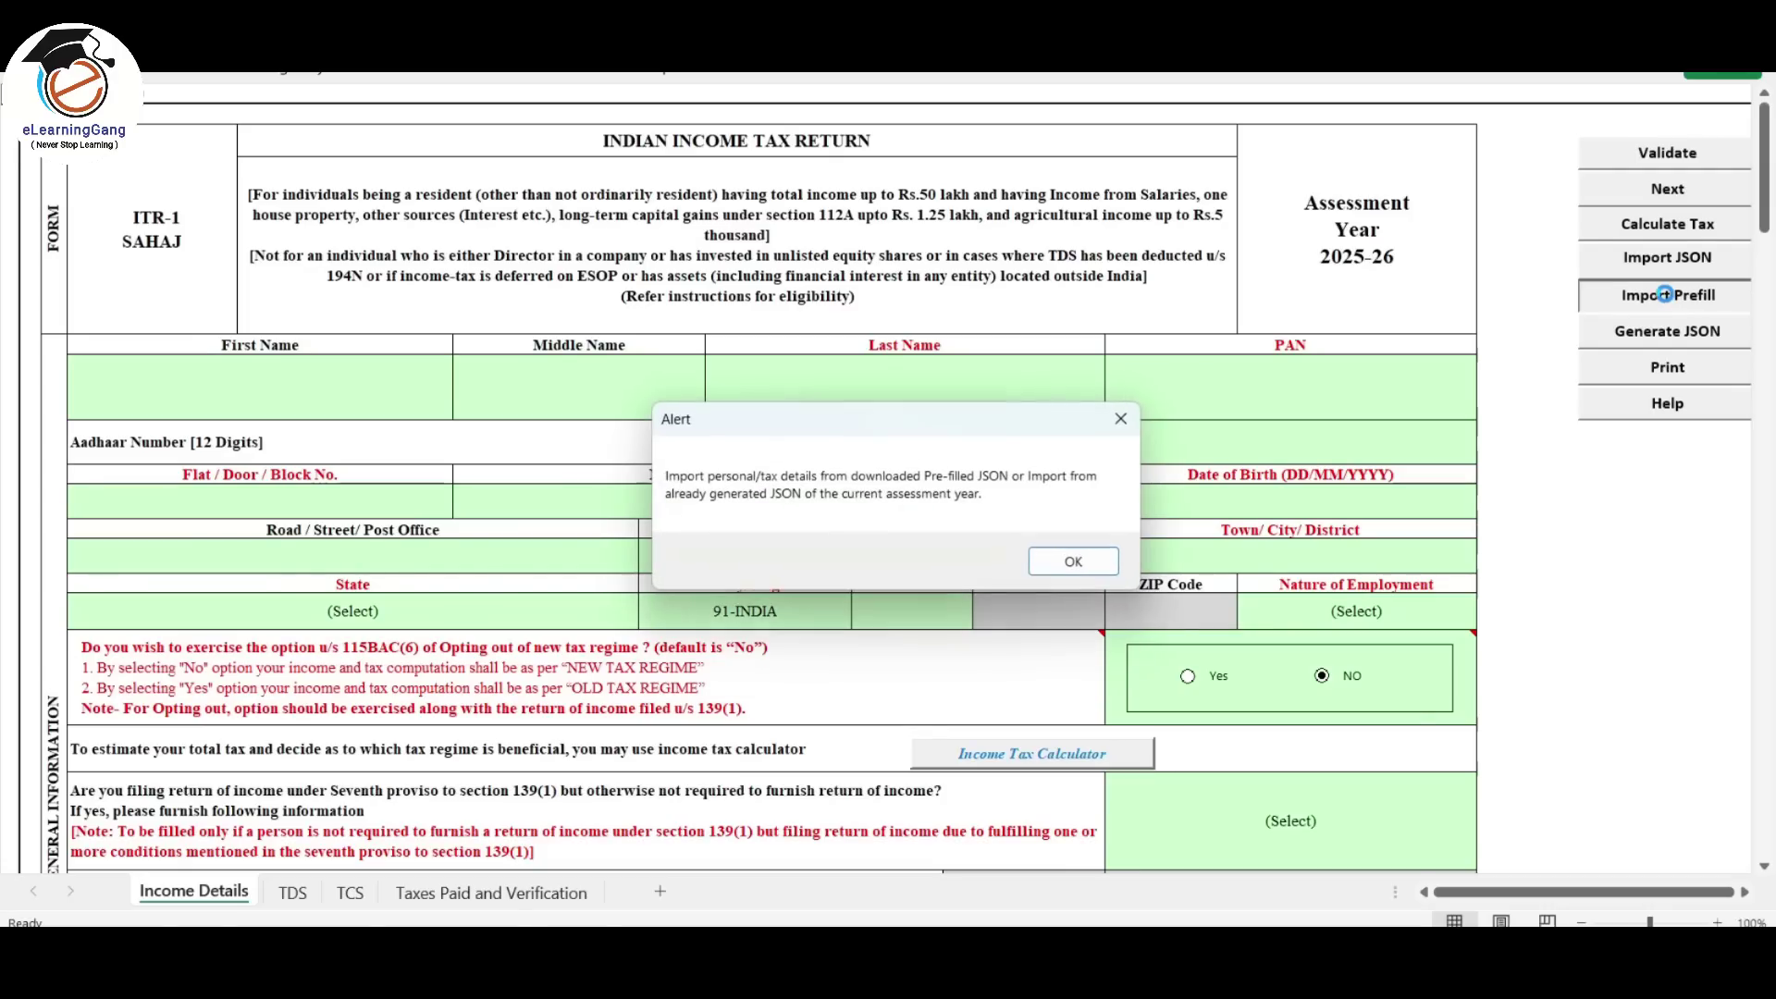
pyautogui.click(1089, 568)
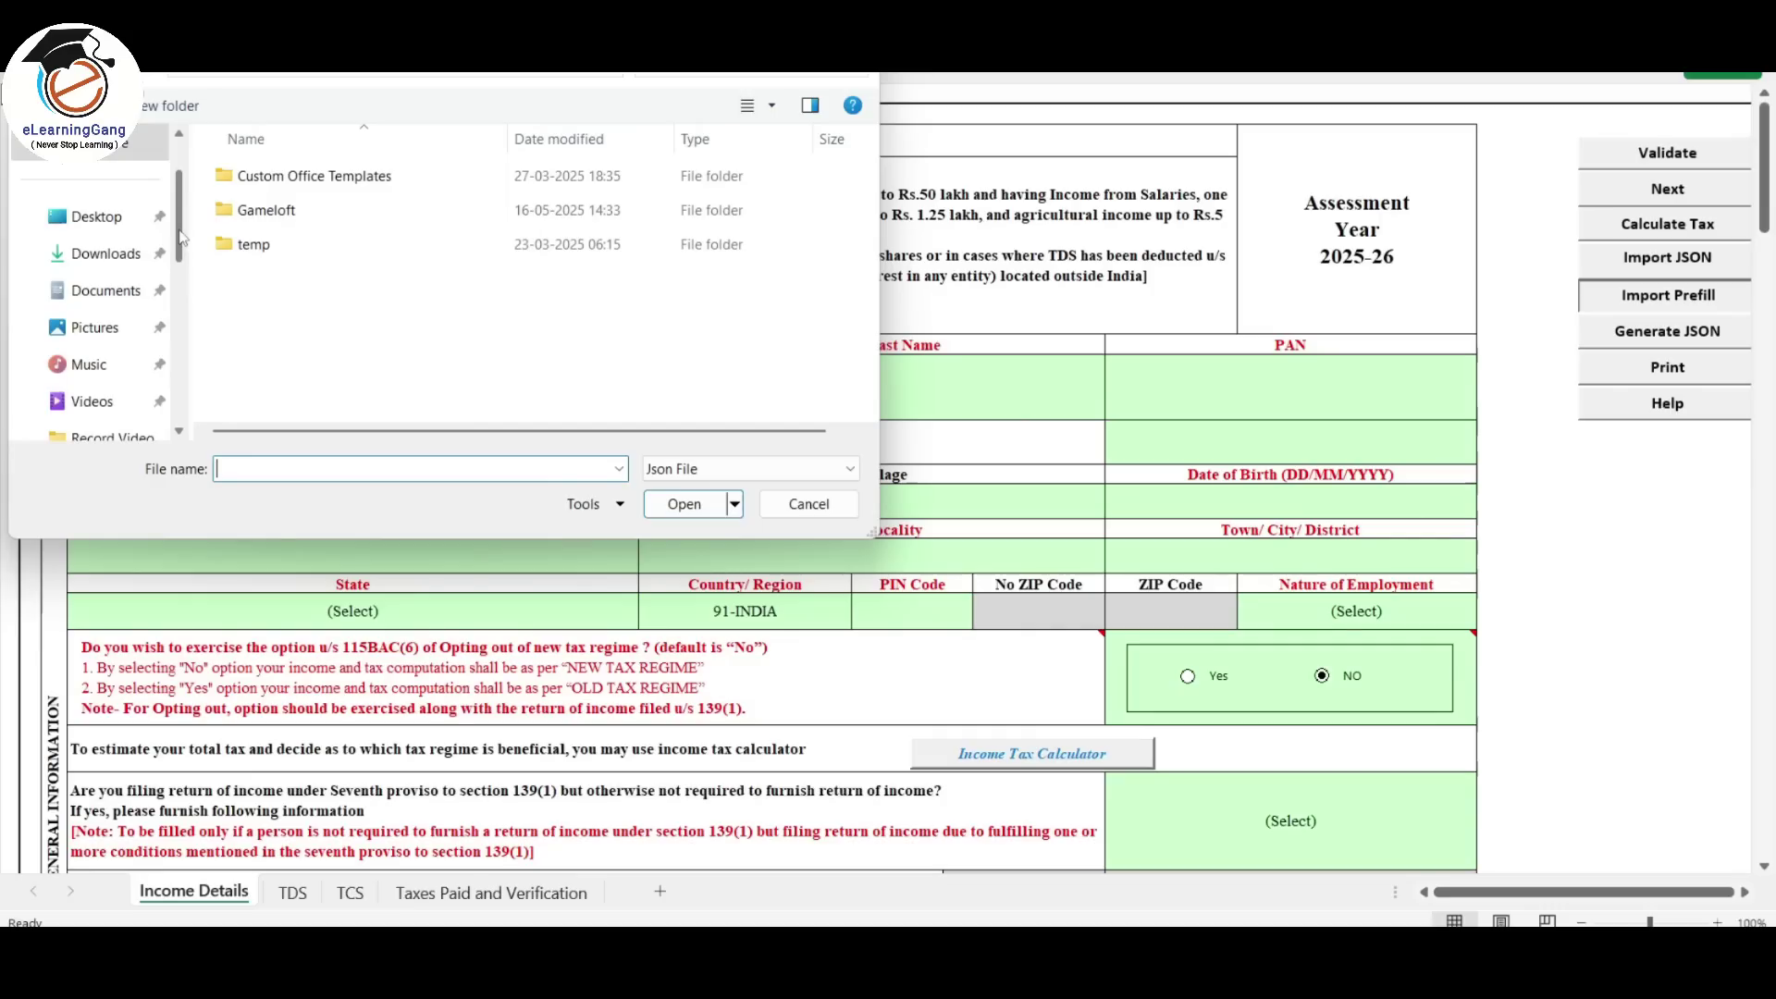
pyautogui.moveTo(182, 238); pyautogui.dragTo(185, 324)
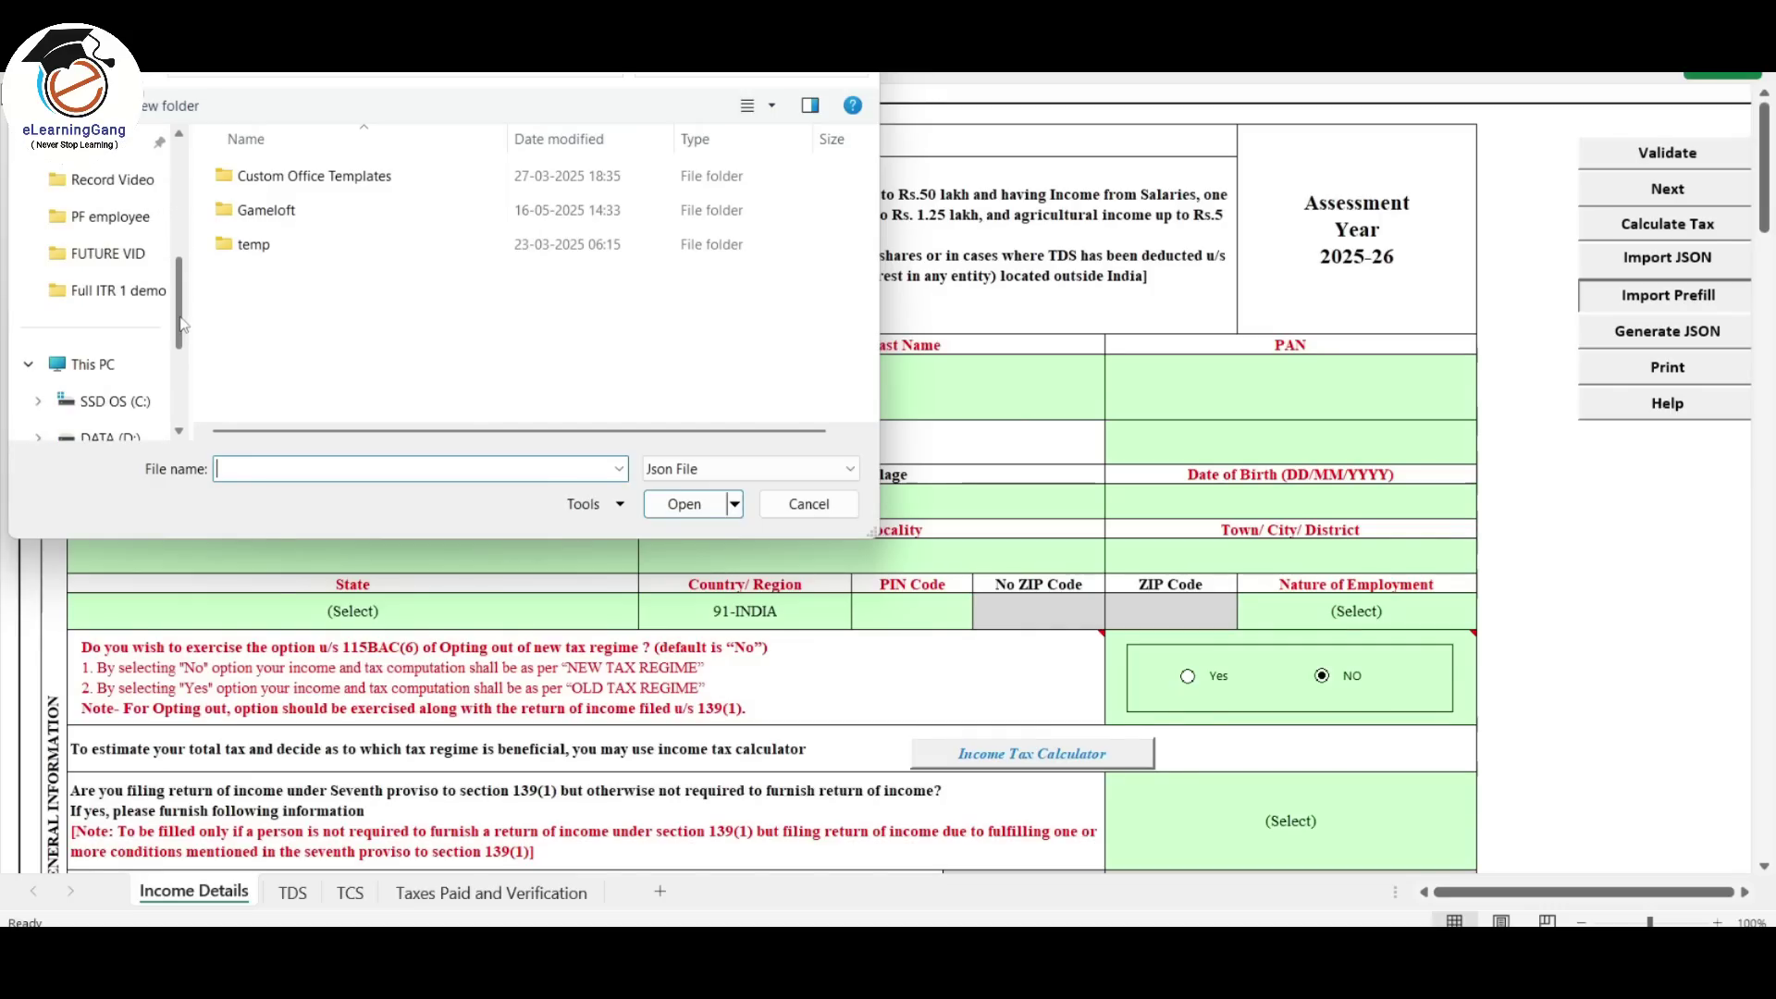
pyautogui.click(118, 290)
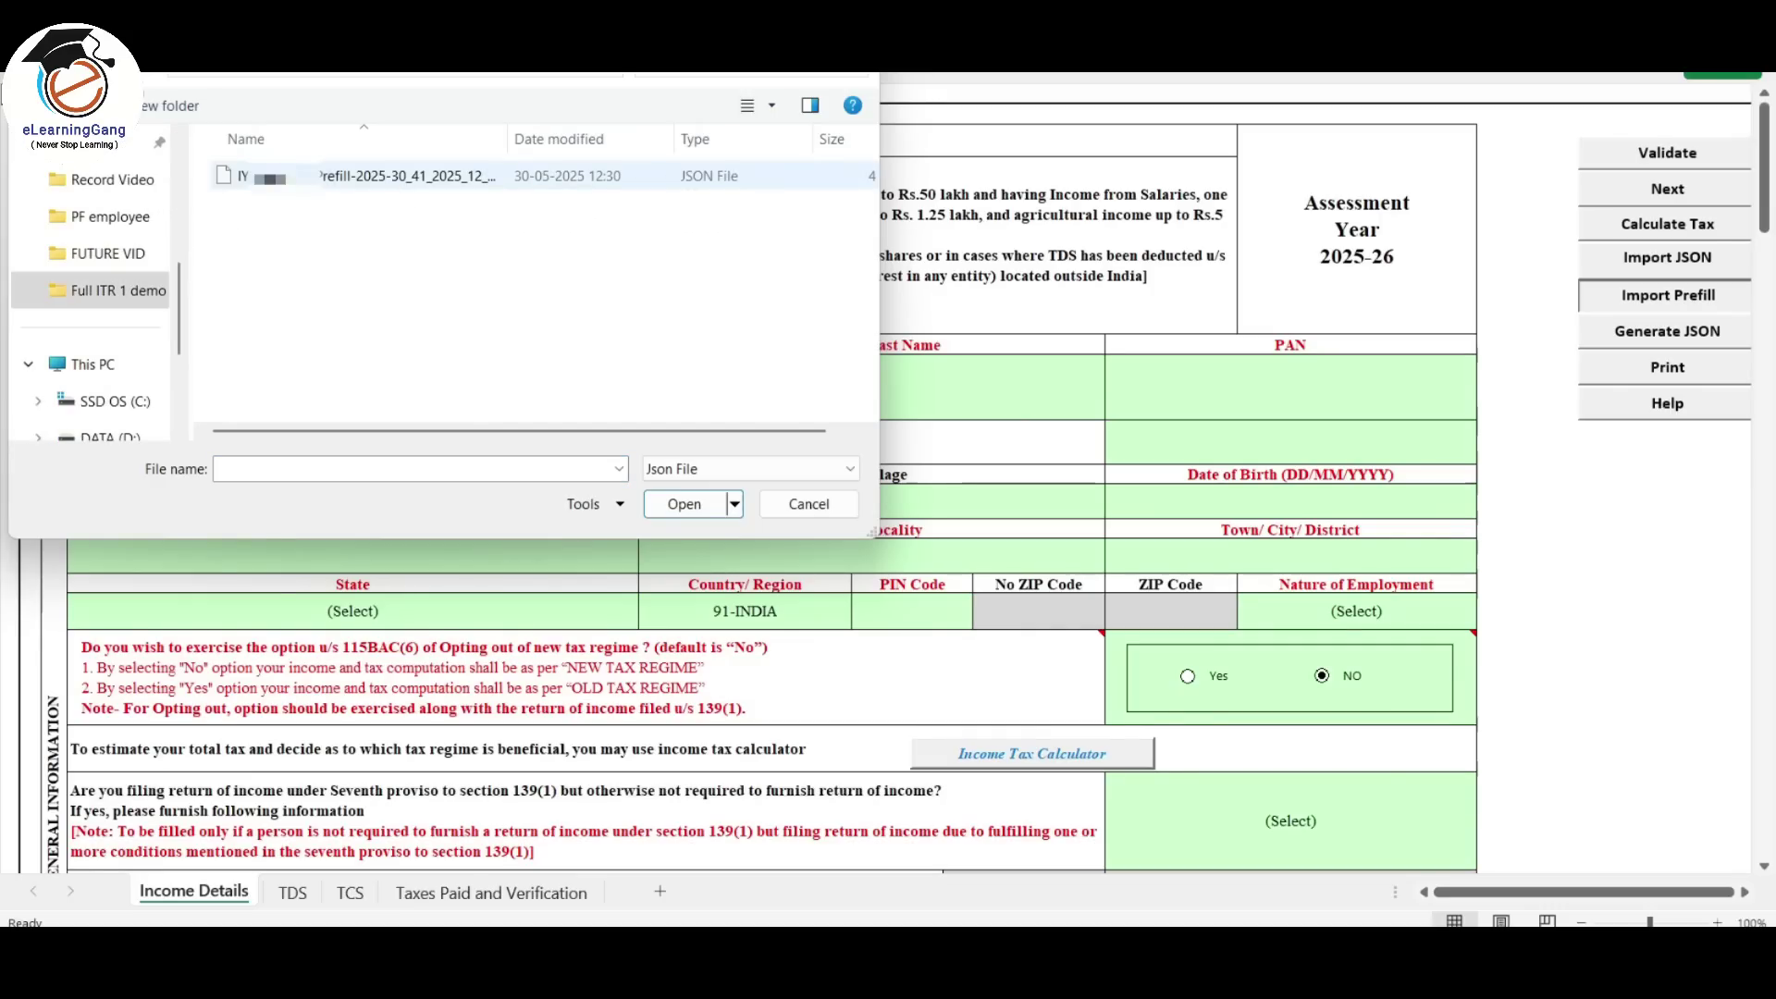
pyautogui.click(387, 184)
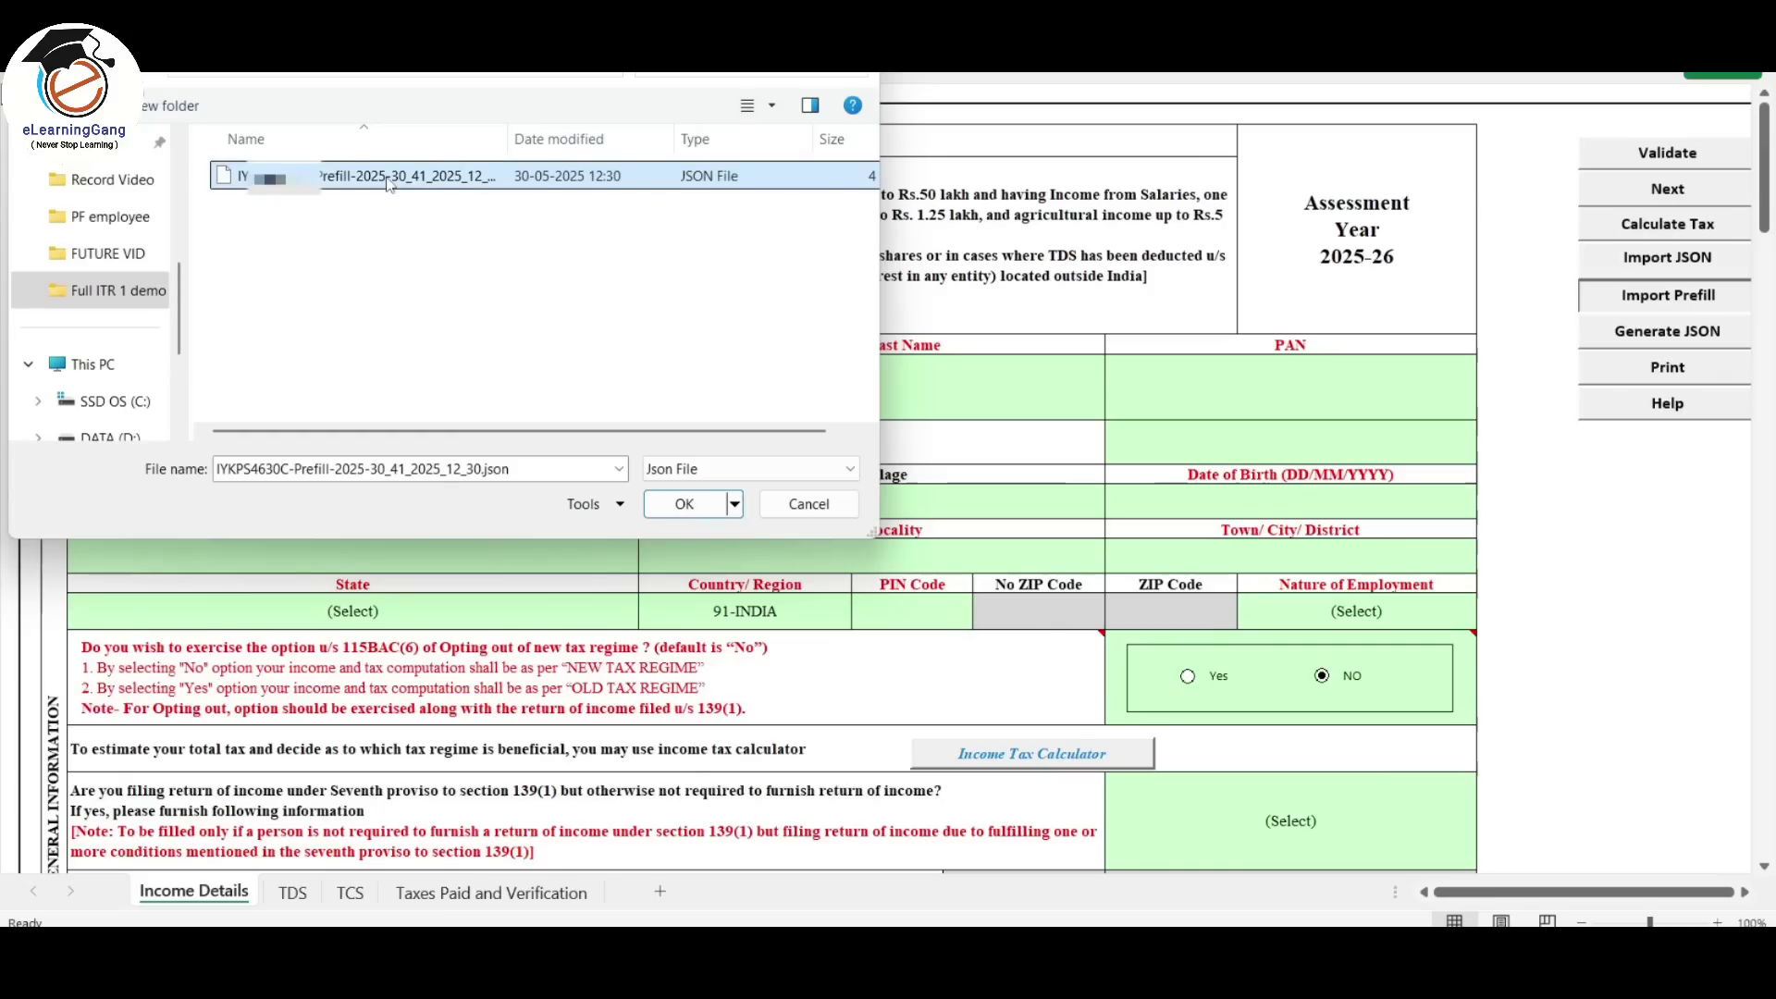
pyautogui.click(692, 506)
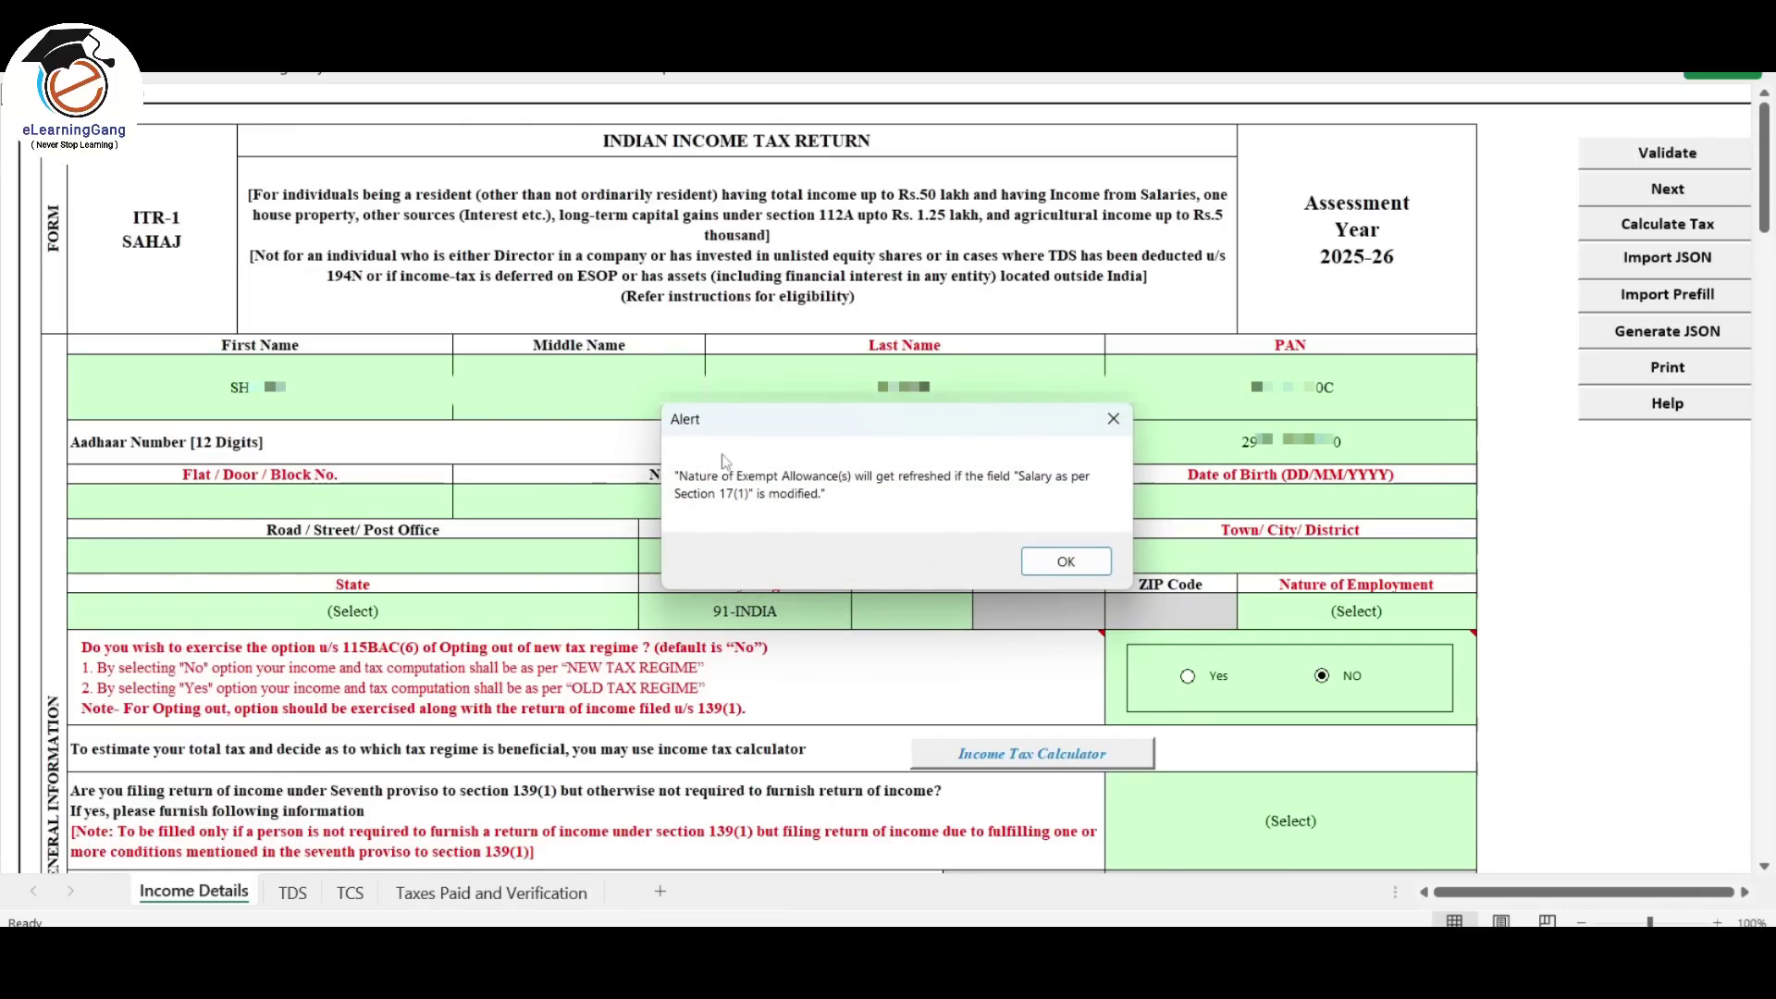
pyautogui.click(1067, 564)
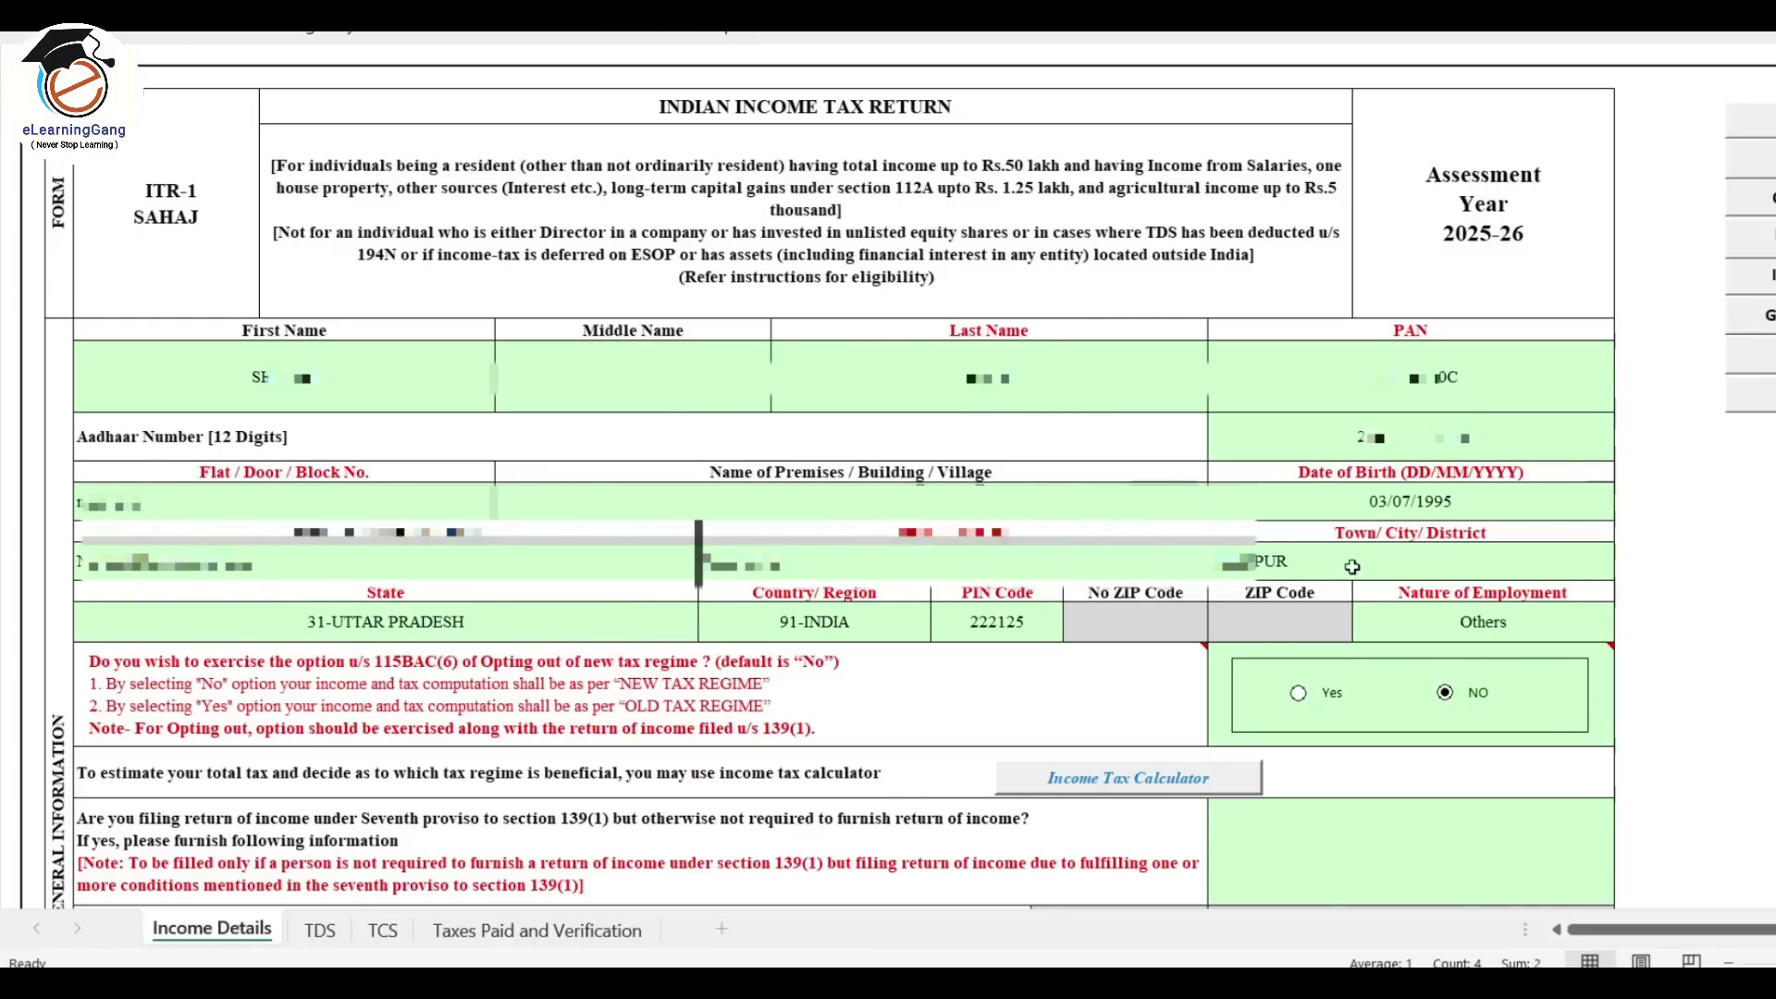
# Step: Try Pensioners - Others as the Nature of Employment, and set it back to Others
pyautogui.click(1517, 627)
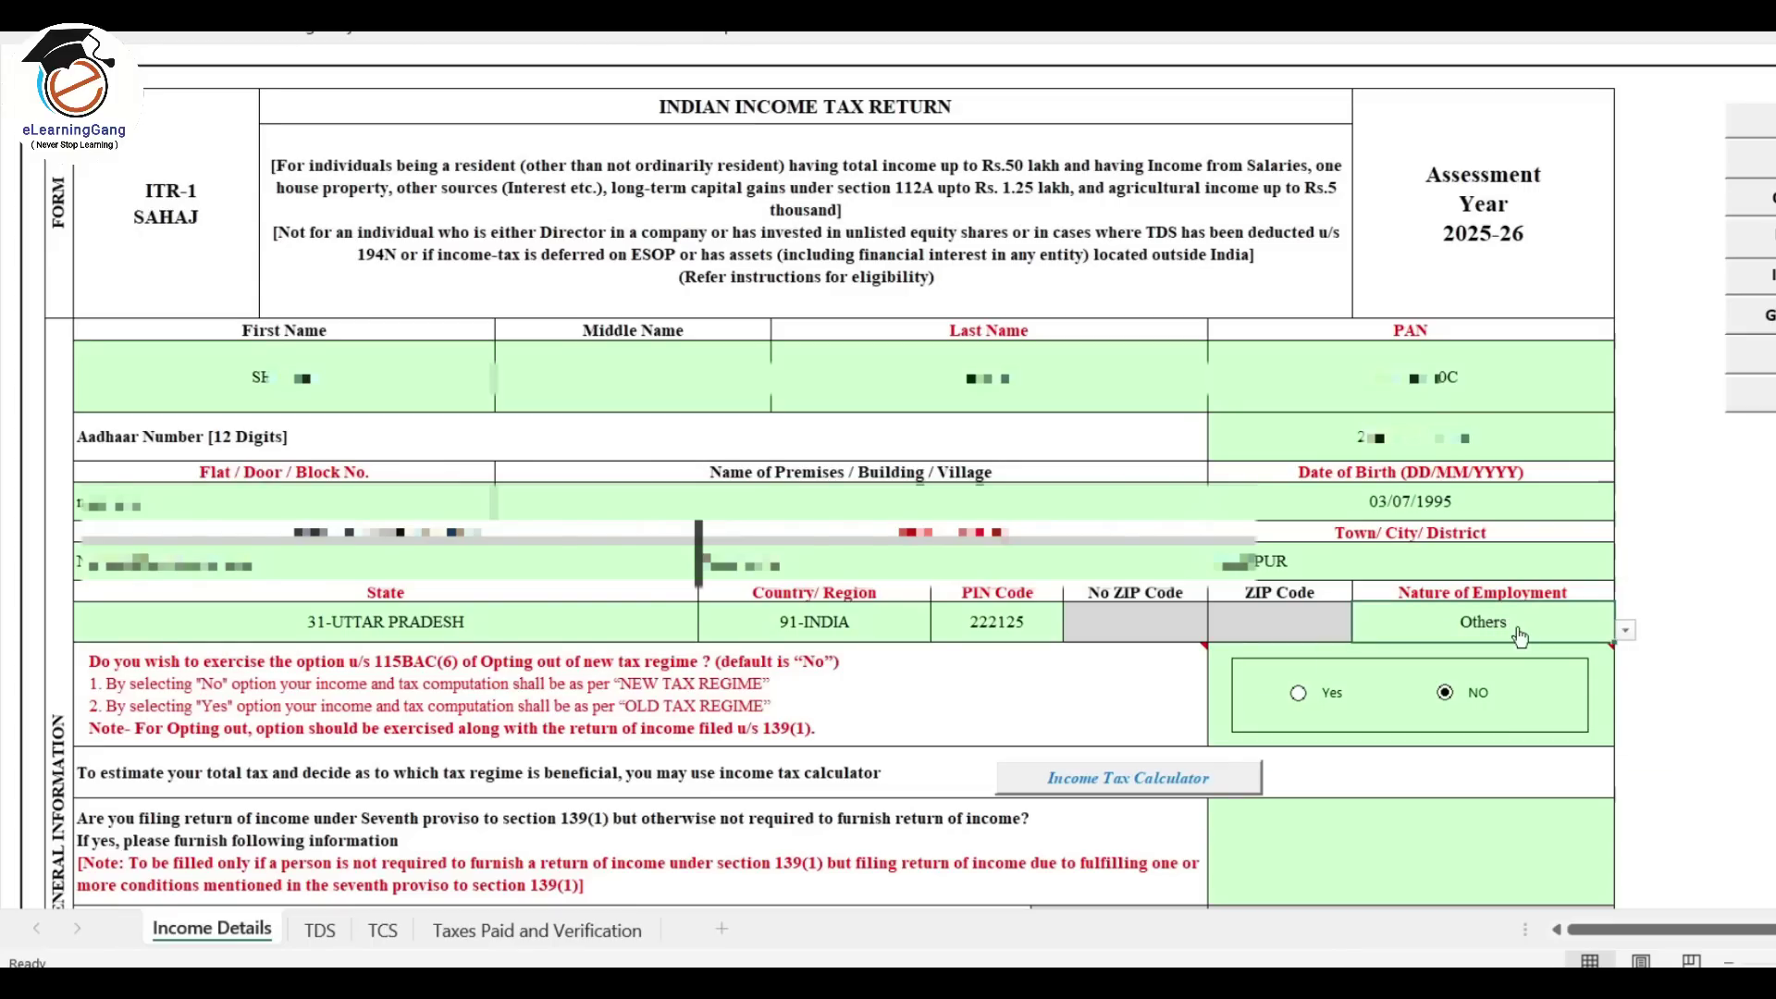
pyautogui.click(1628, 636)
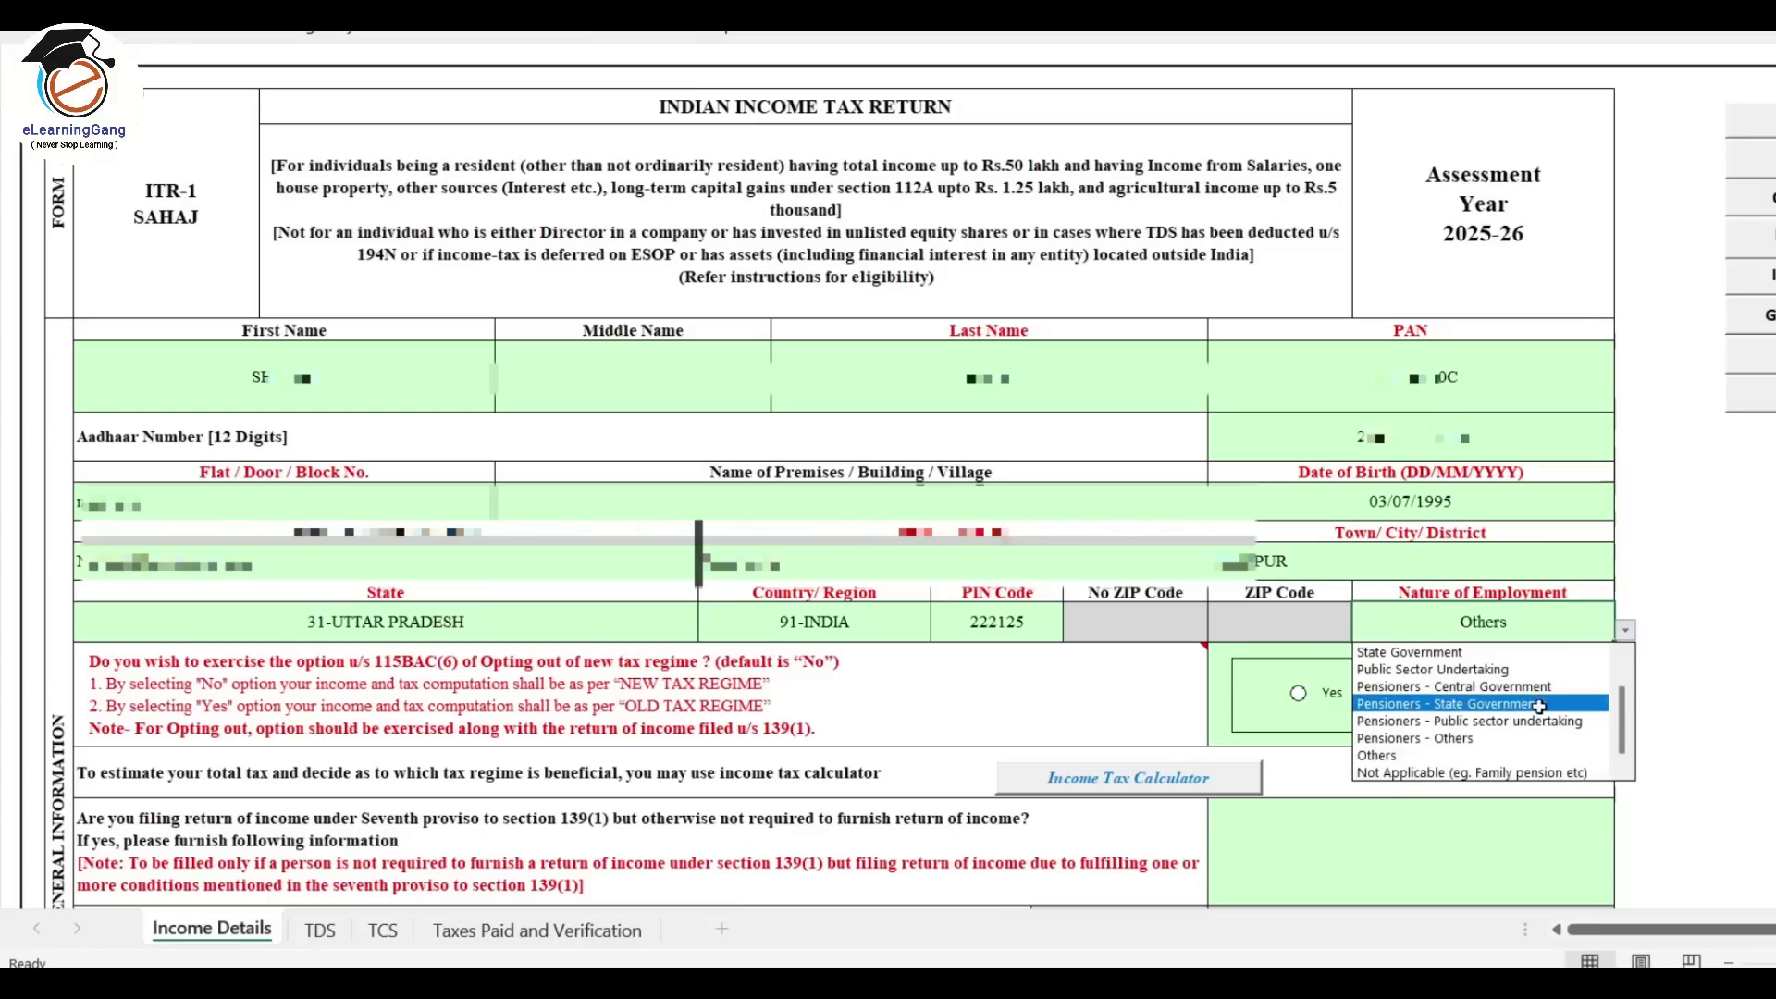
pyautogui.click(1478, 740)
pyautogui.click(1625, 630)
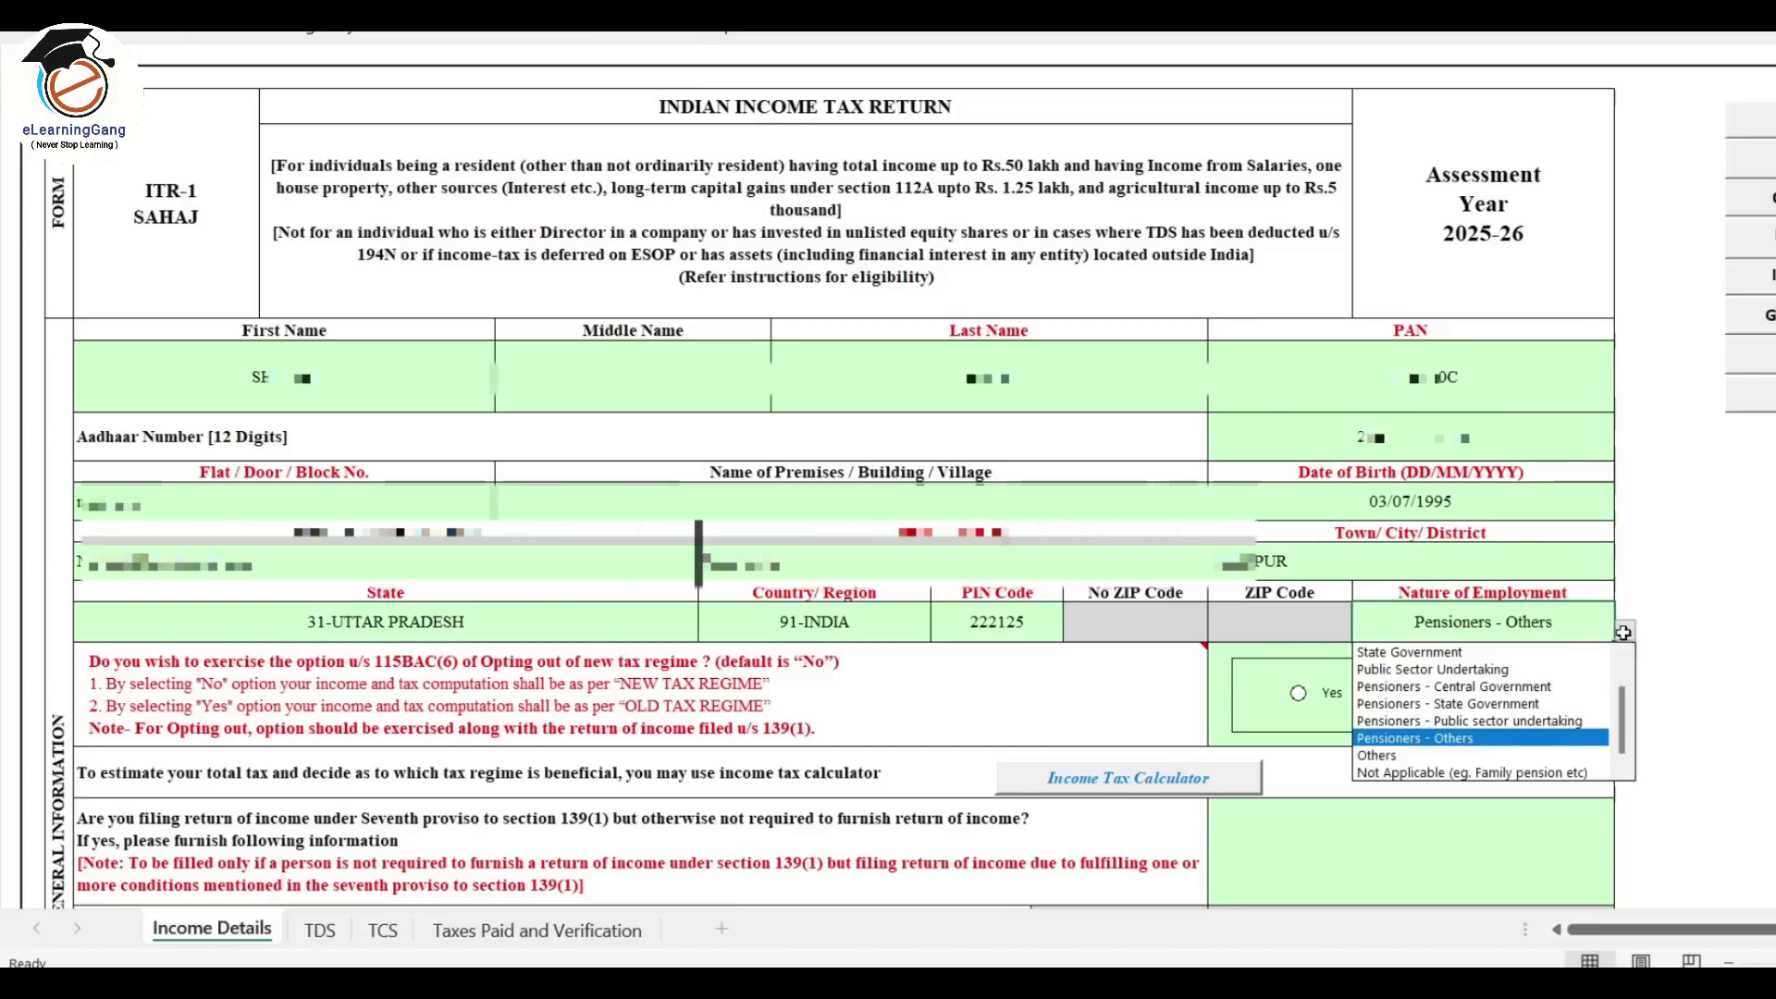
pyautogui.click(1391, 754)
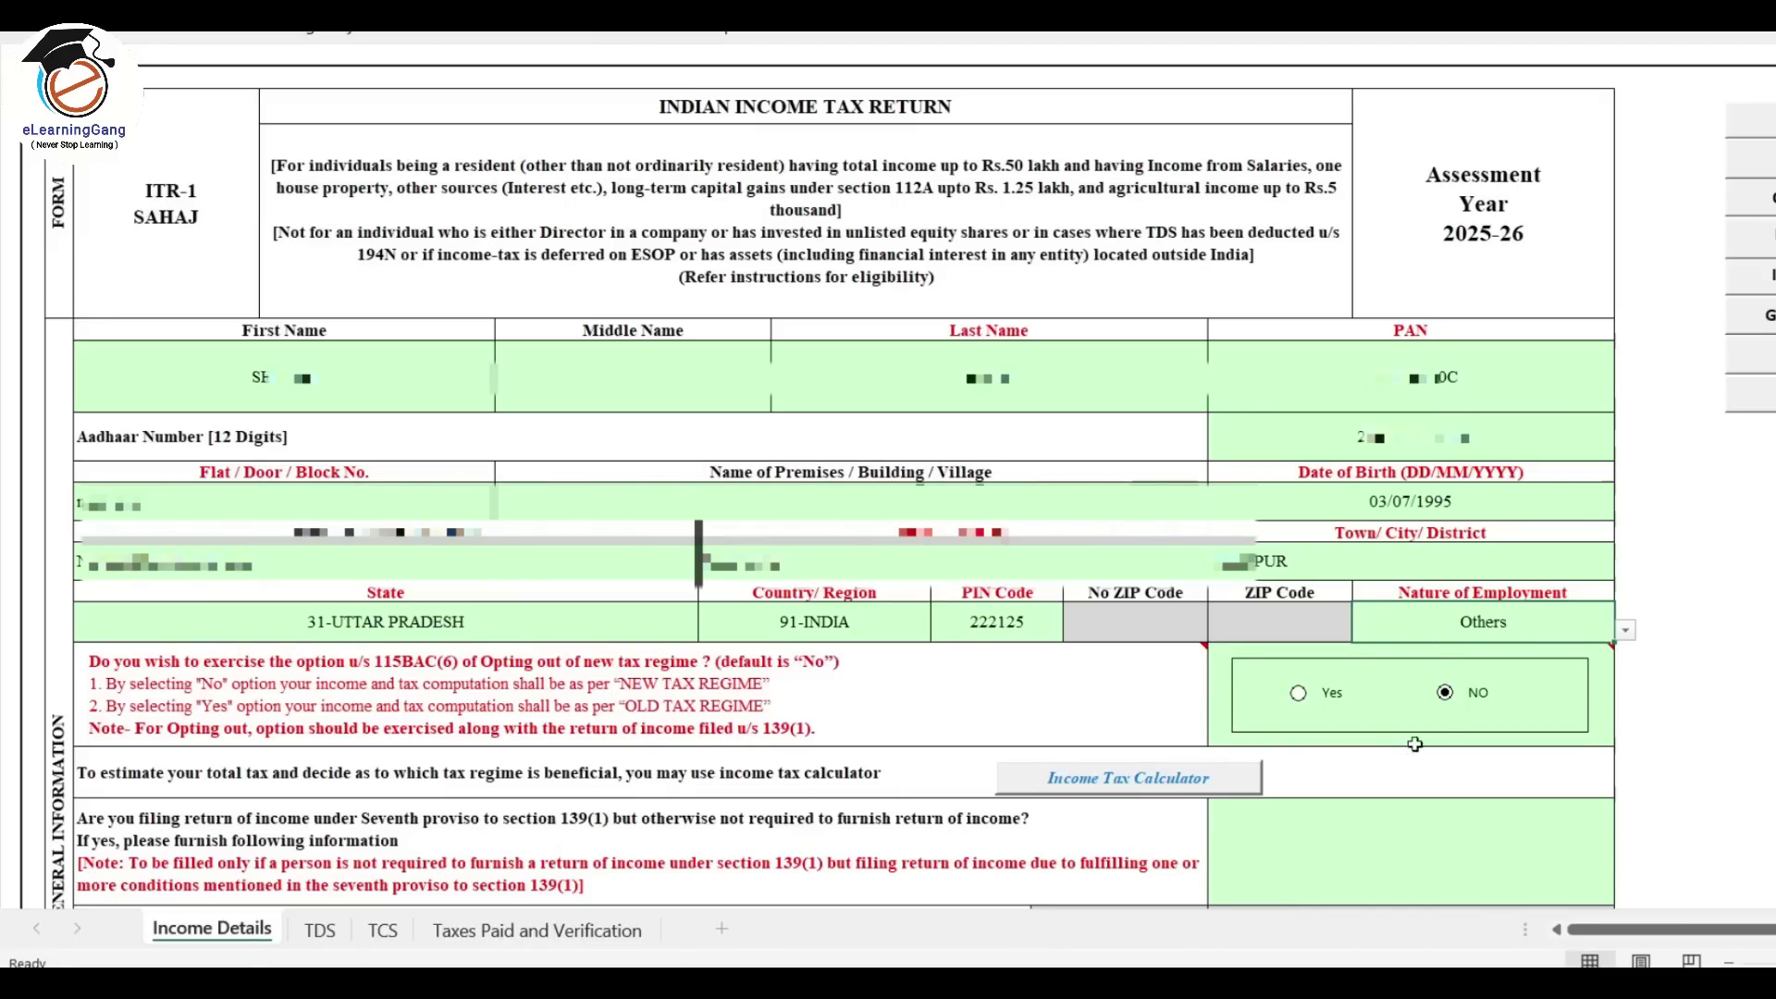
# Step: Answer No to the question on filing the return under the seventh proviso to section 139(1)
pyautogui.moveTo(1416, 710)
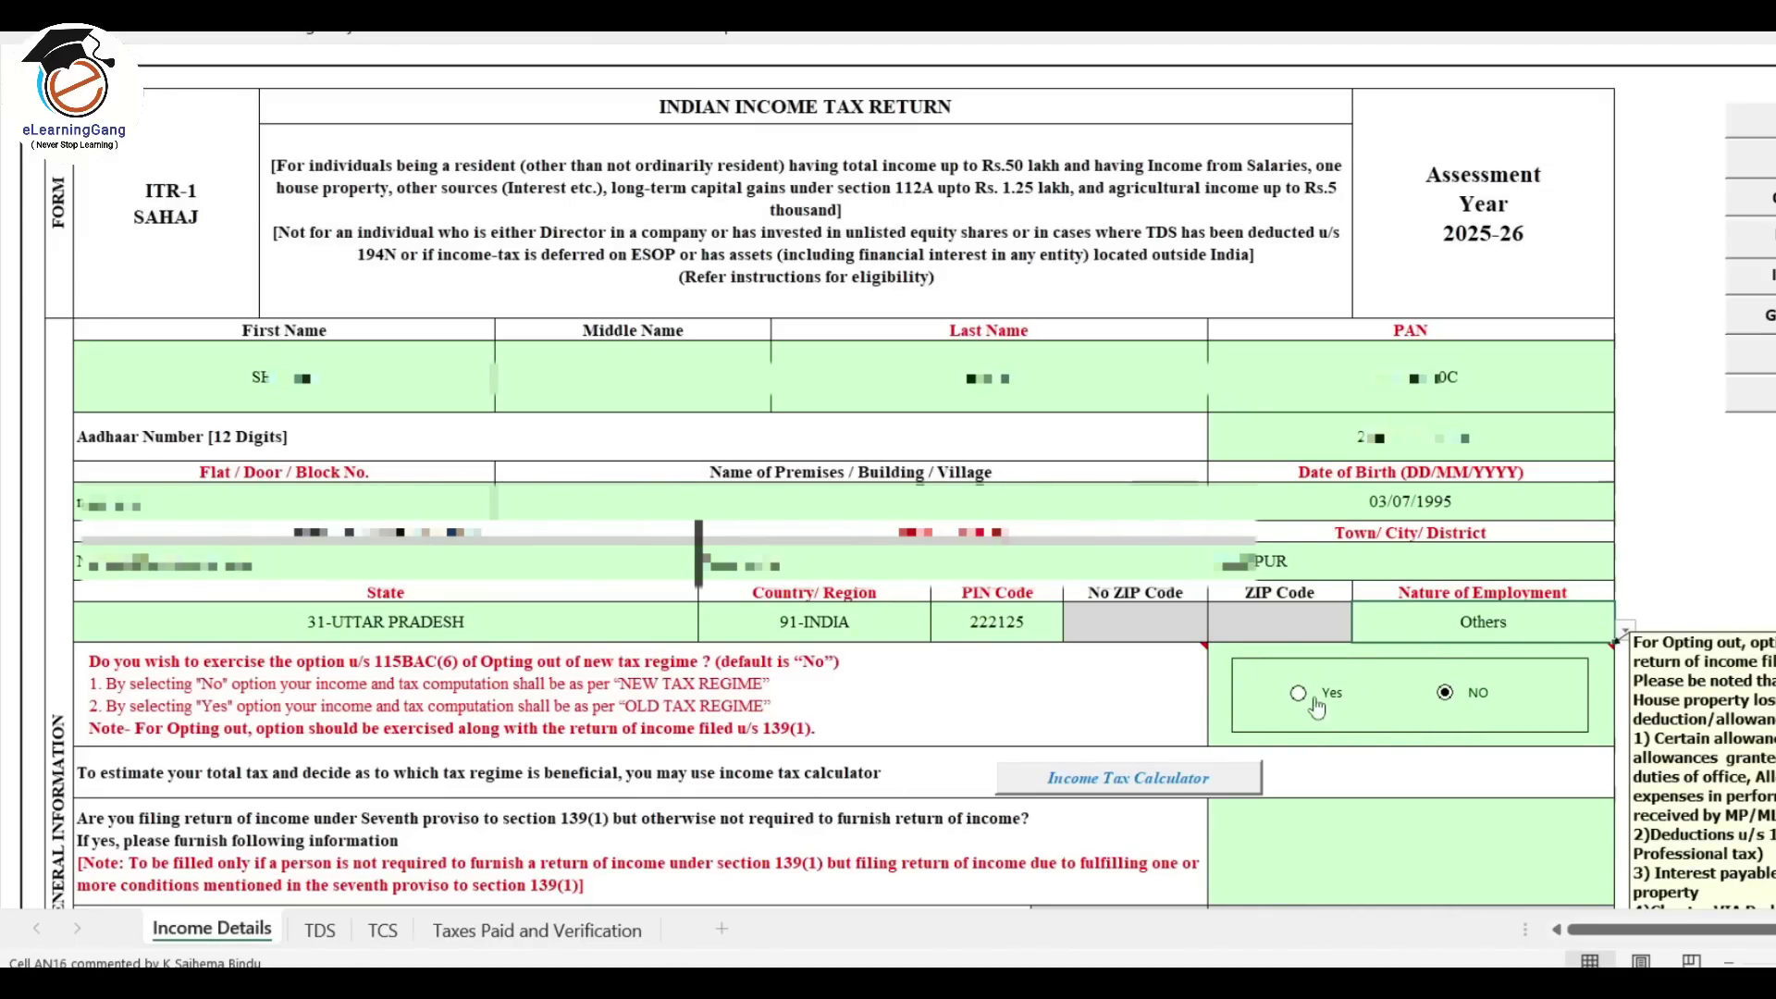
pyautogui.moveTo(218, 689)
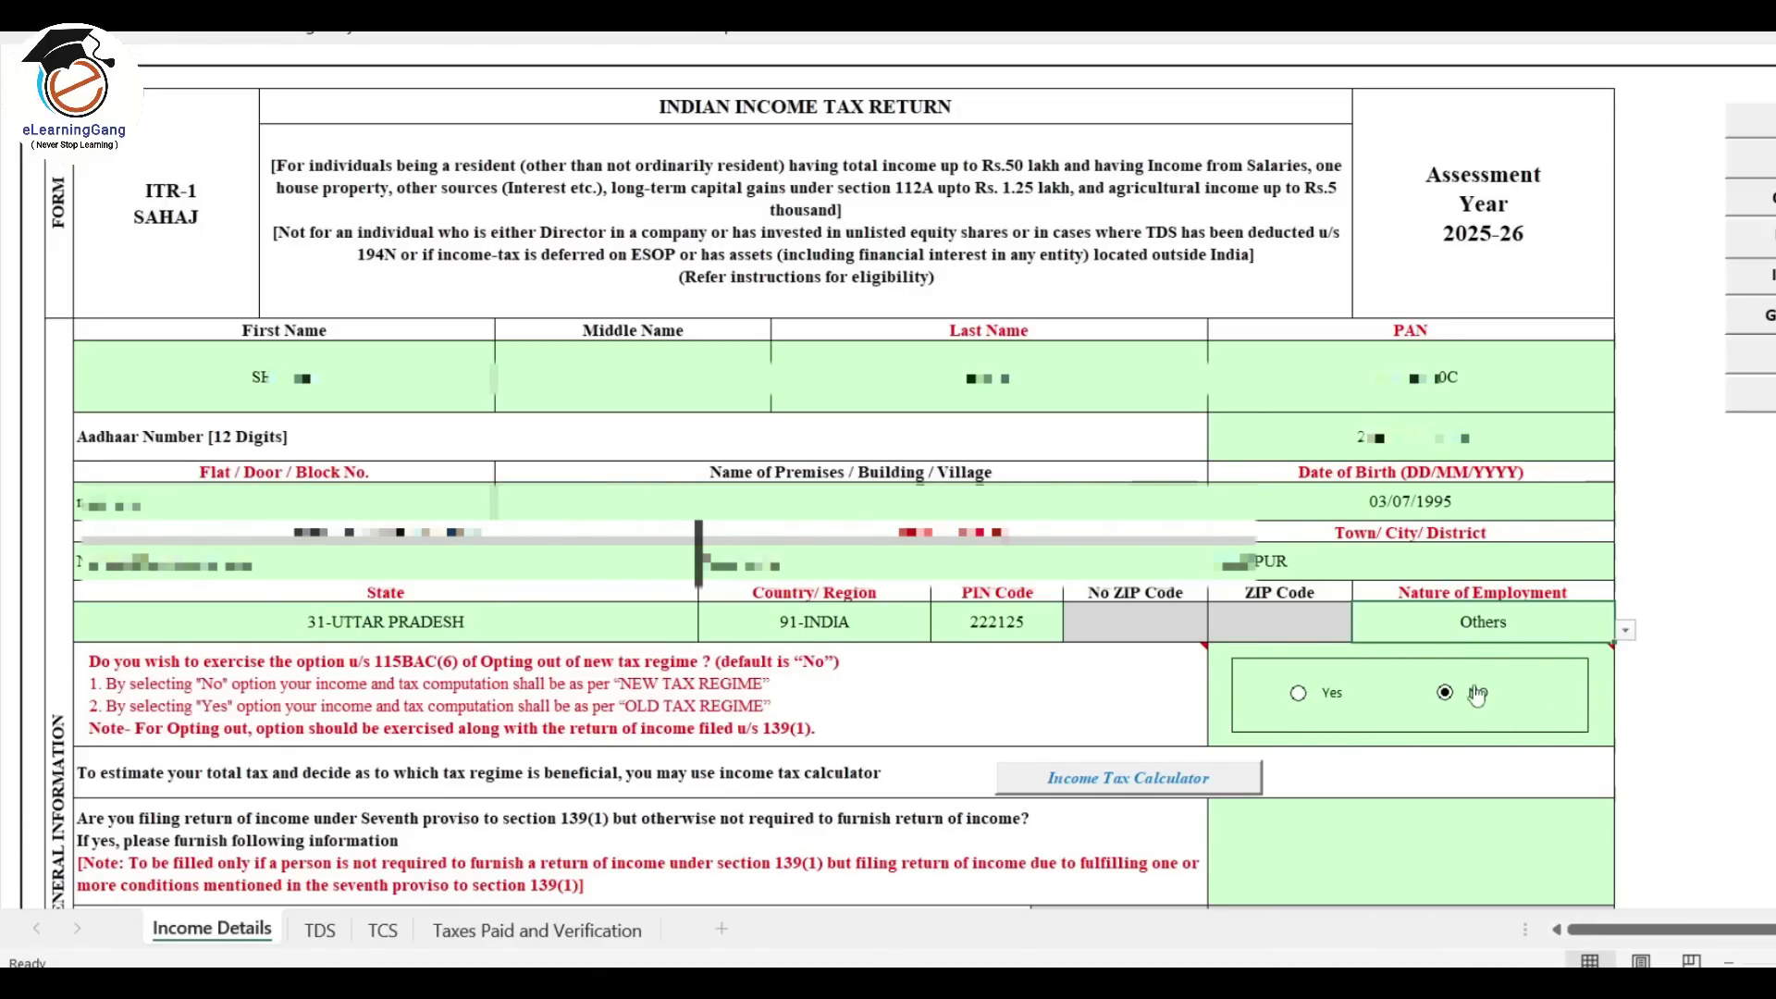
pyautogui.moveTo(1480, 710)
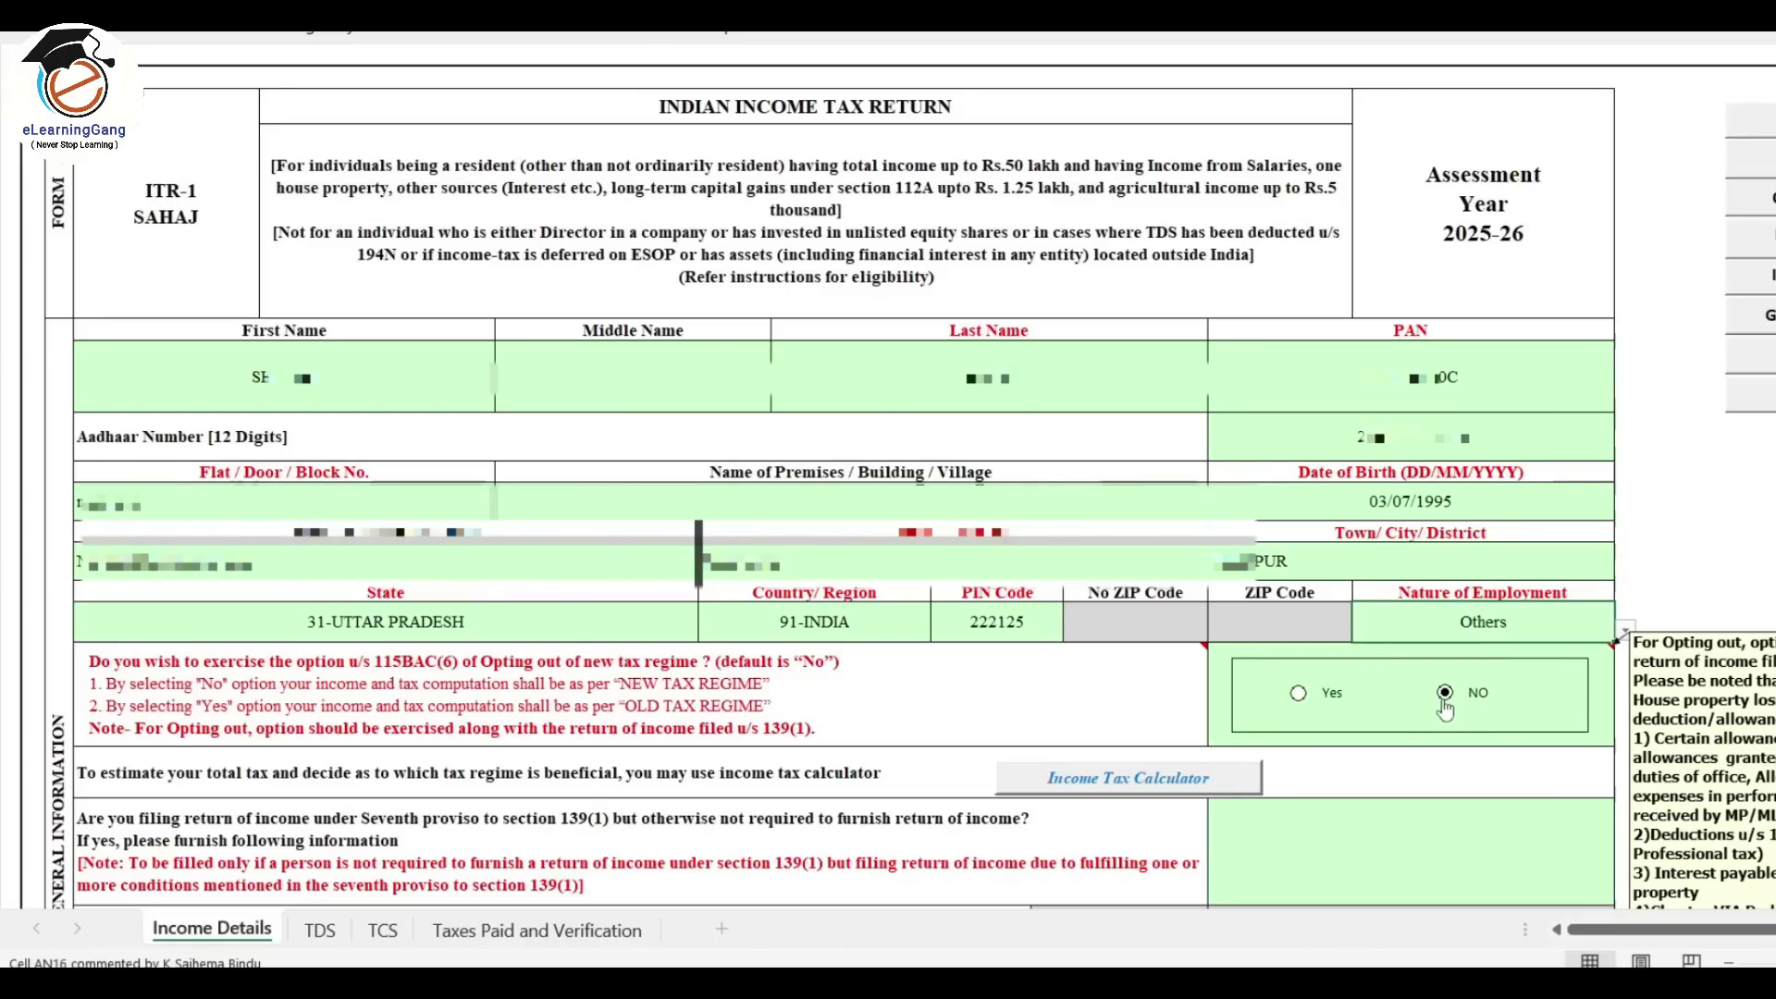
pyautogui.scroll(-4, 1446, 183)
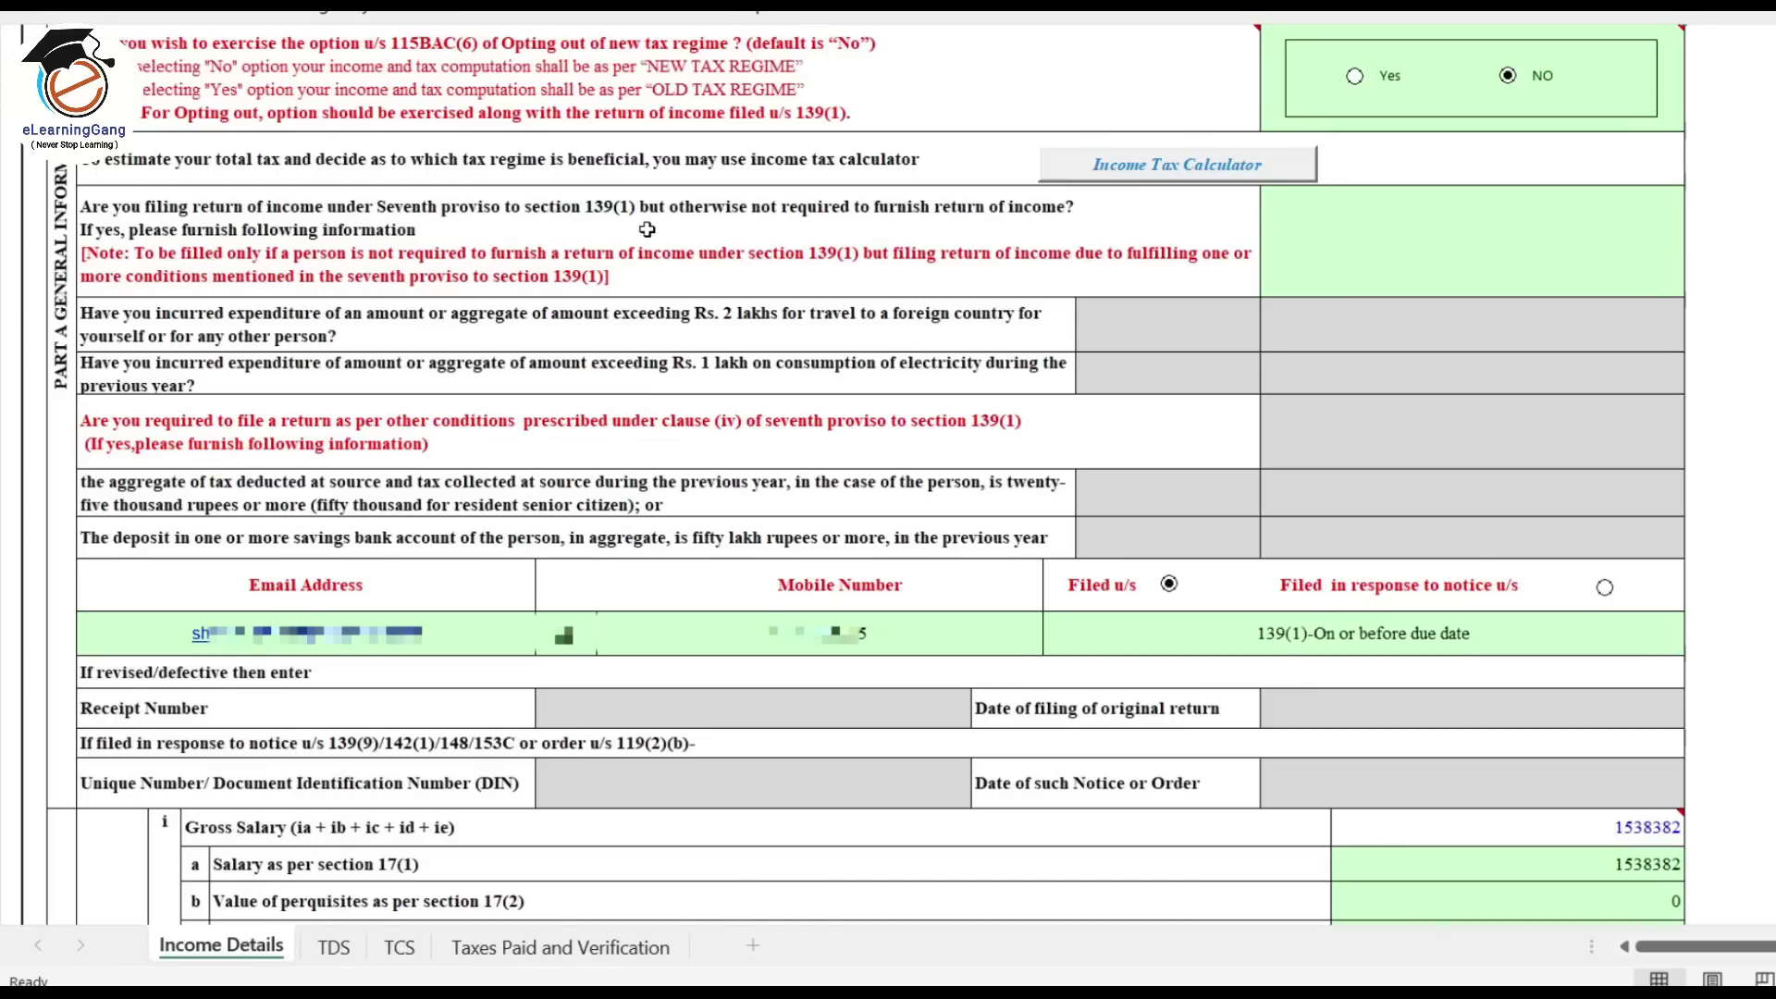
pyautogui.moveTo(245, 310); pyautogui.dragTo(294, 529)
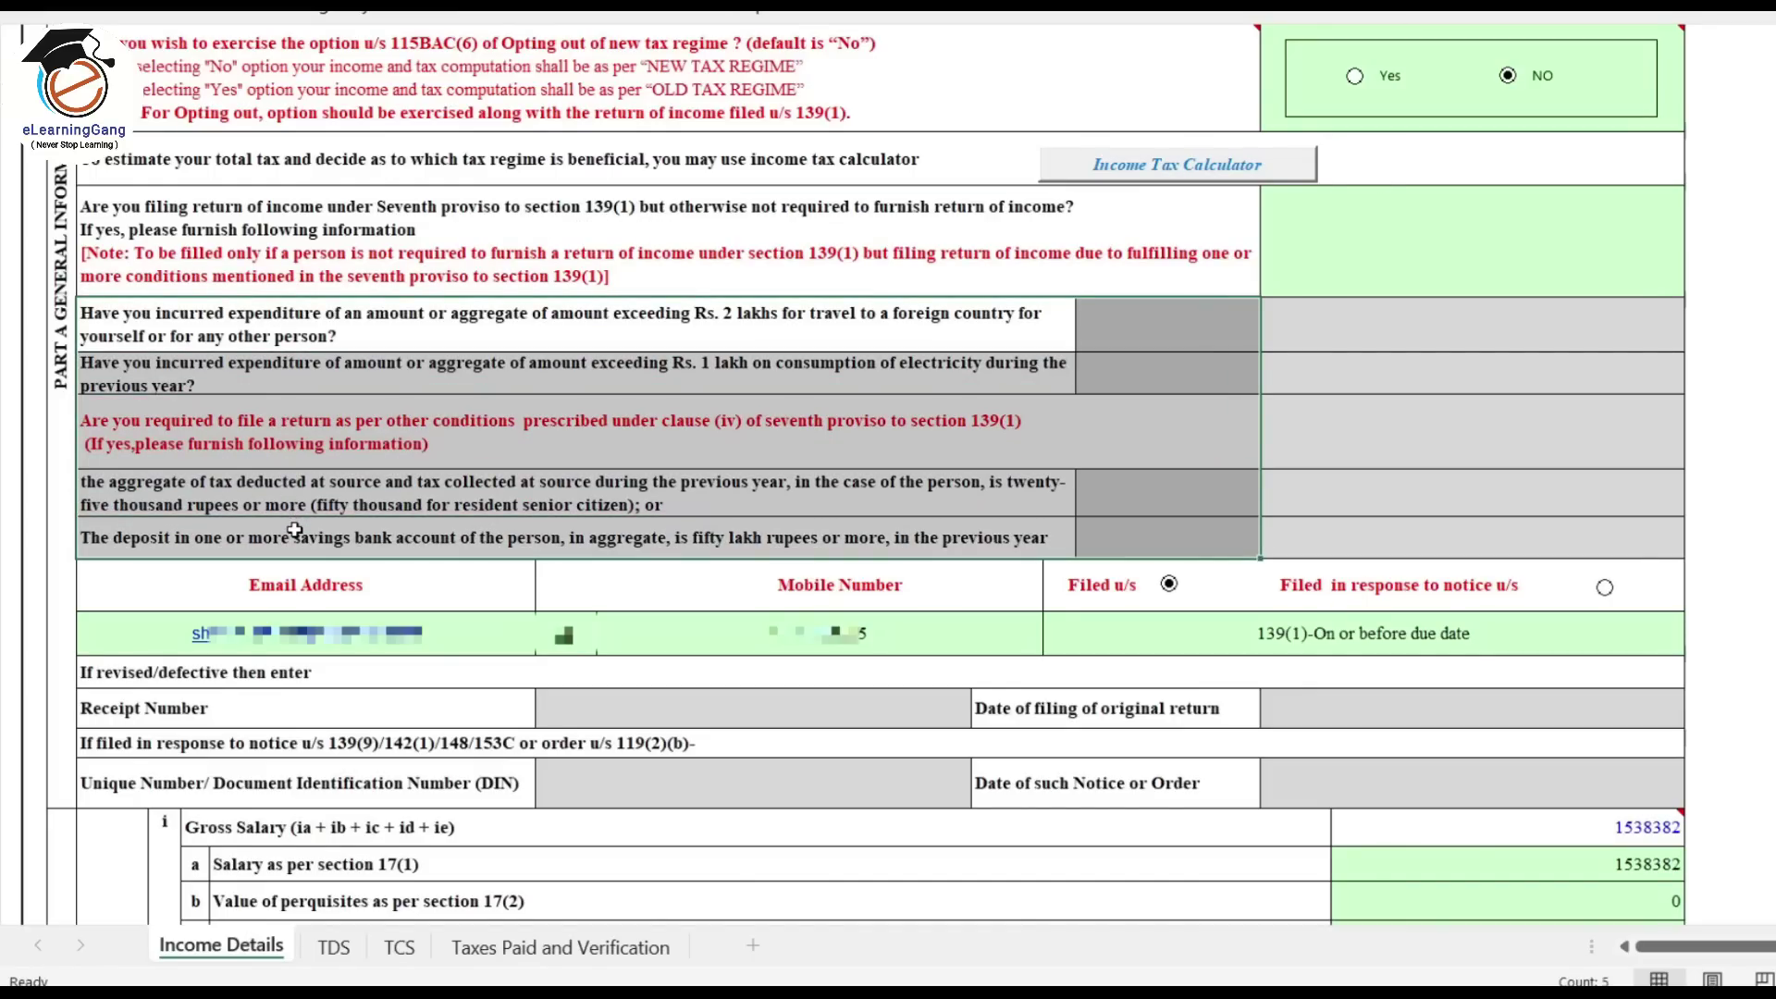
pyautogui.click(300, 313)
pyautogui.click(1412, 245)
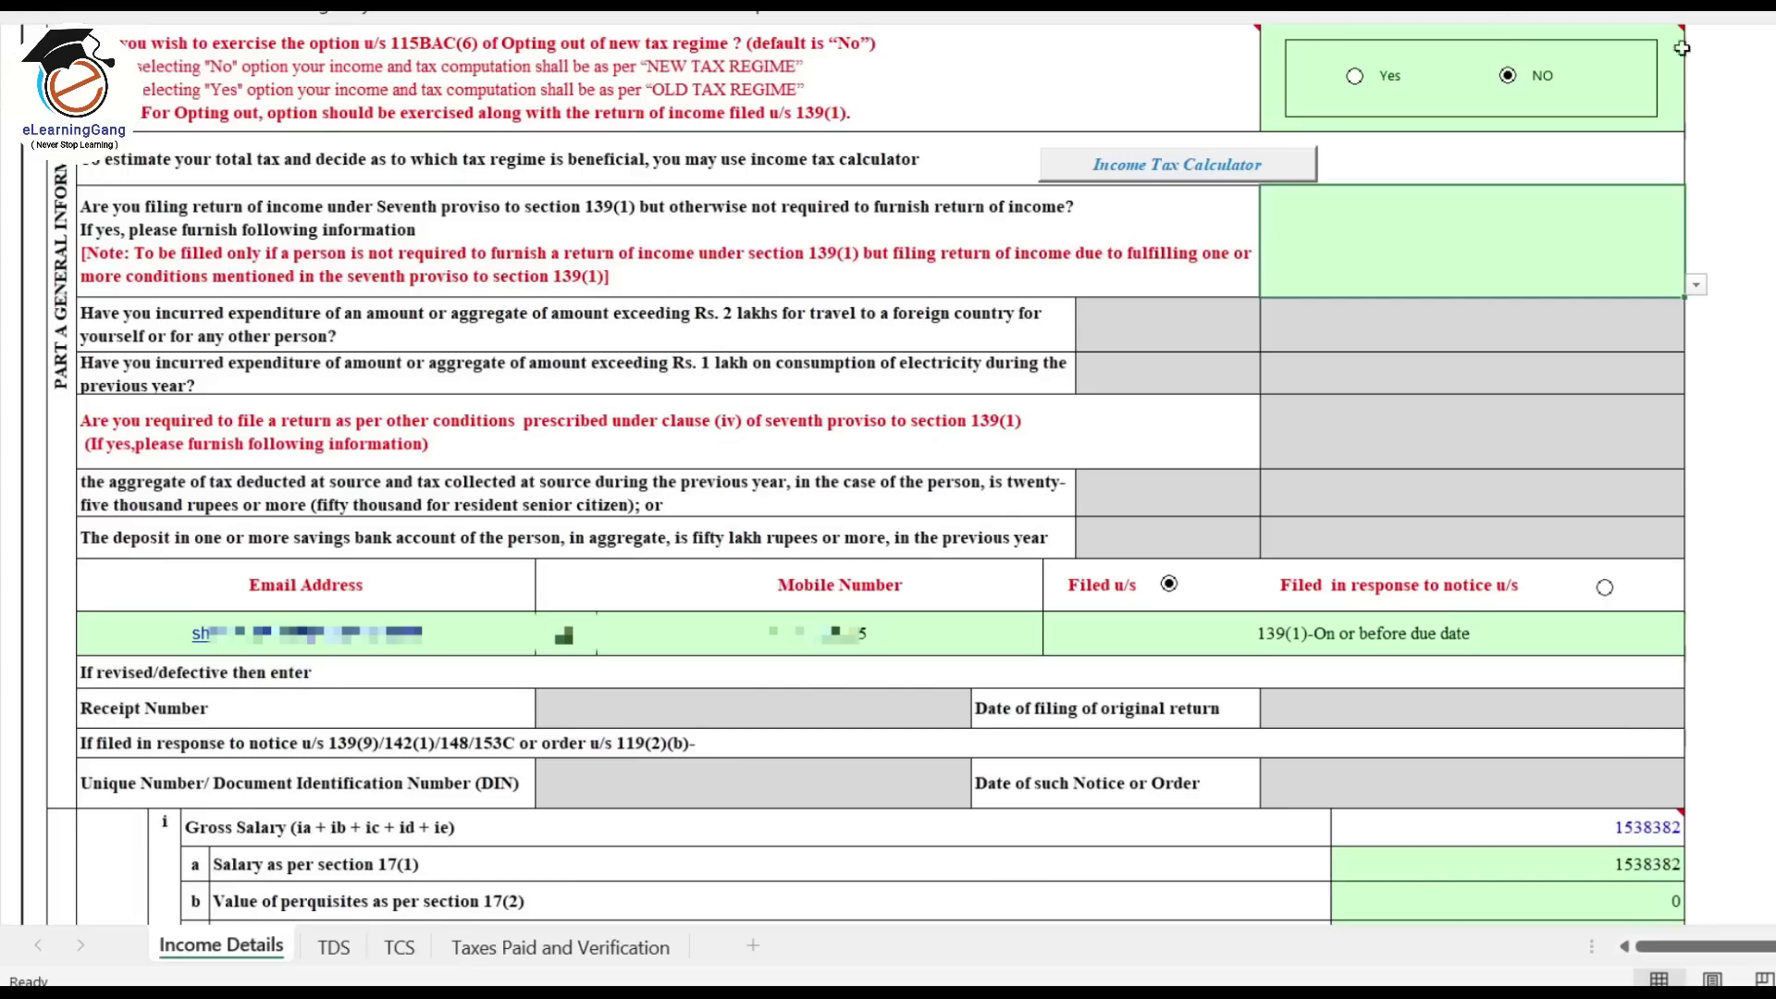
pyautogui.click(1695, 285)
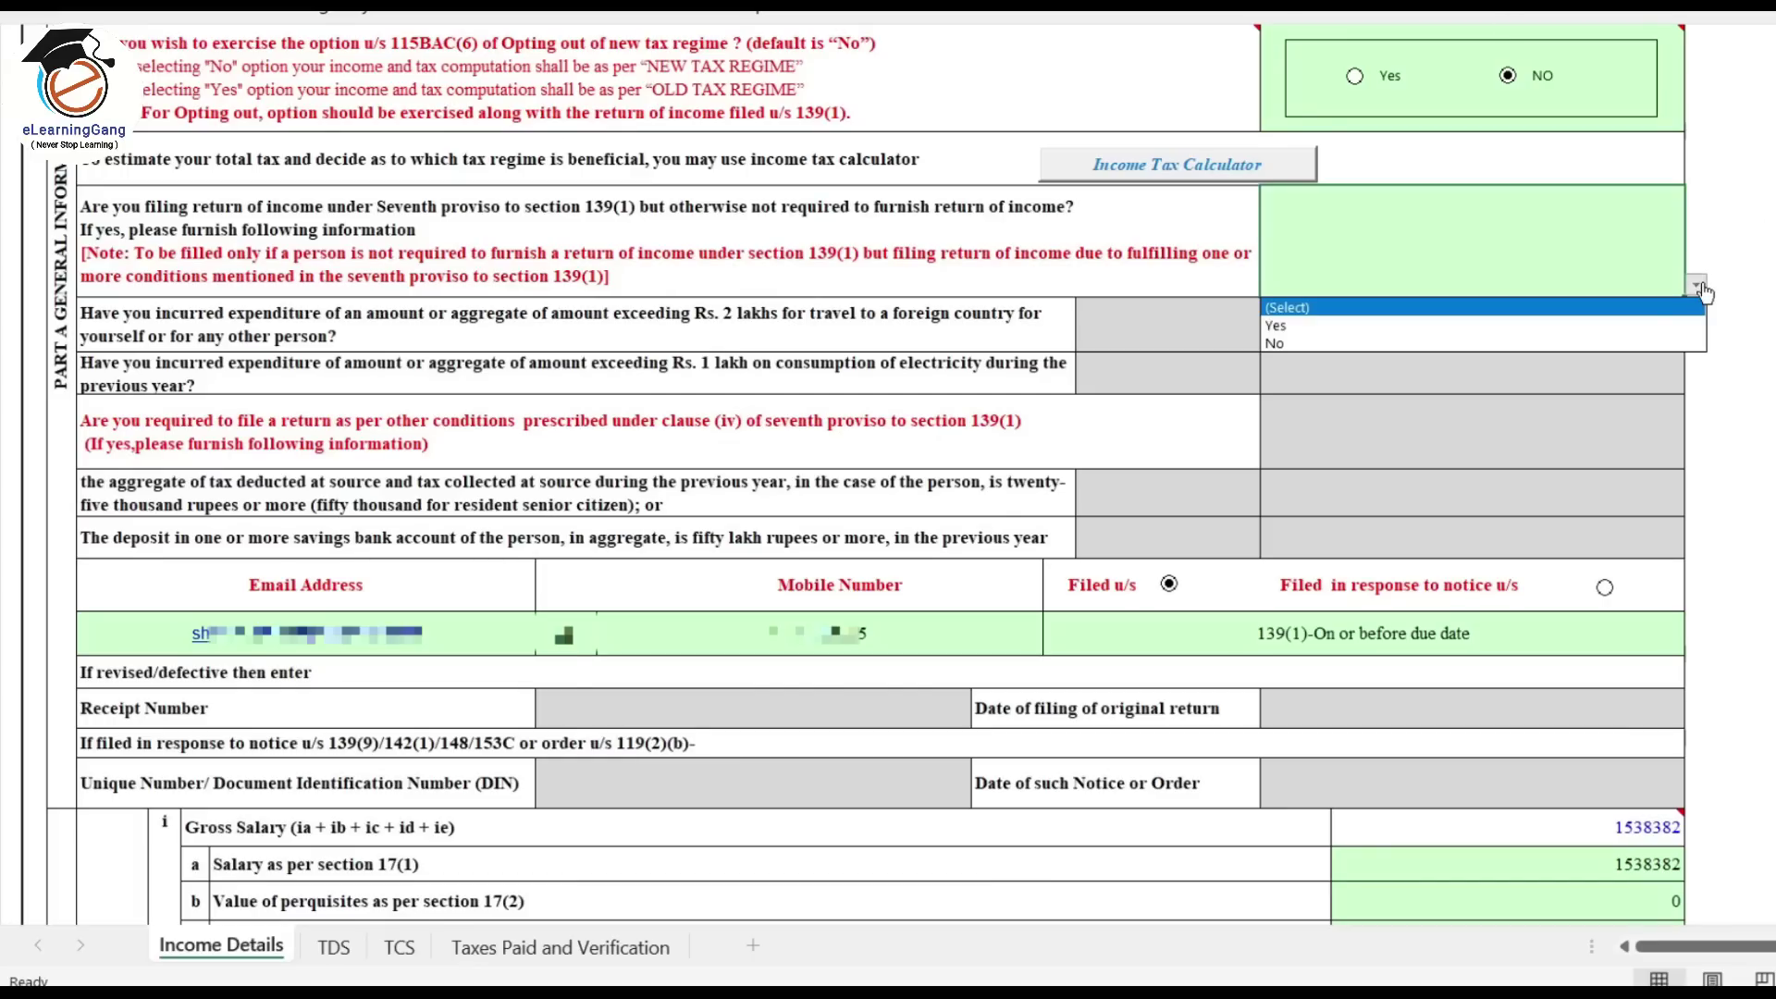
pyautogui.click(1647, 344)
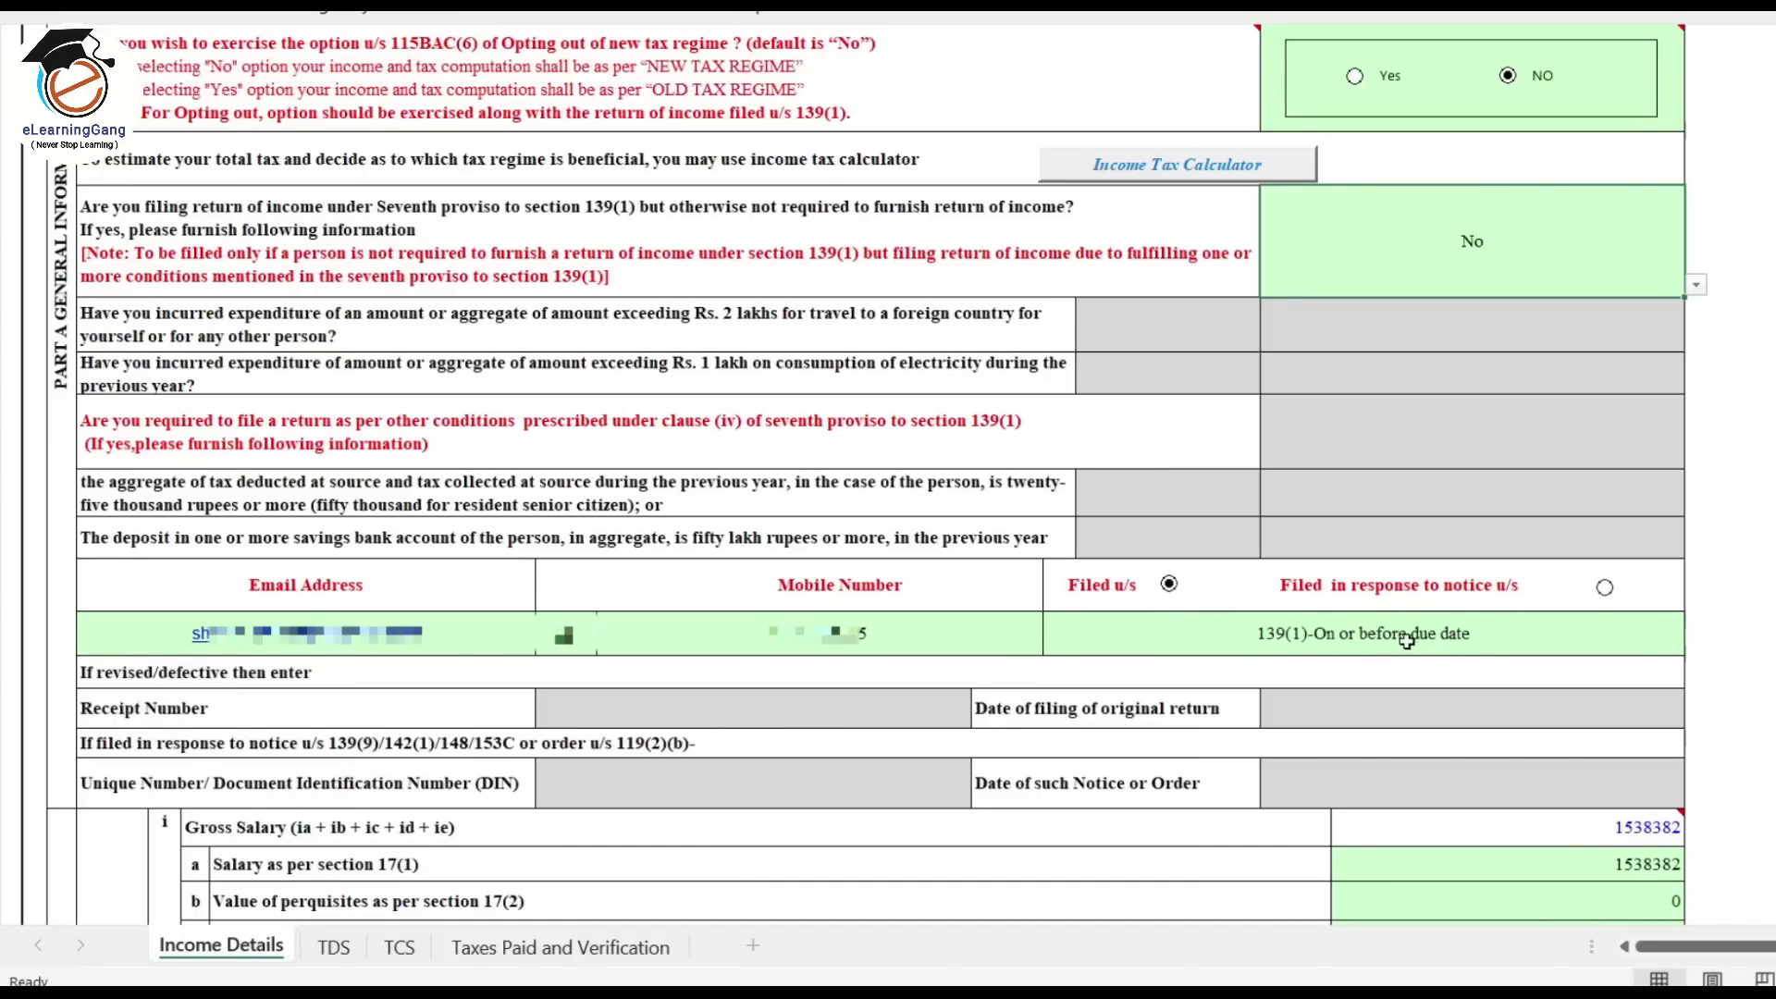
# Step: Examine the salary section's section 89A retirement benefit rows and the options for the nature of exempt allowance
pyautogui.scroll(-5, 888, 500)
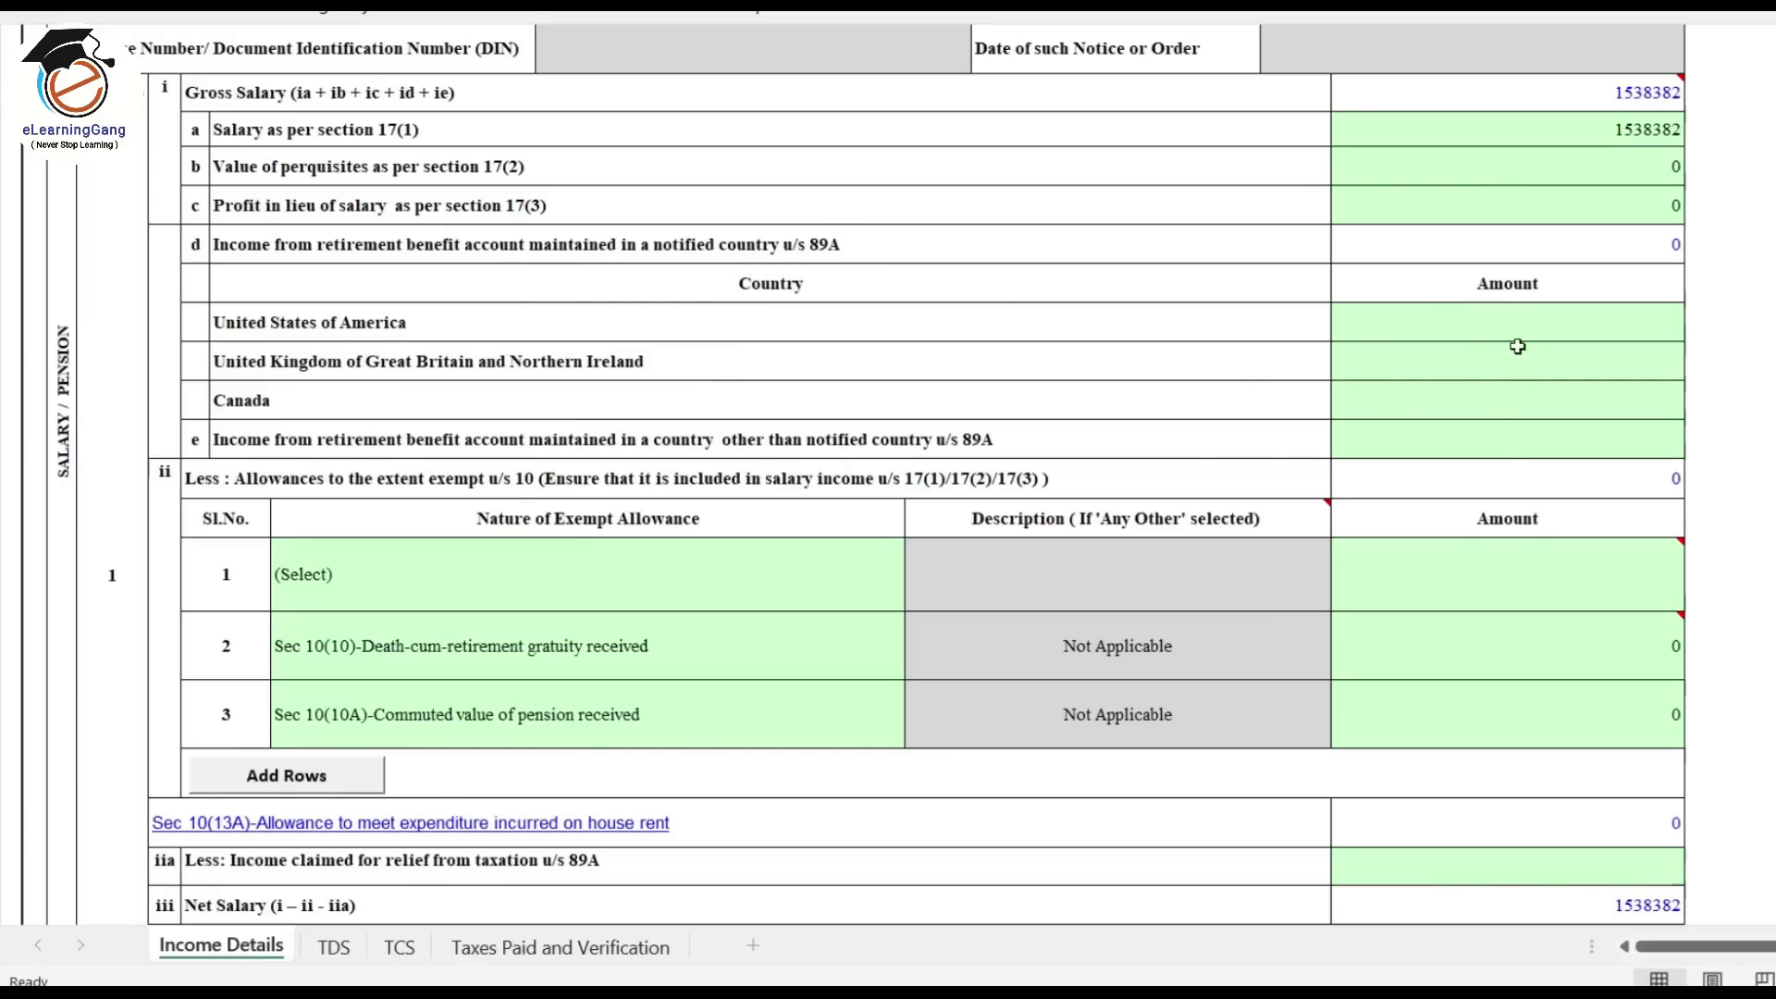
pyautogui.moveTo(1406, 320); pyautogui.dragTo(1453, 434)
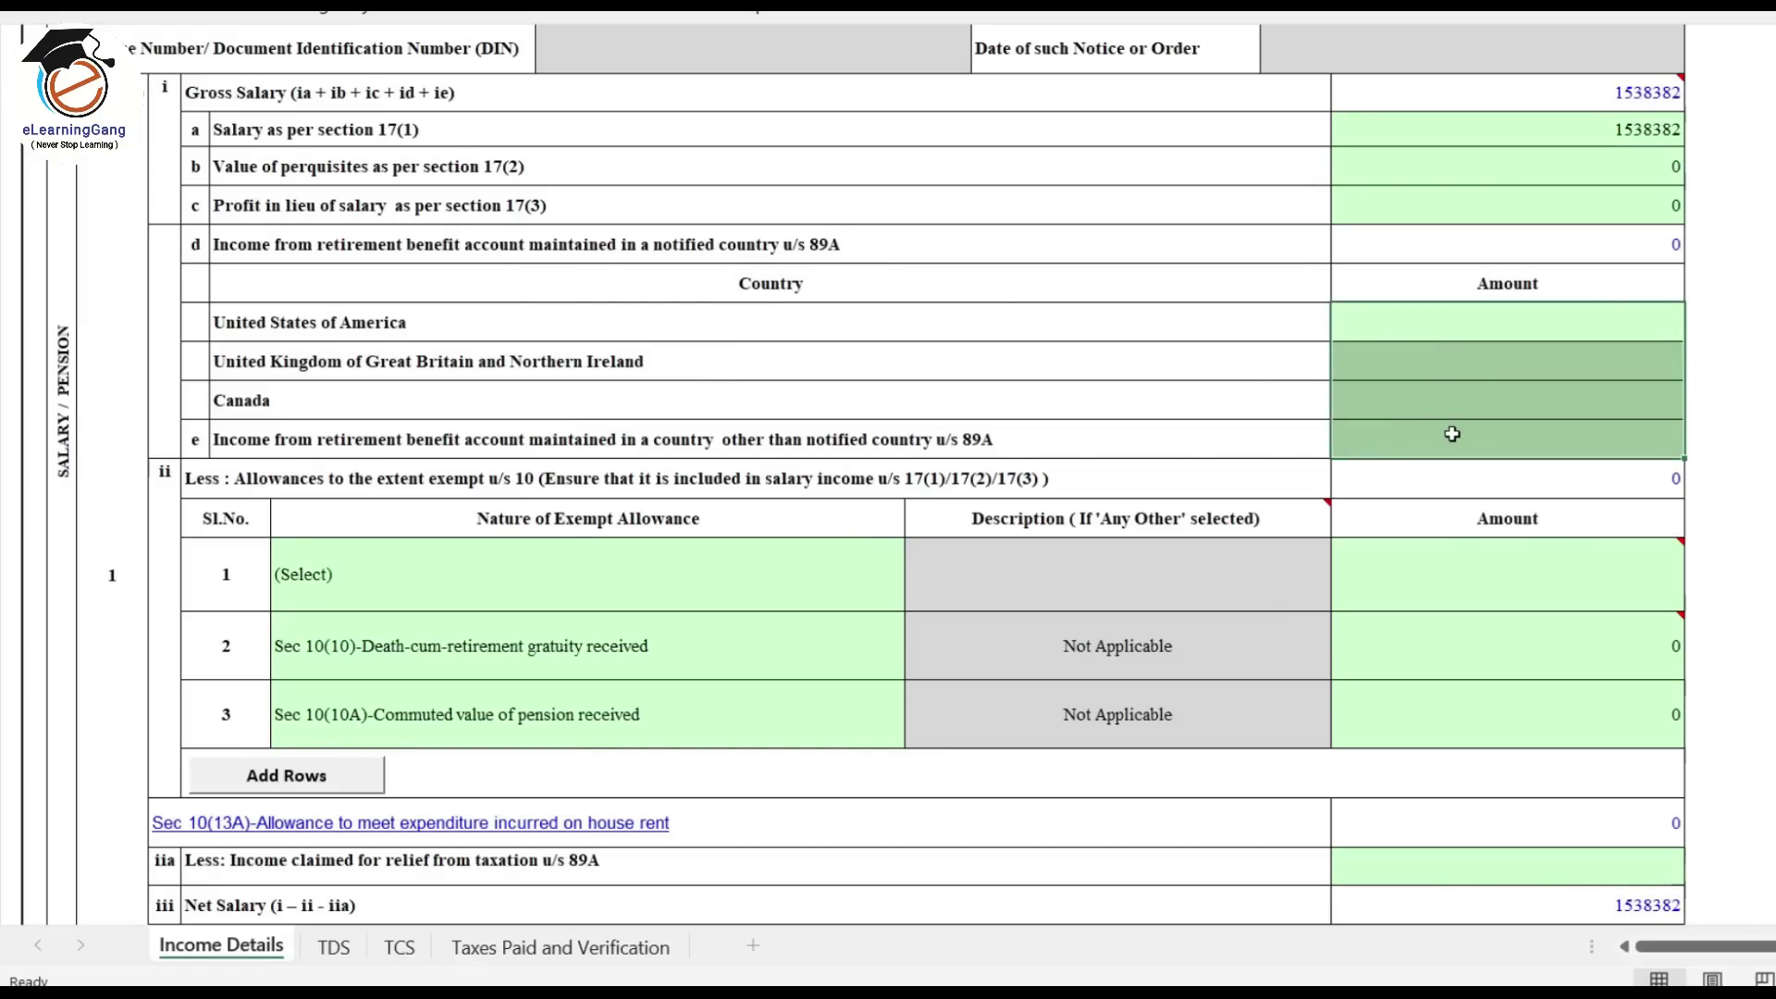
pyautogui.click(1440, 443)
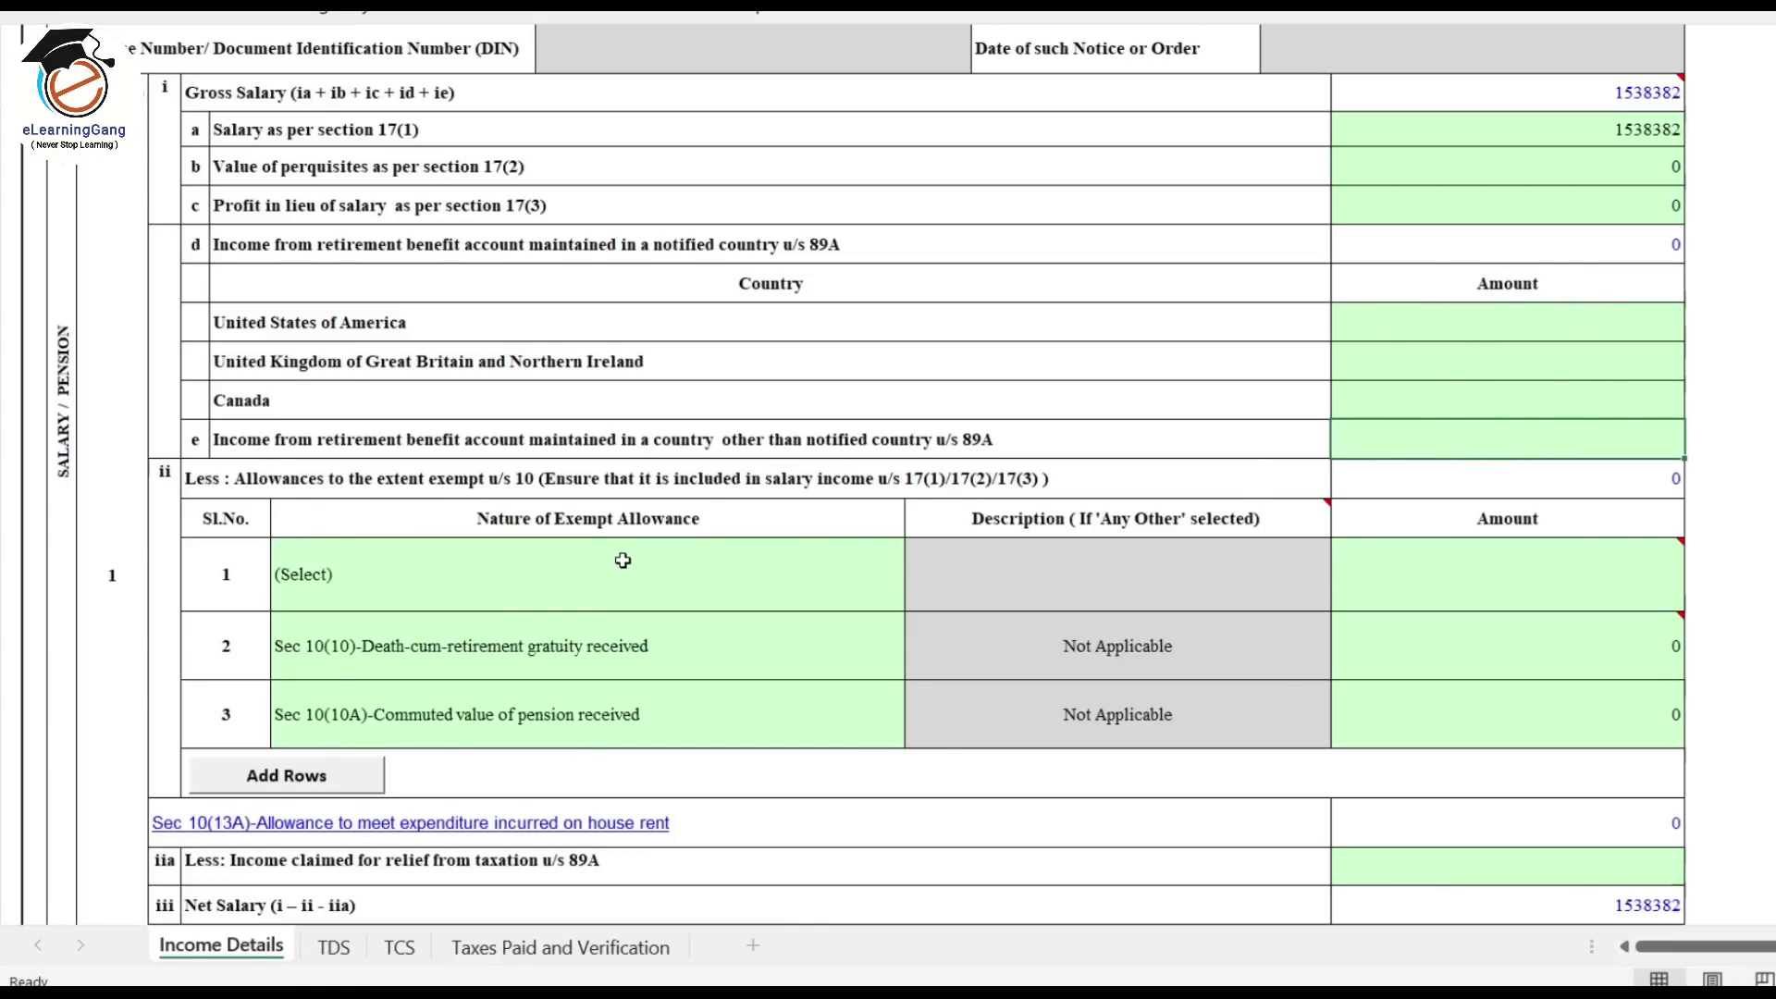
pyautogui.moveTo(622, 560); pyautogui.dragTo(666, 706)
pyautogui.hotkey('alt', 'Down')
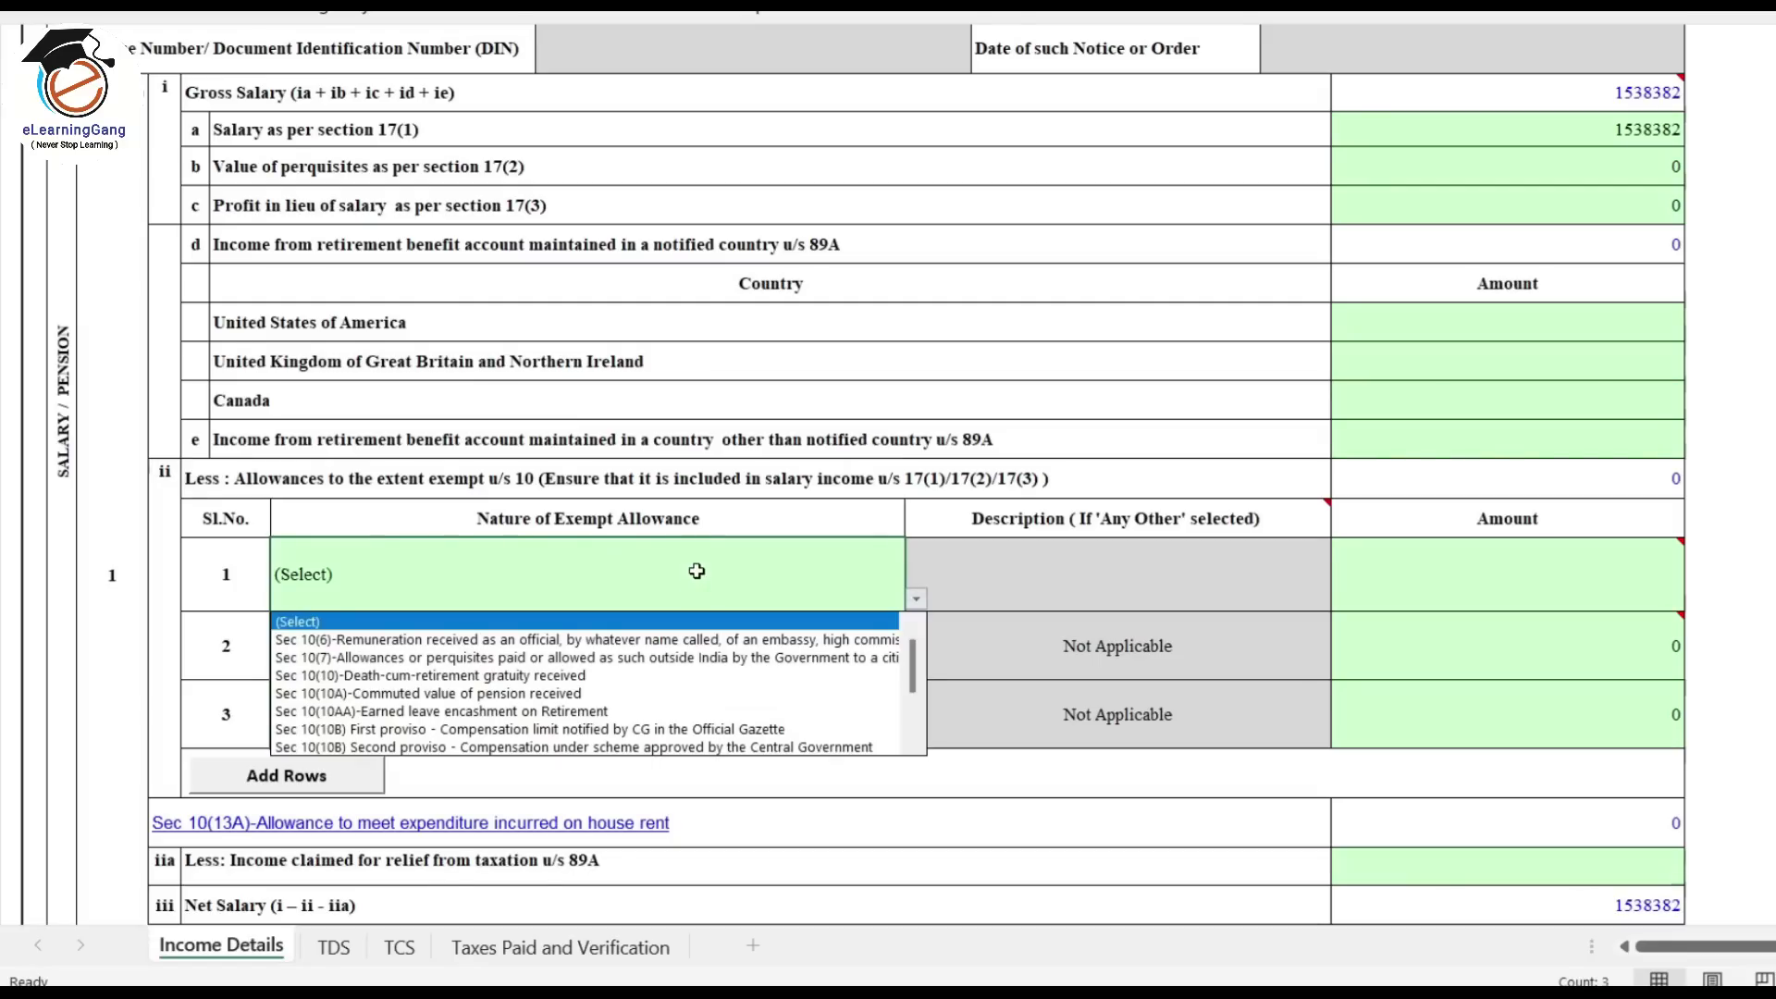
pyautogui.press('Escape')
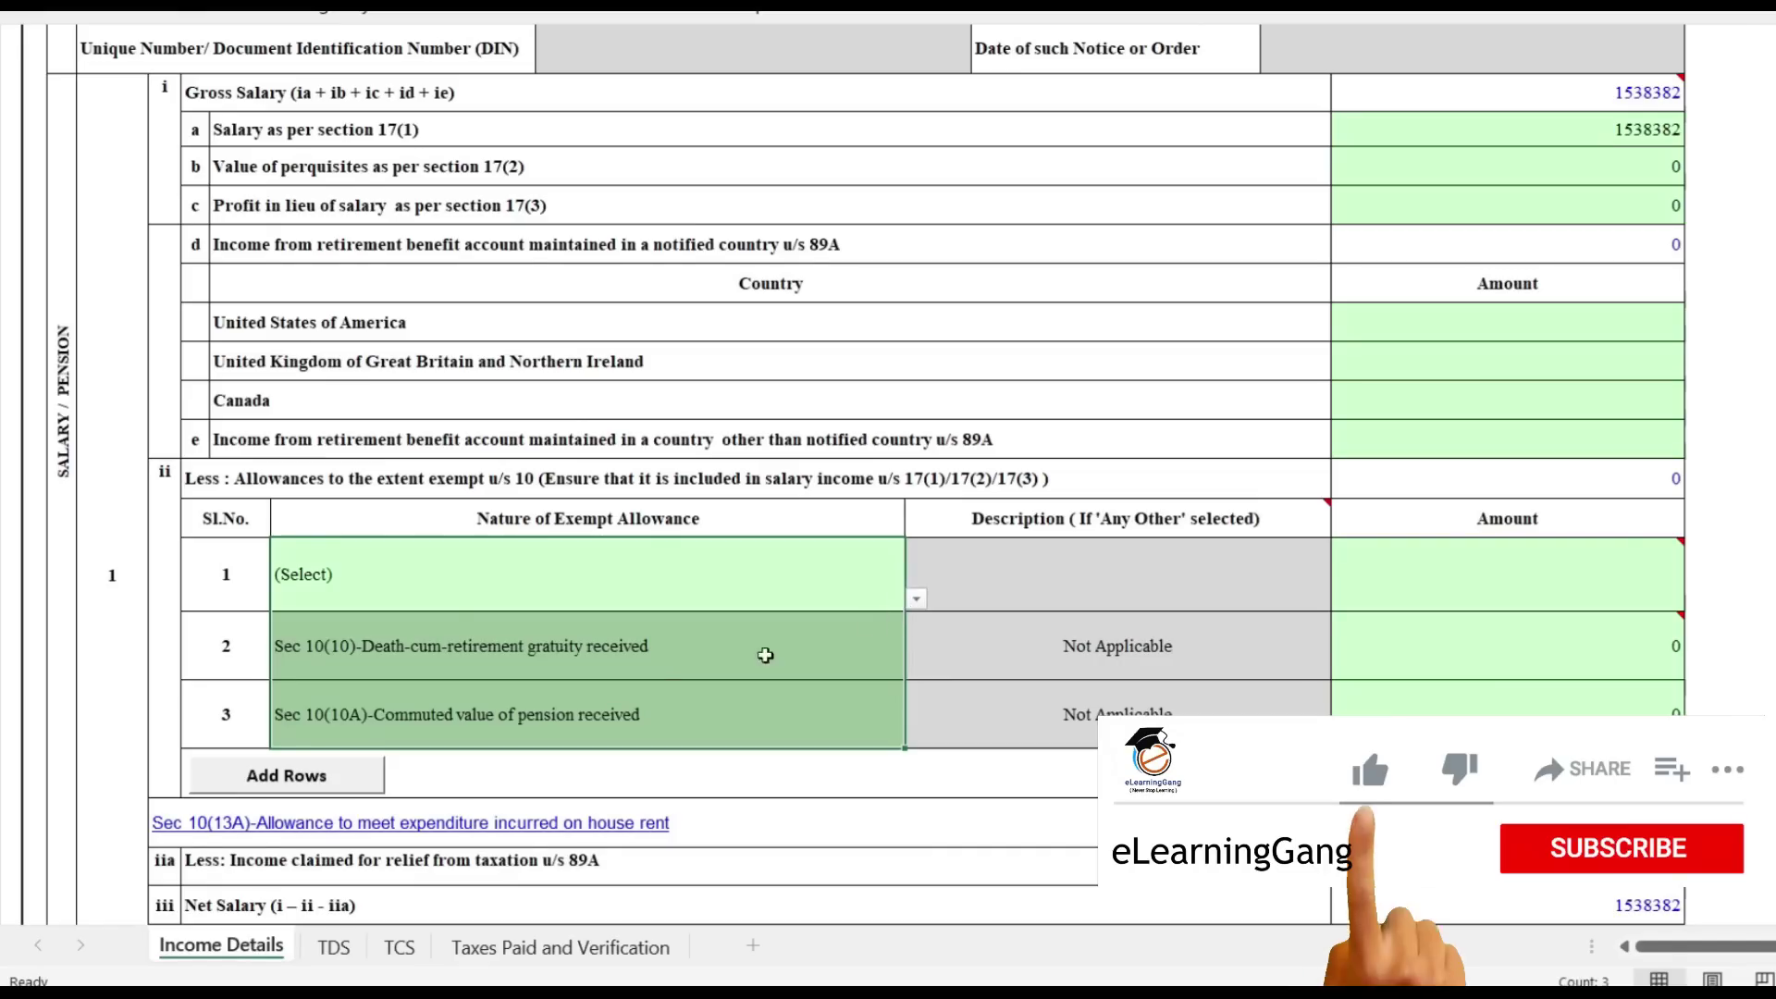
# Step: Try Sec 10(10AA)-Earned leave encashment on Retirement as the nature of exempt allowance in row 1
pyautogui.click(916, 599)
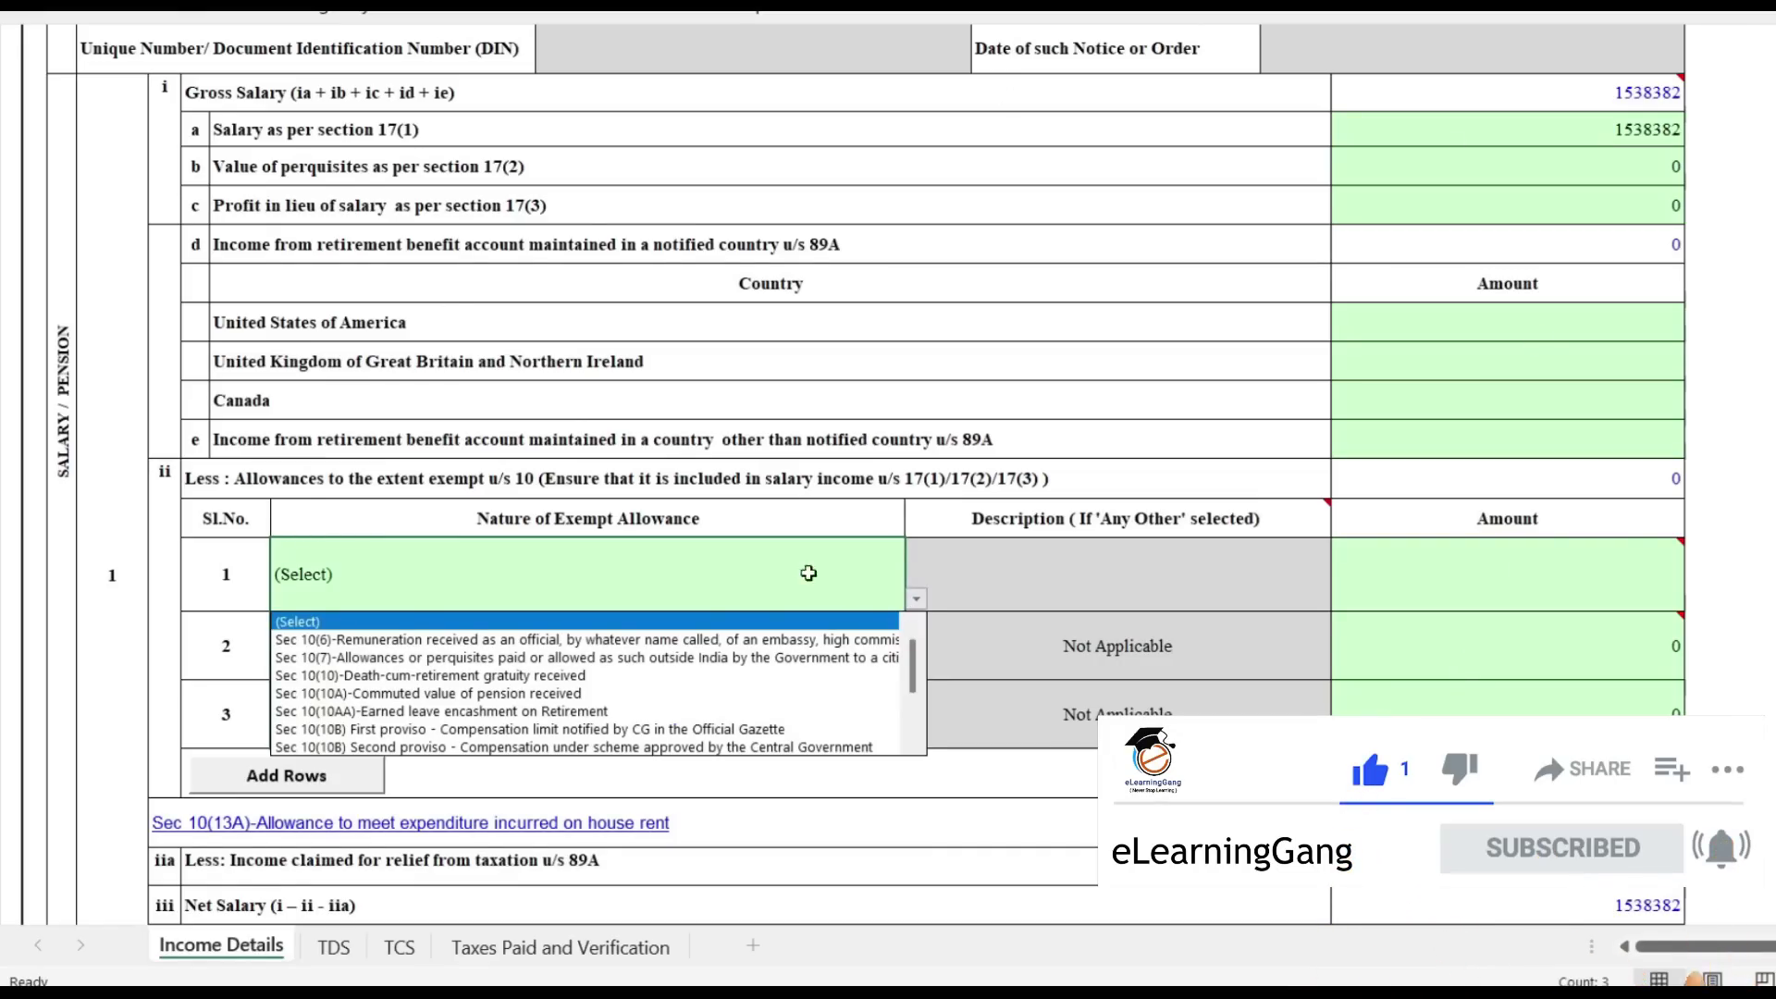
pyautogui.moveTo(911, 666); pyautogui.dragTo(868, 694)
pyautogui.click(773, 623)
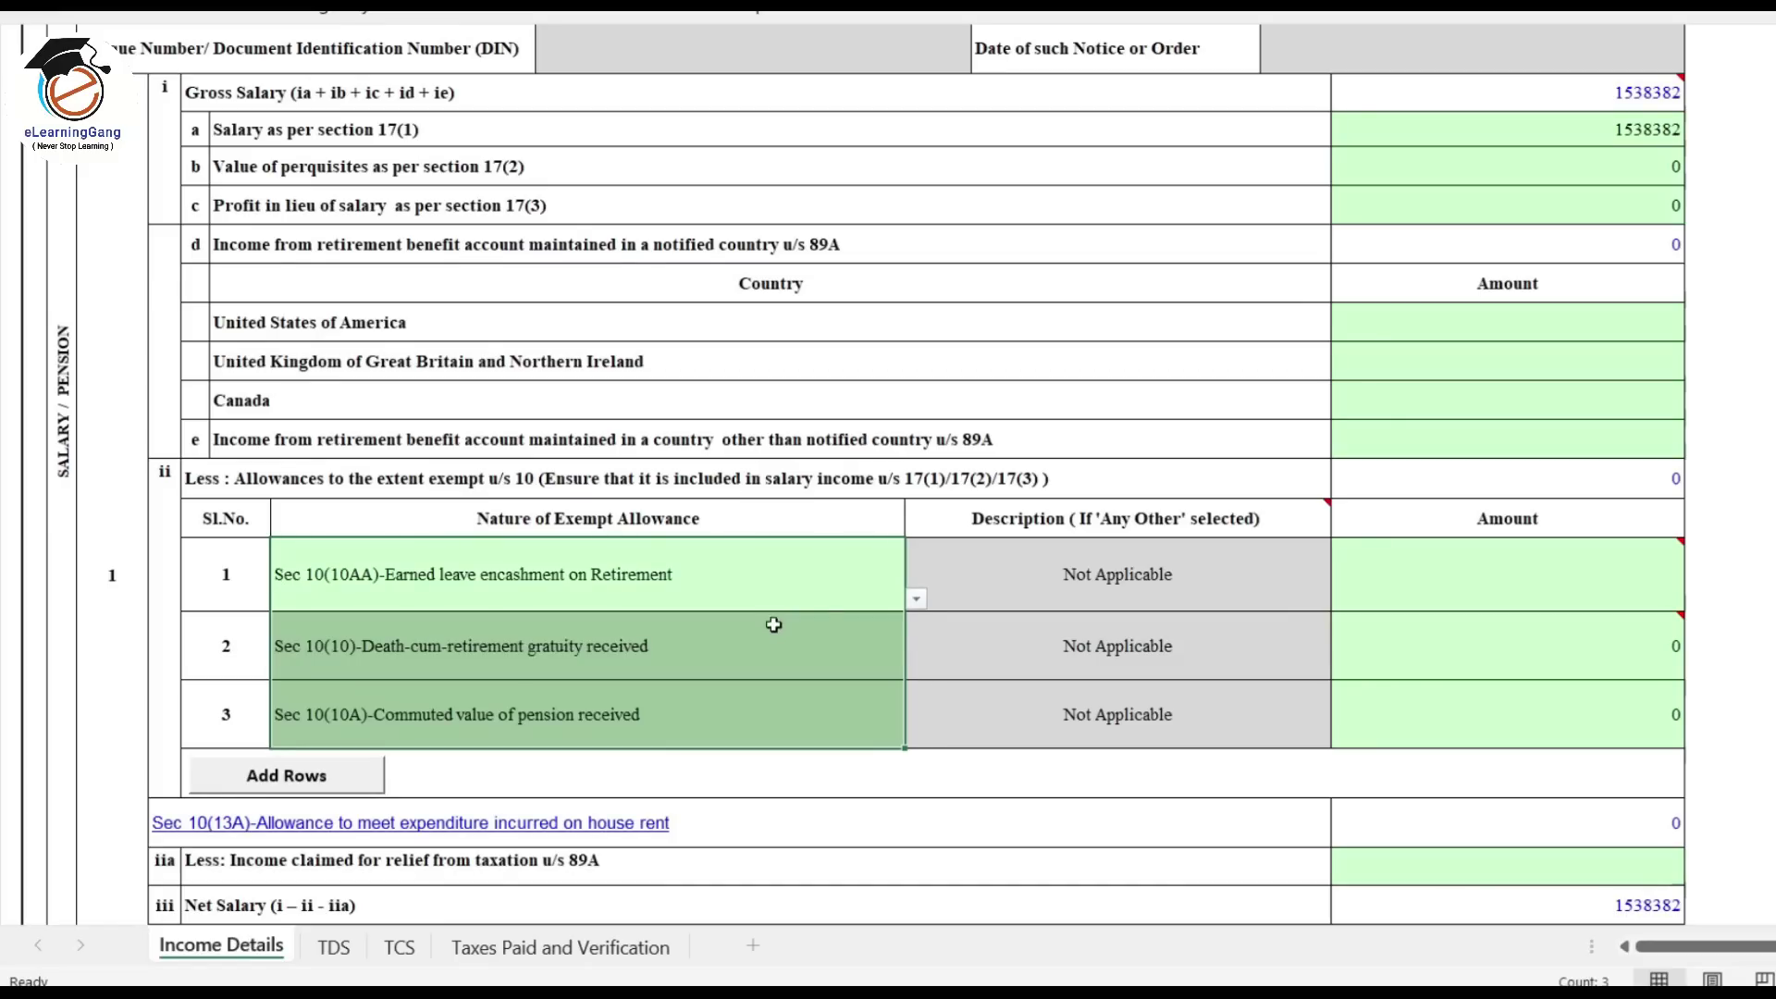
pyautogui.click(1570, 552)
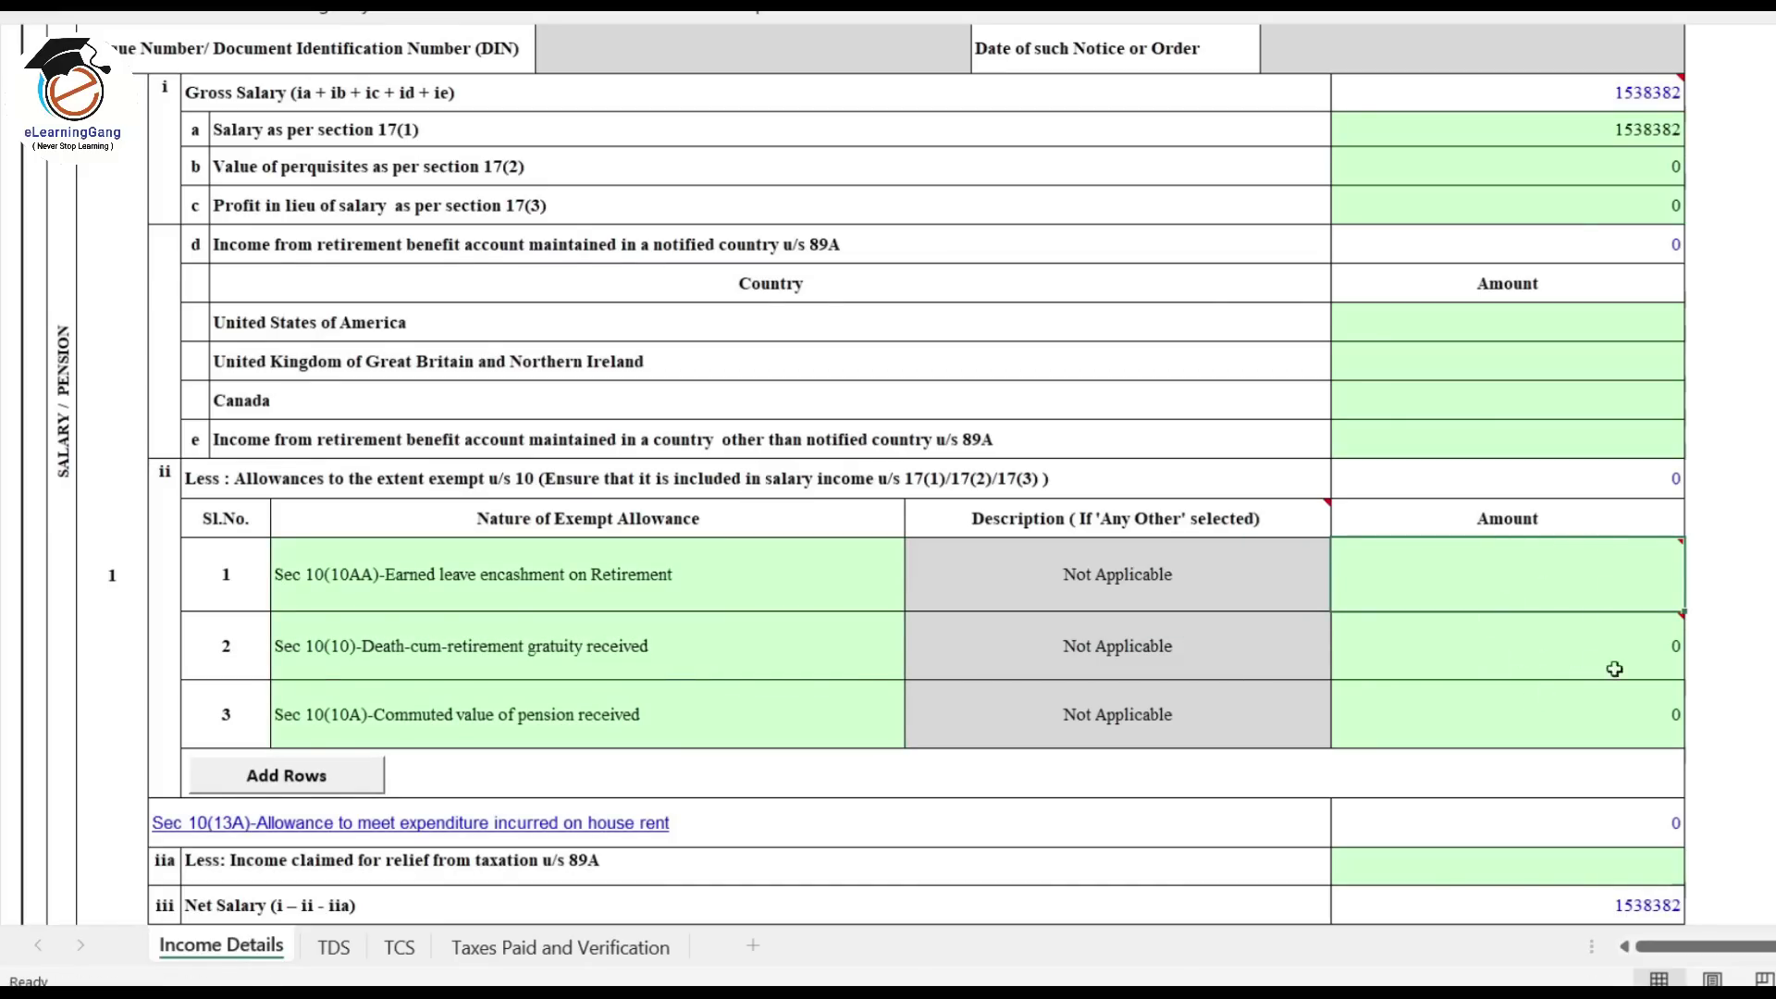
# Step: Reset the nature of exempt allowance to (Select) in all three rows of the salary section
pyautogui.click(803, 592)
pyautogui.click(915, 600)
pyautogui.moveTo(914, 686); pyautogui.dragTo(914, 638)
pyautogui.click(832, 621)
pyautogui.click(860, 664)
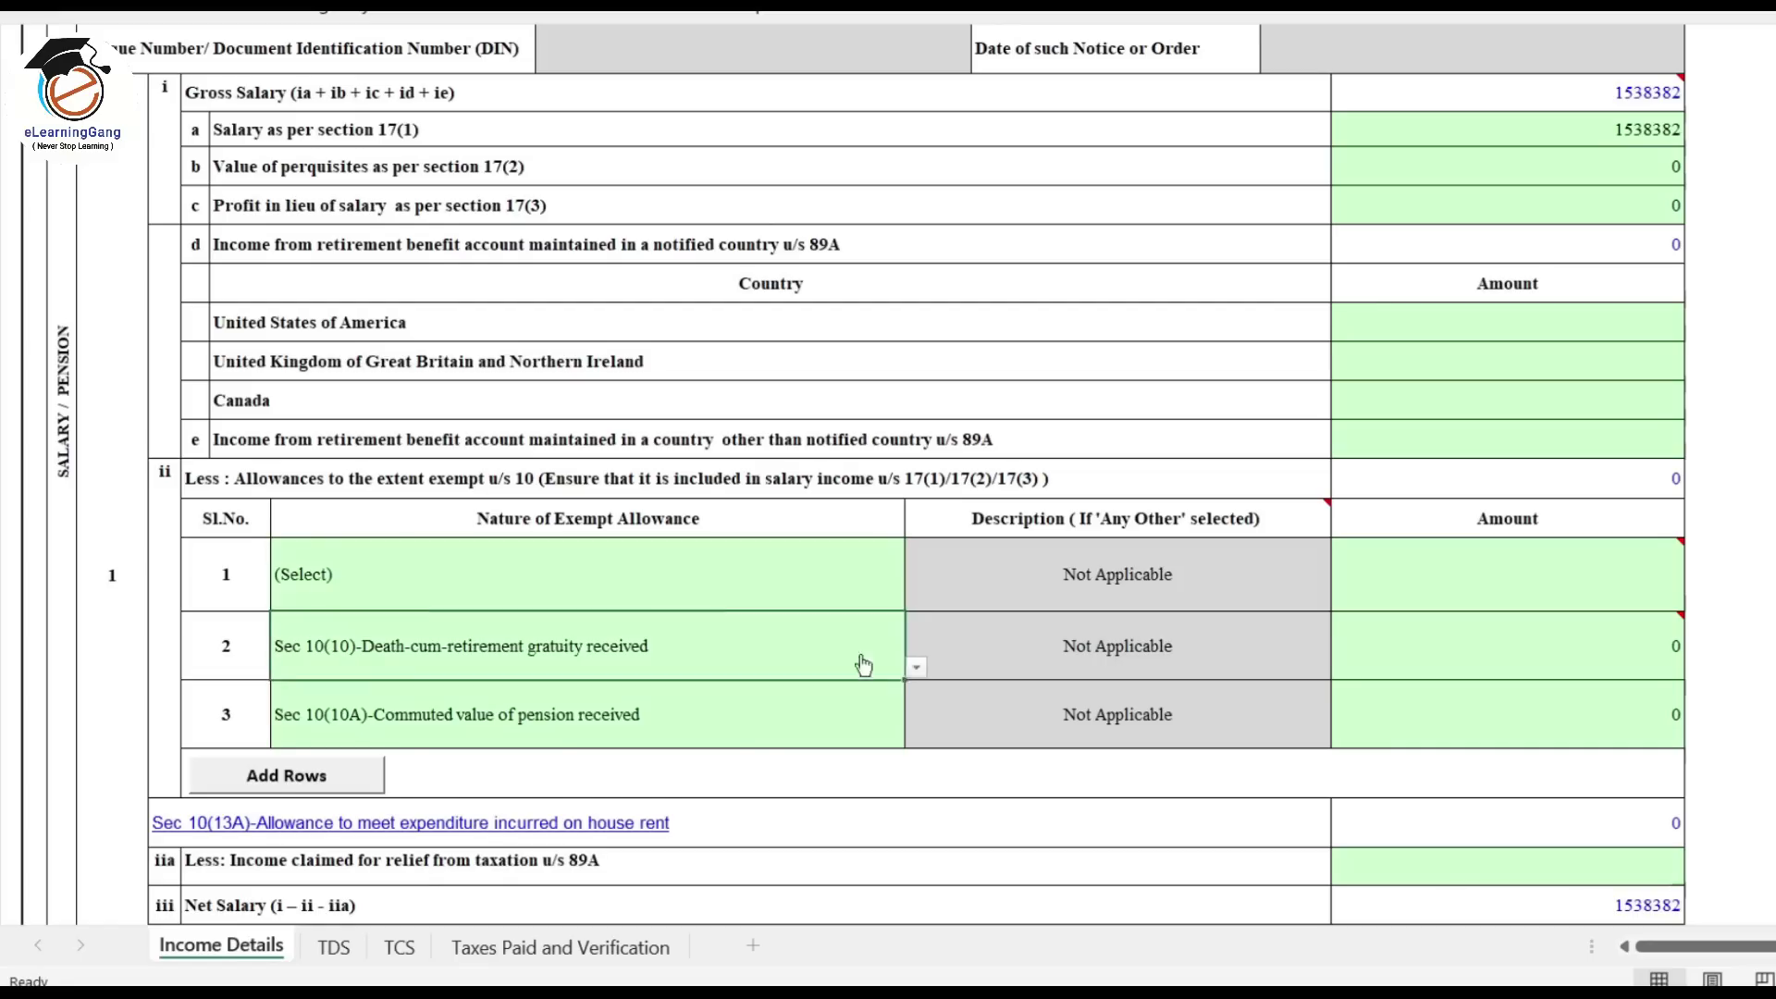
pyautogui.click(916, 668)
pyautogui.moveTo(914, 725); pyautogui.dragTo(915, 702)
pyautogui.click(860, 690)
pyautogui.click(1269, 561)
pyautogui.click(861, 721)
pyautogui.click(915, 737)
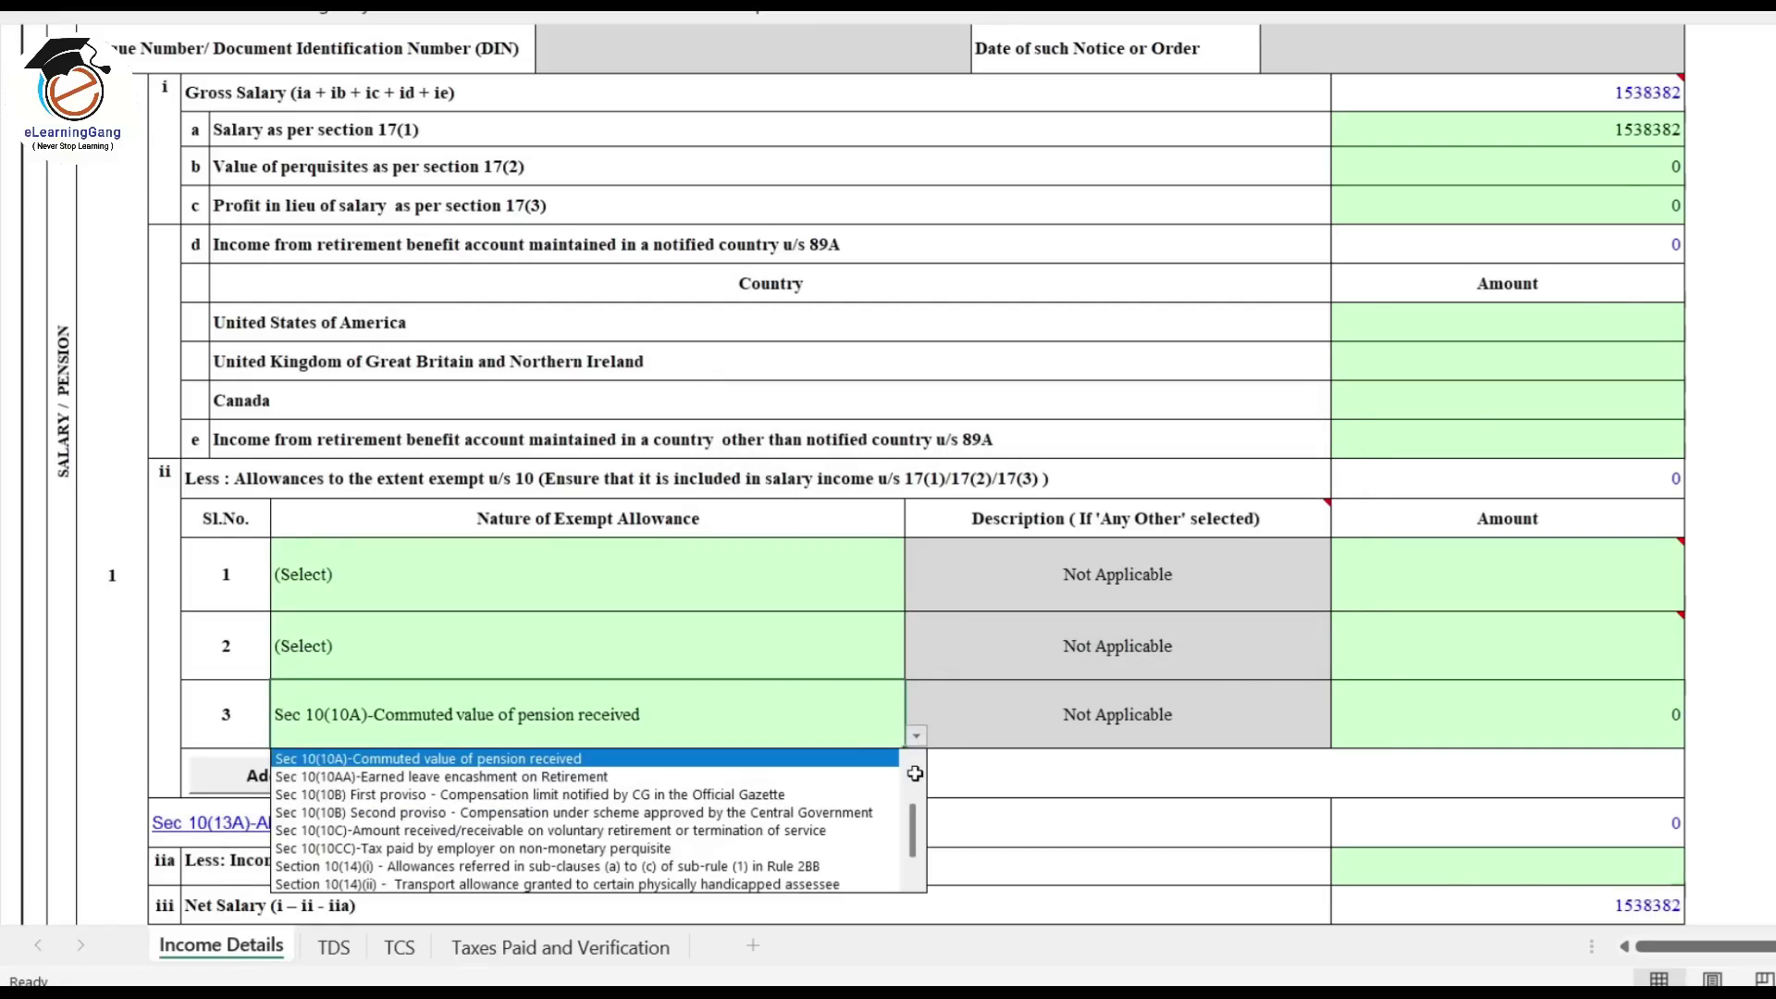
pyautogui.moveTo(915, 797); pyautogui.dragTo(914, 770)
pyautogui.click(860, 759)
pyautogui.click(1236, 561)
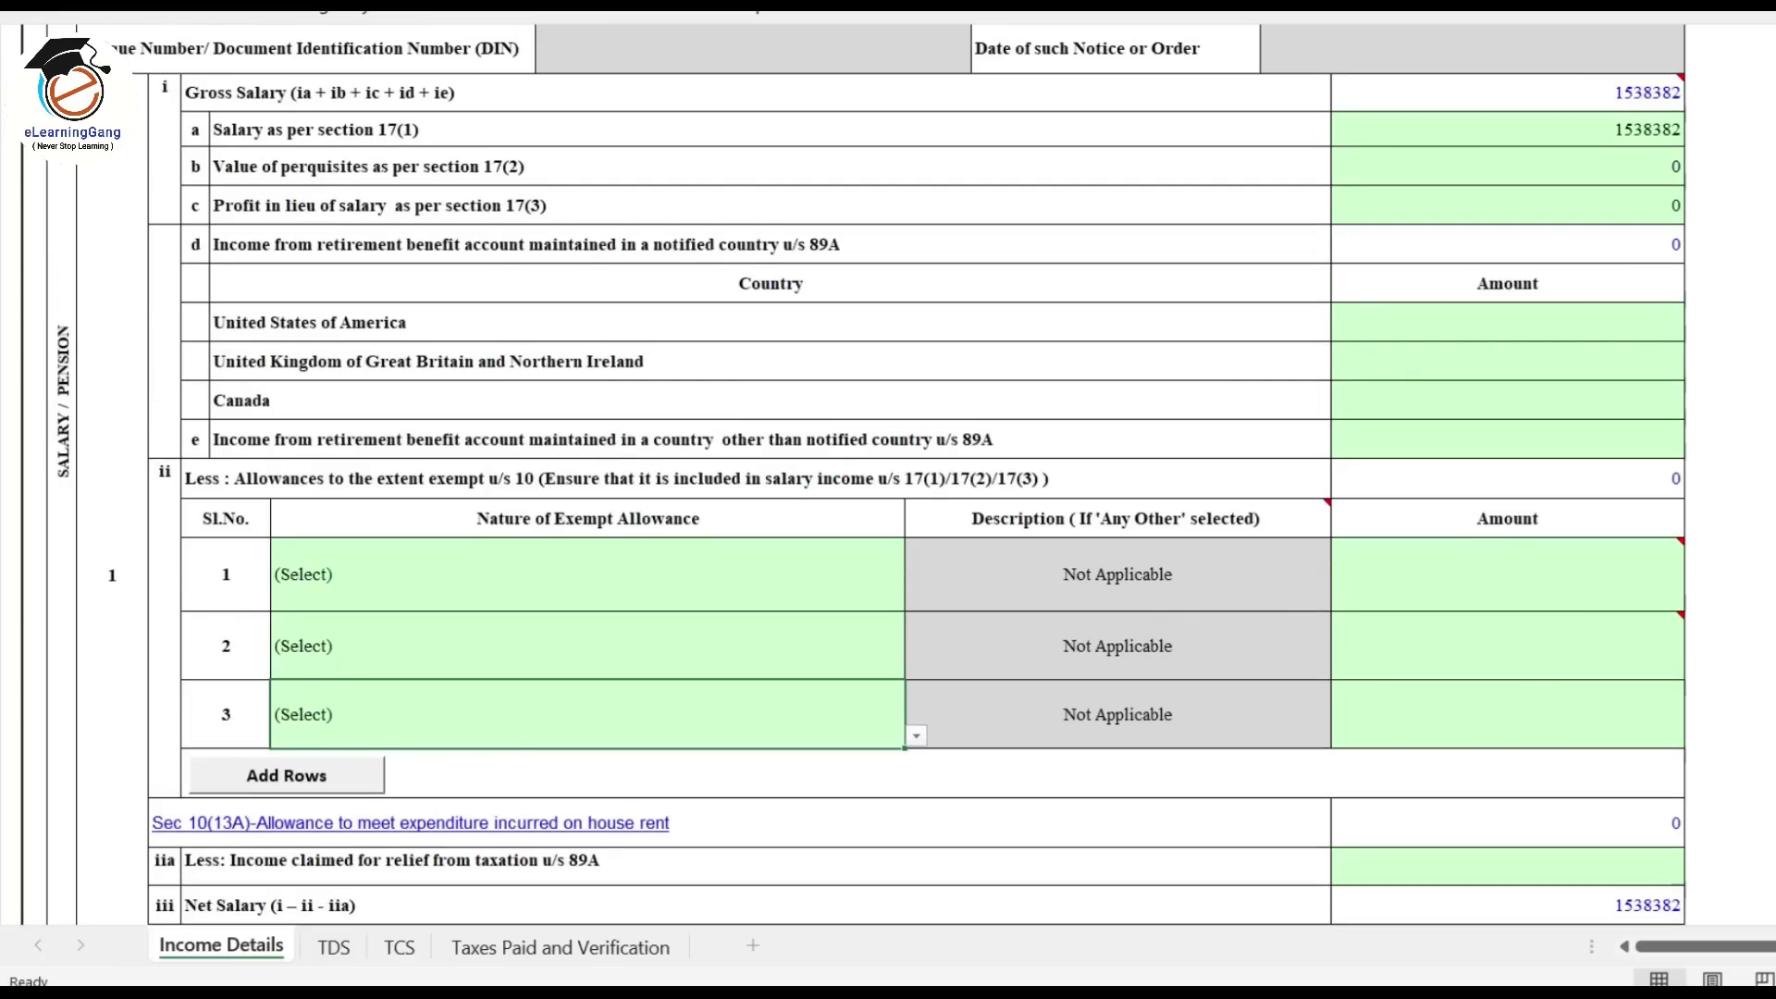
# Step: Try Let Out and Self Occupied as the Type of House Property, and set it back to (Select)
pyautogui.scroll(-4, 870, 471)
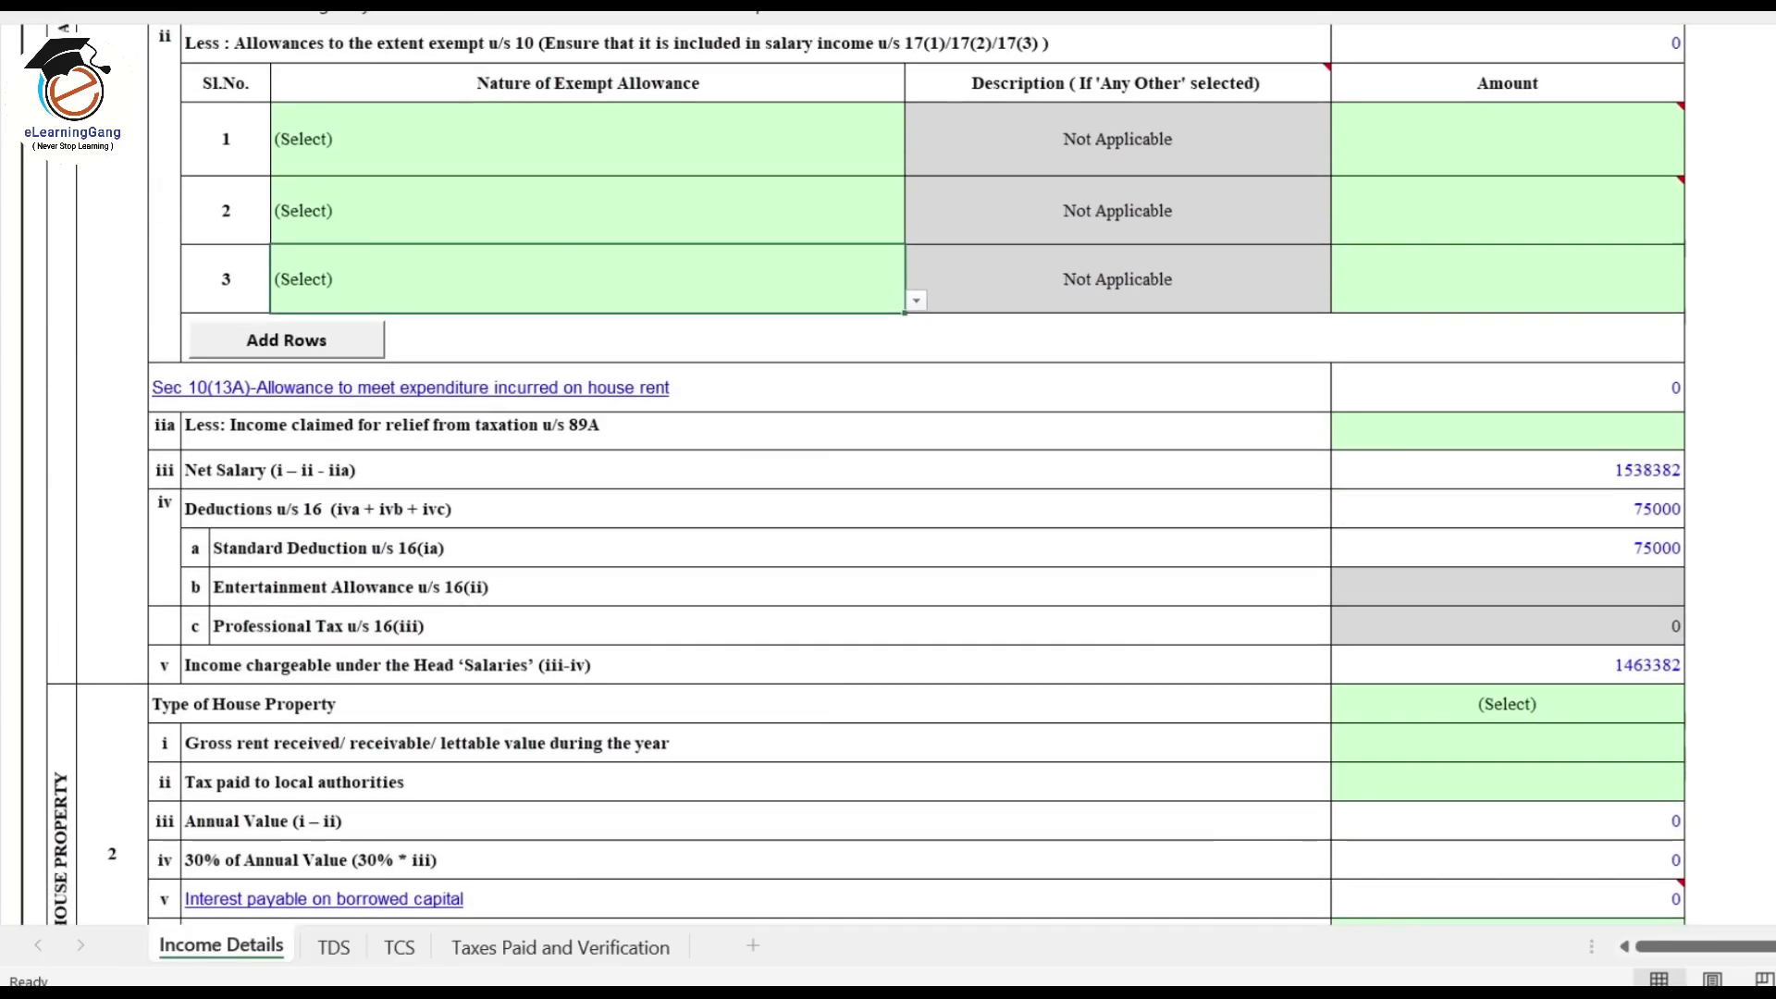
pyautogui.scroll(-1, 1688, 453)
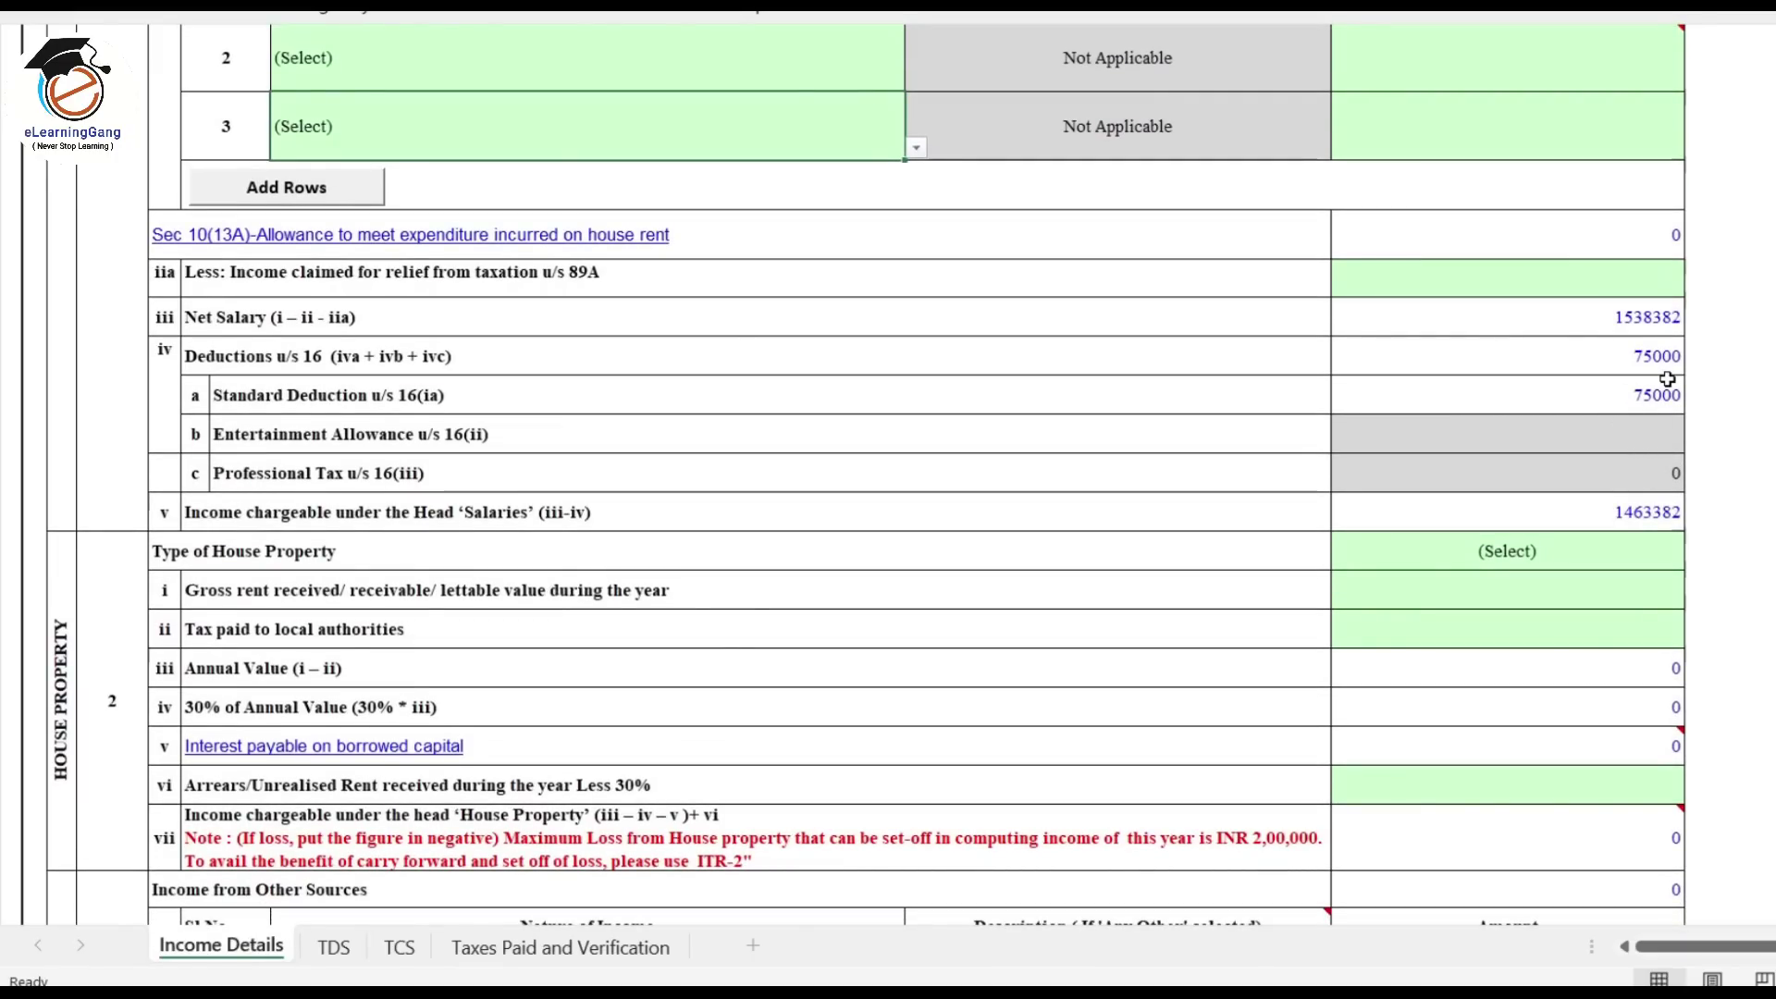
pyautogui.scroll(-2, 1657, 388)
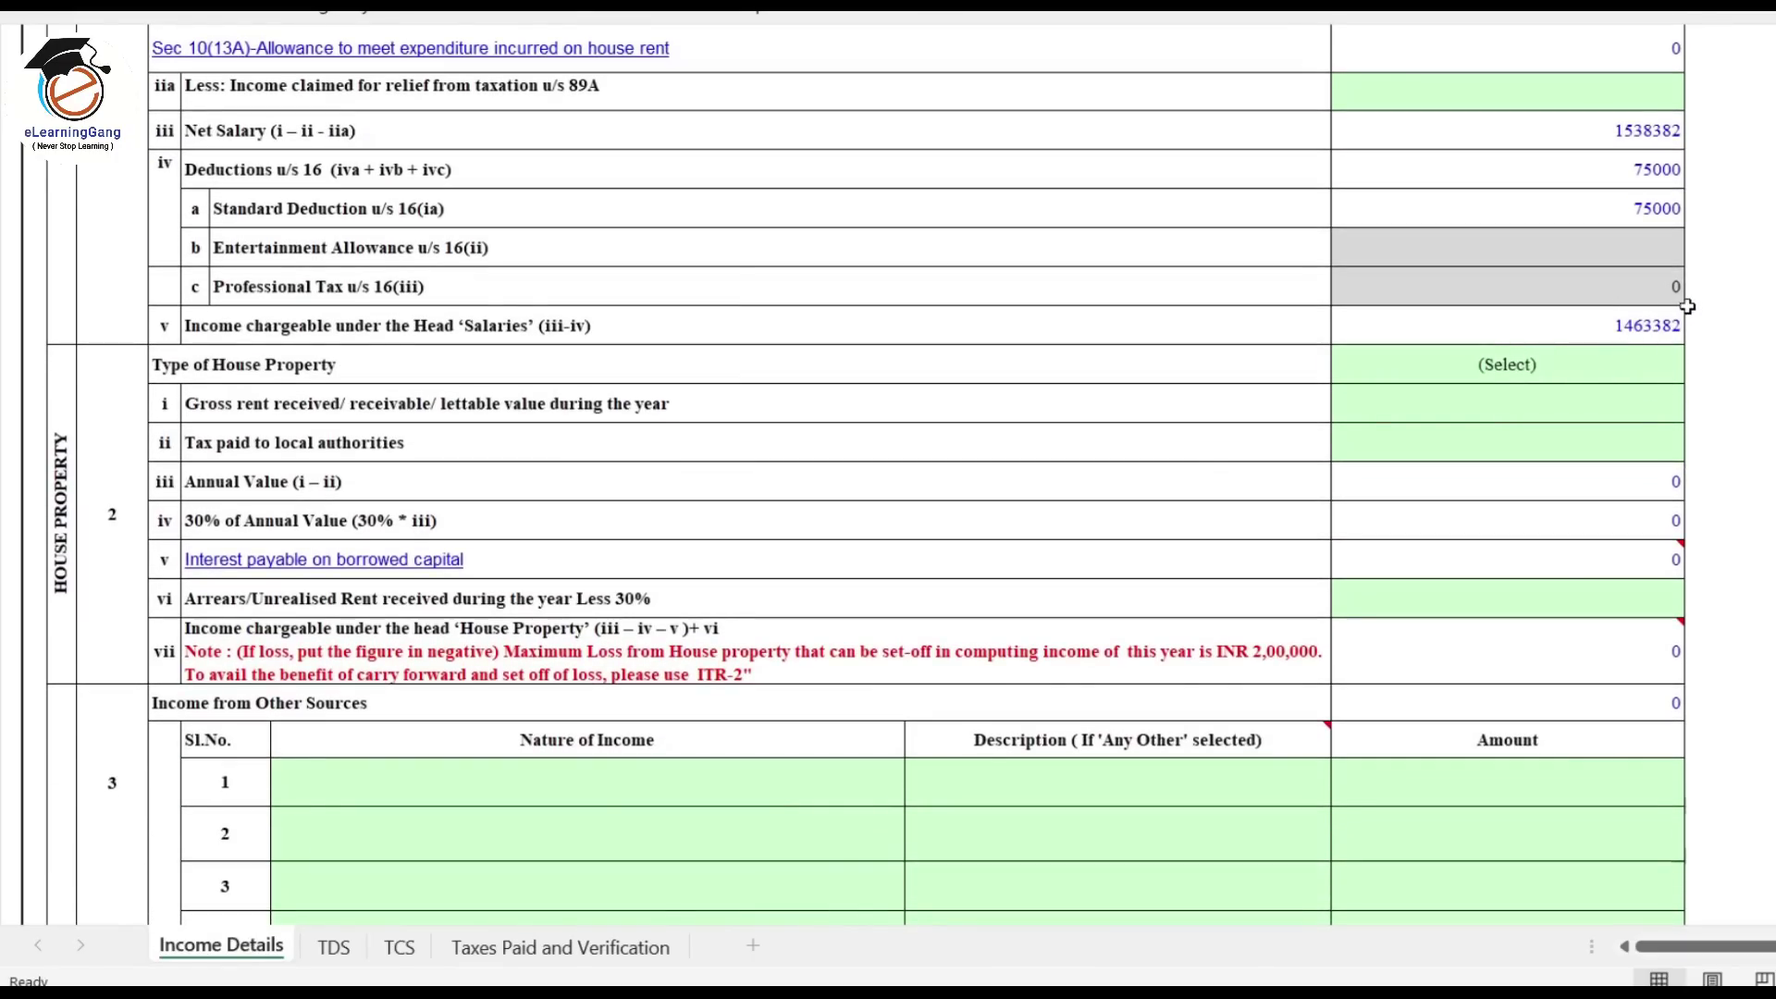
pyautogui.scroll(-1, 1651, 323)
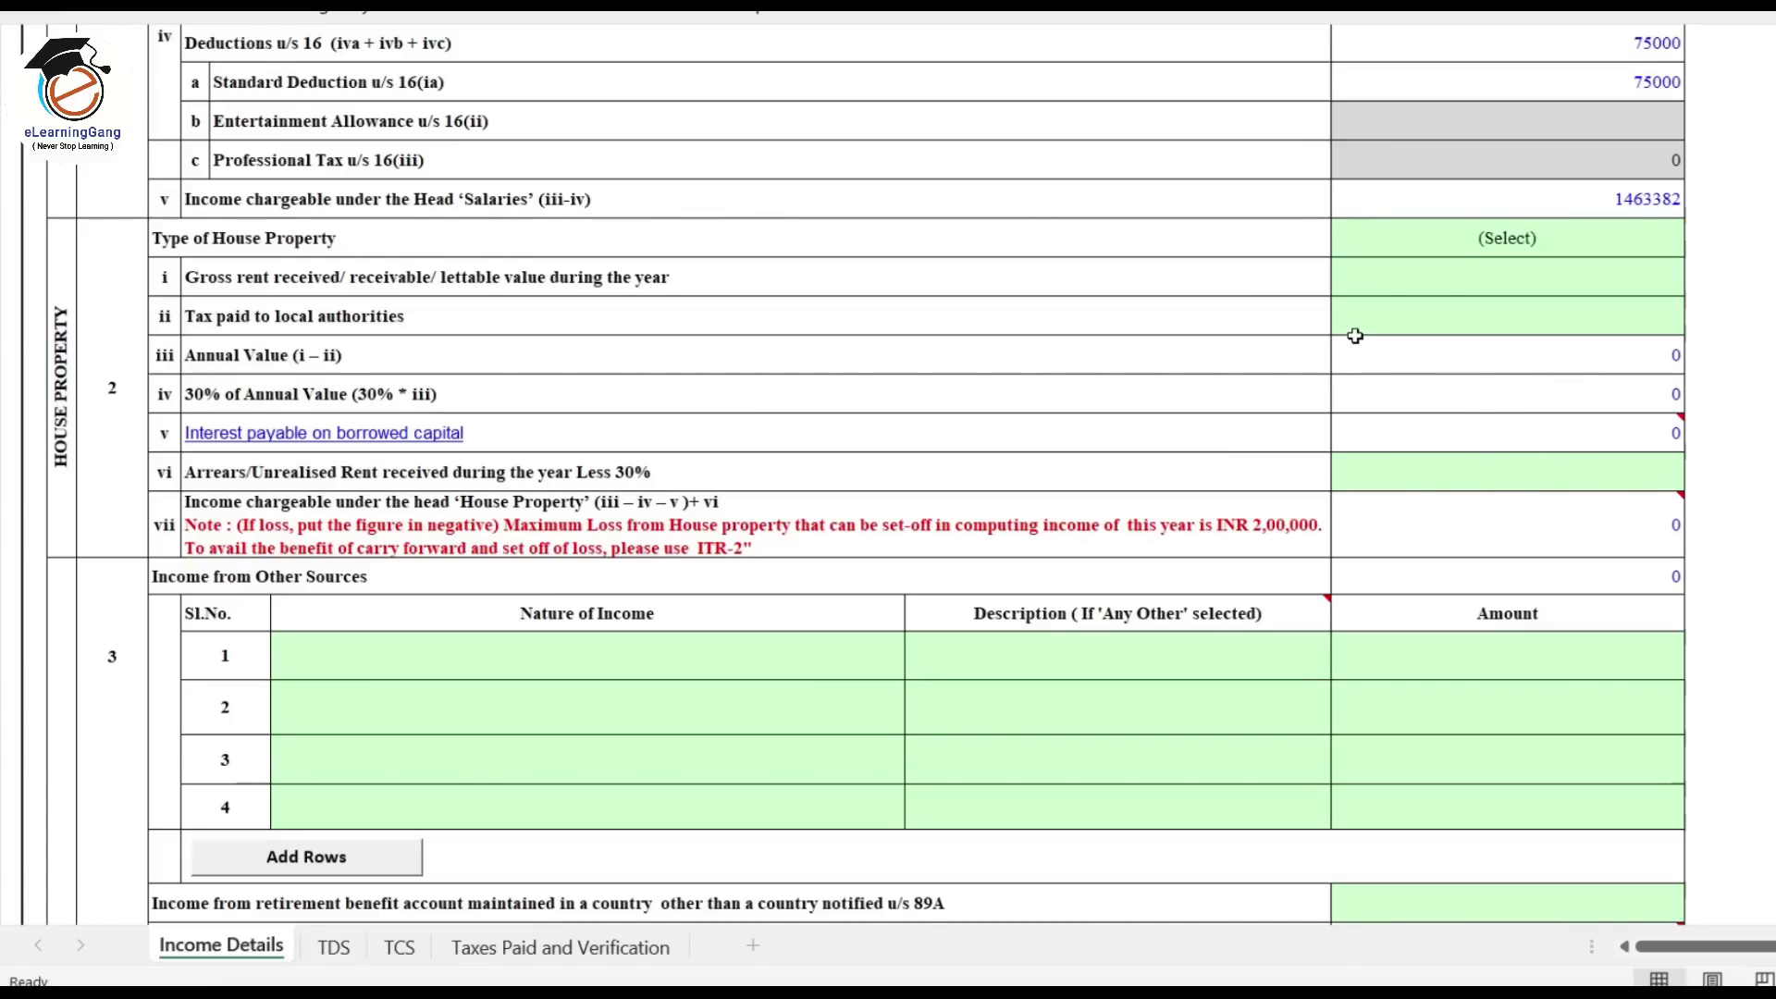
pyautogui.click(1531, 234)
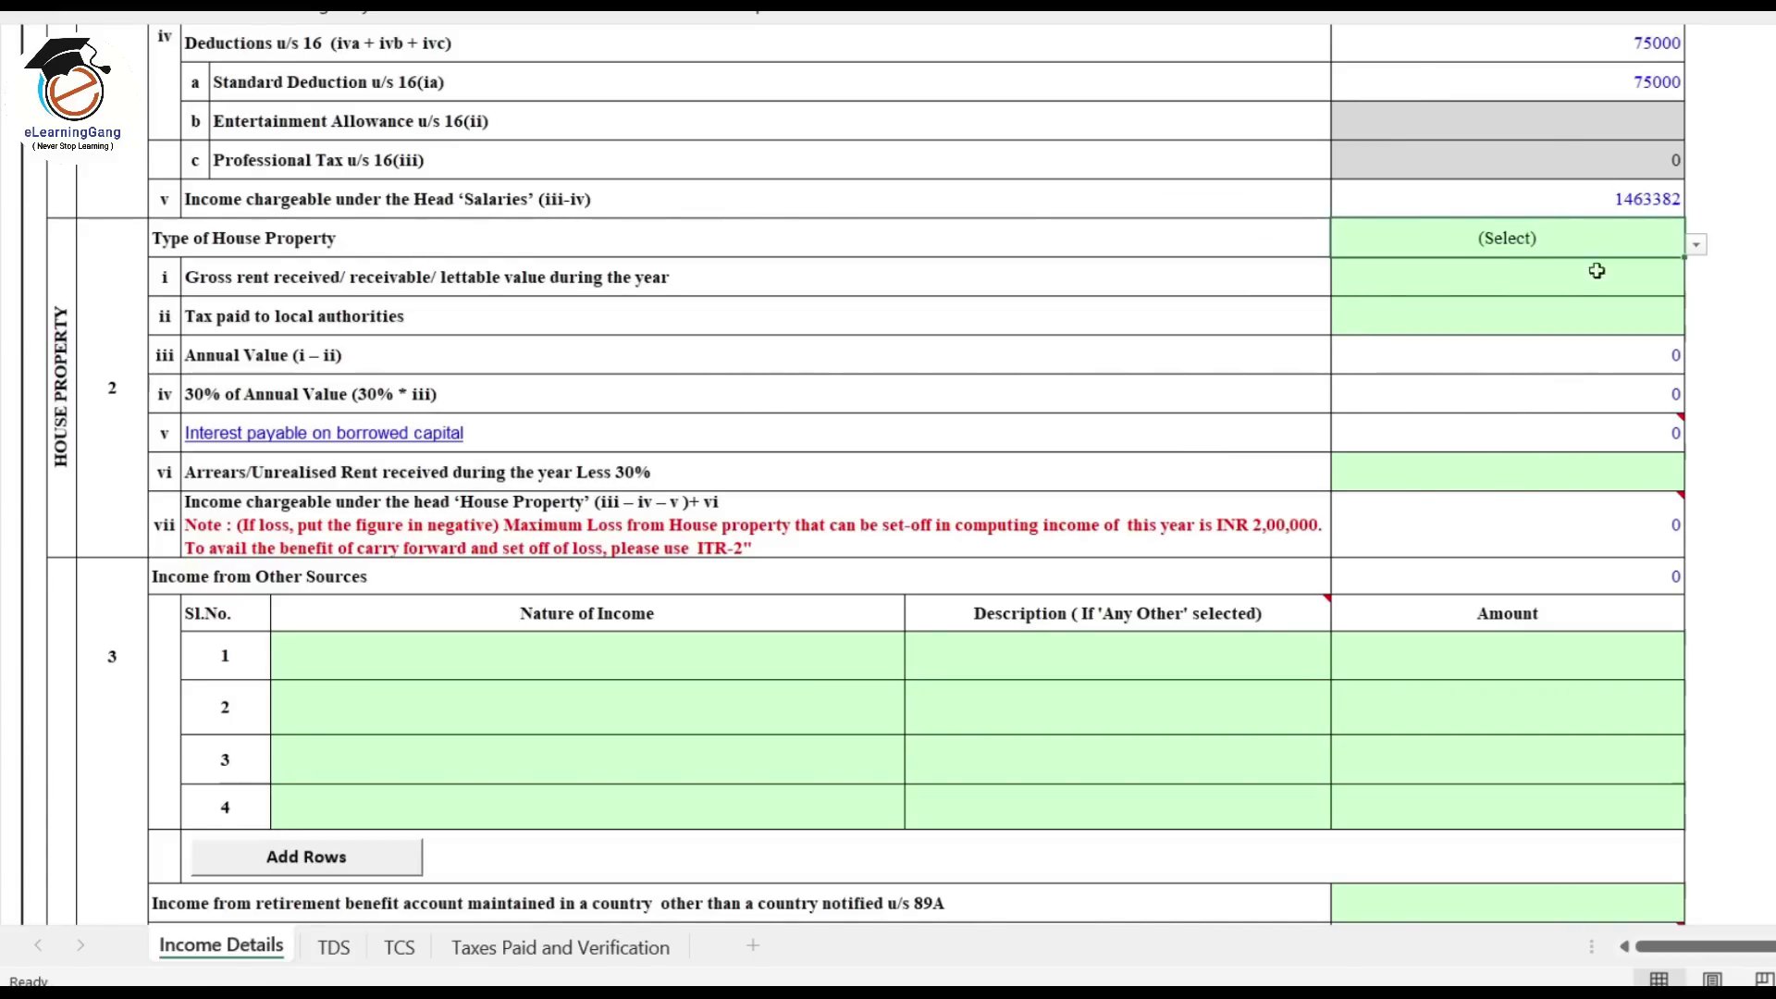
pyautogui.click(1698, 247)
pyautogui.click(1482, 305)
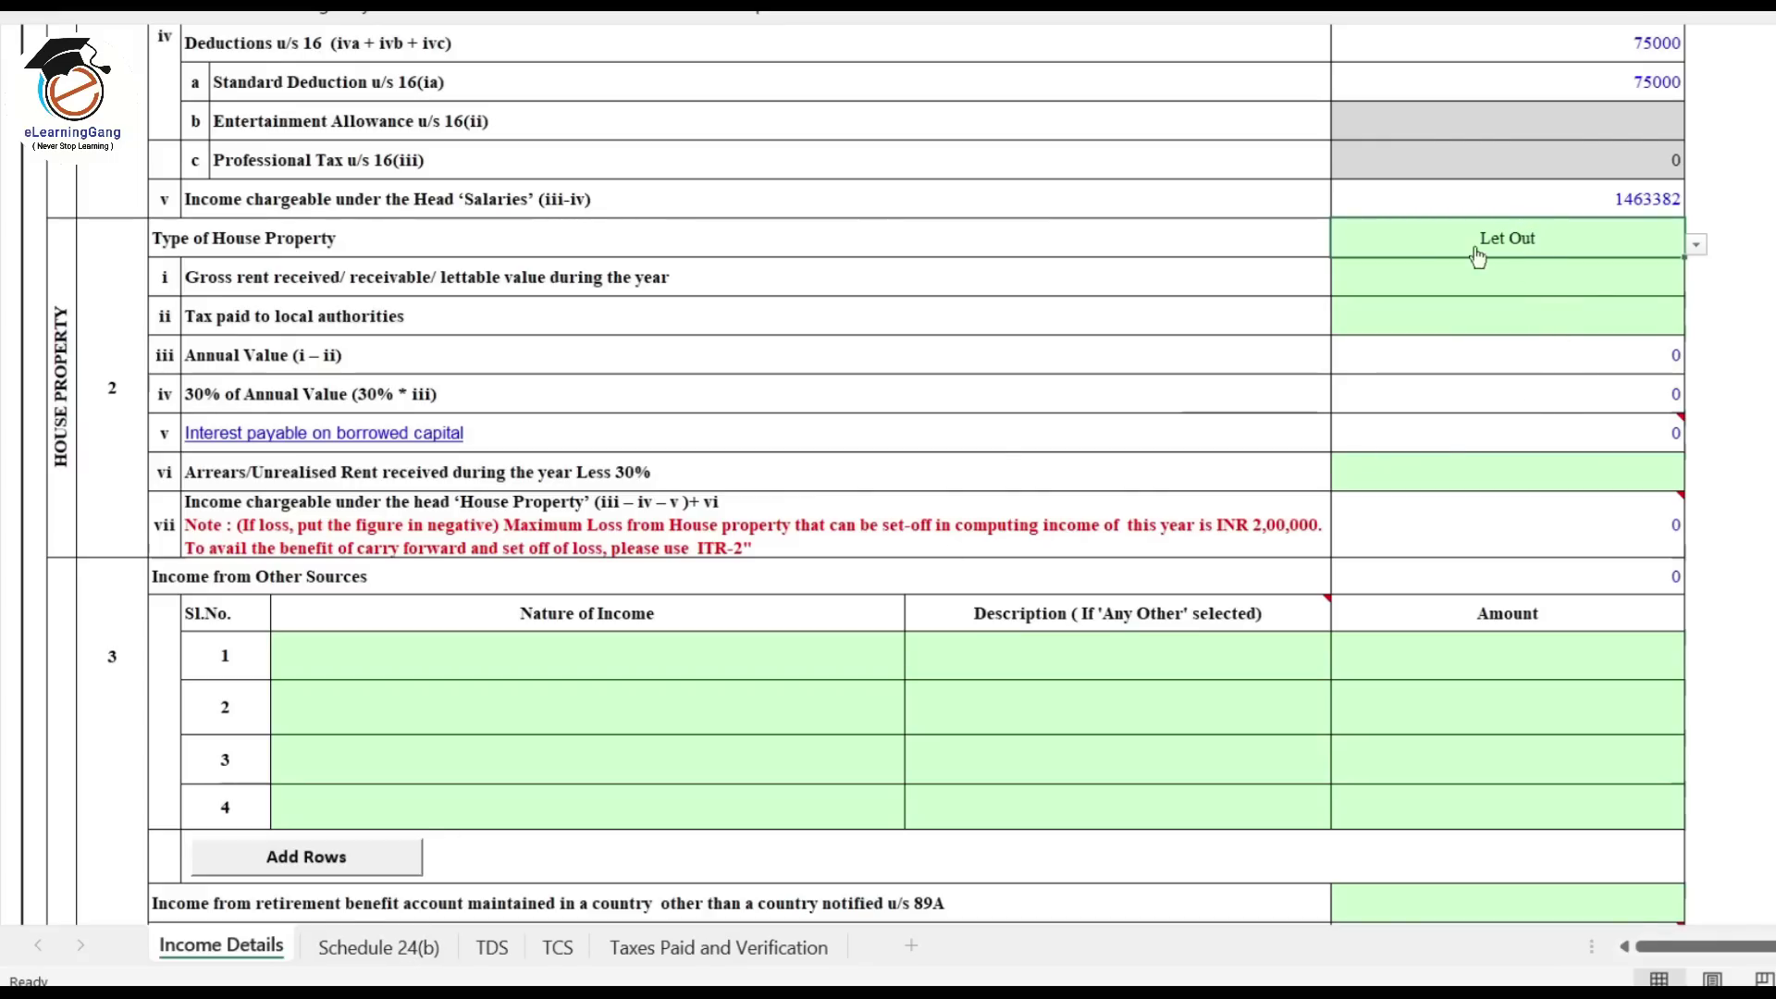
pyautogui.click(1696, 245)
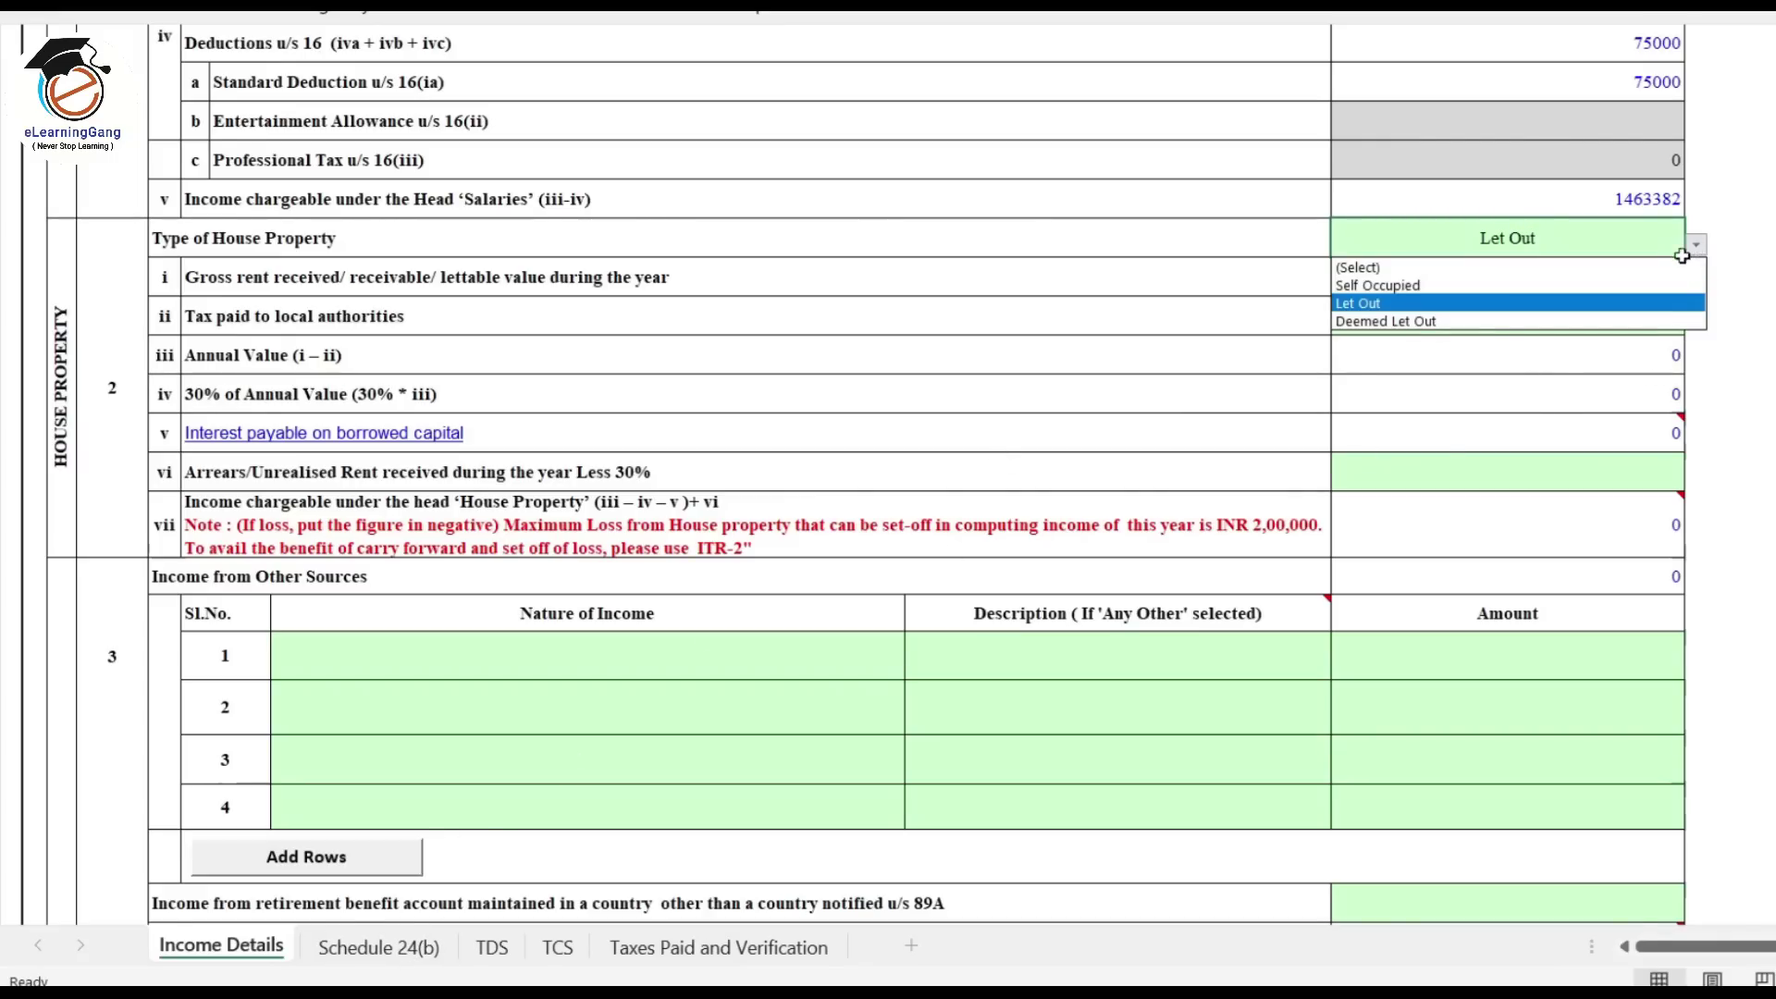
pyautogui.click(1565, 286)
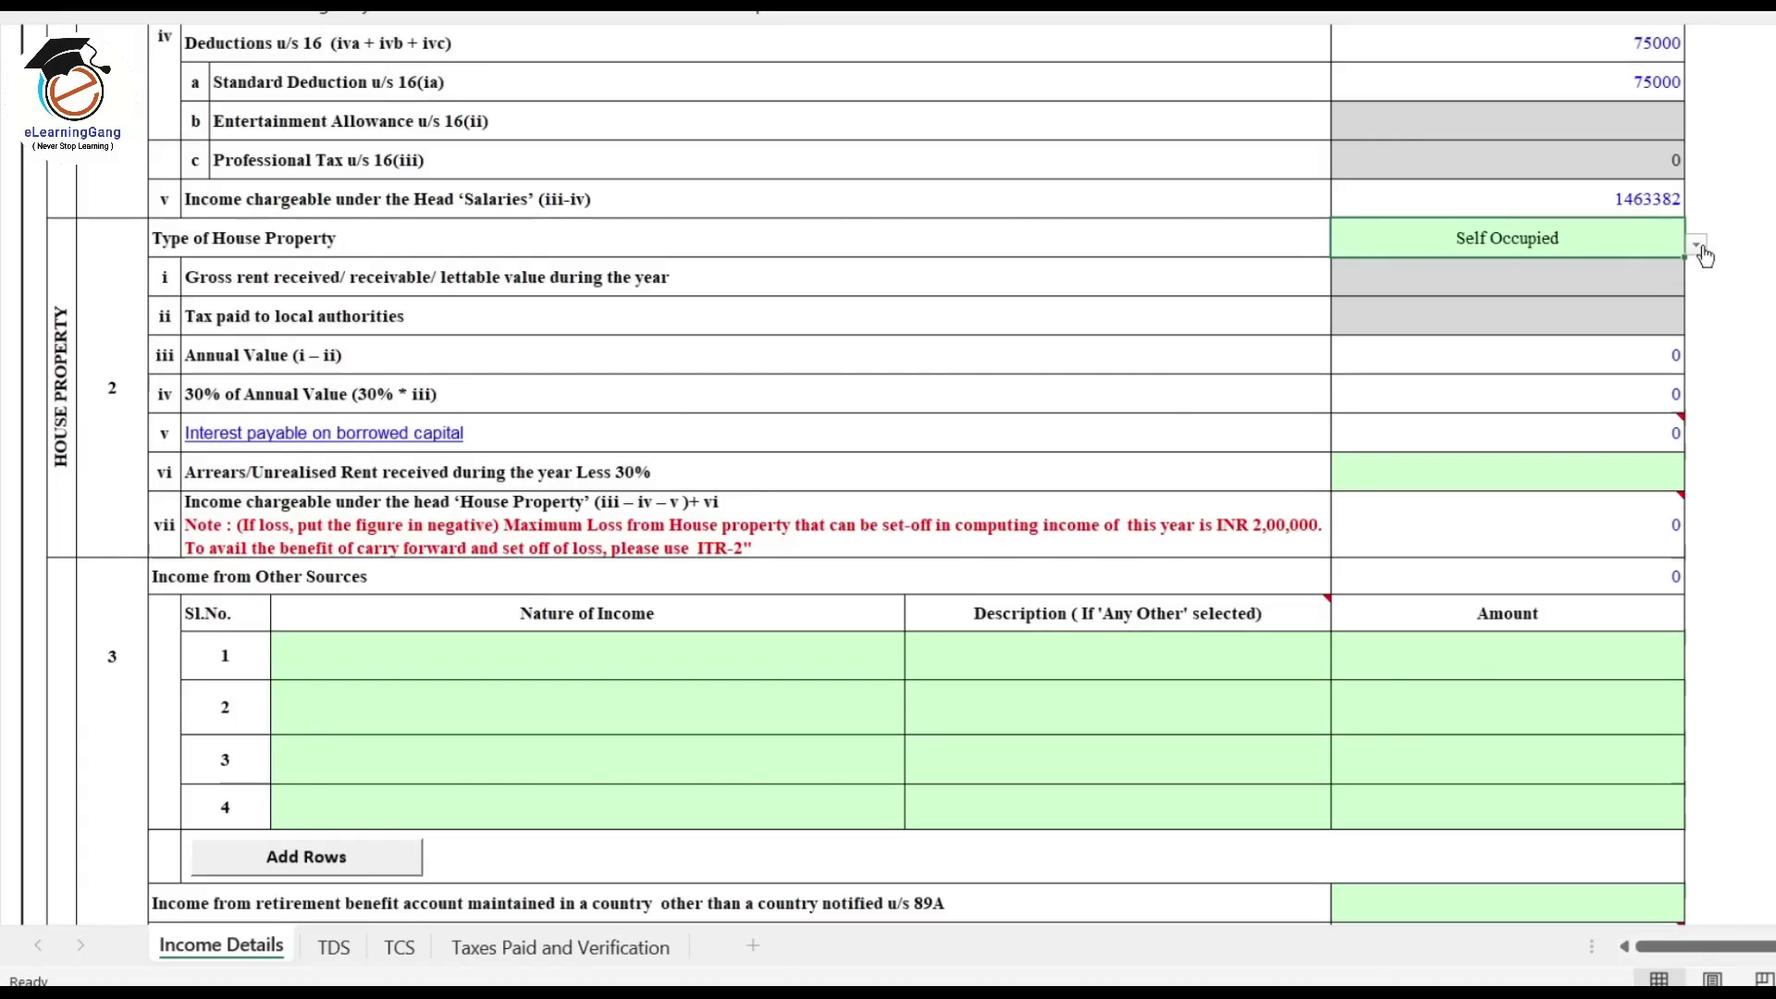
pyautogui.click(1697, 245)
pyautogui.click(1628, 268)
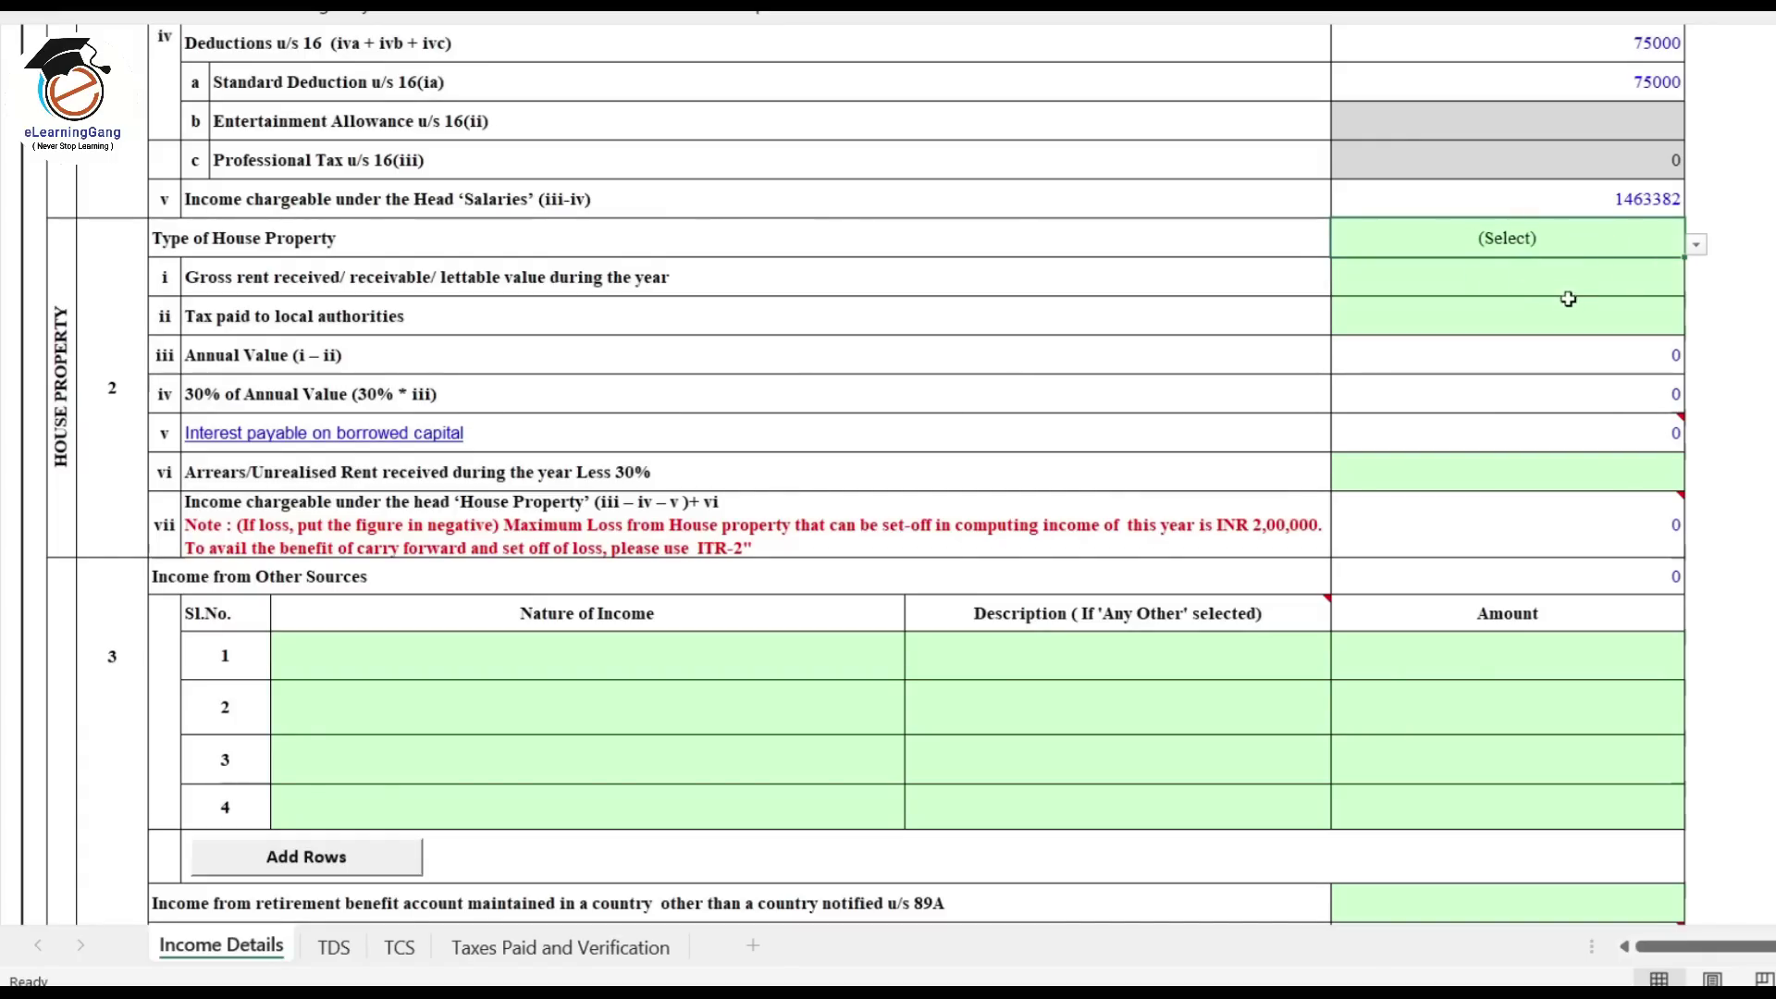
# Step: Add Interest from Savings Bank Account with an amount of 900 as the first row under Income from Other Sources
pyautogui.scroll(-3, 1567, 304)
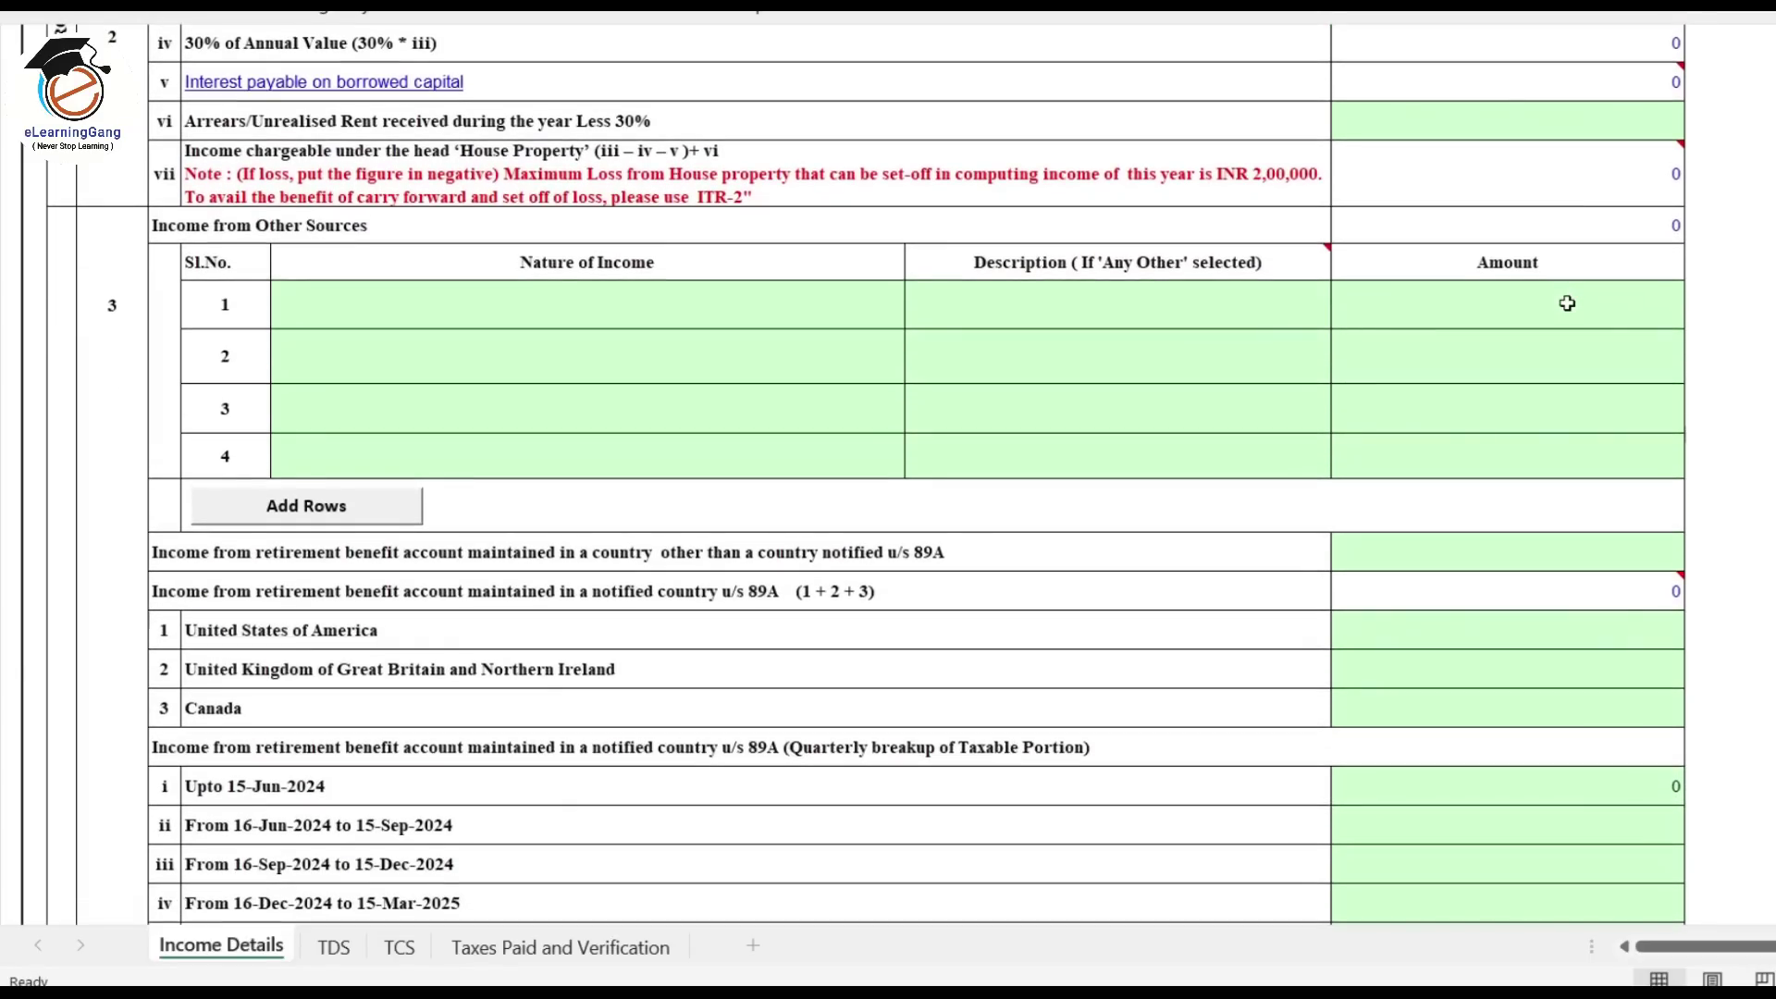
pyautogui.click(718, 314)
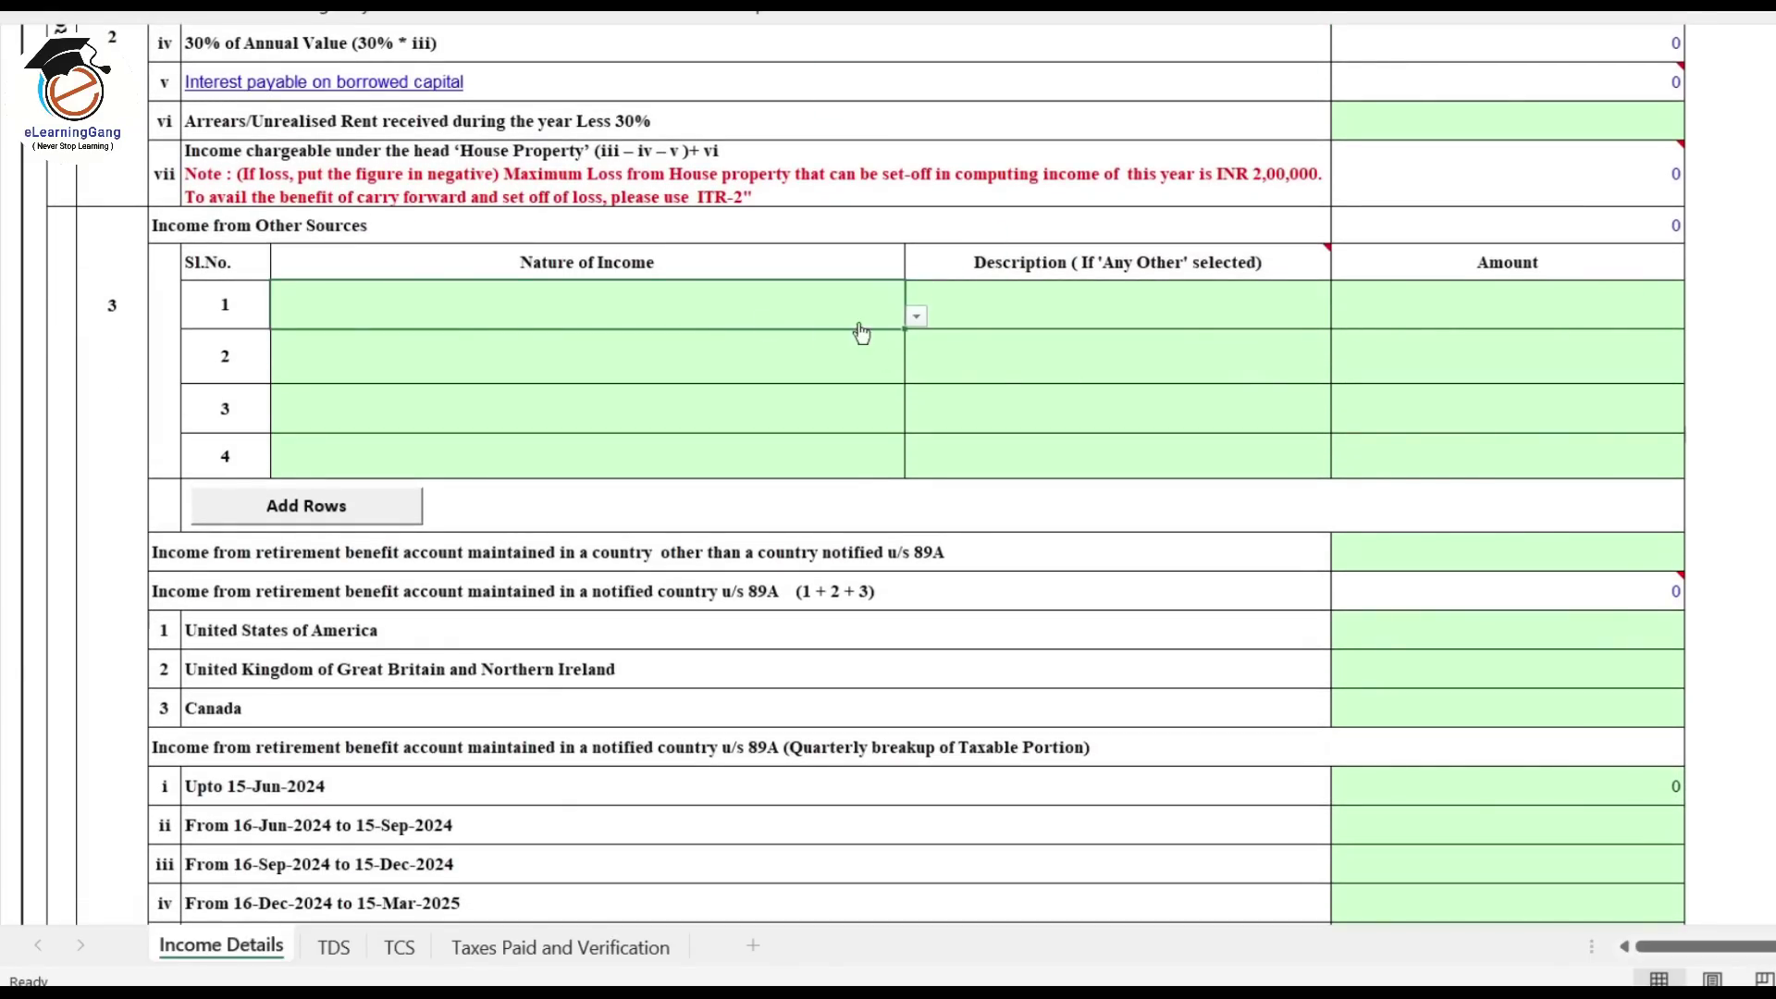
pyautogui.click(914, 315)
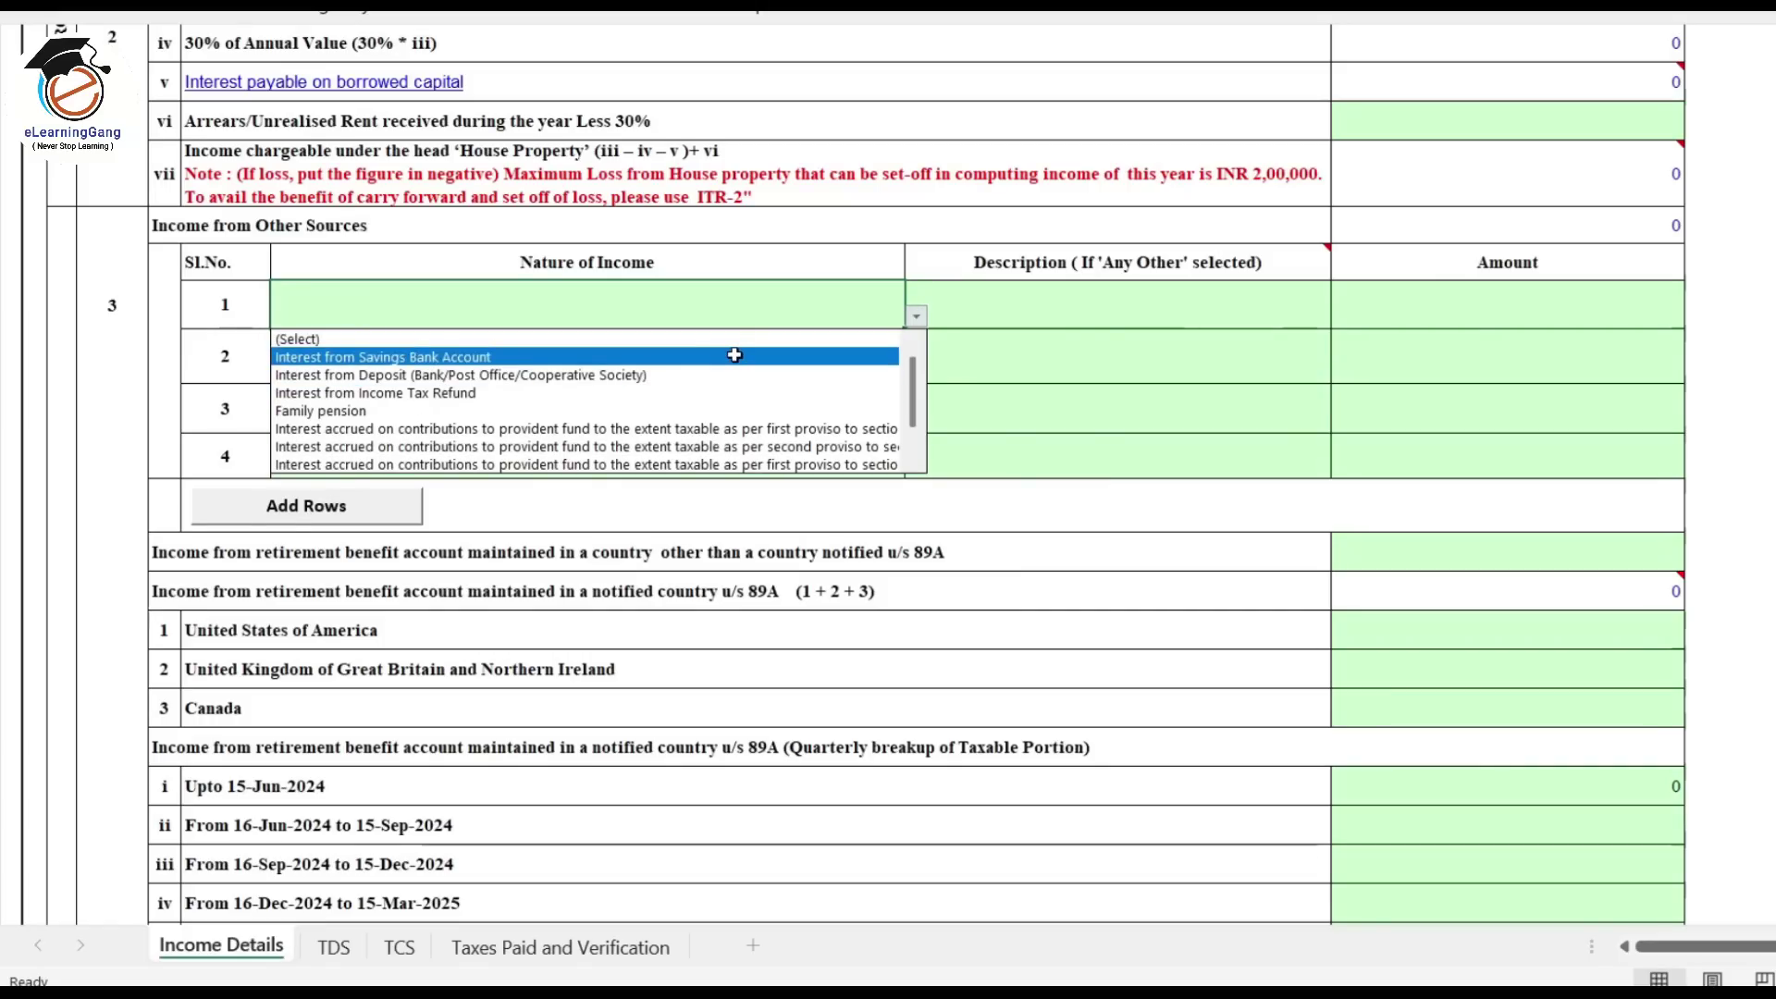
pyautogui.click(721, 357)
pyautogui.click(1614, 308)
pyautogui.write('900')
pyautogui.press('Tab')
# Step: Enter 84 as the dividend income, both as the Dividend total and for the Upto 15-Jun-2024 period
pyautogui.scroll(-3, 1043, 361)
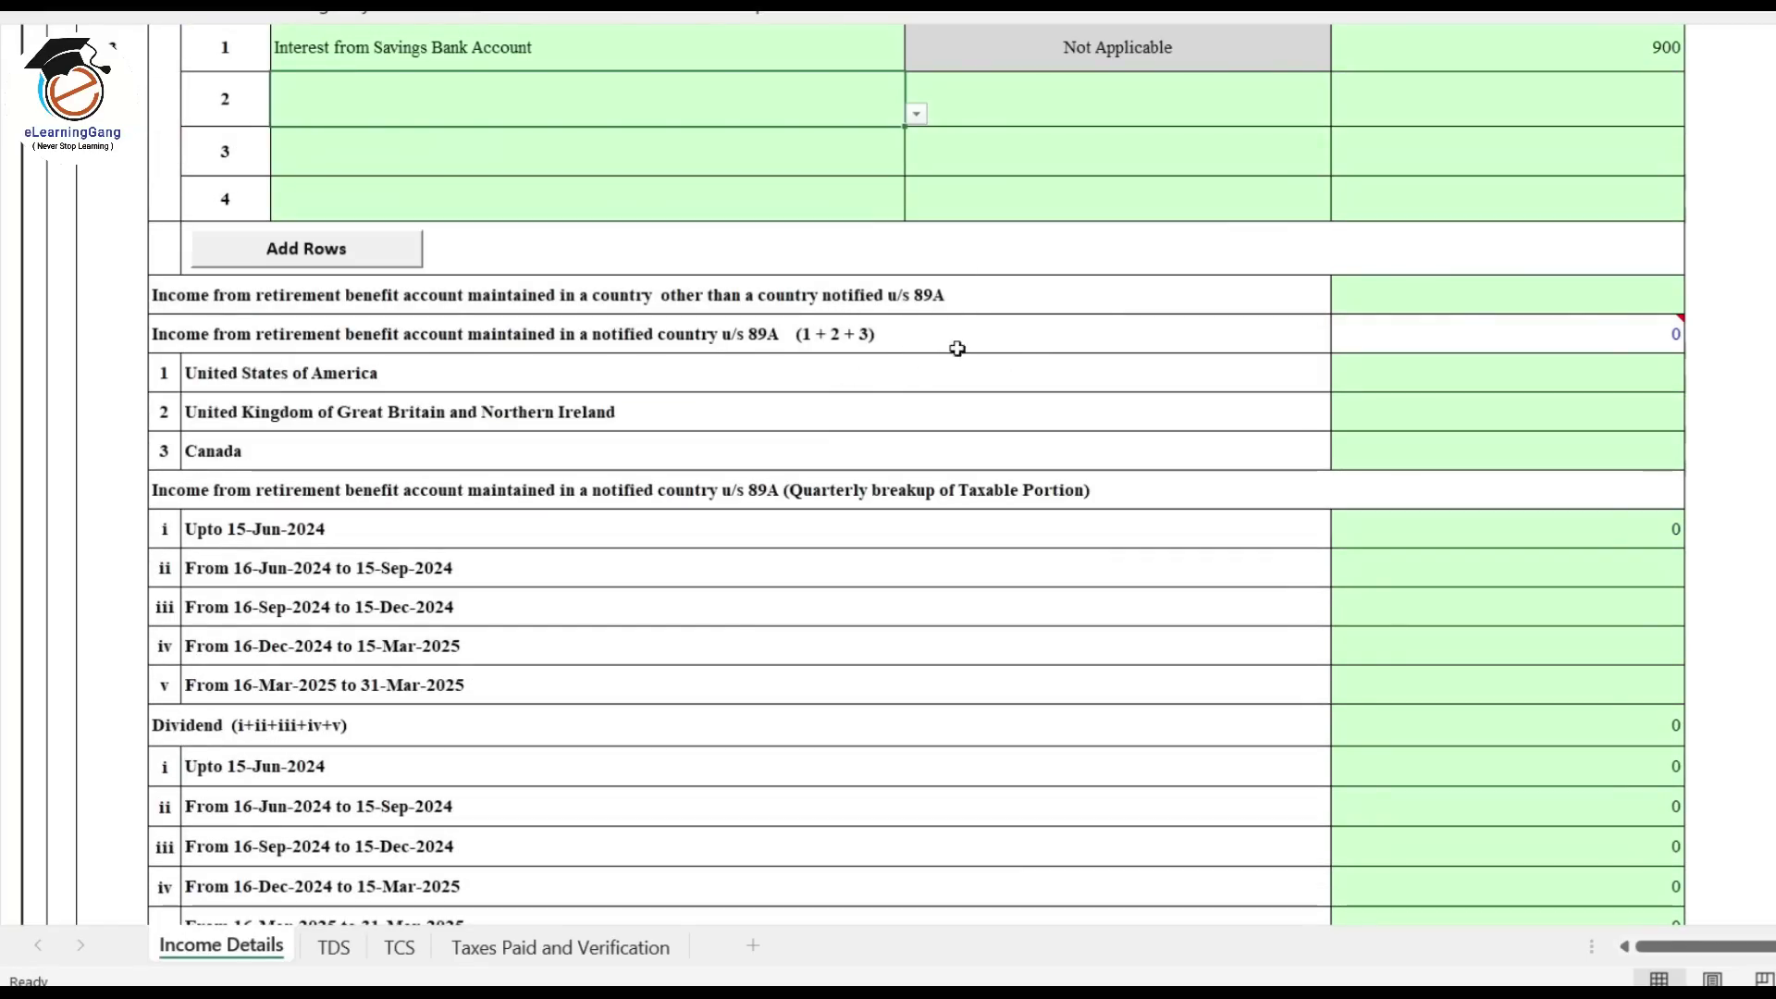
pyautogui.moveTo(1507, 294); pyautogui.dragTo(1540, 441)
pyautogui.click(1214, 390)
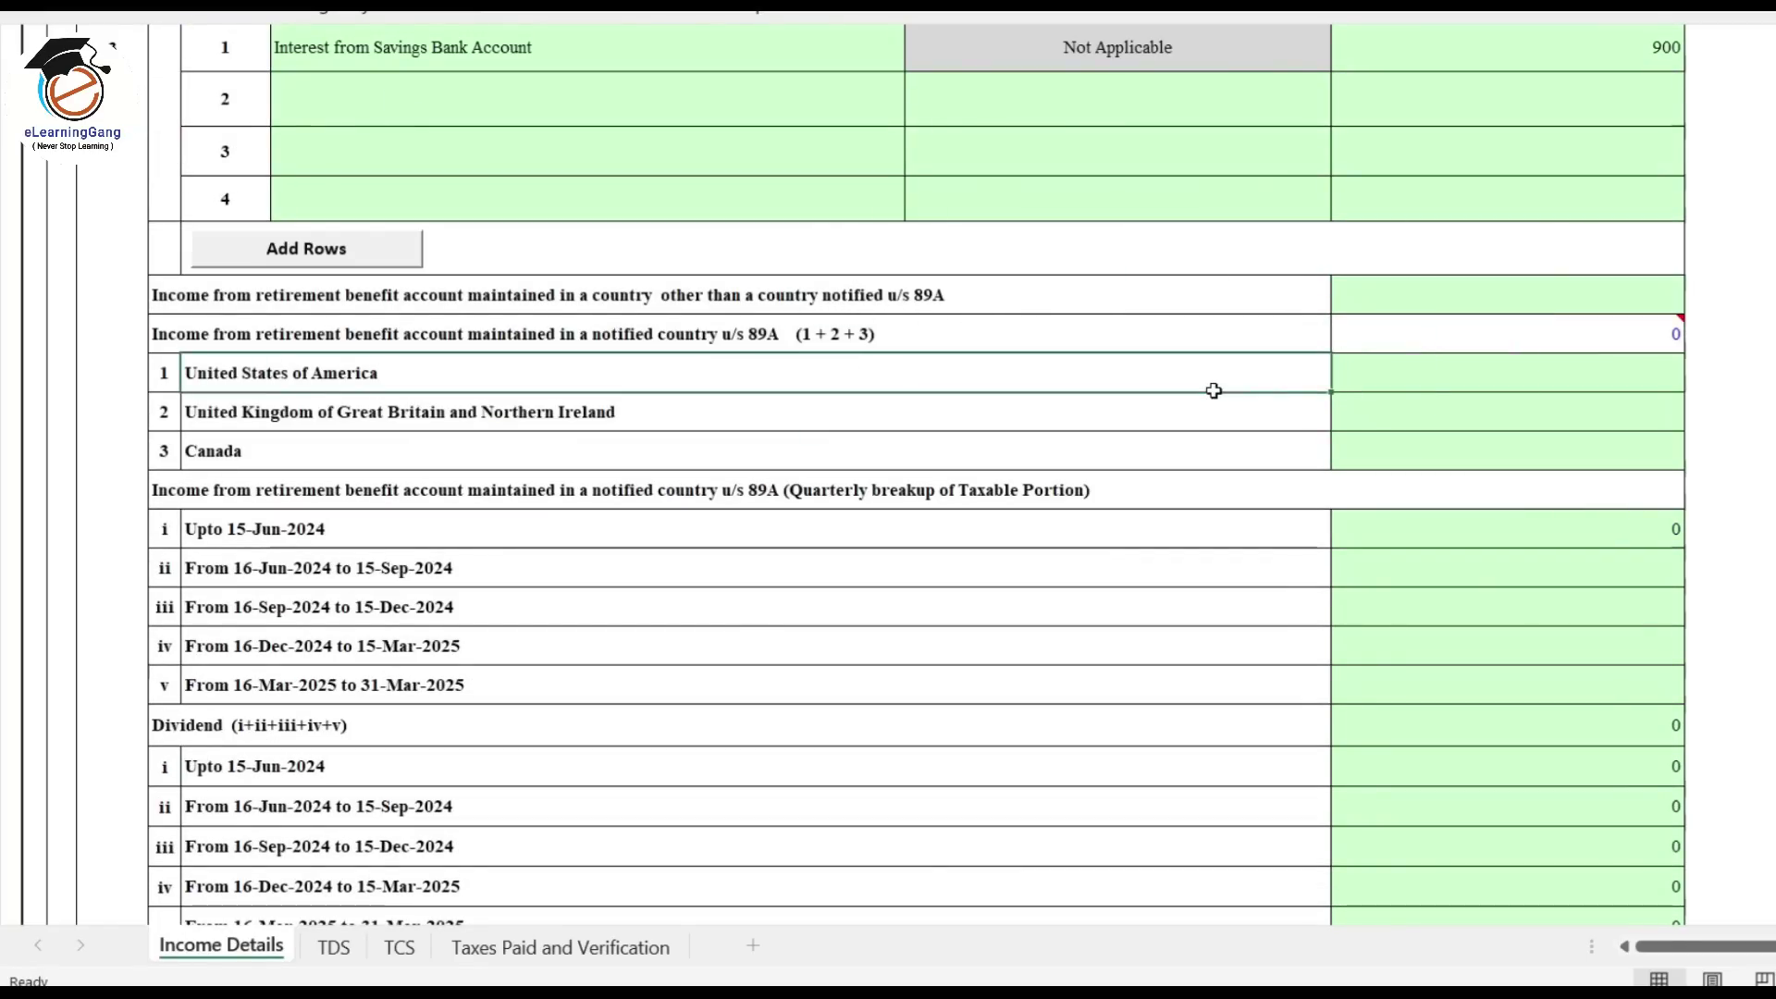
pyautogui.scroll(-3, 1214, 390)
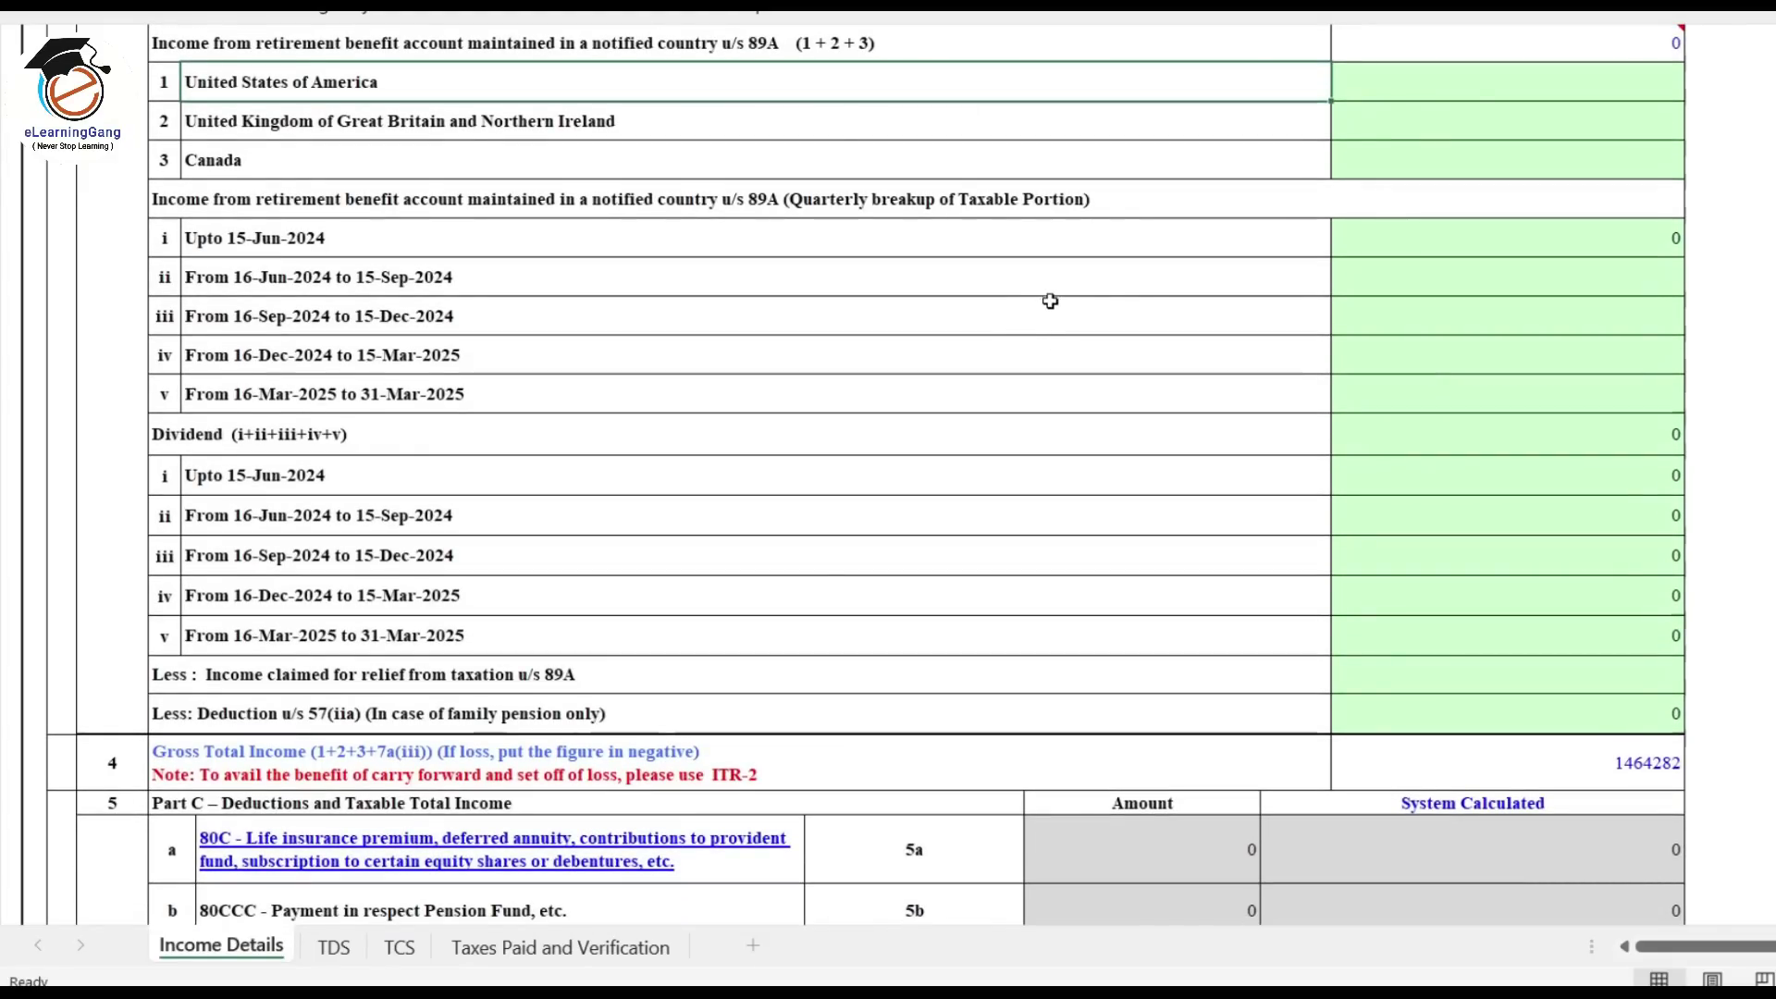
pyautogui.click(1476, 439)
pyautogui.moveTo(1455, 474); pyautogui.dragTo(1484, 584)
pyautogui.click(1618, 445)
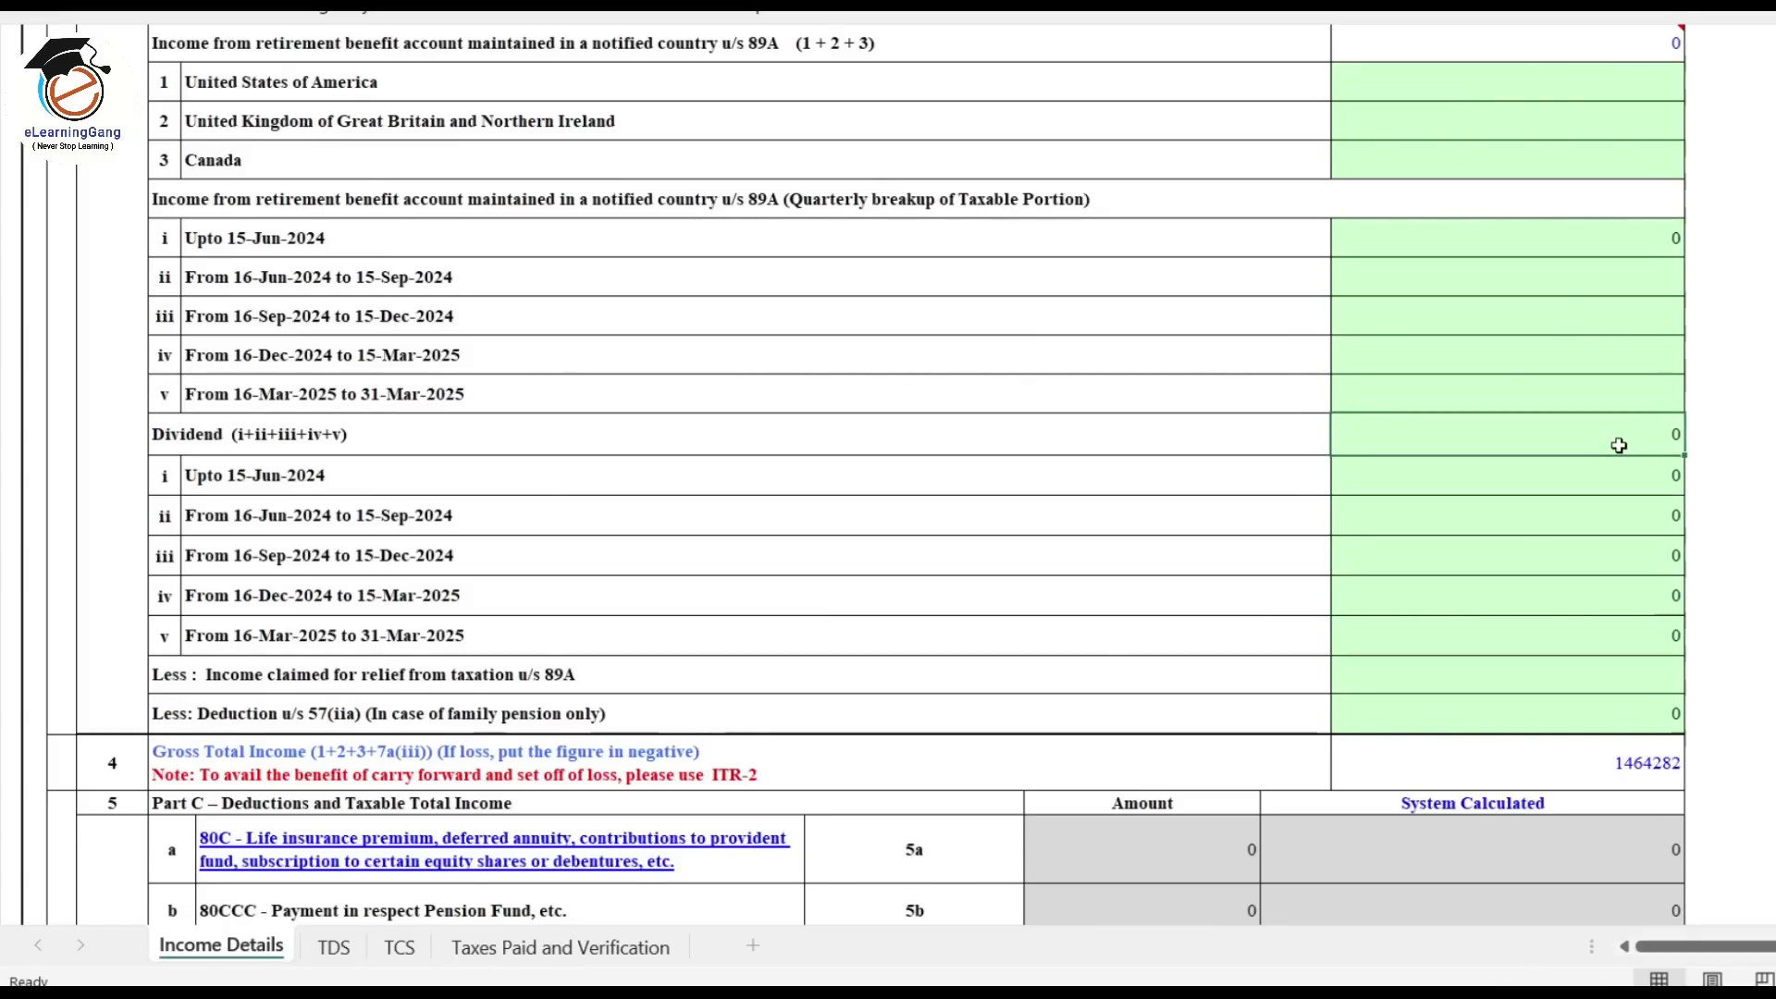
pyautogui.write('84')
pyautogui.press('Return')
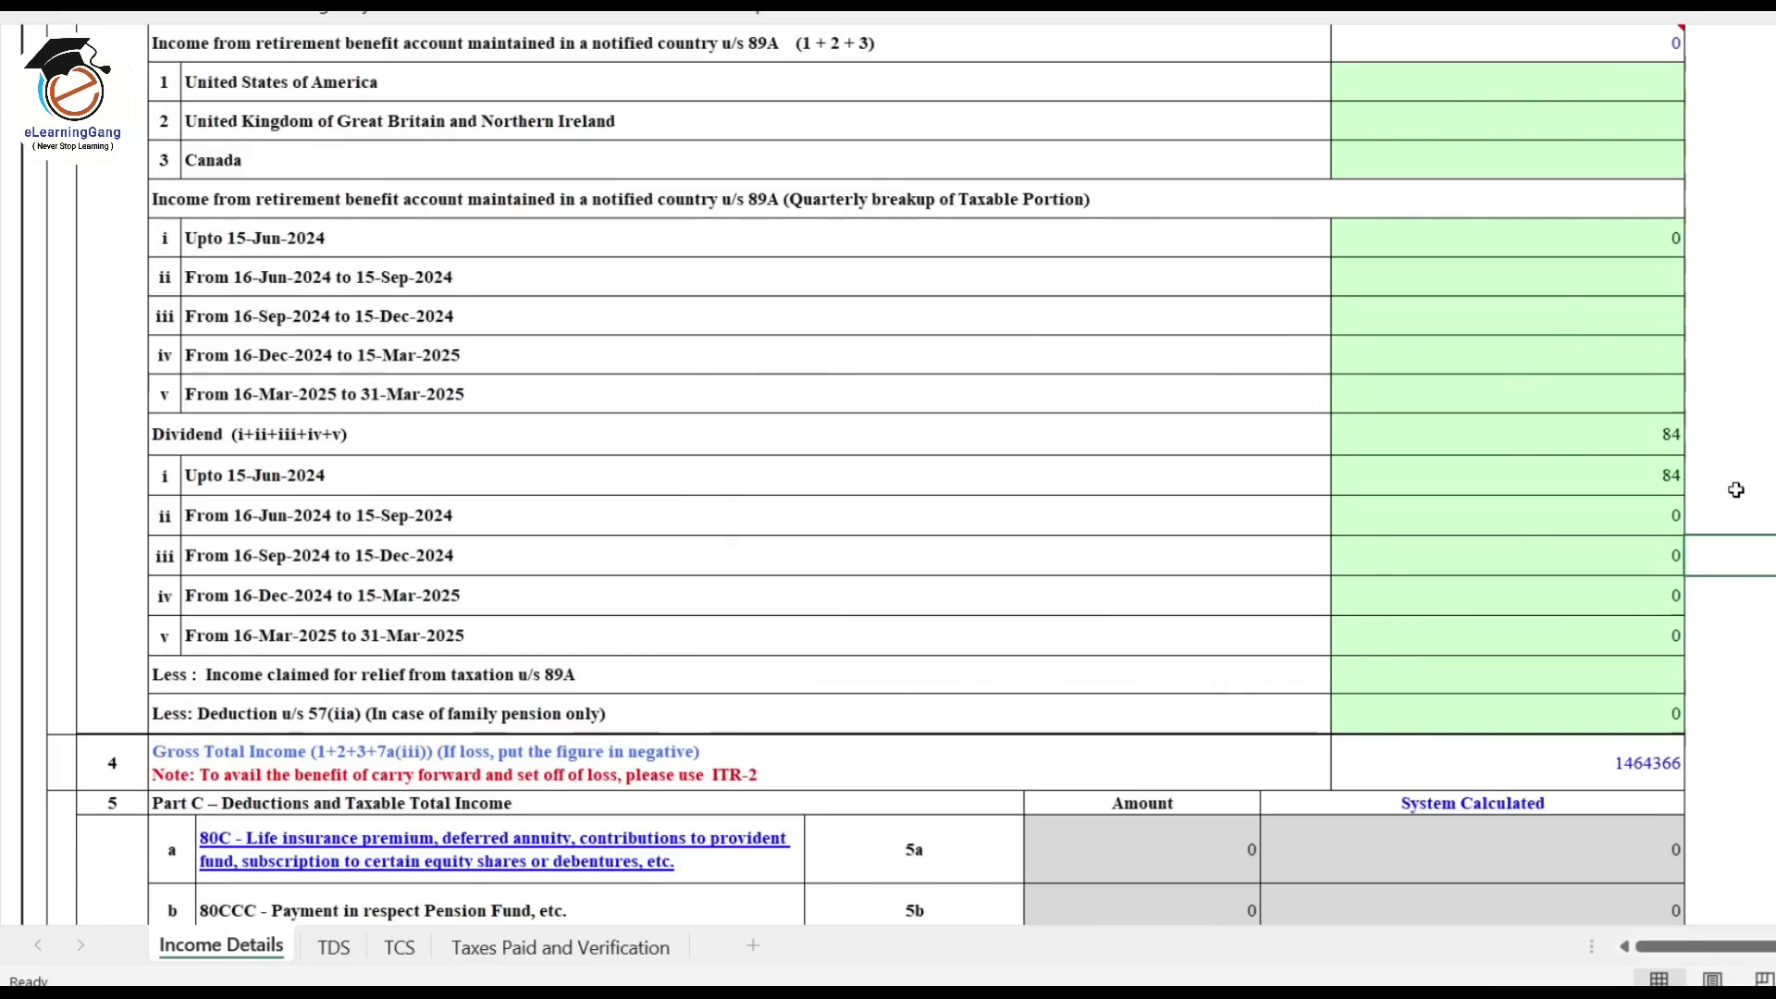
# Step: Enter 50000 as the 80CCD(2) deduction for the employer's contribution to the Central Government pension scheme
pyautogui.scroll(-5, 1737, 489)
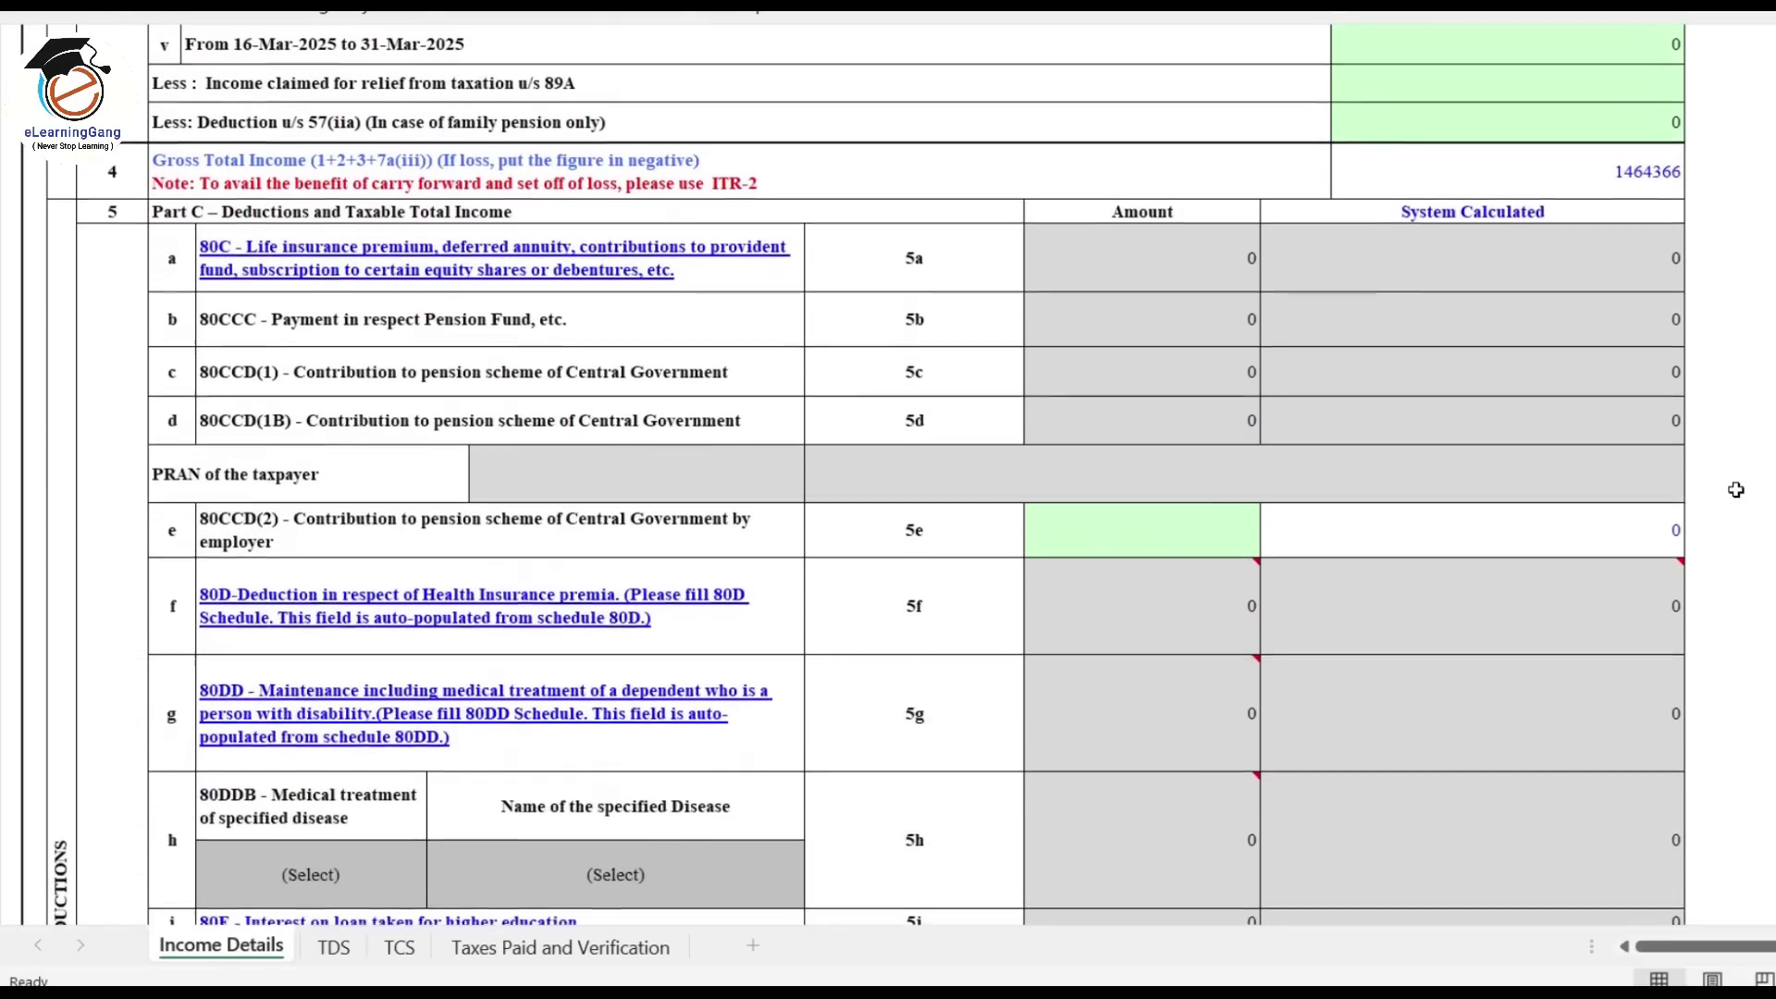
pyautogui.scroll(-1, 1736, 489)
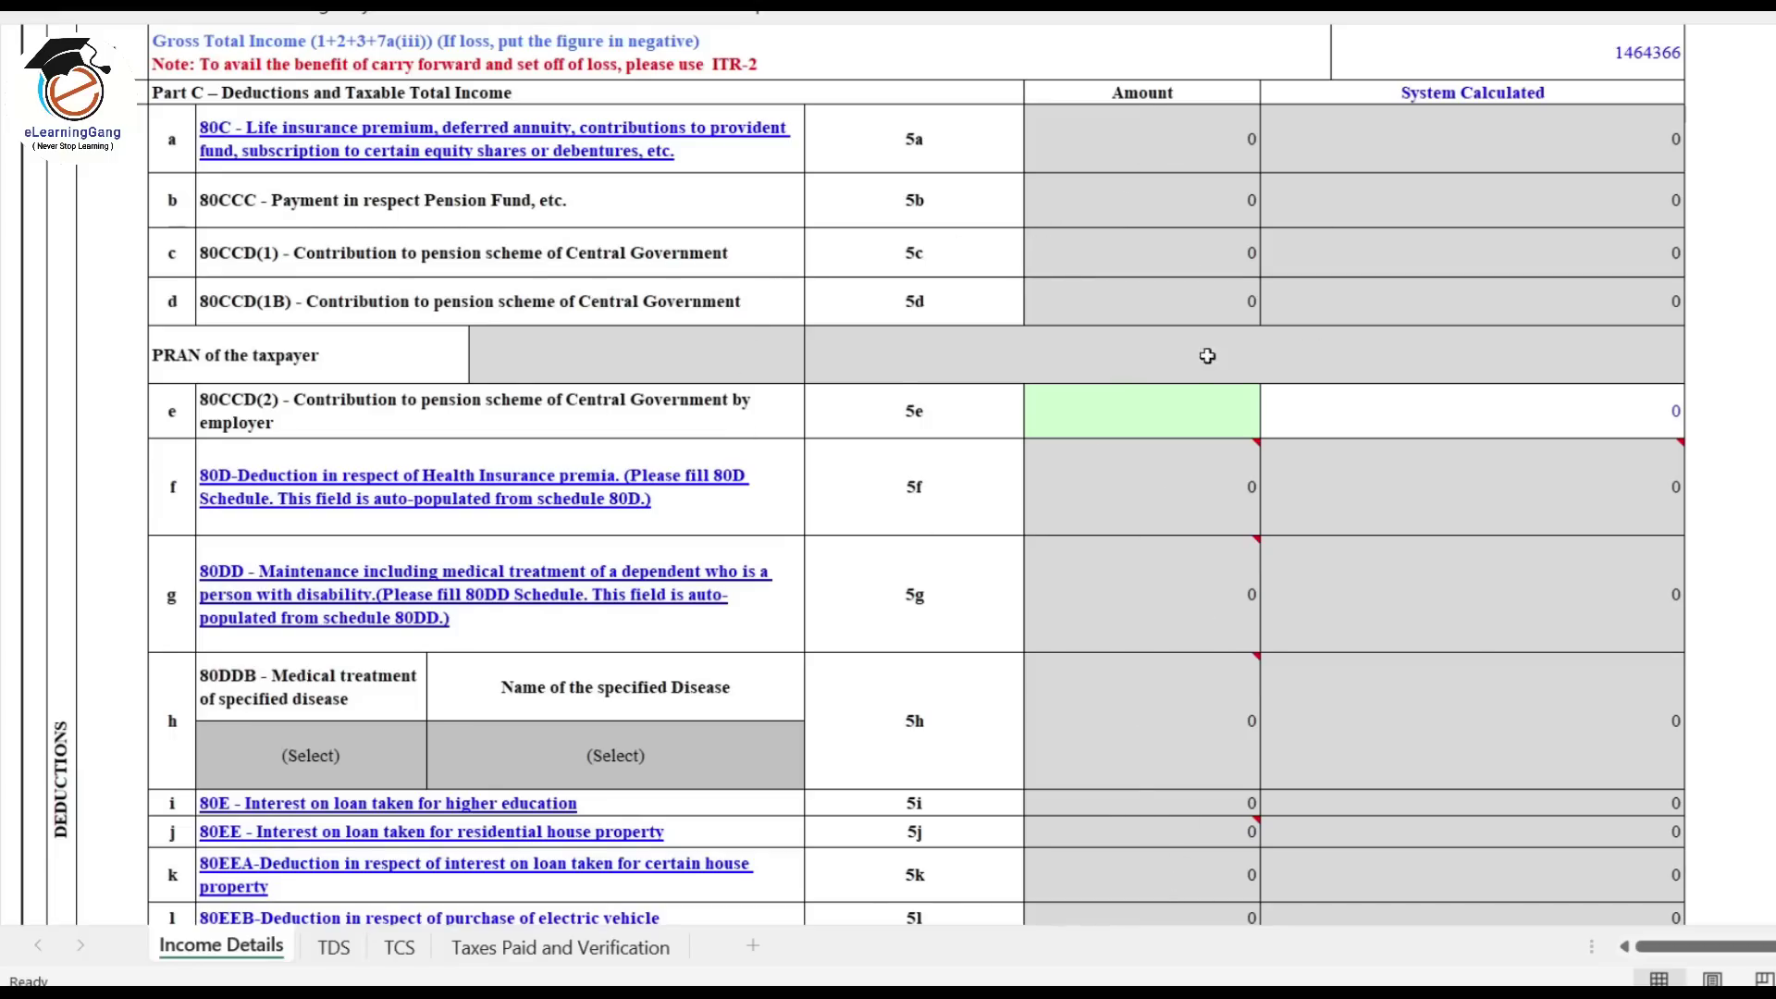
pyautogui.click(1194, 140)
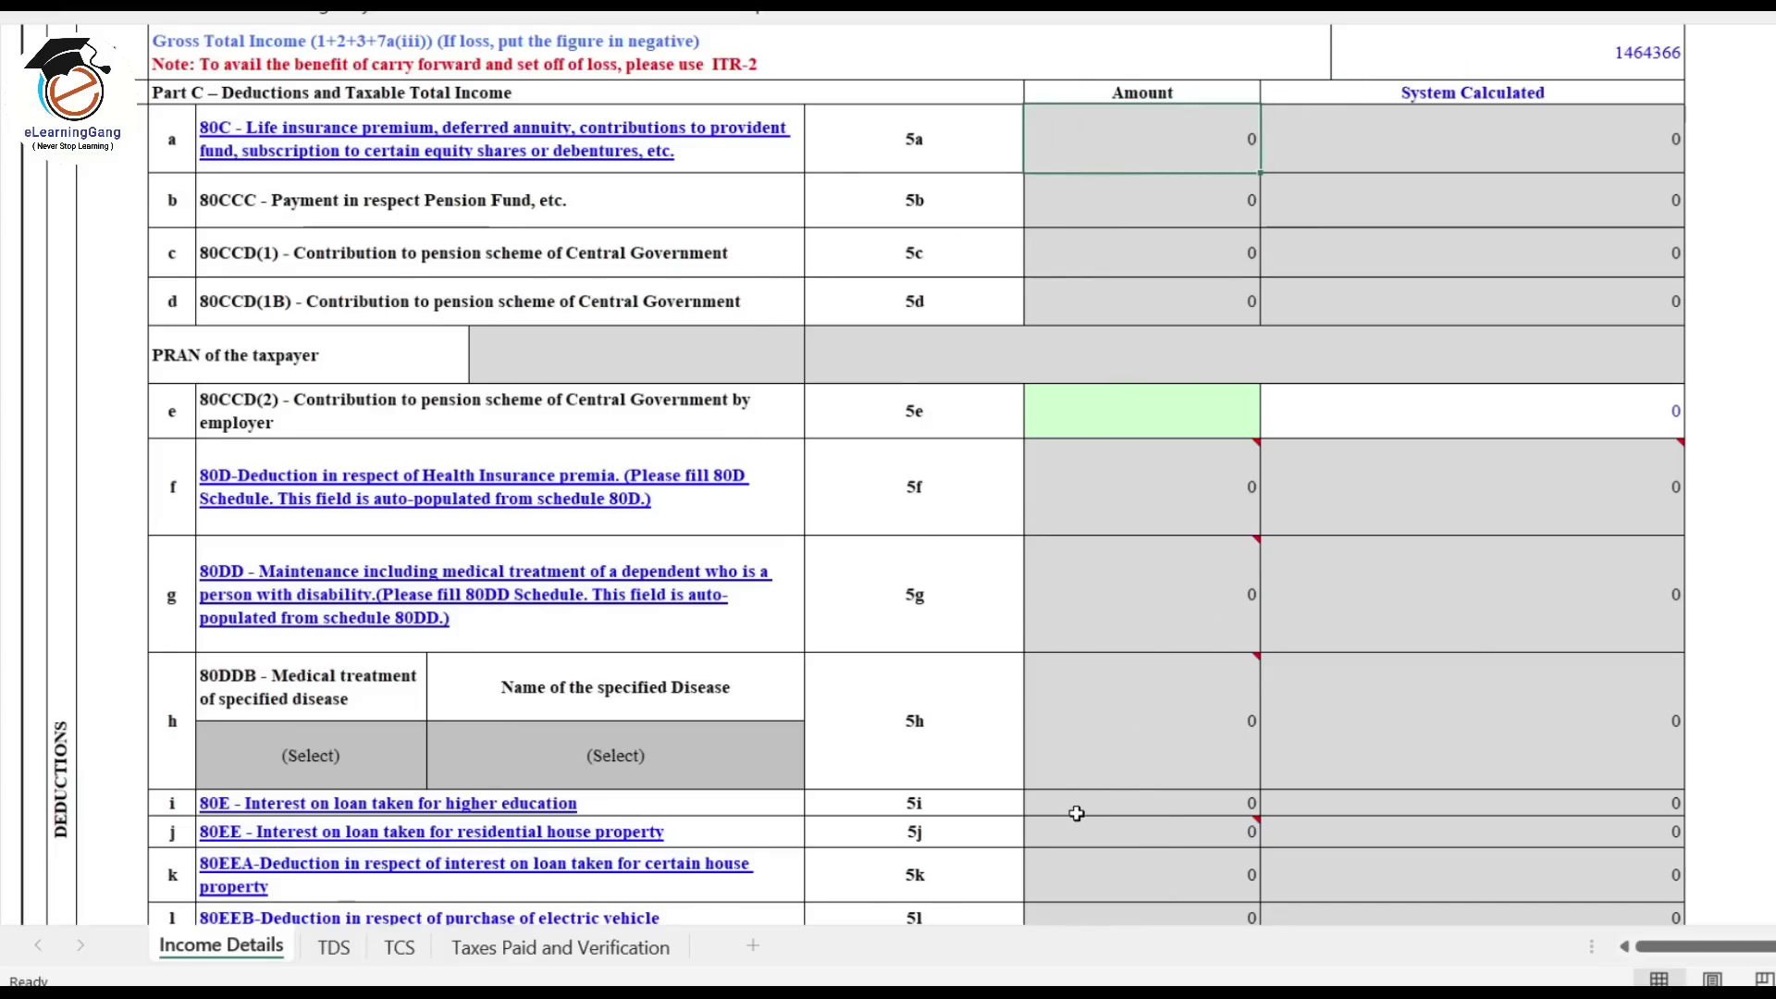
pyautogui.click(1168, 413)
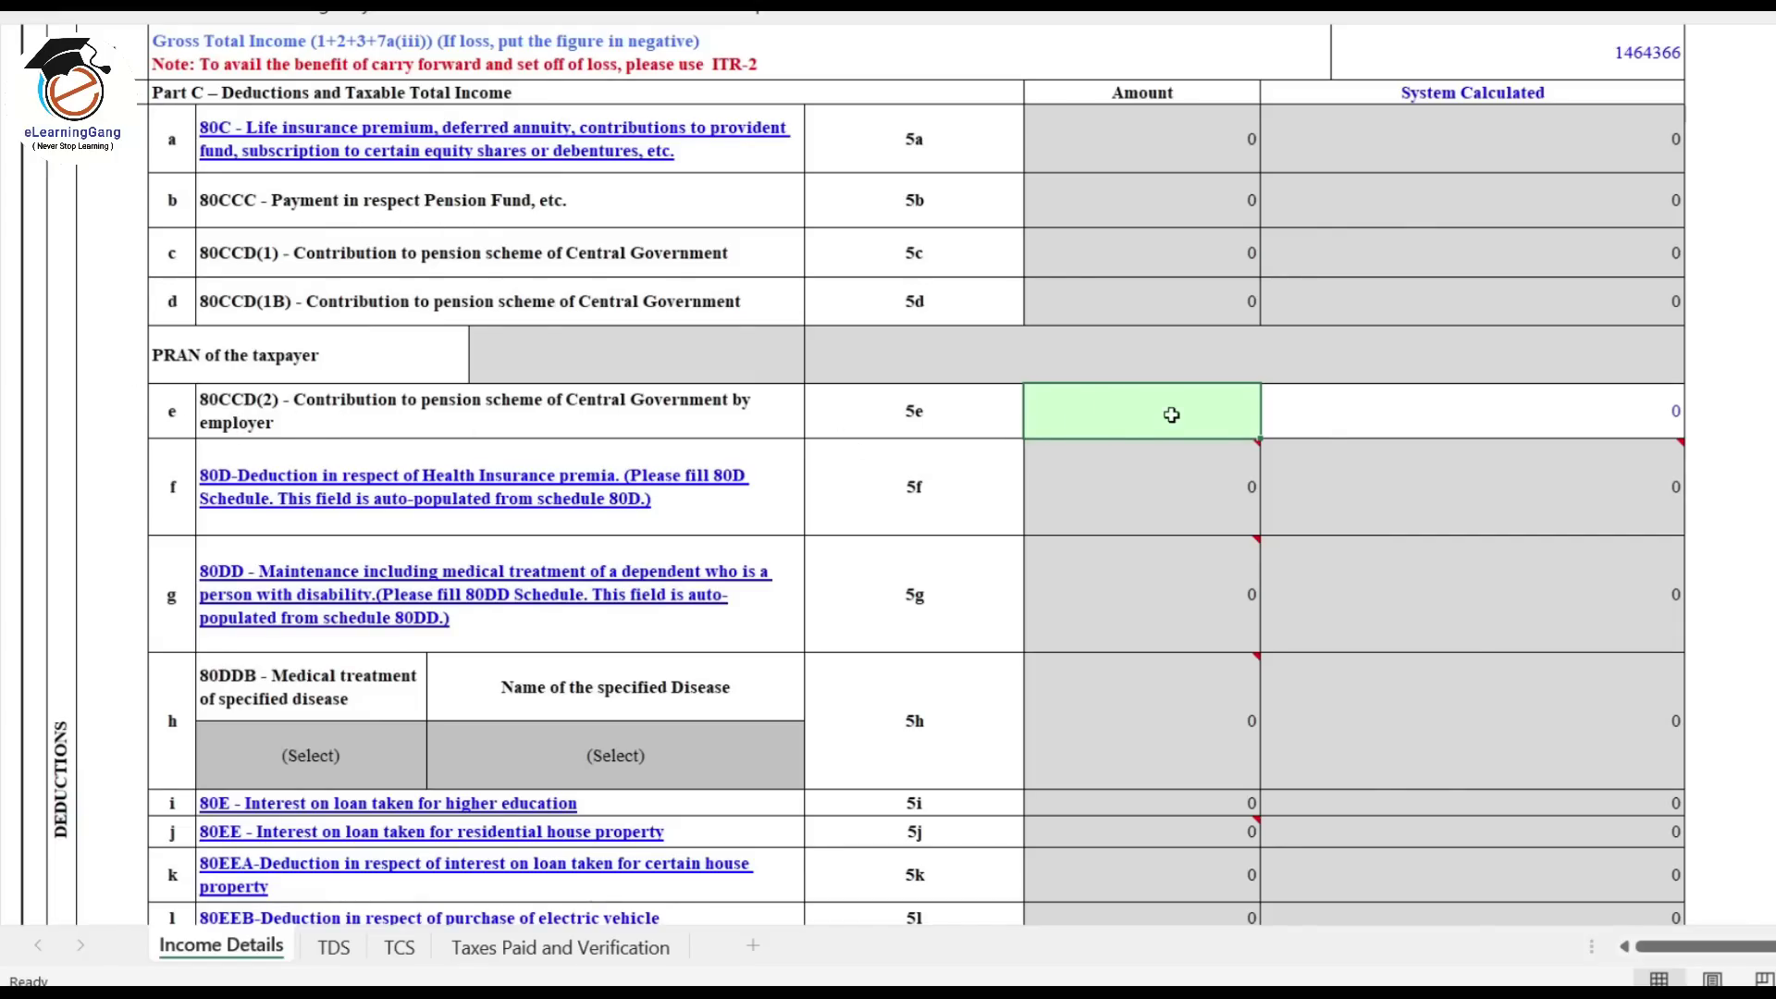
pyautogui.write('50000')
pyautogui.click(1360, 425)
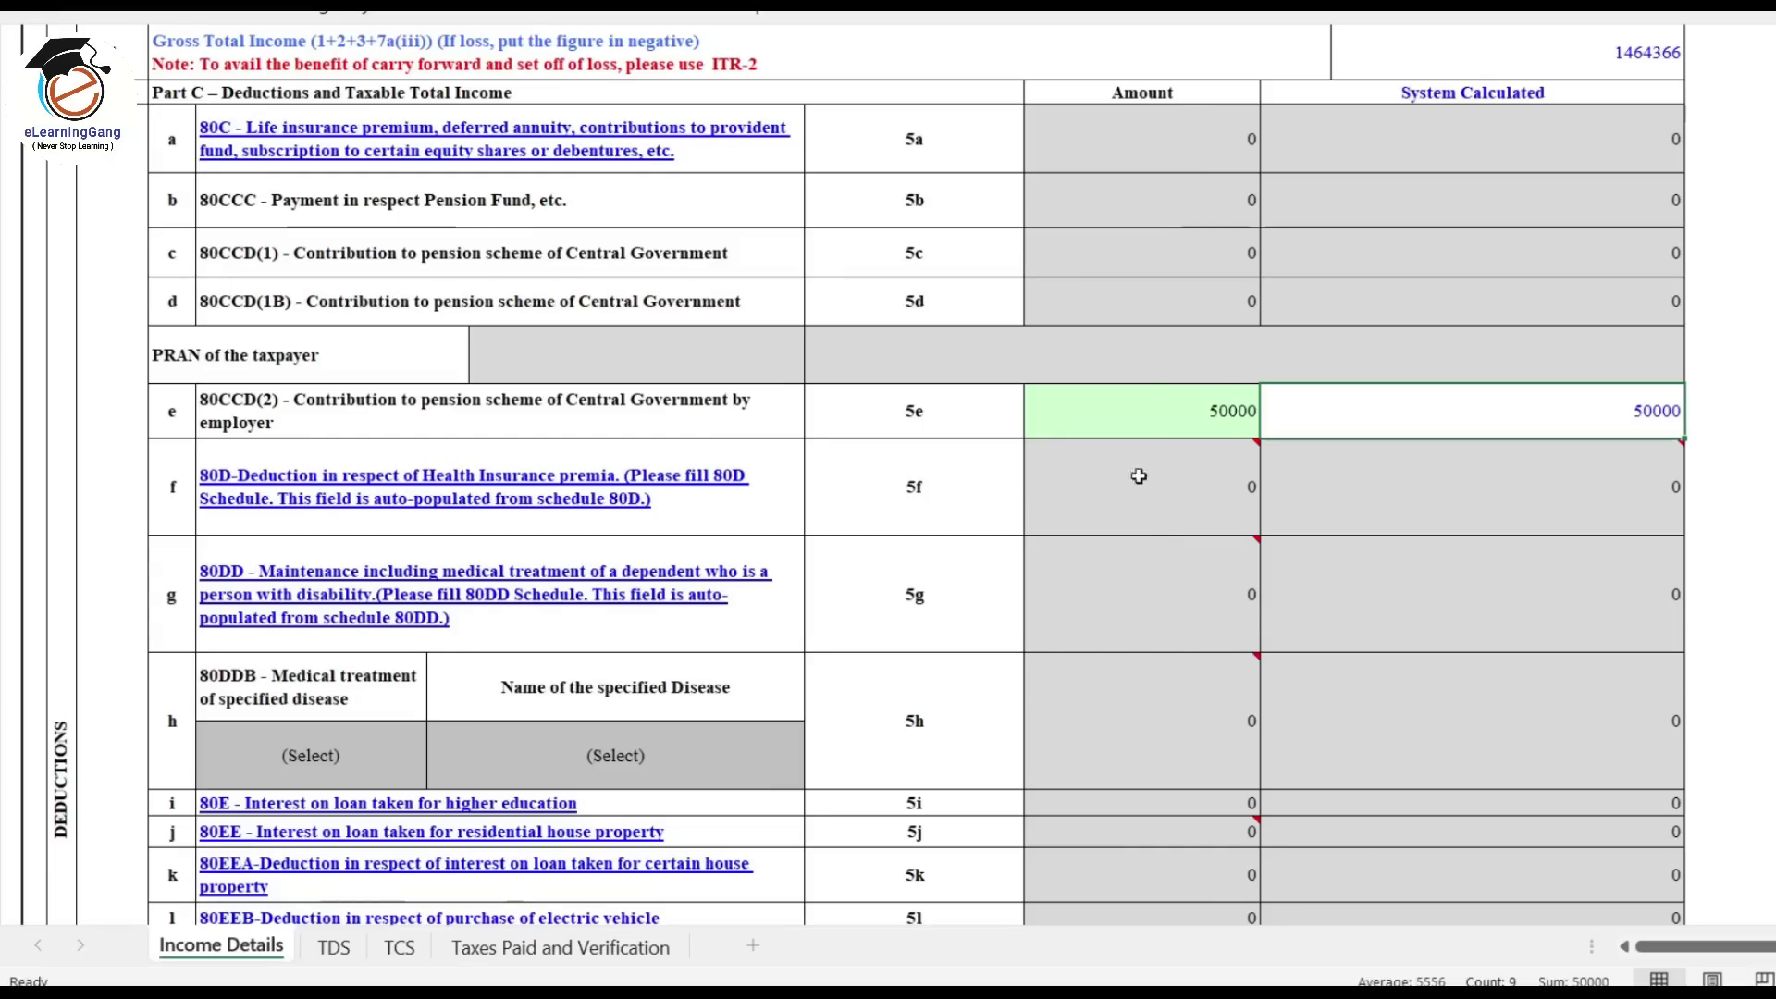
pyautogui.moveTo(1369, 282); pyautogui.dragTo(1304, 159)
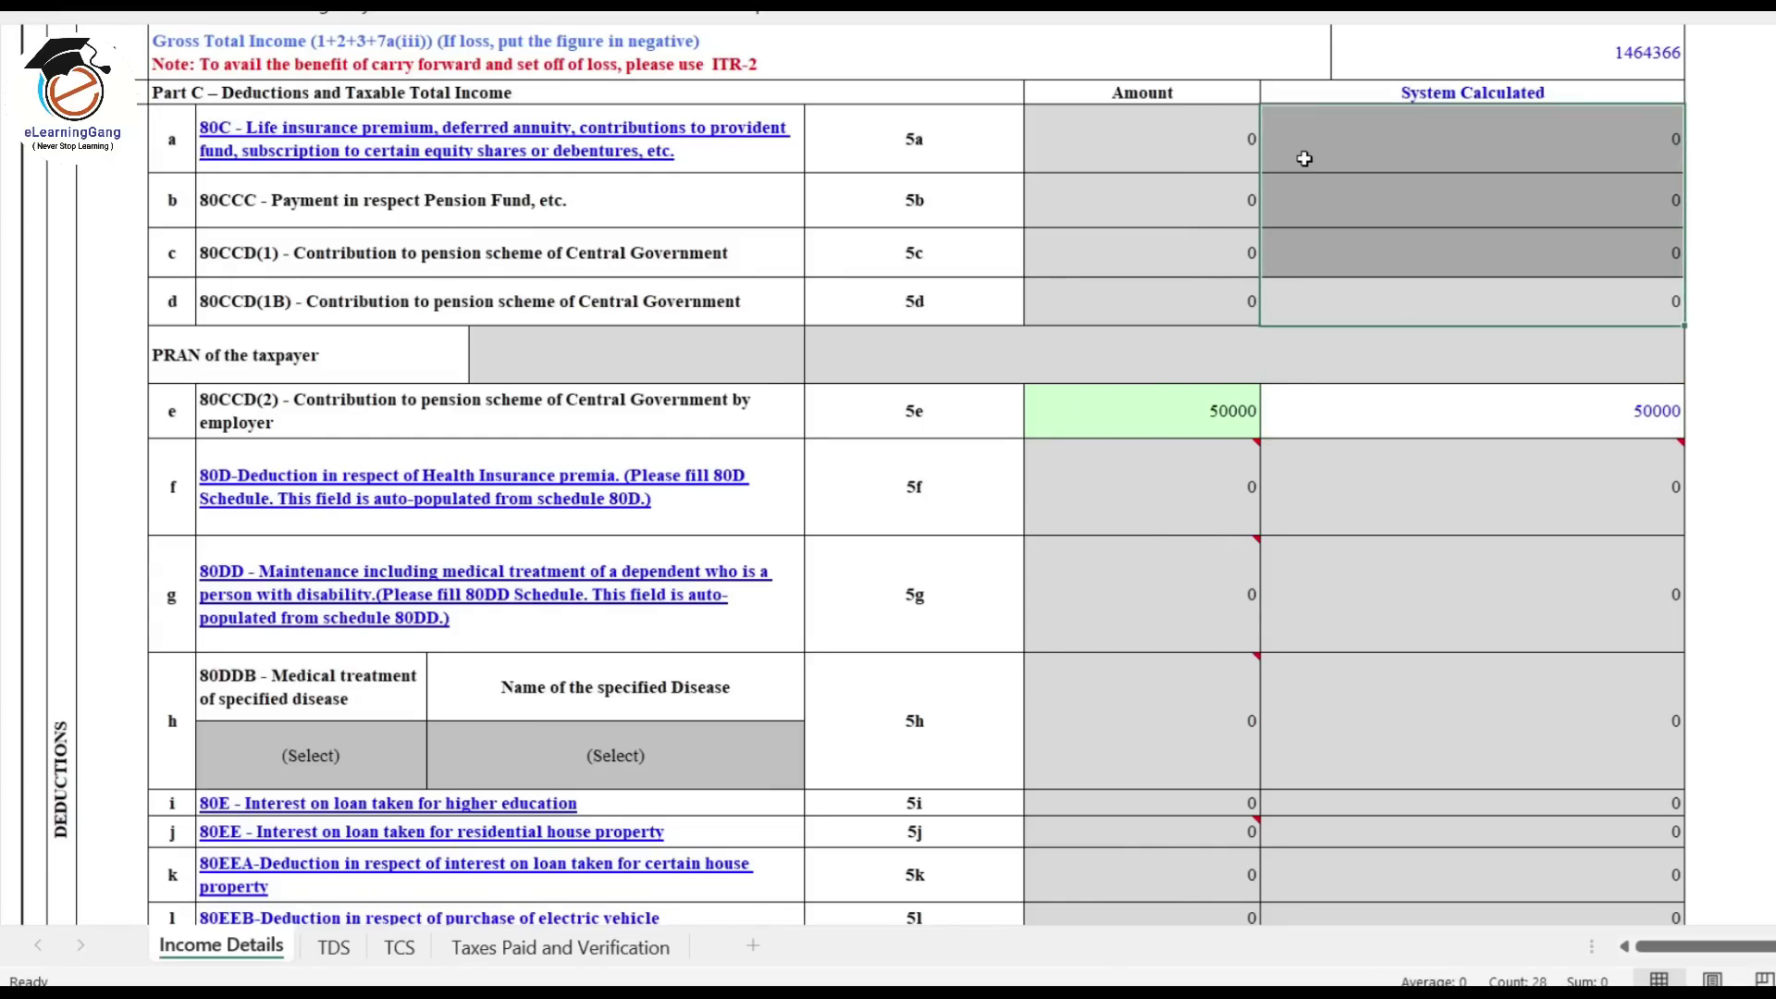
pyautogui.click(1190, 163)
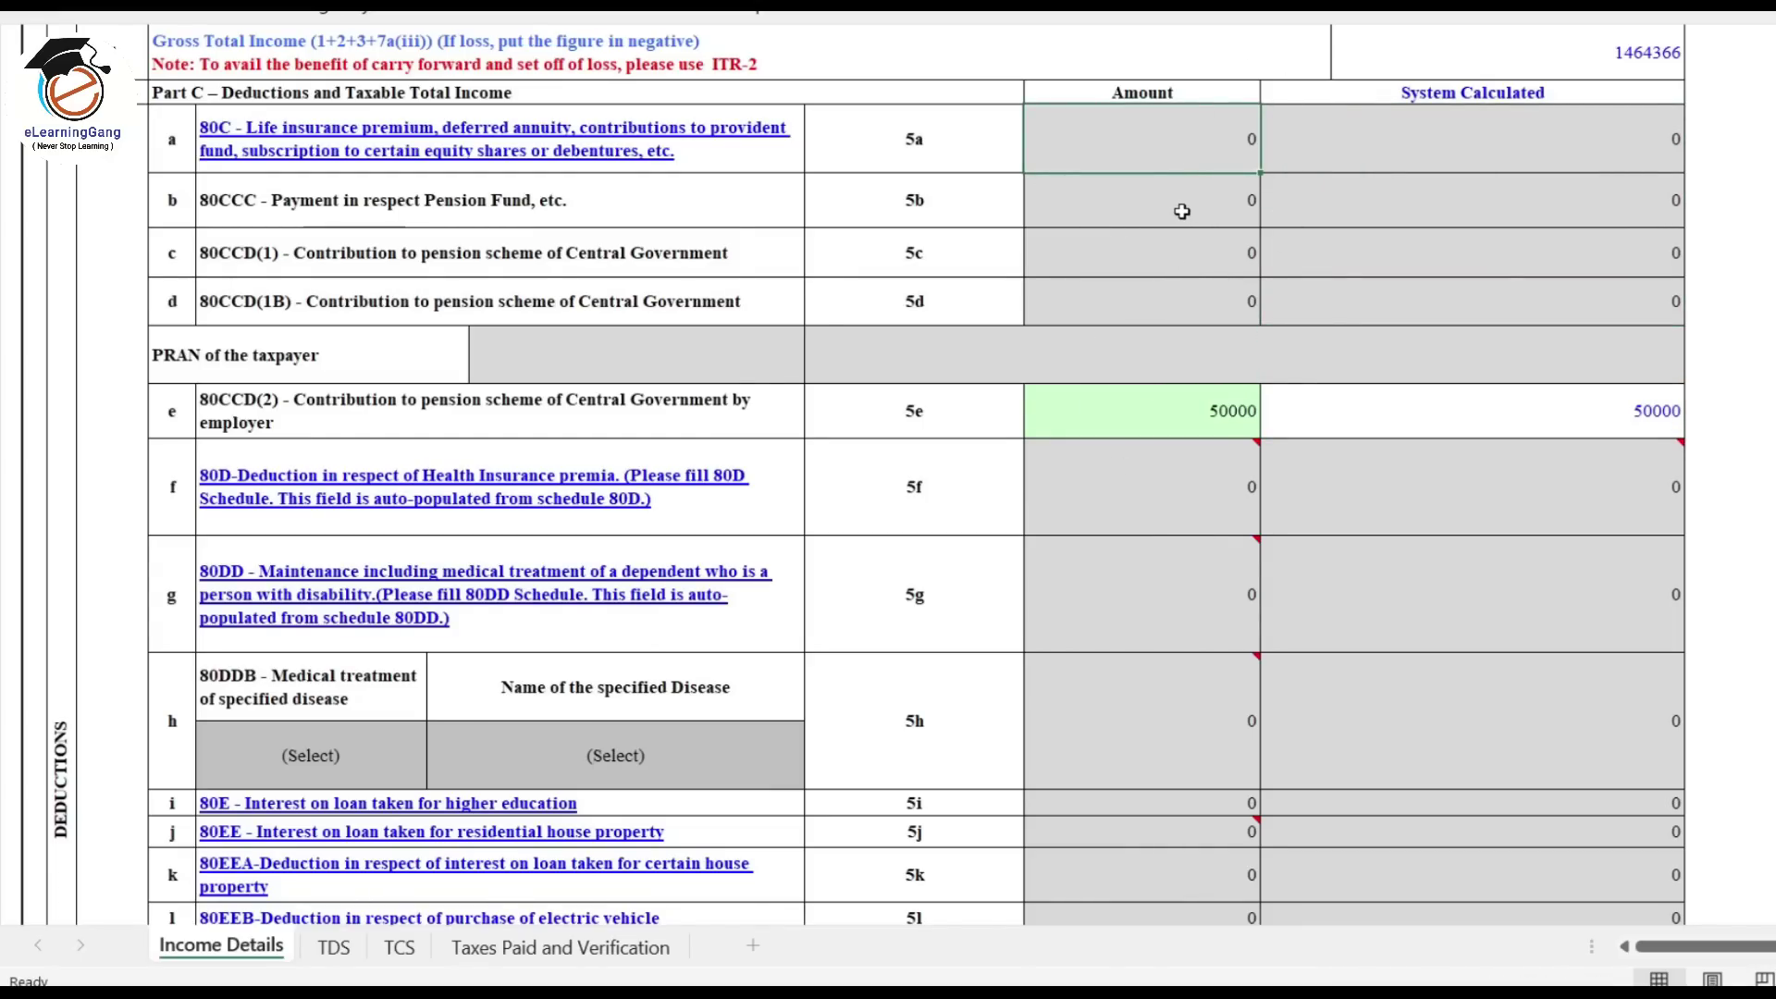
# Step: Set the nature of income in the first exempt income row to Sec 10(12) Recognized Provident Fund received
pyautogui.scroll(-6, 1182, 212)
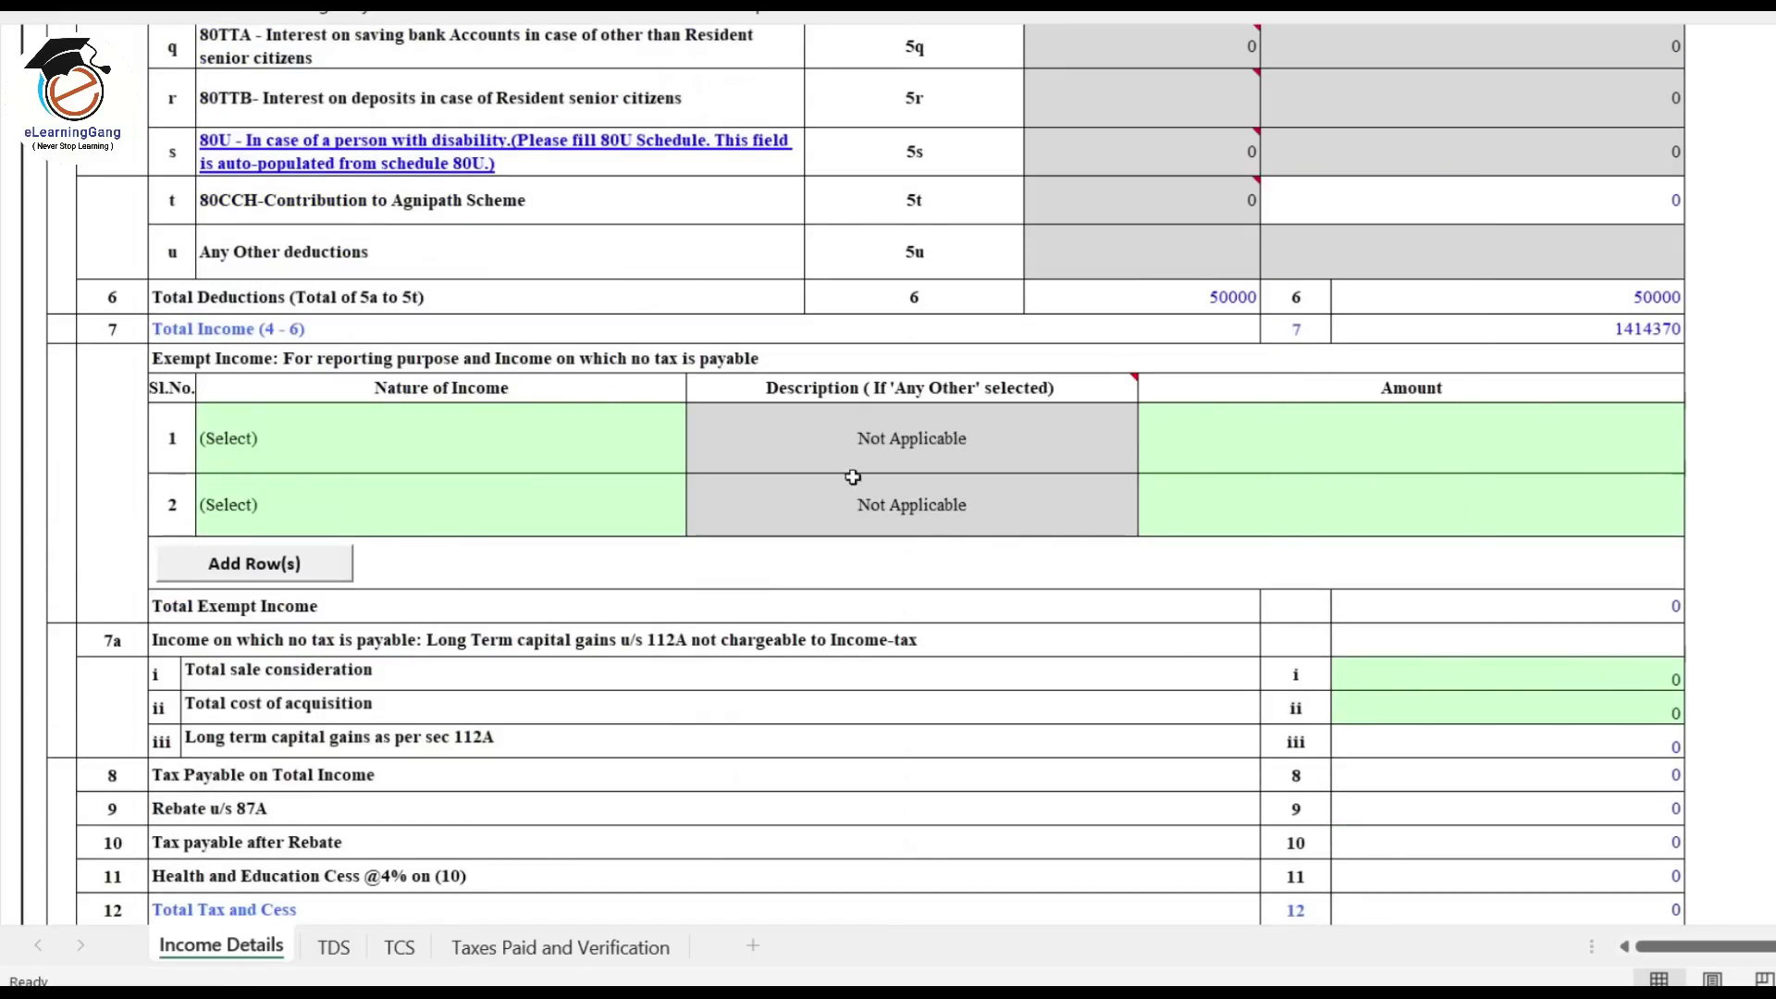
pyautogui.click(359, 440)
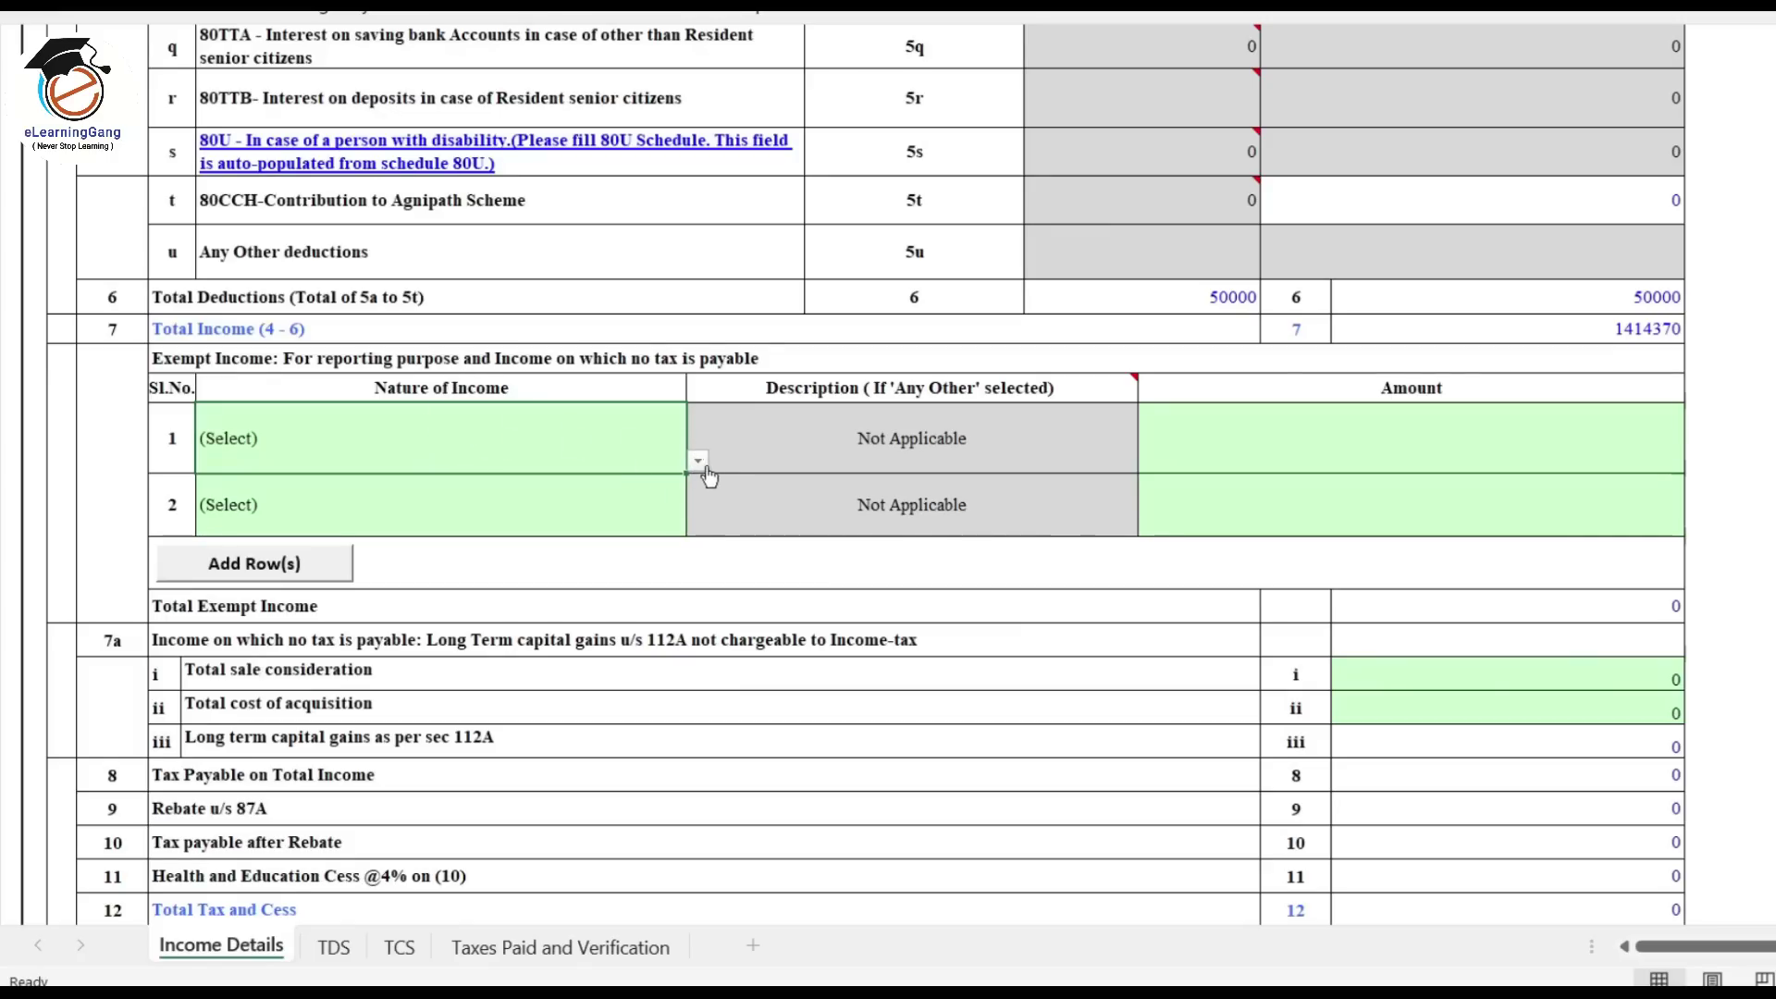
pyautogui.click(697, 462)
pyautogui.moveTo(695, 523)
pyautogui.mouseDown()
pyautogui.moveTo(703, 592)
pyautogui.moveTo(706, 490)
pyautogui.mouseUp()
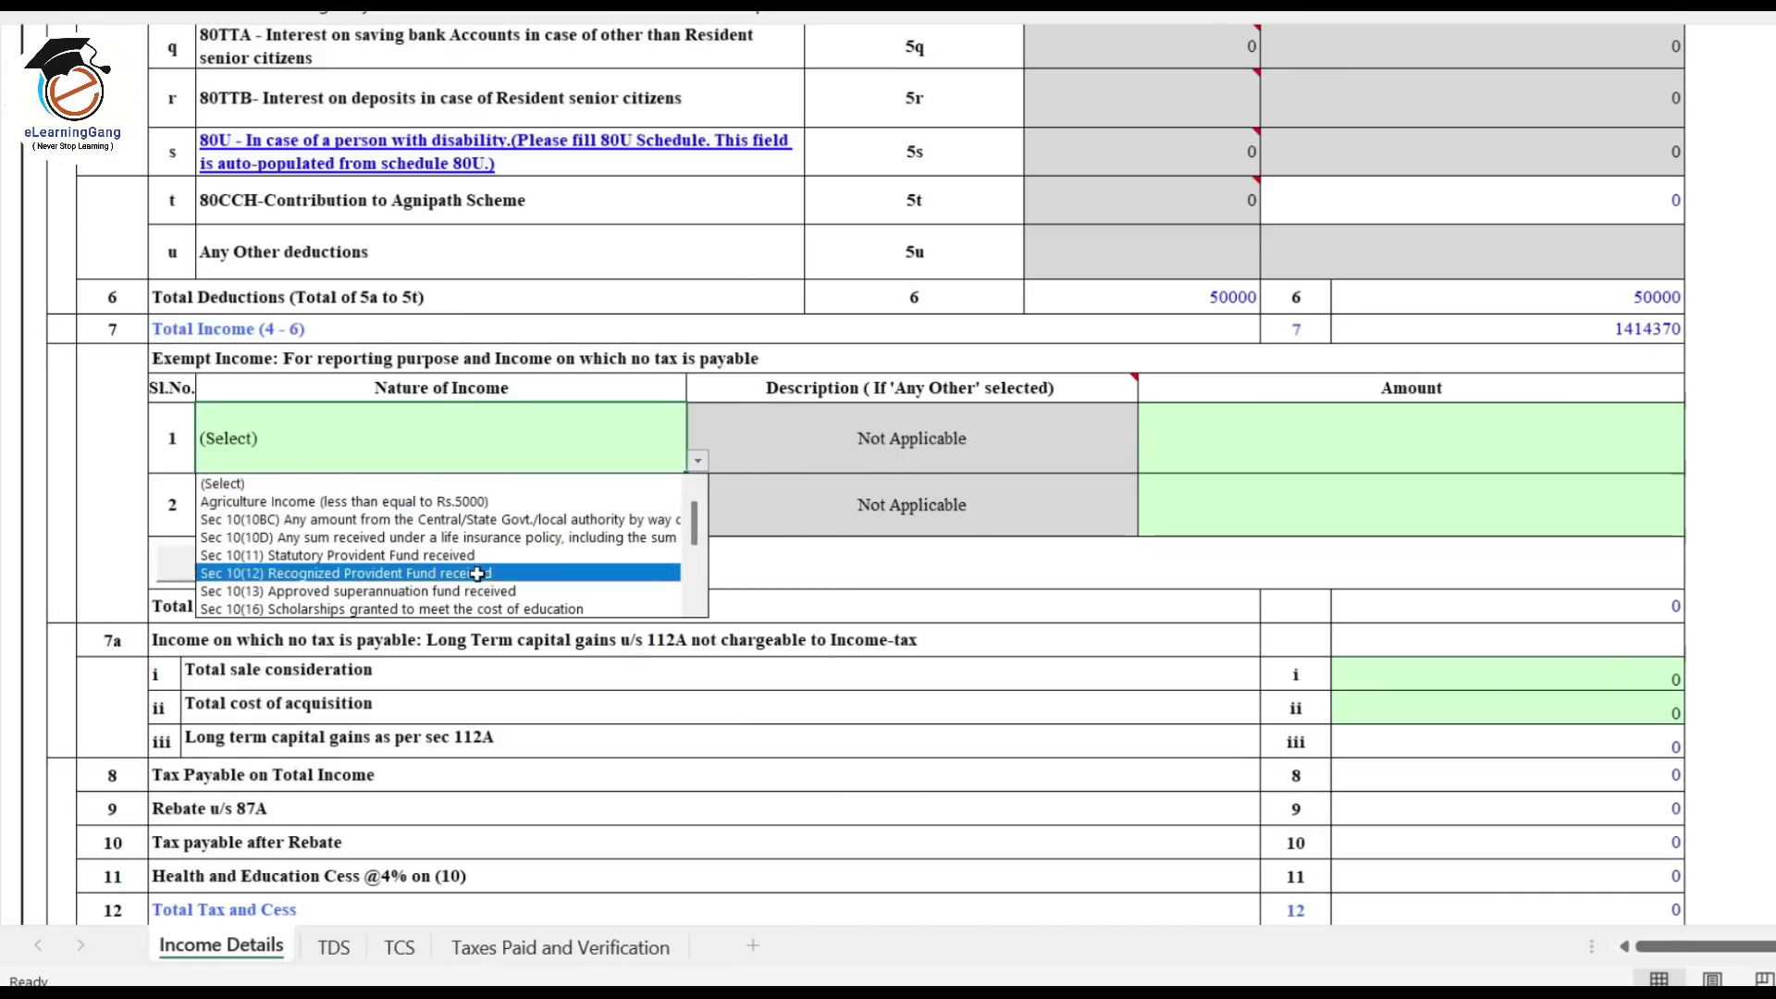
pyautogui.click(370, 573)
pyautogui.click(1495, 448)
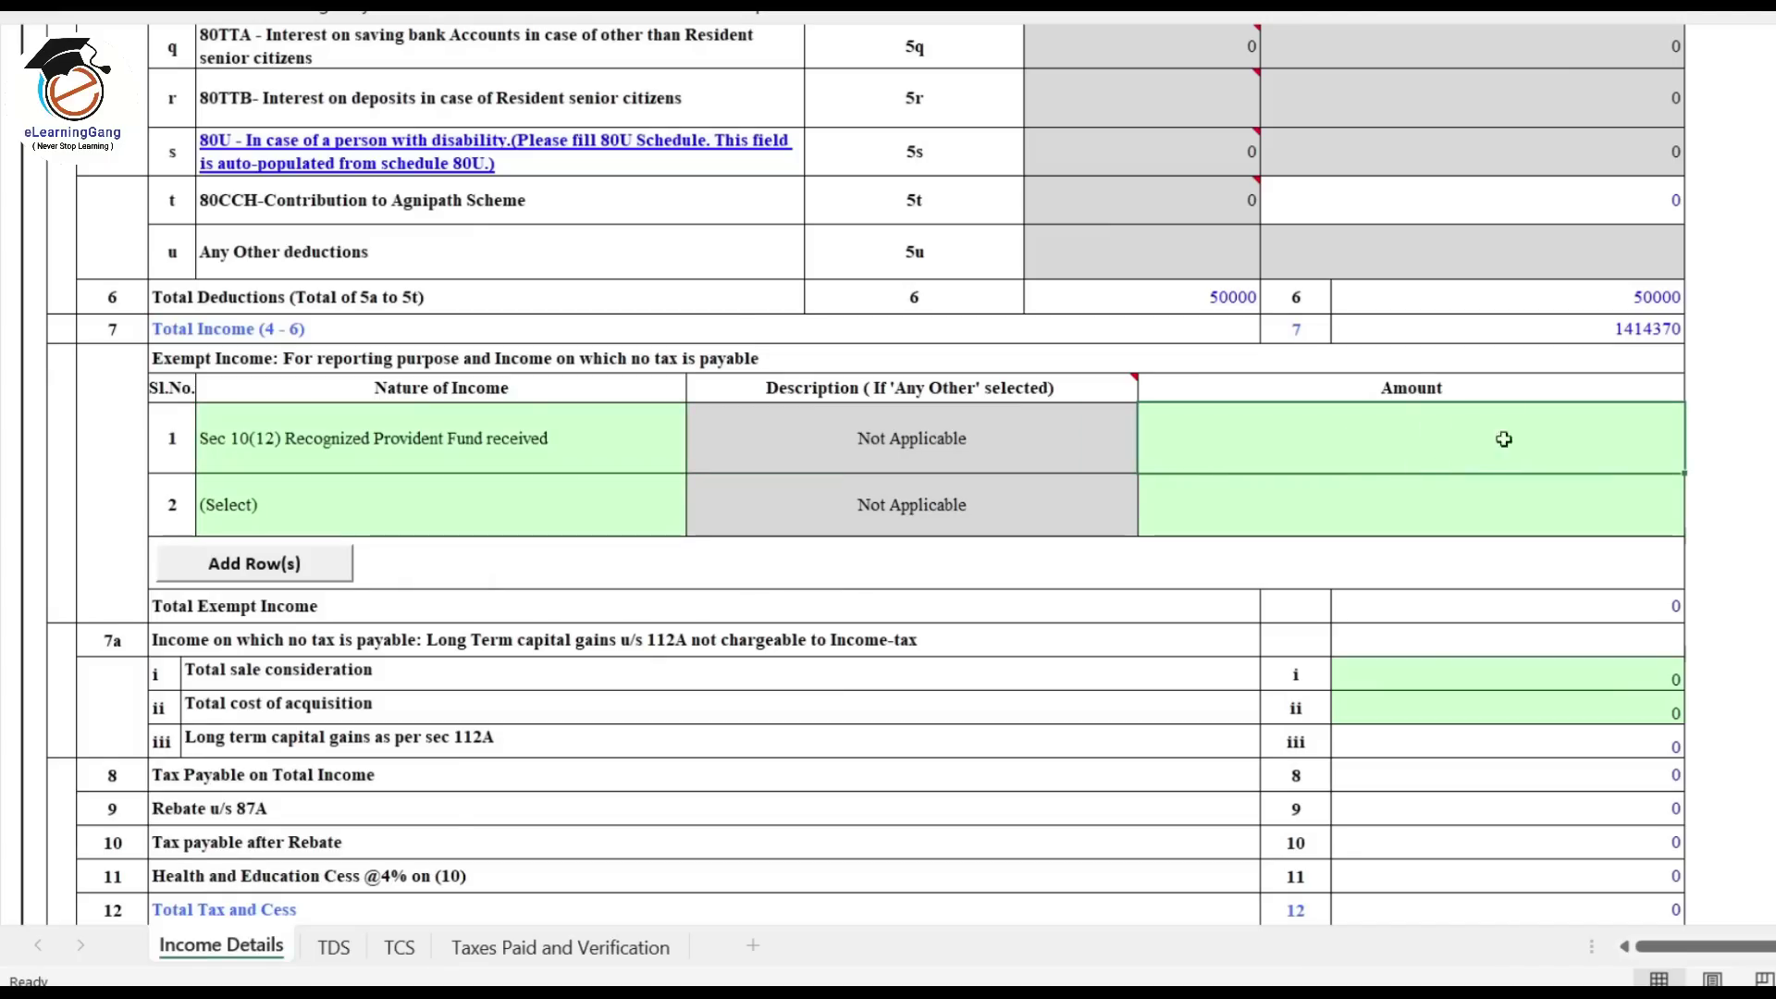
# Step: Reset the nature of income in the first exempt income row to (Select)
pyautogui.click(638, 463)
pyautogui.click(697, 461)
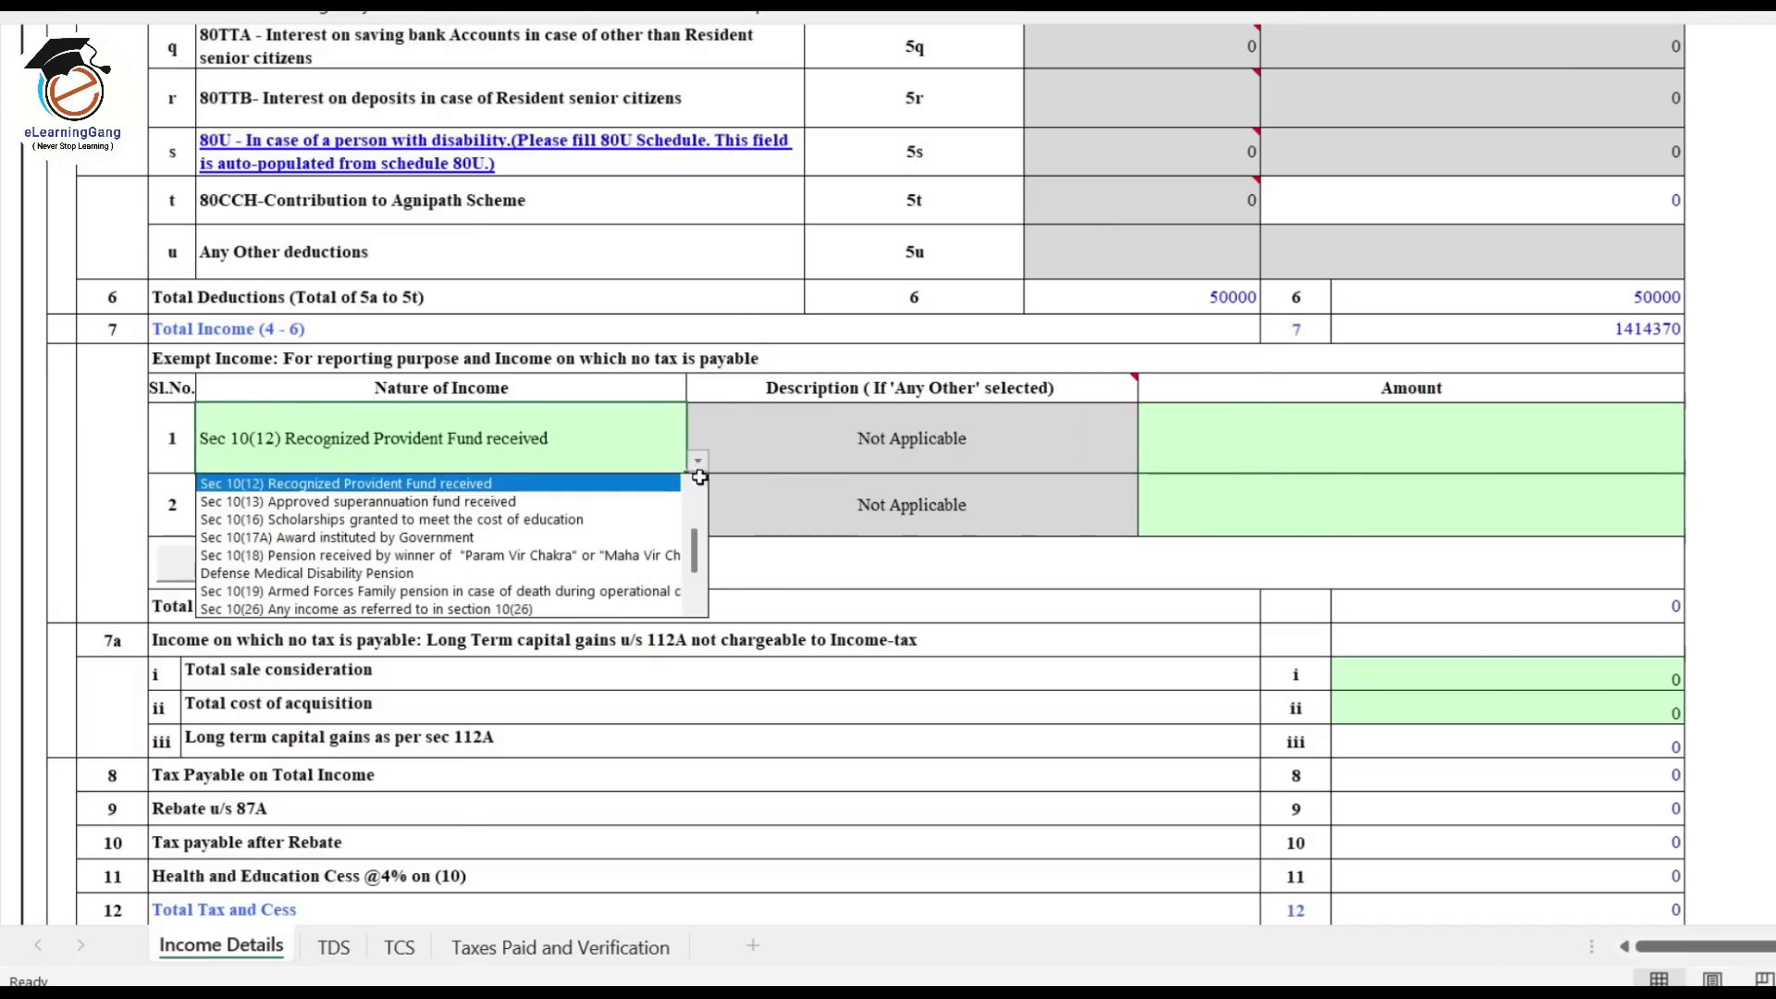
pyautogui.click(278, 482)
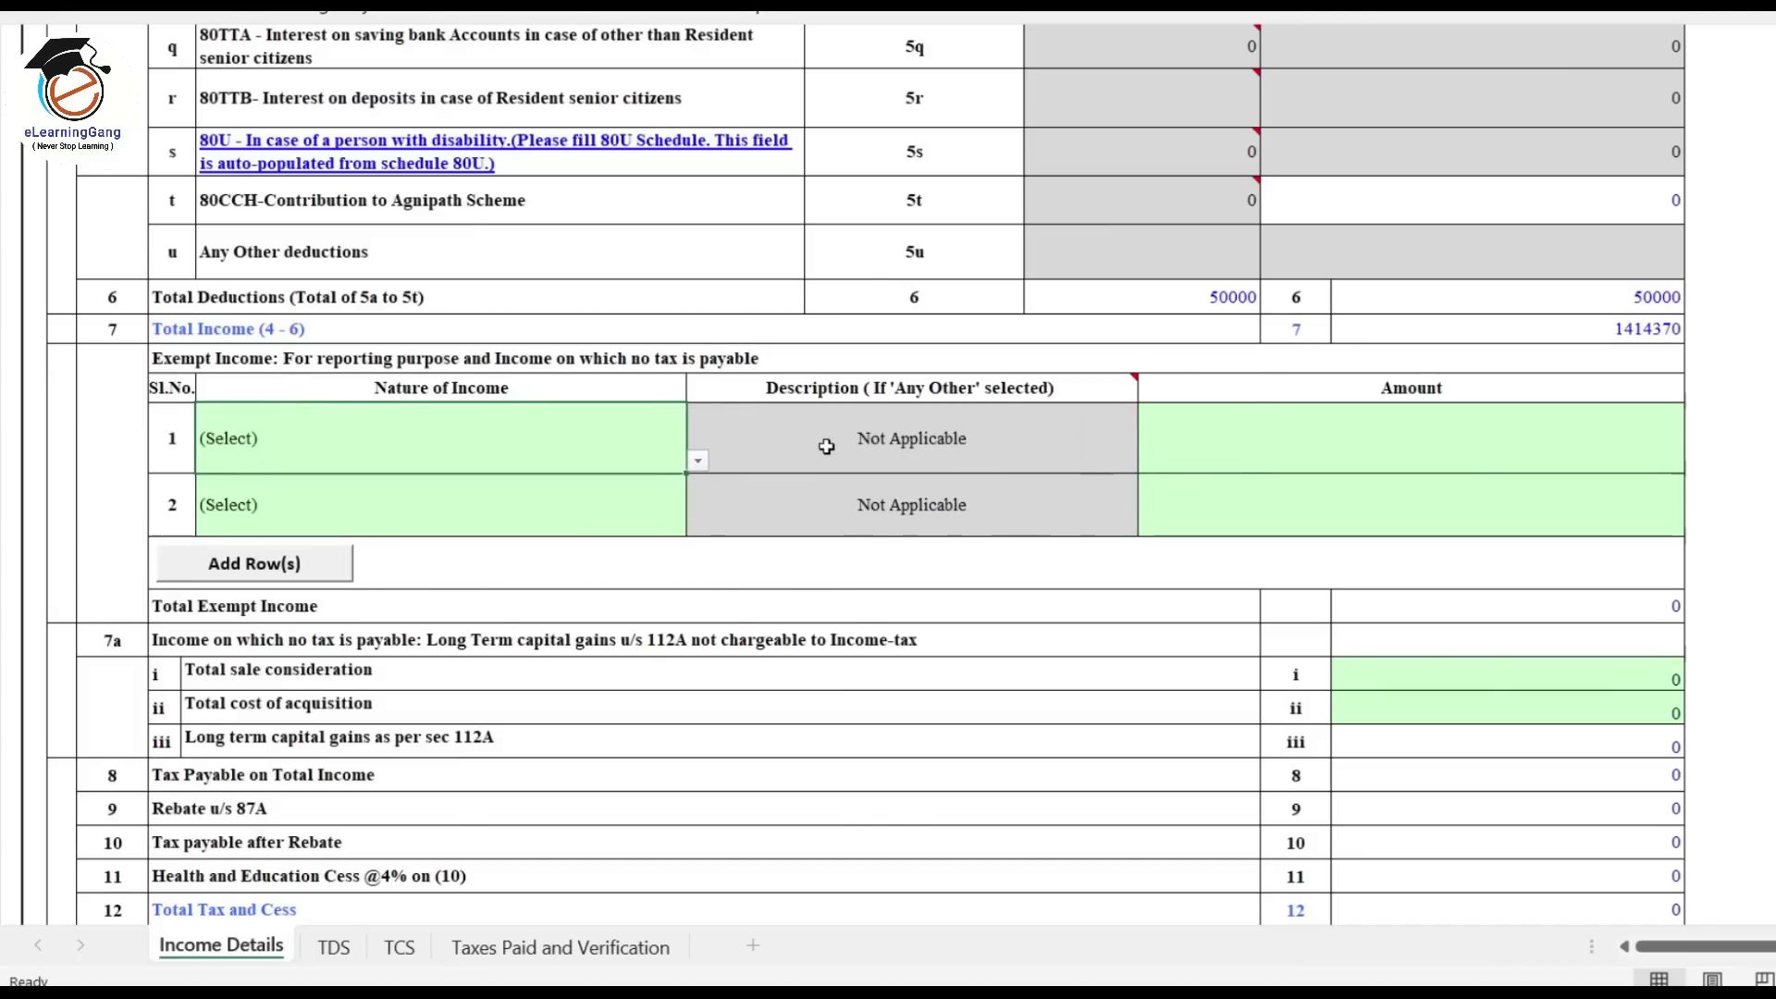
# Step: Enter 200000 as the total sale consideration and 100000 as the total cost of acquisition under item 7a for section 112A gains
pyautogui.scroll(-1, 826, 446)
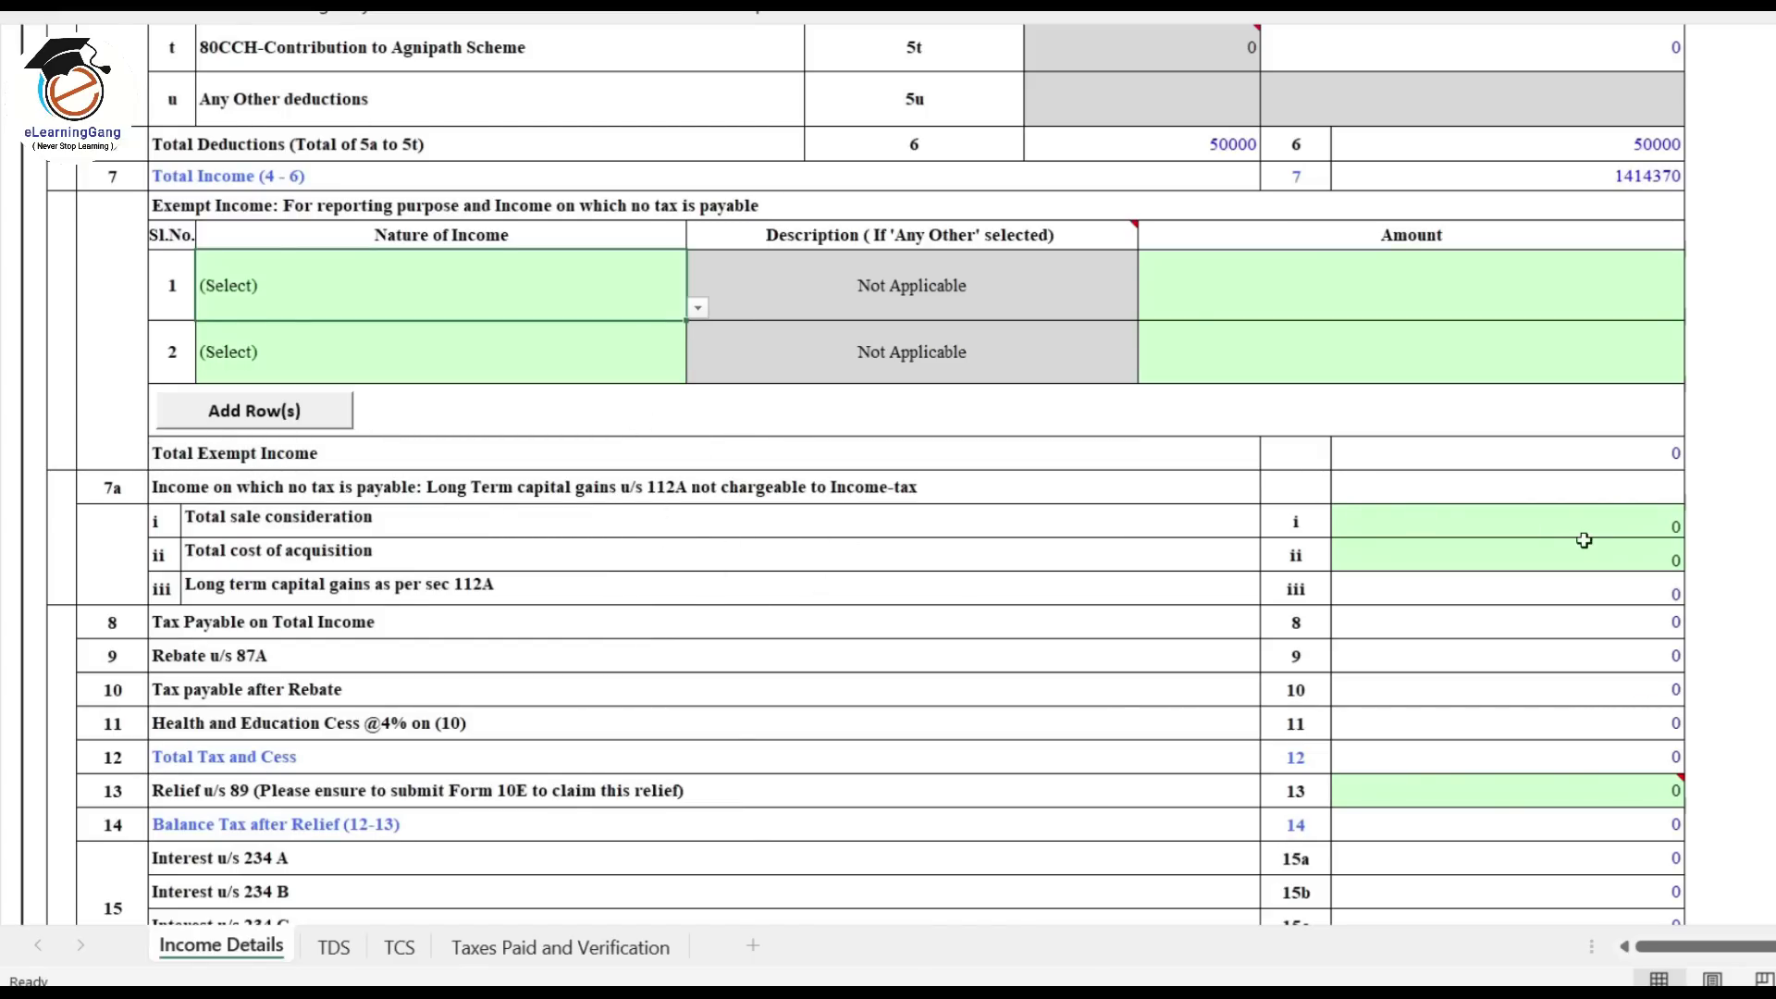
pyautogui.click(1620, 523)
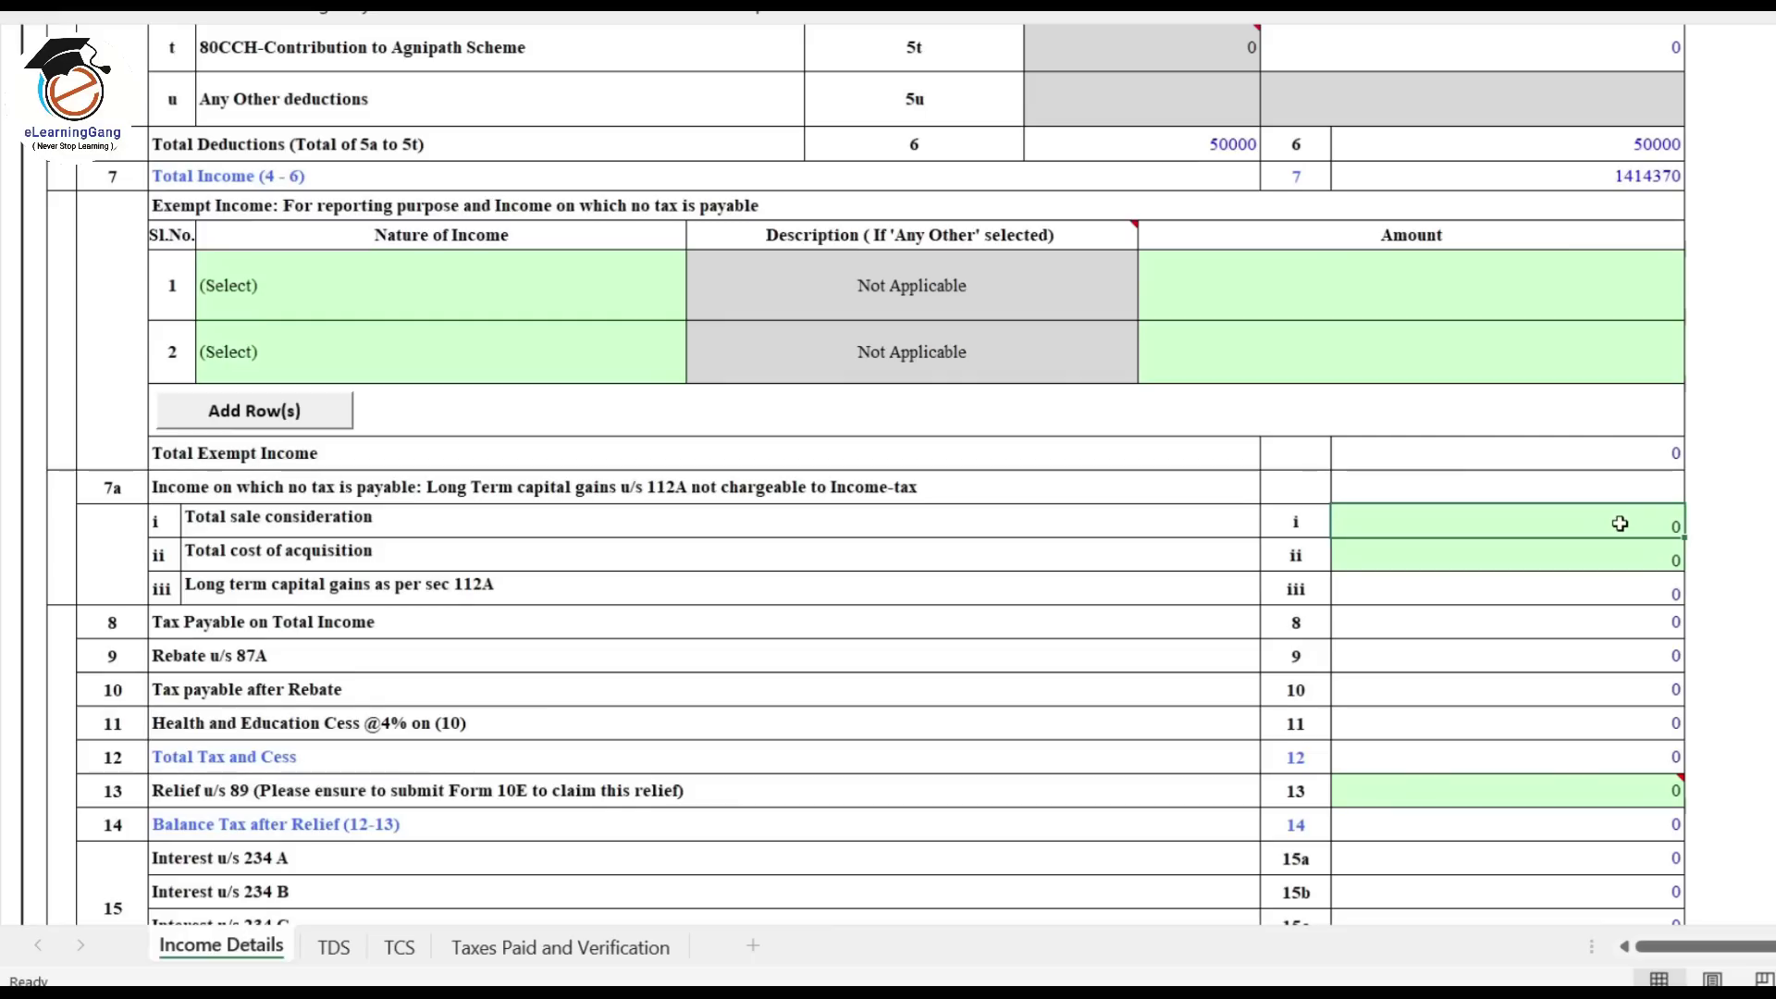
pyautogui.write('200000')
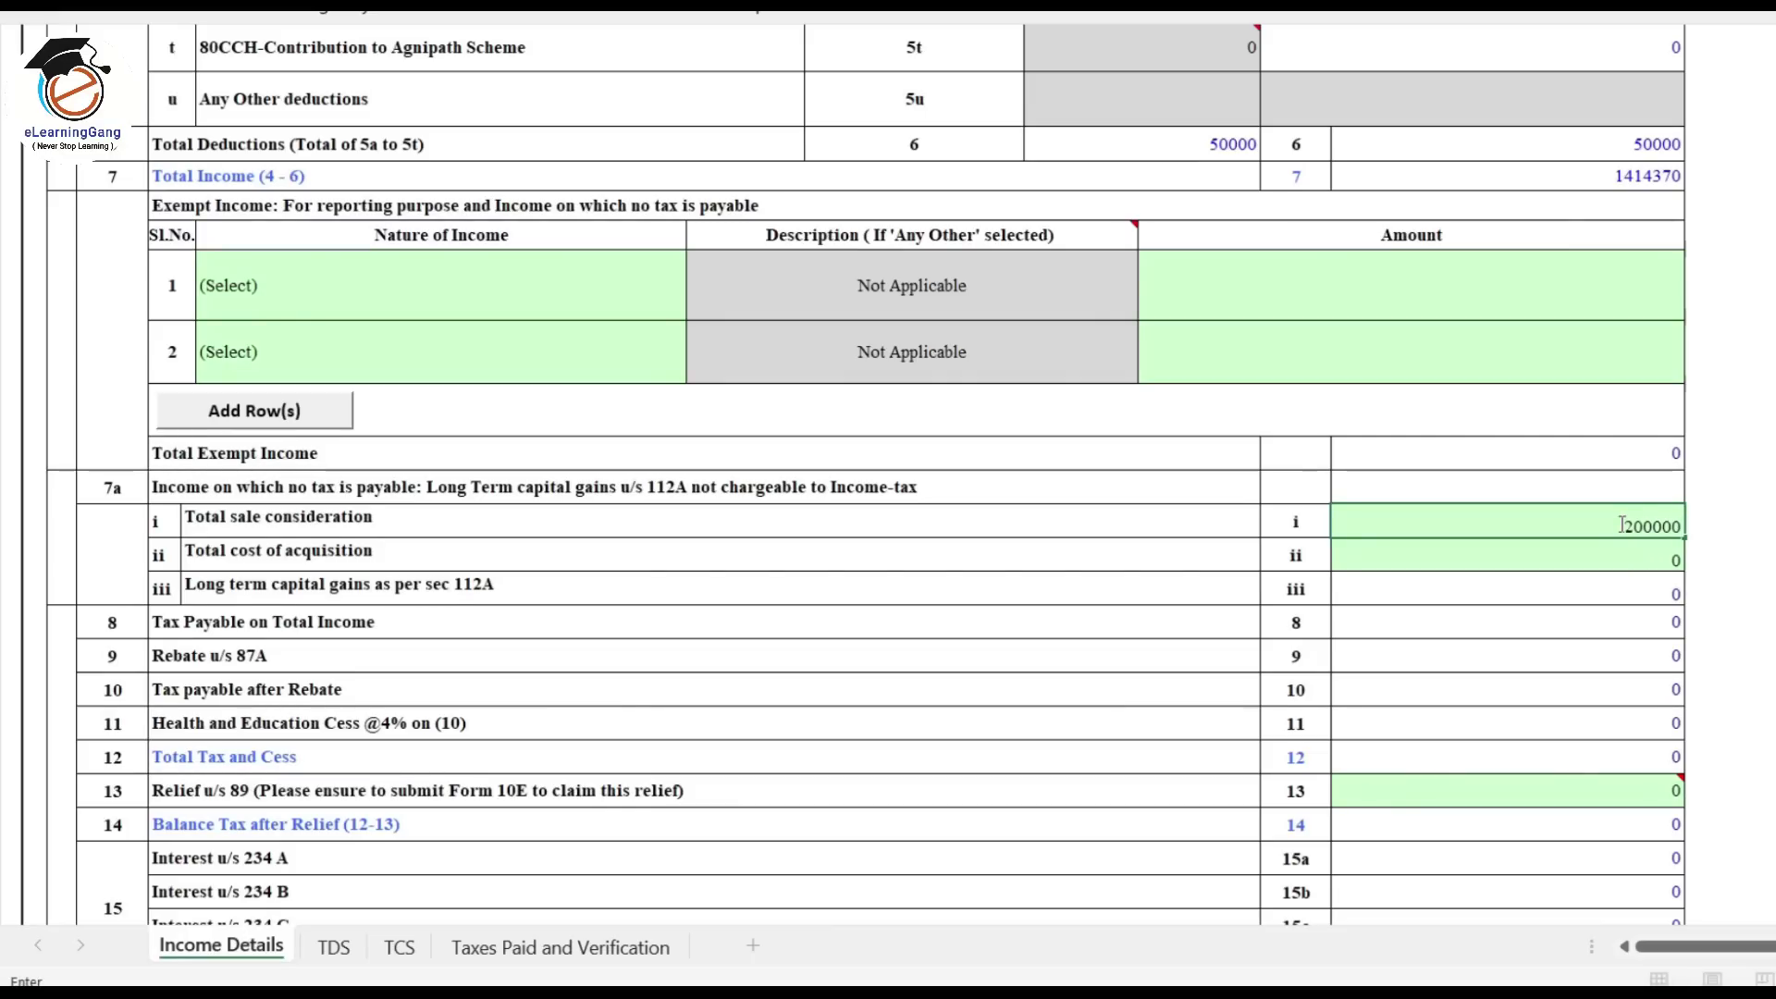
pyautogui.press('Tab')
pyautogui.click(1596, 523)
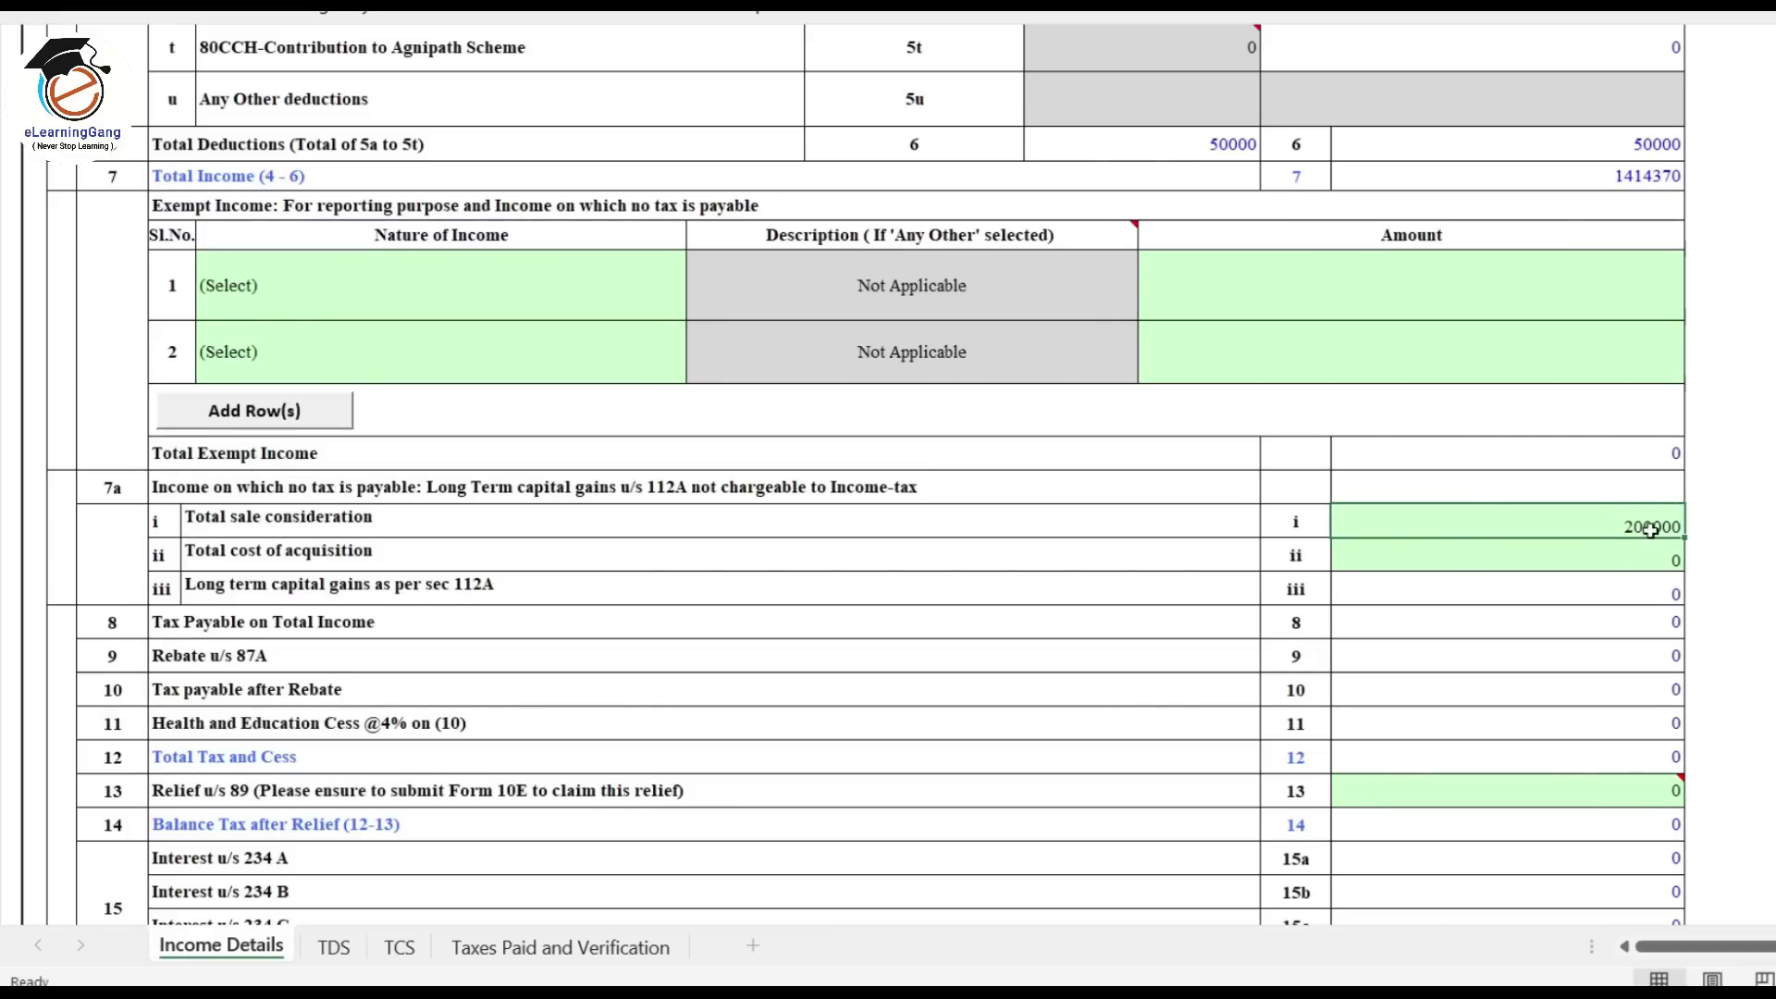
pyautogui.click(1641, 558)
pyautogui.write('100000')
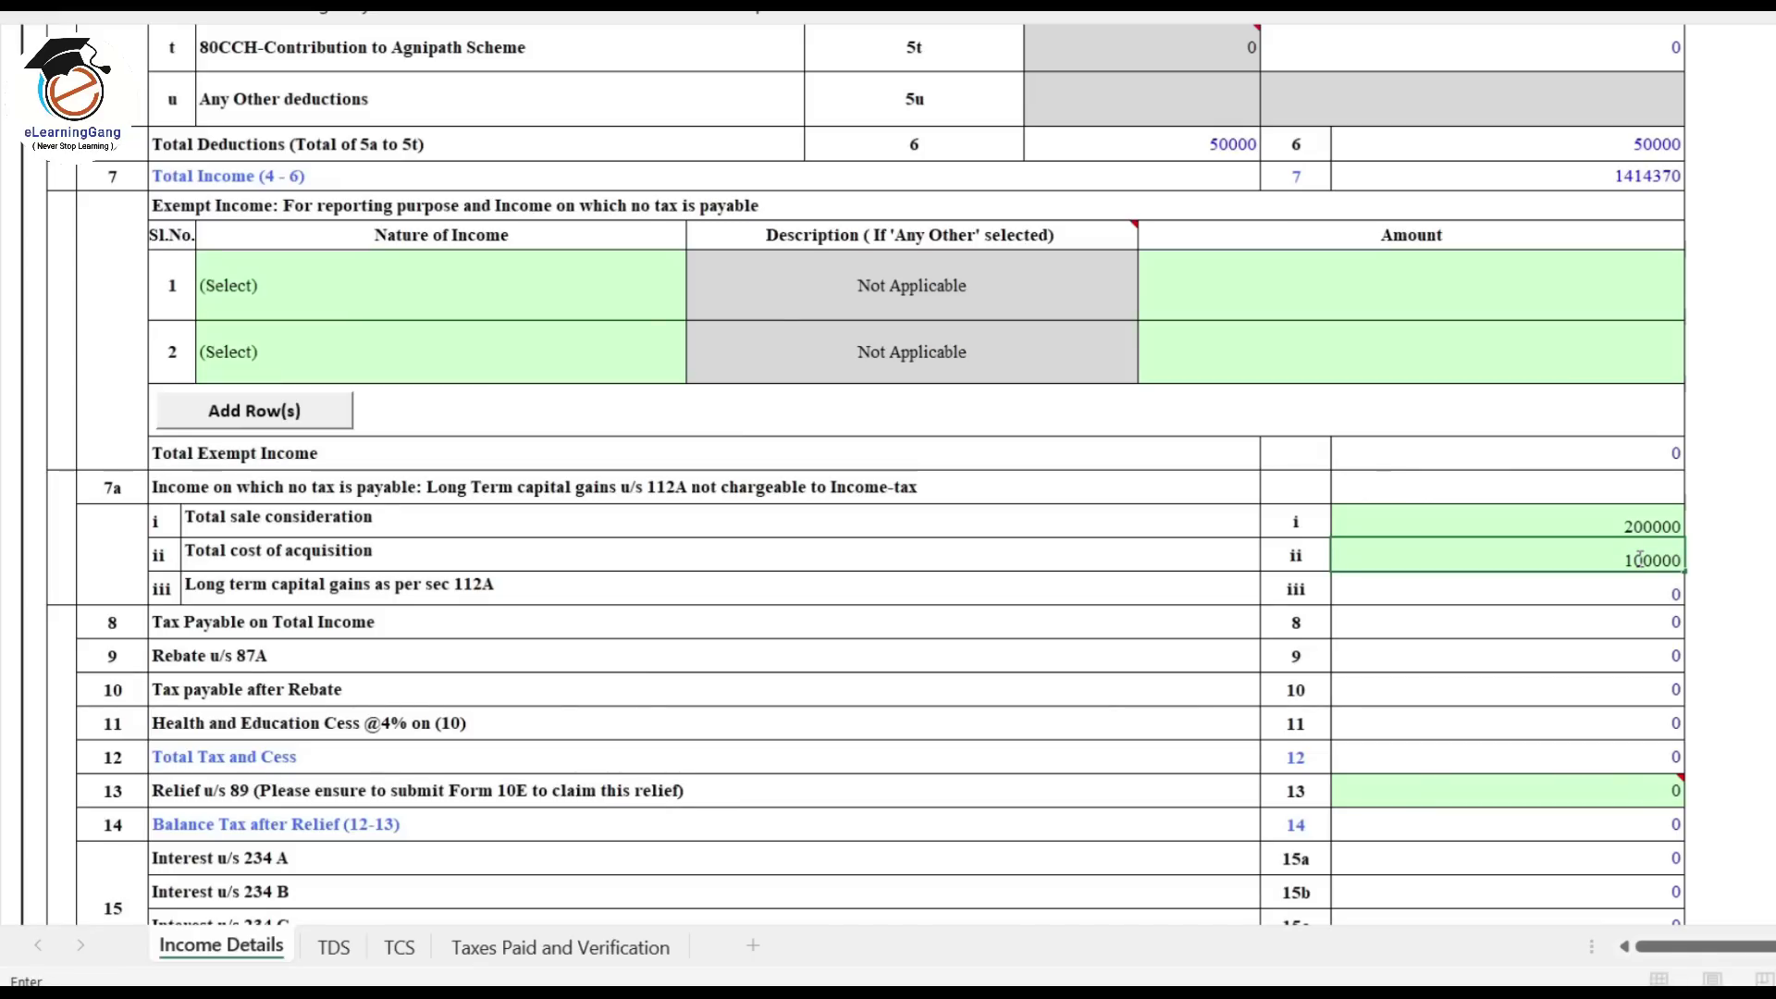
pyautogui.press('Return')
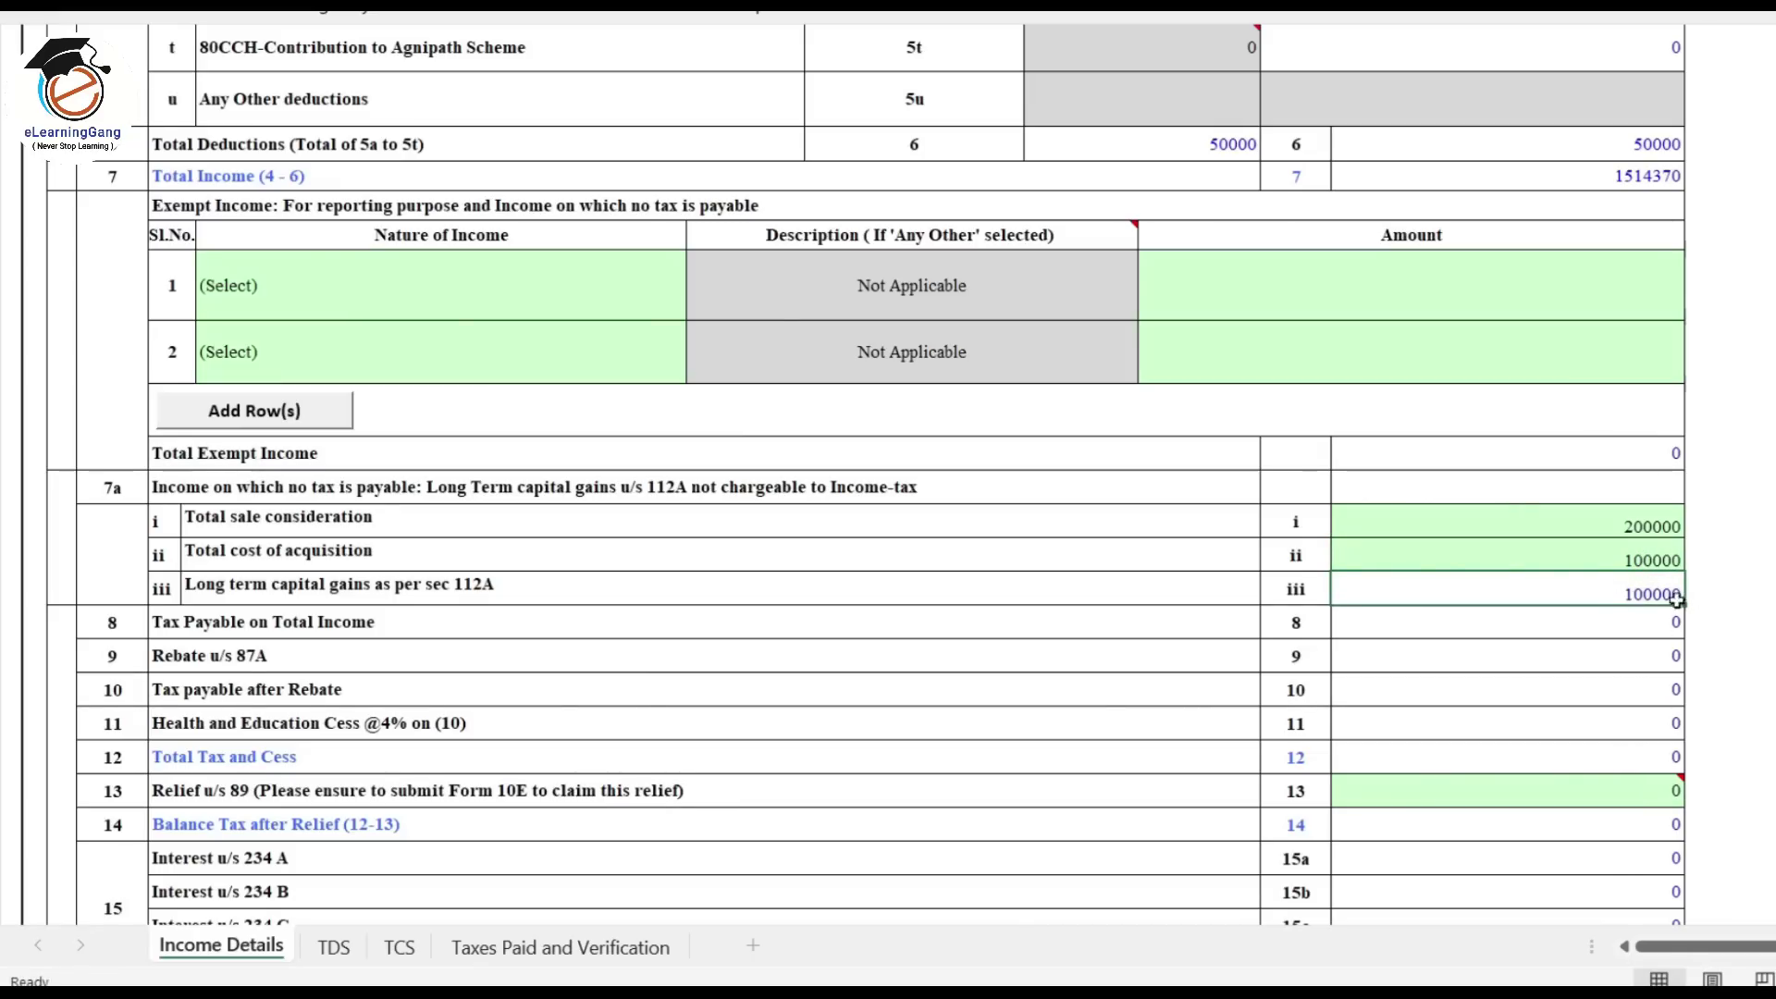
# Step: Try a total cost of acquisition of 60000 under item 7a and dismiss the alert
pyautogui.doubleClick(1643, 561)
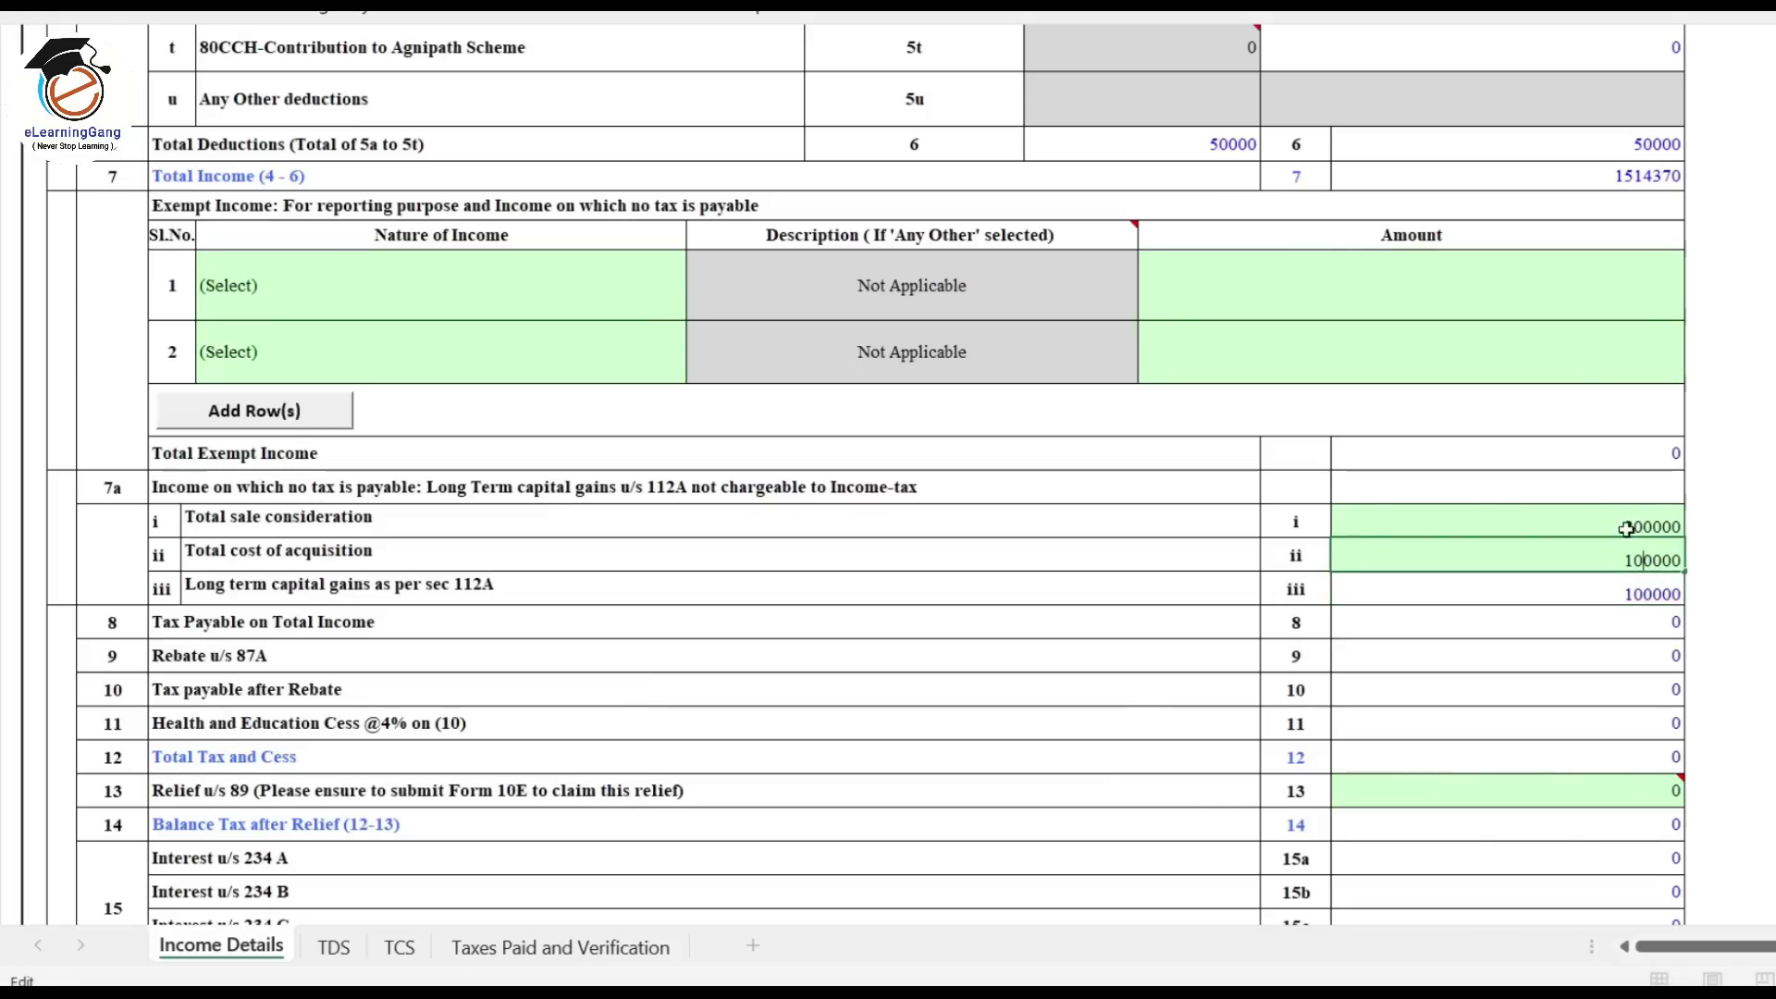
pyautogui.press('BackSpace')
pyautogui.press('BackSpace')
pyautogui.write('6')
pyautogui.press('Return')
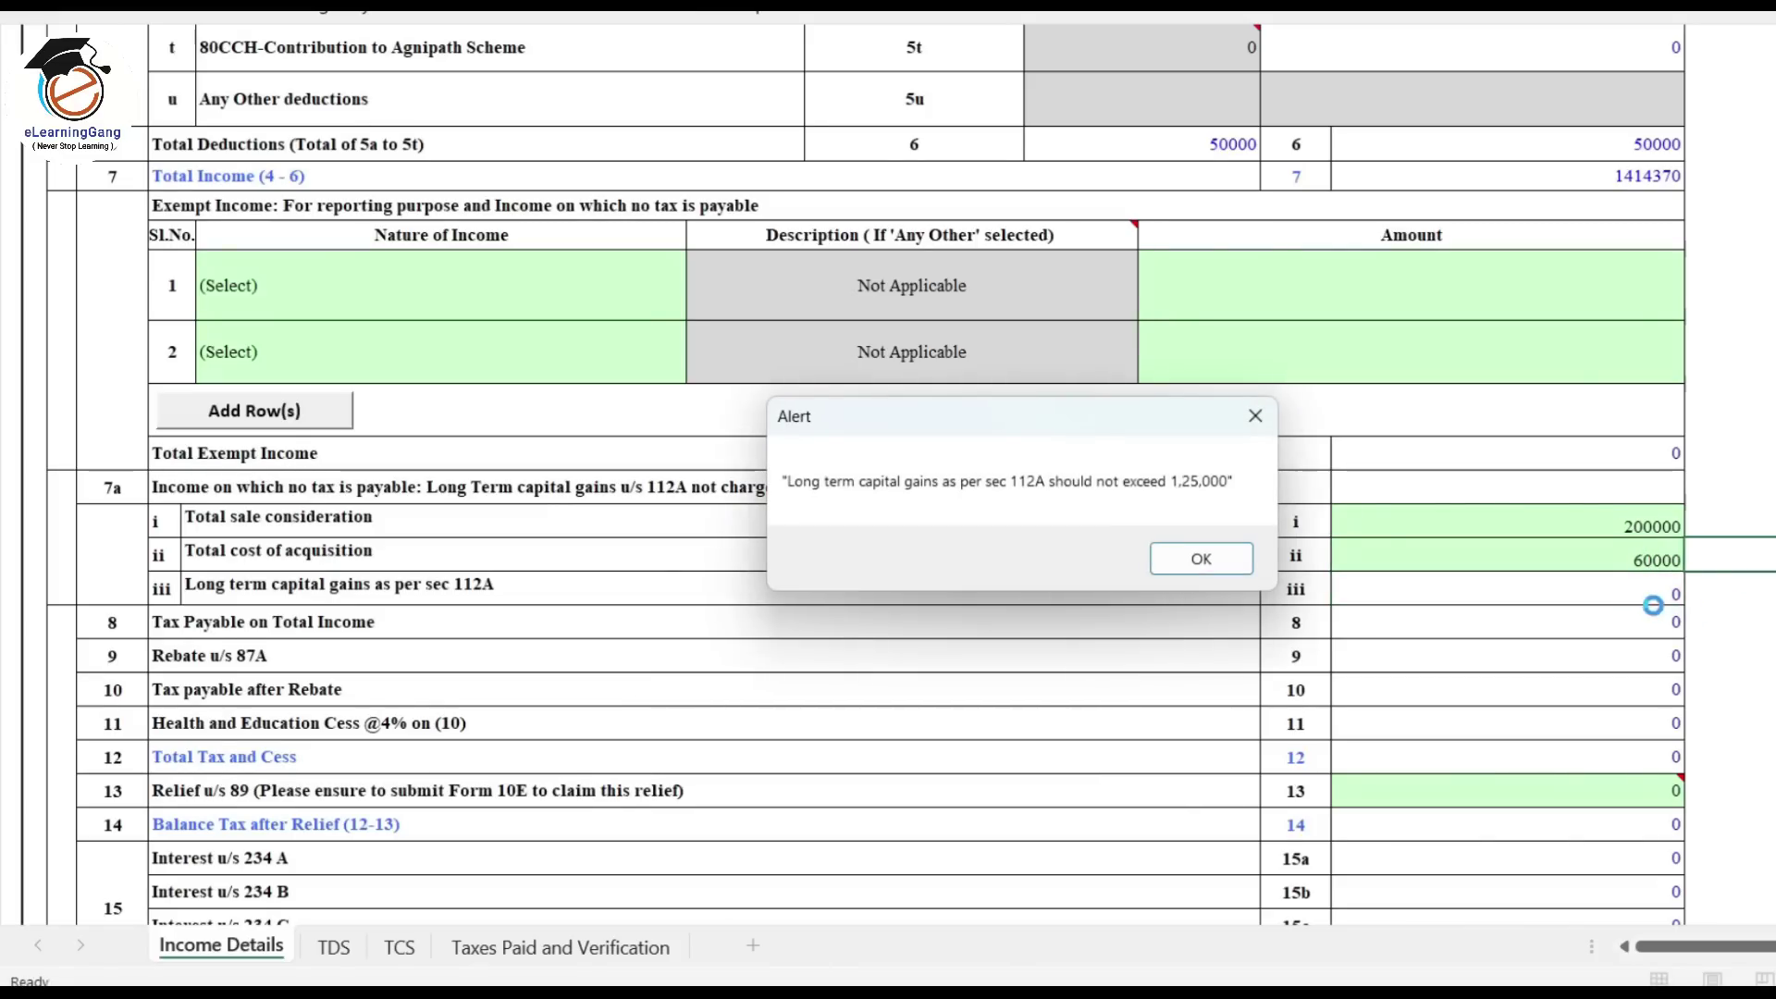
pyautogui.click(1194, 558)
# Step: Reset the total sale consideration and total cost of acquisition under item 7a to 0
pyautogui.doubleClick(1631, 528)
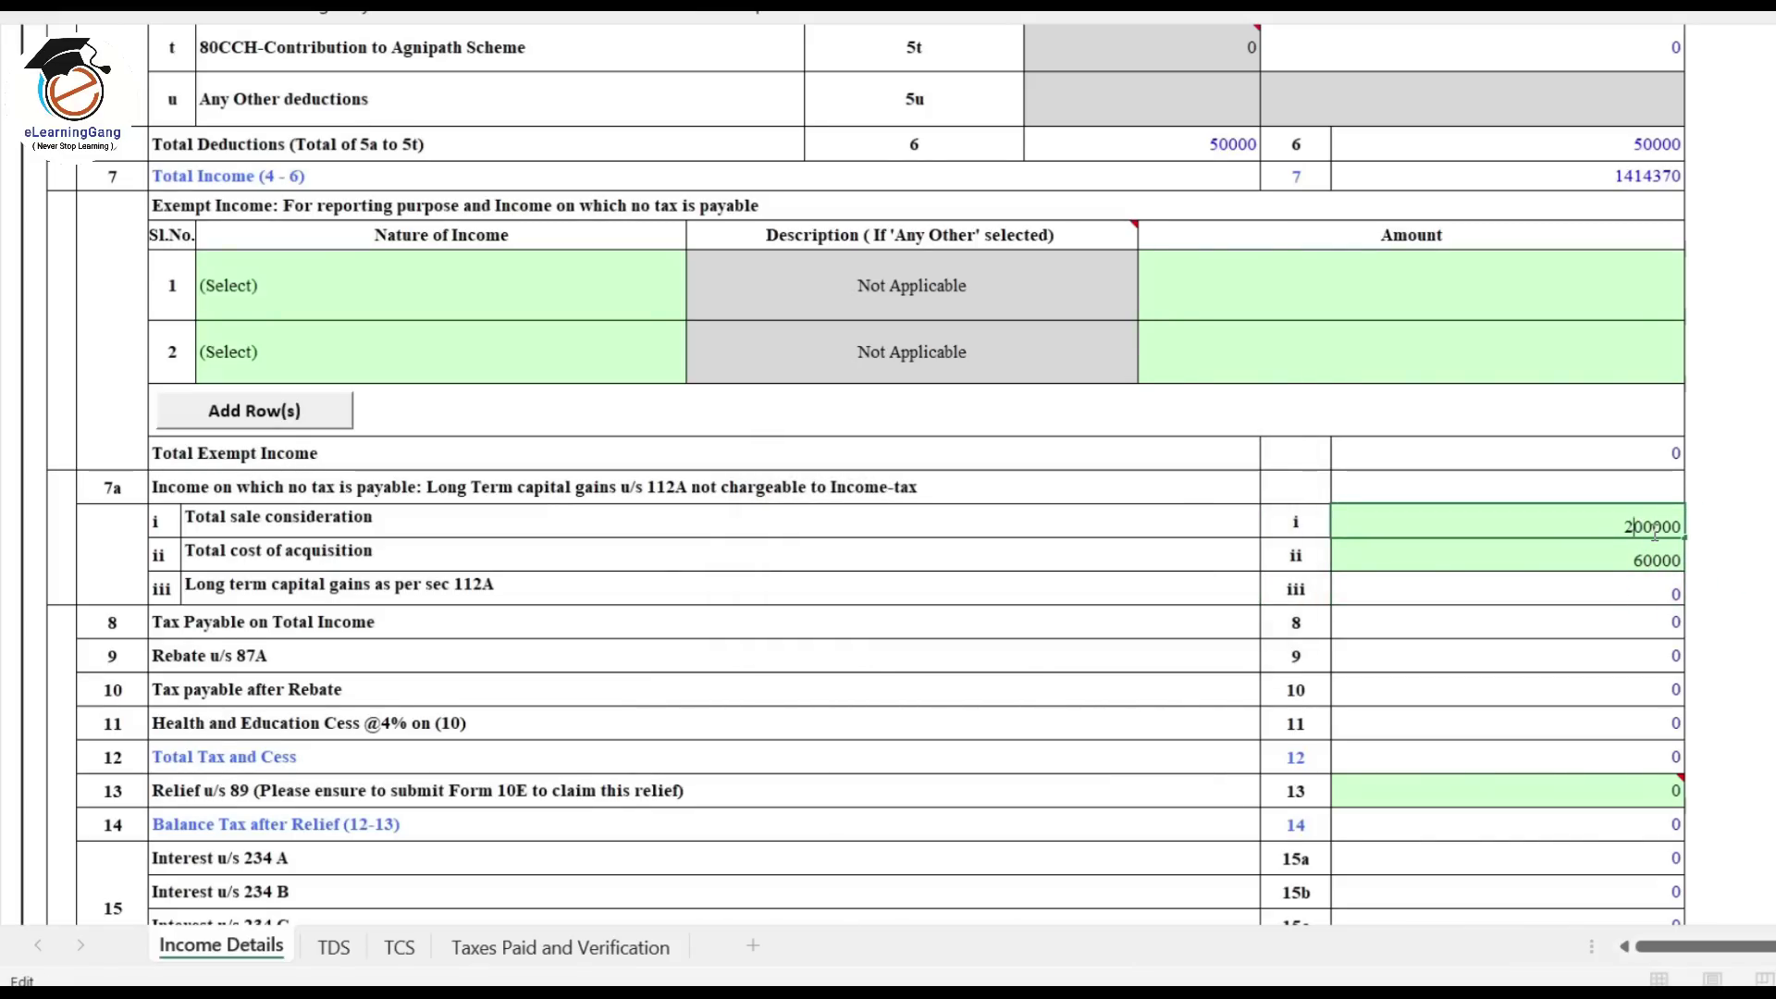
pyautogui.click(1640, 566)
pyautogui.press('Return')
pyautogui.doubleClick(1643, 564)
pyautogui.write('0')
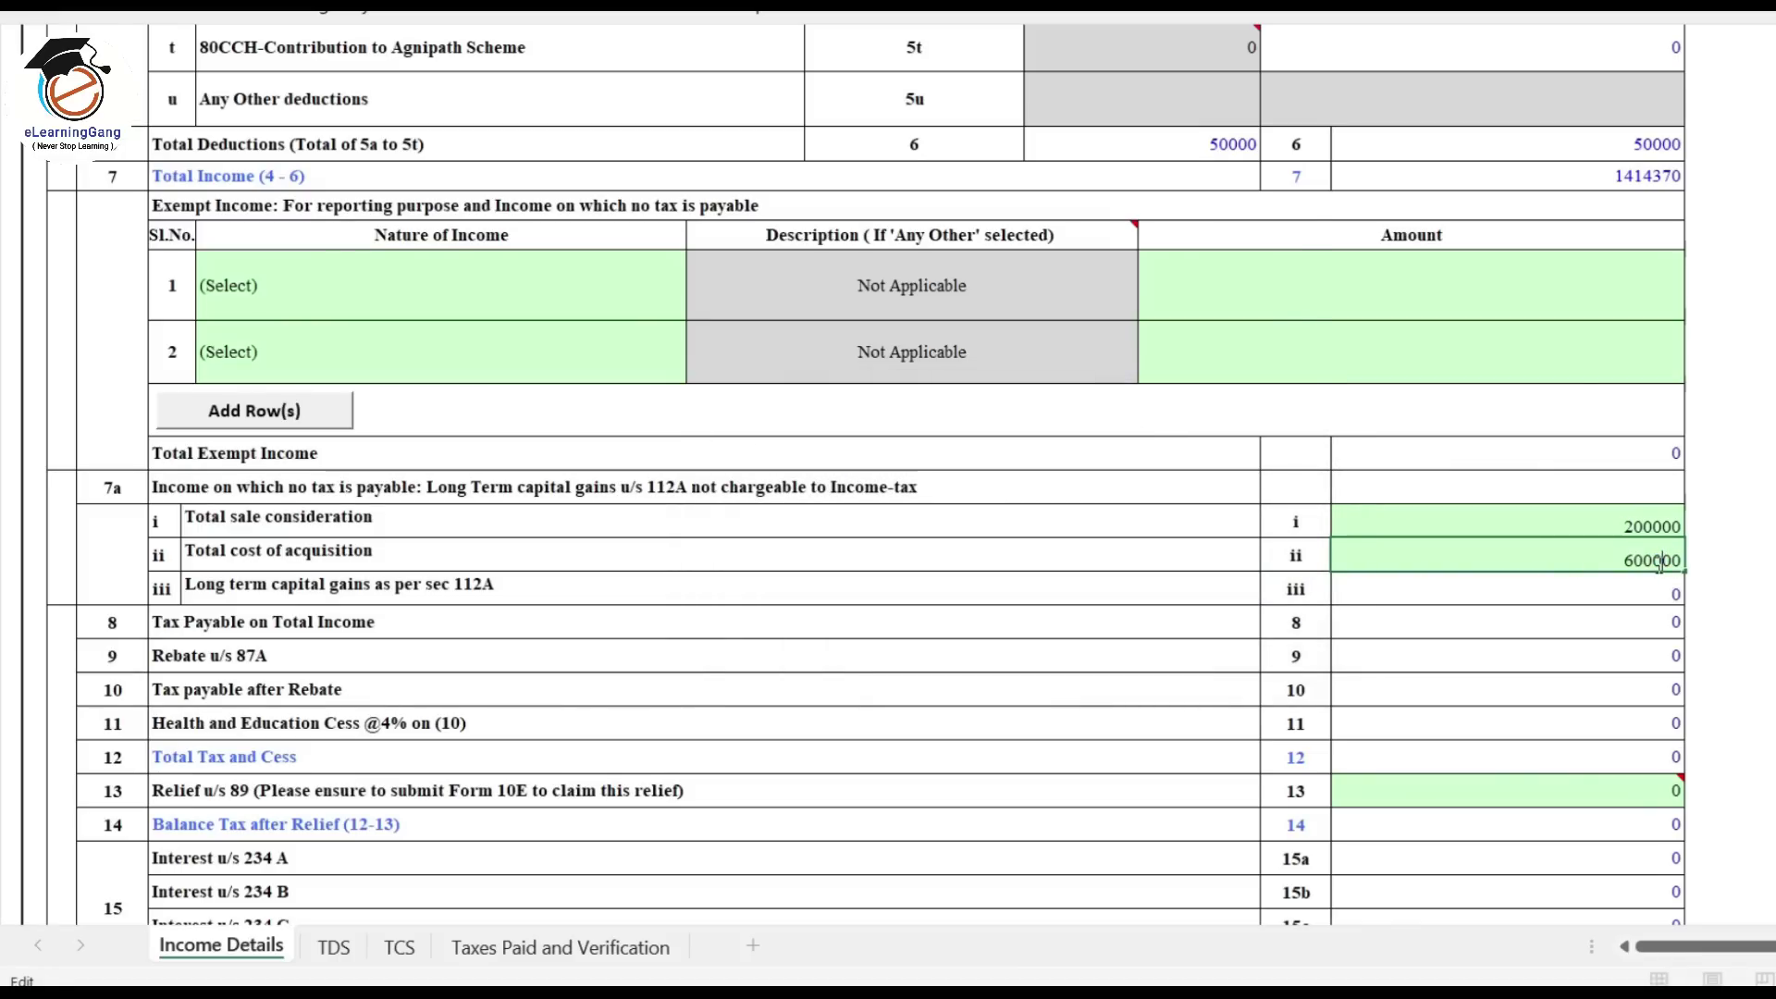
pyautogui.click(1634, 526)
pyautogui.doubleClick(1634, 526)
pyautogui.click(1613, 599)
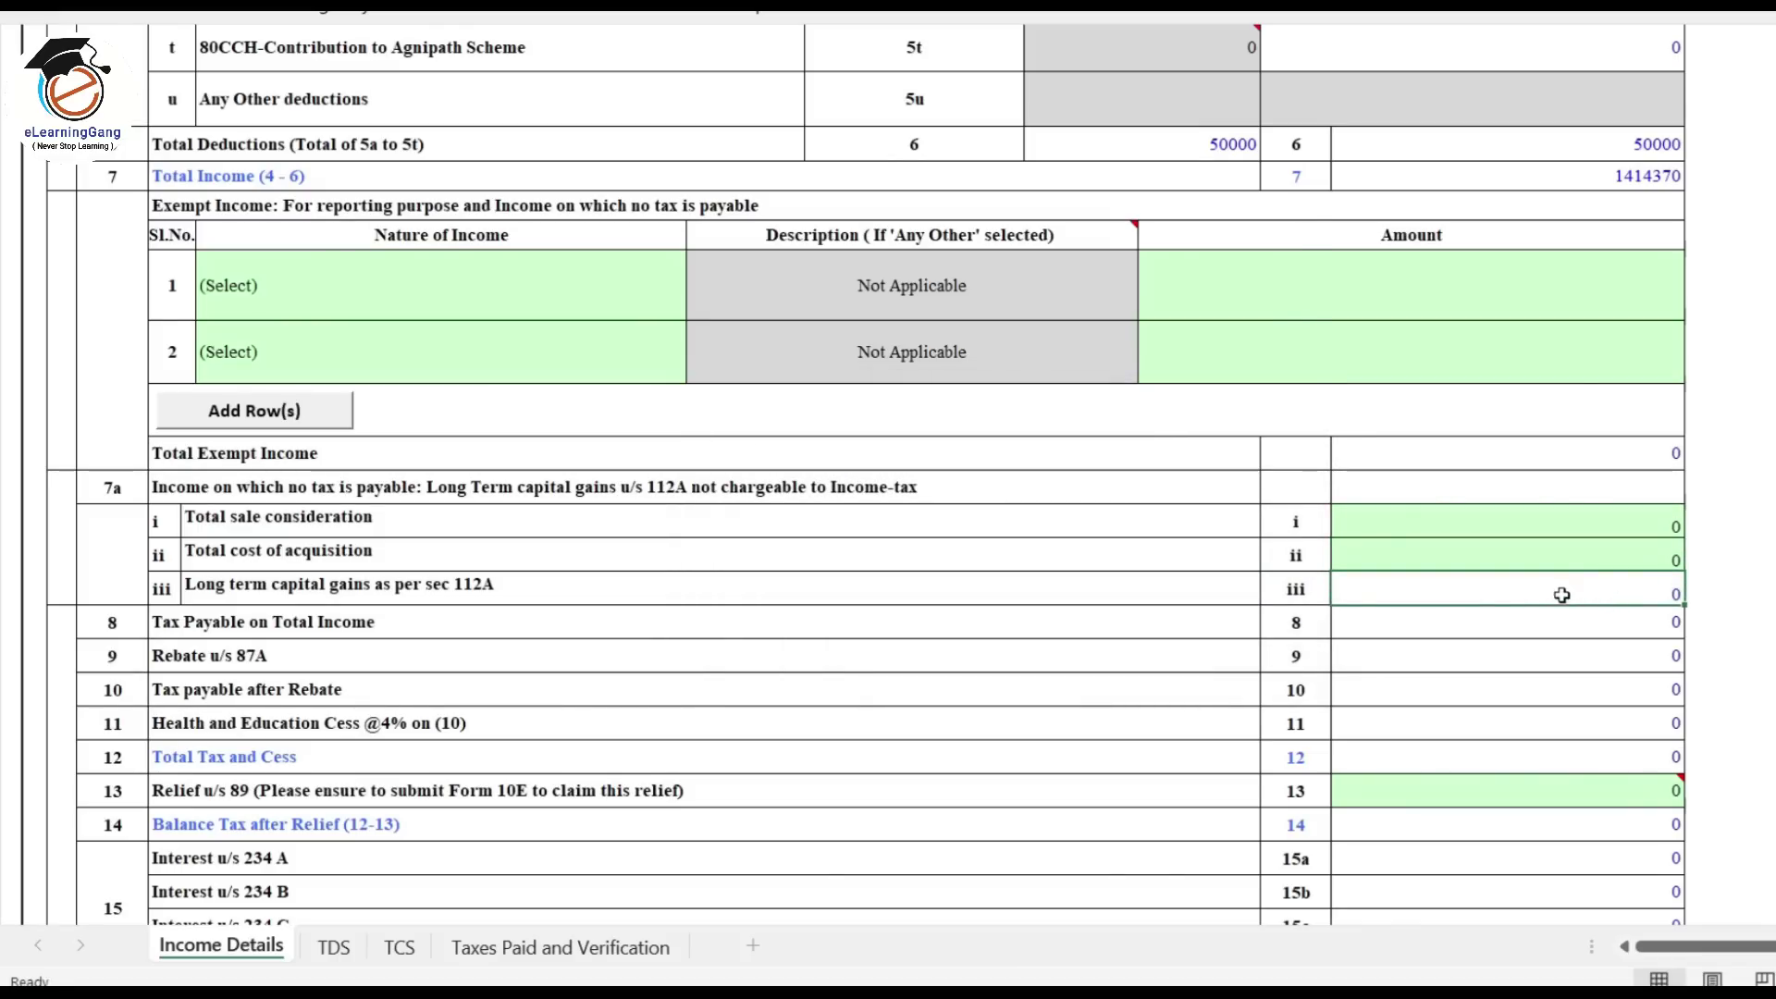
# Step: Validate the Income Details sheet and dismiss the alert
pyautogui.scroll(-3, 1034, 594)
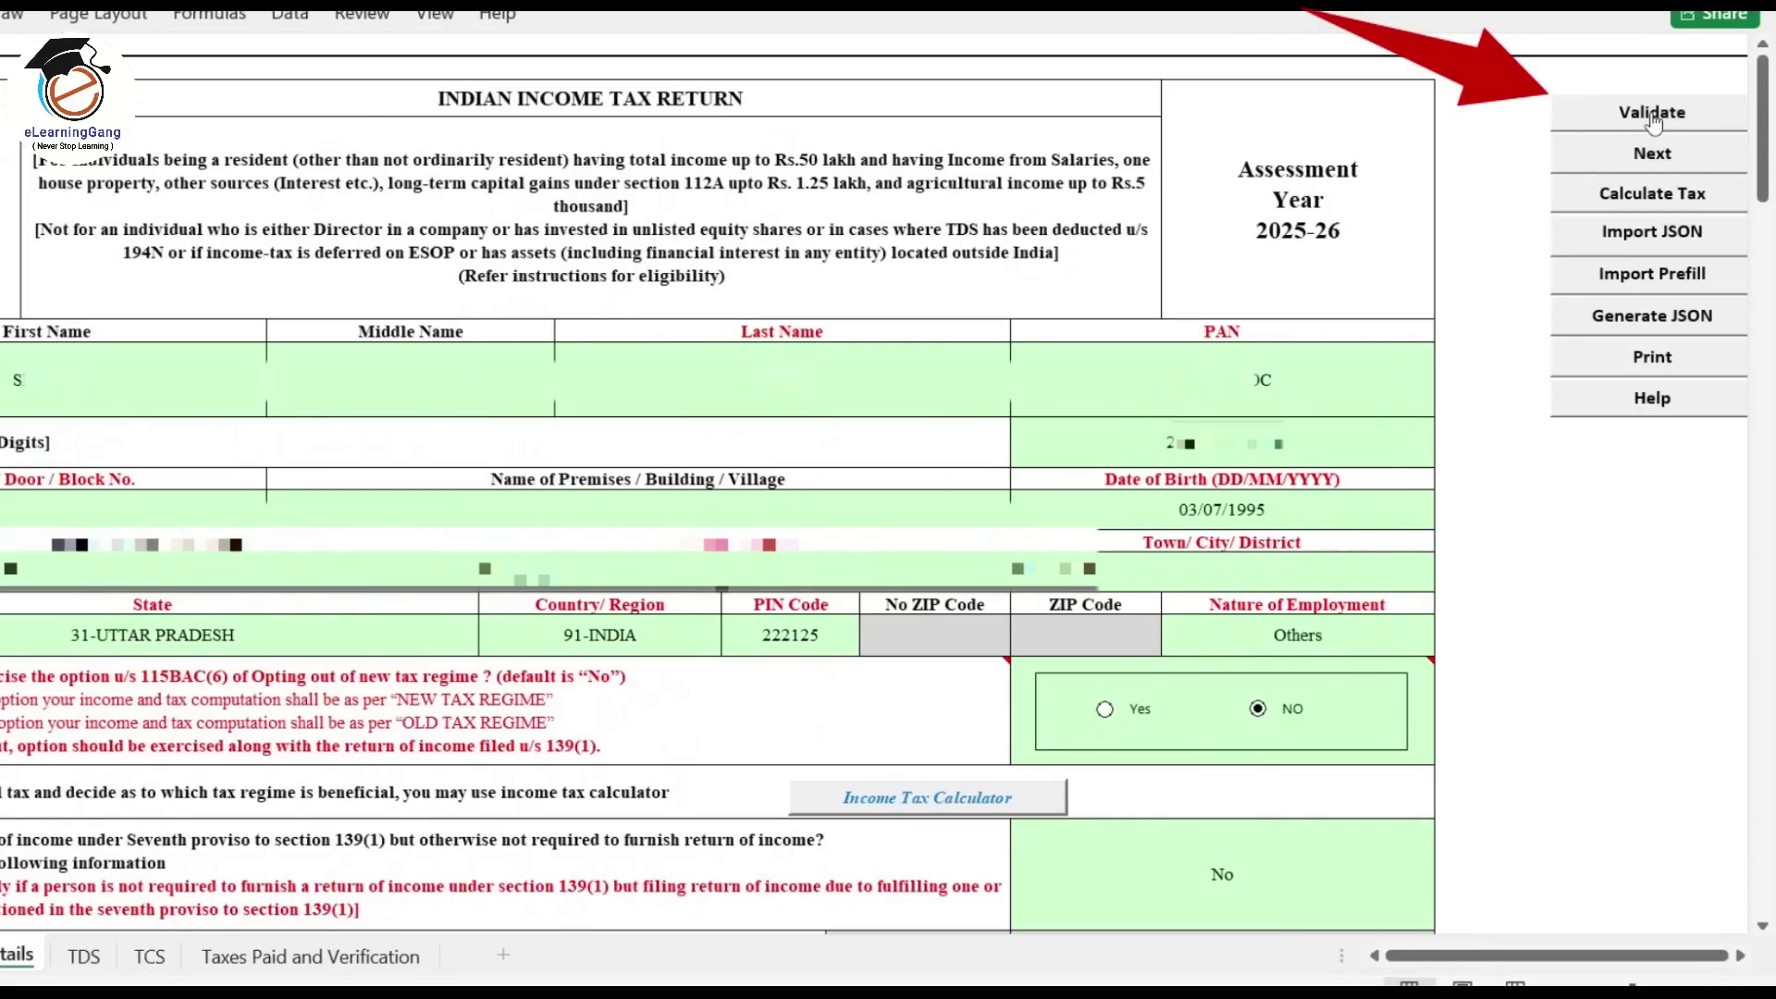
pyautogui.click(1653, 113)
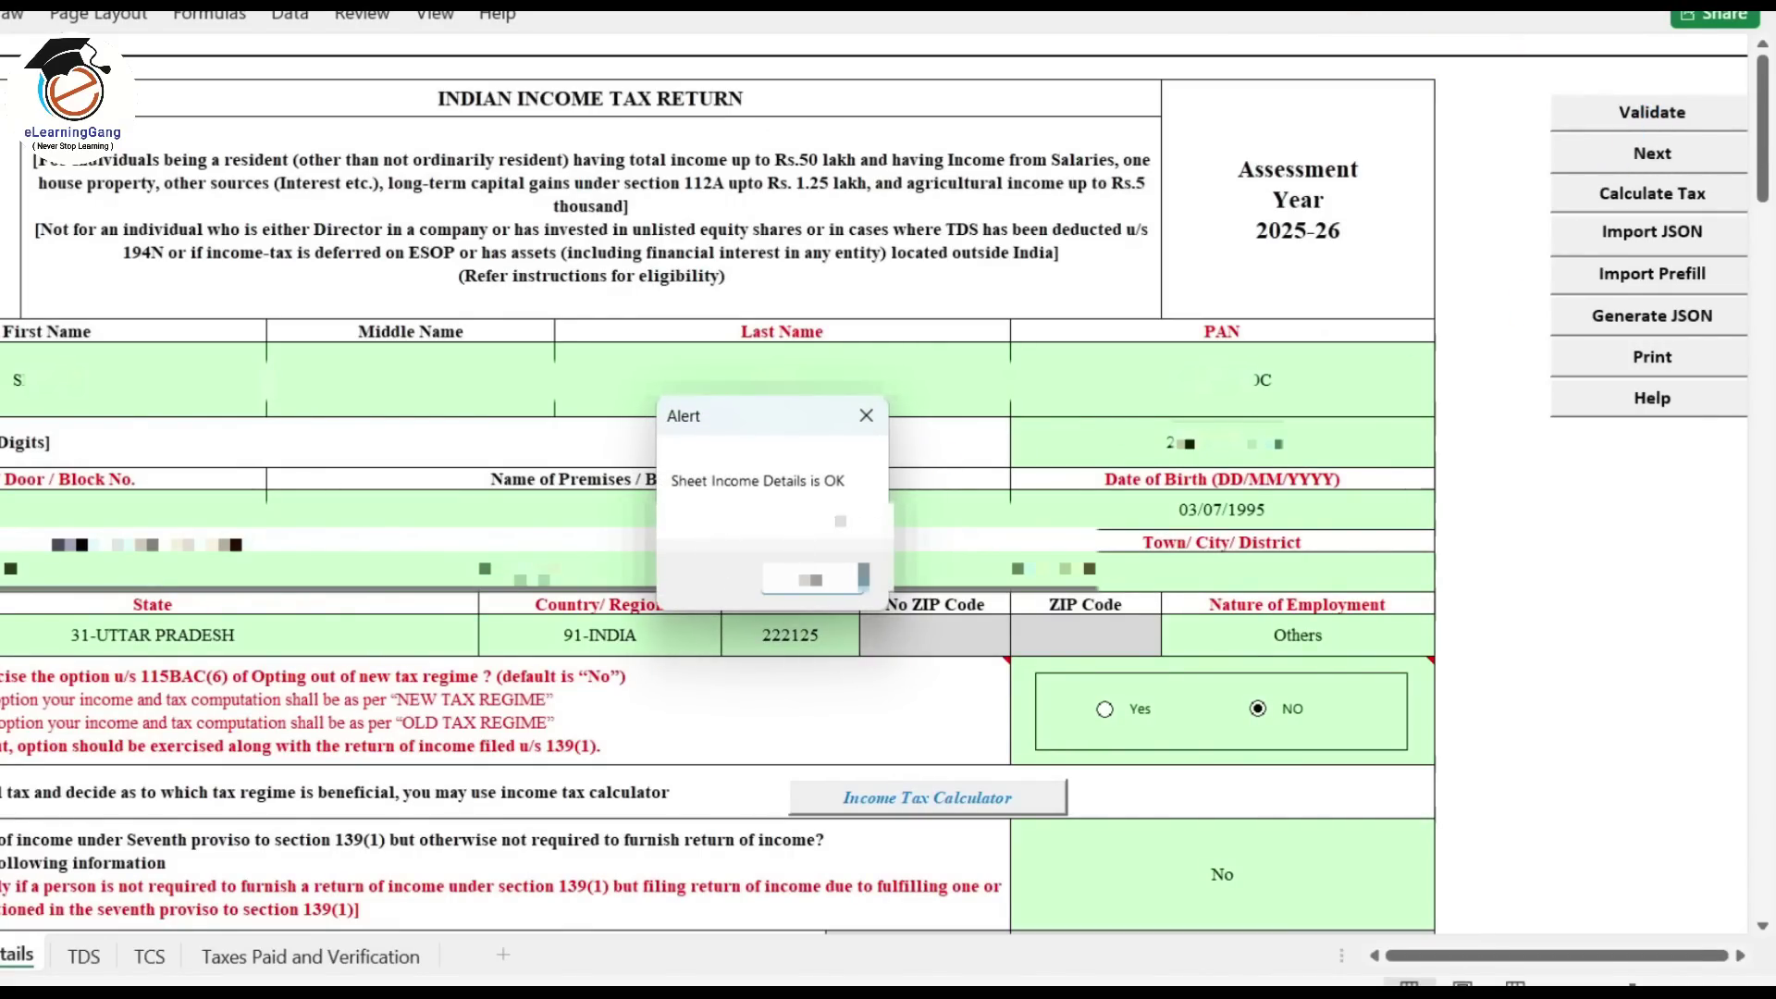
pyautogui.click(822, 588)
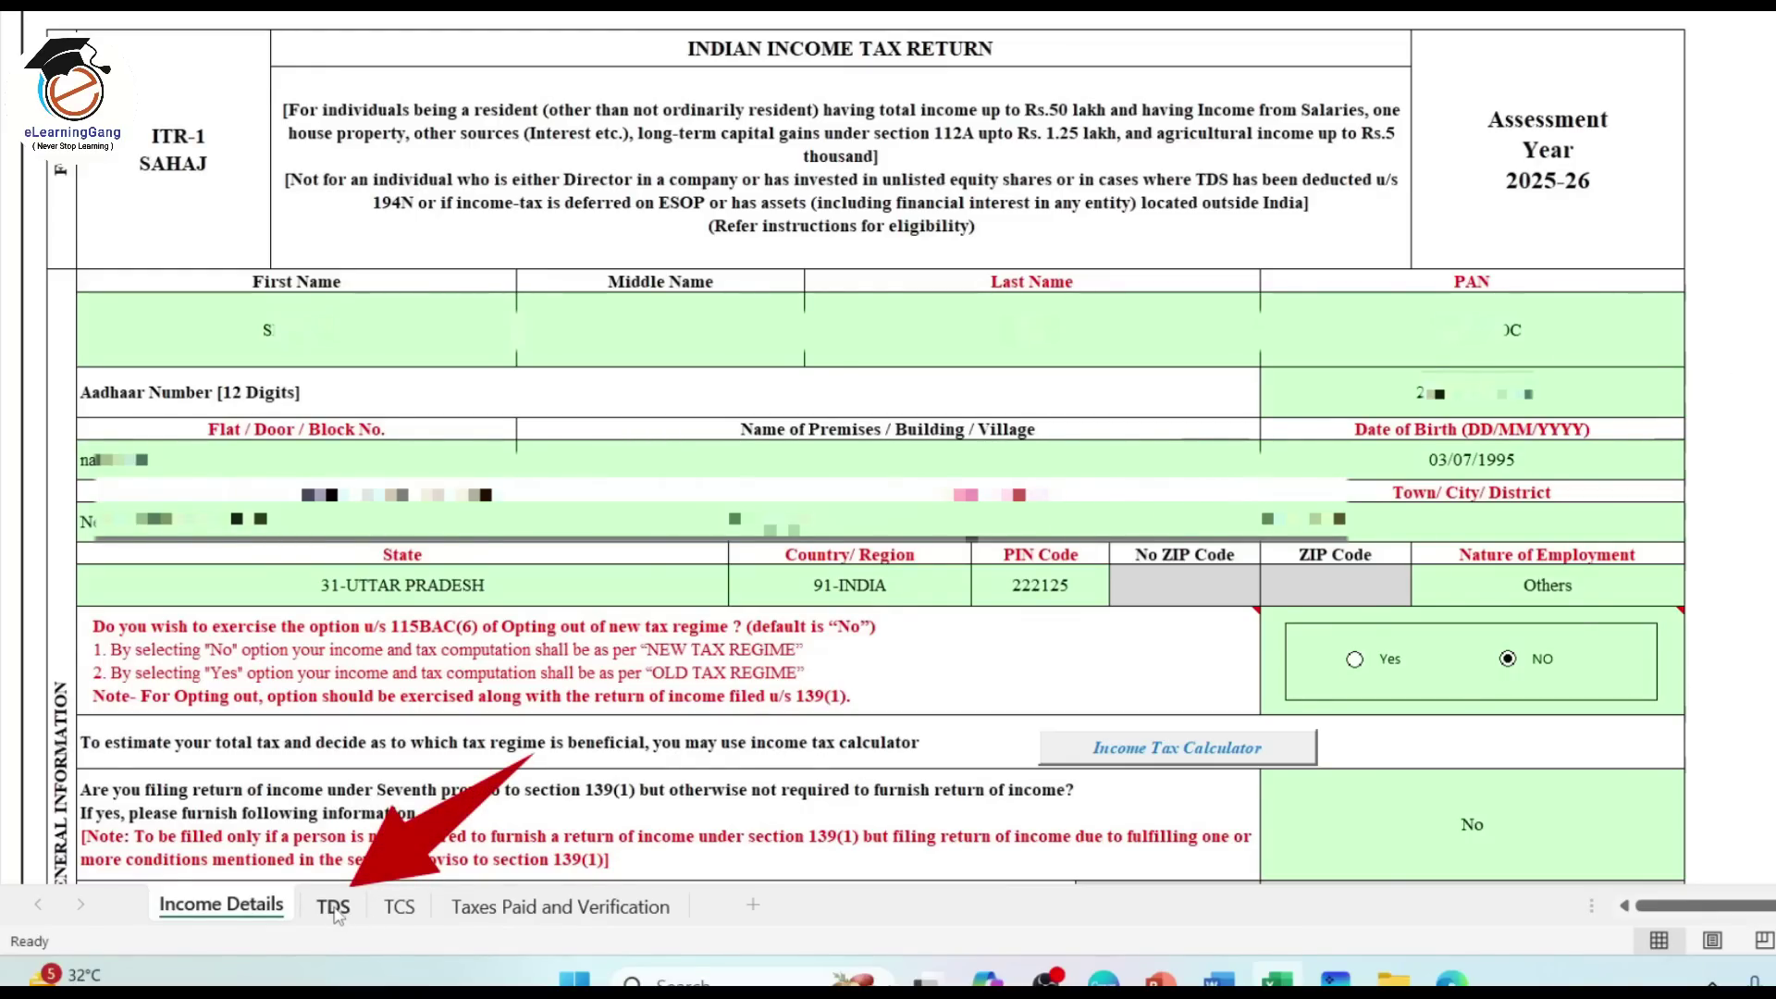
# Step: Fill the first TDS1 salary row on the TDS sheet with the deductor's TAN and name, 1538382 salary income and 137983 tax deducted
pyautogui.click(335, 908)
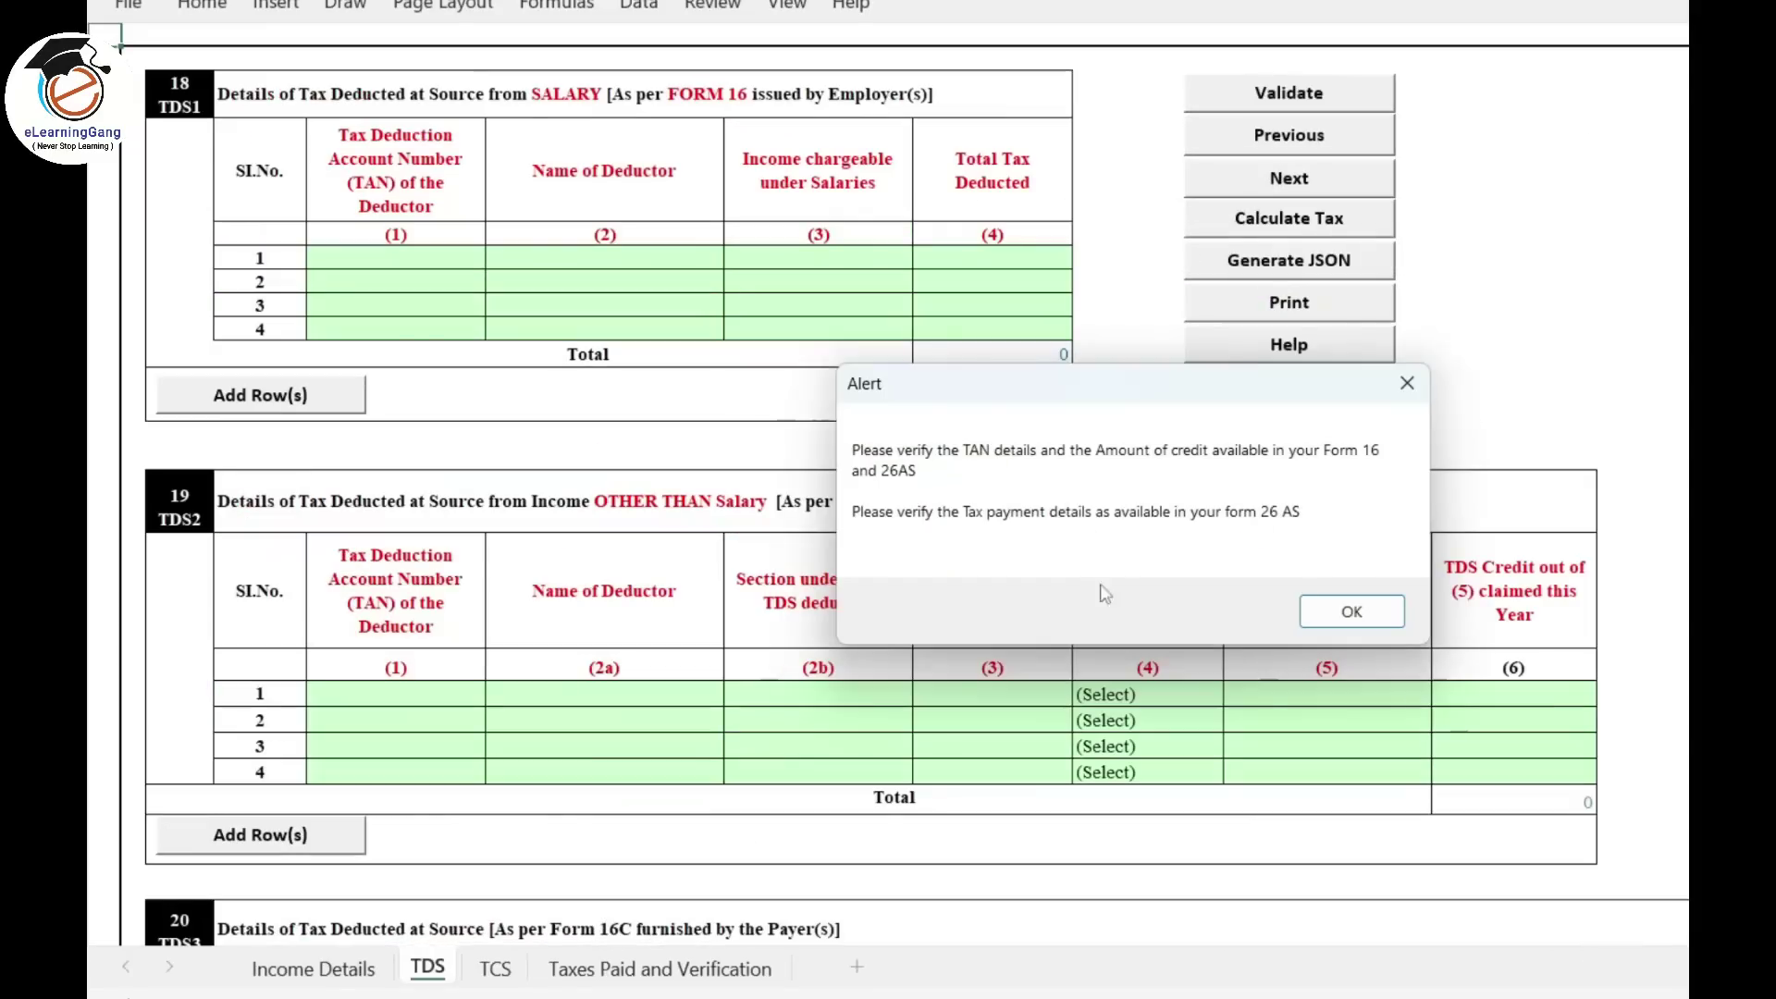
pyautogui.click(1349, 611)
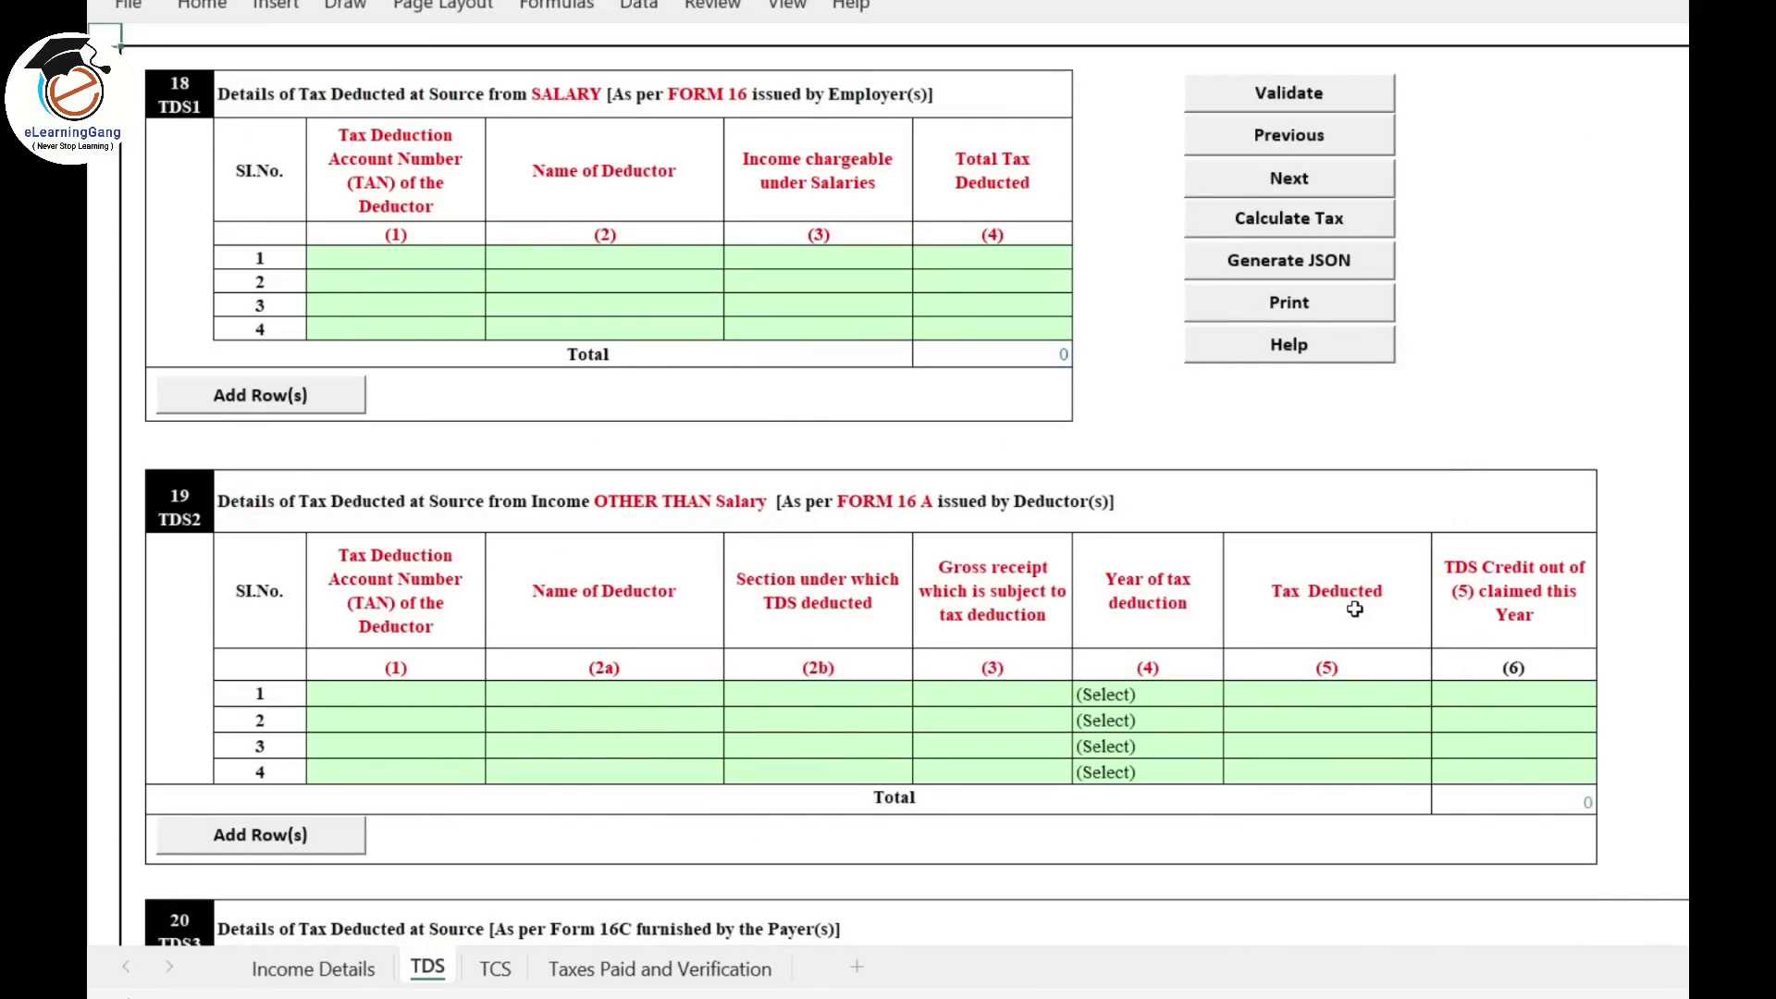
pyautogui.scroll(-10, 692, 228)
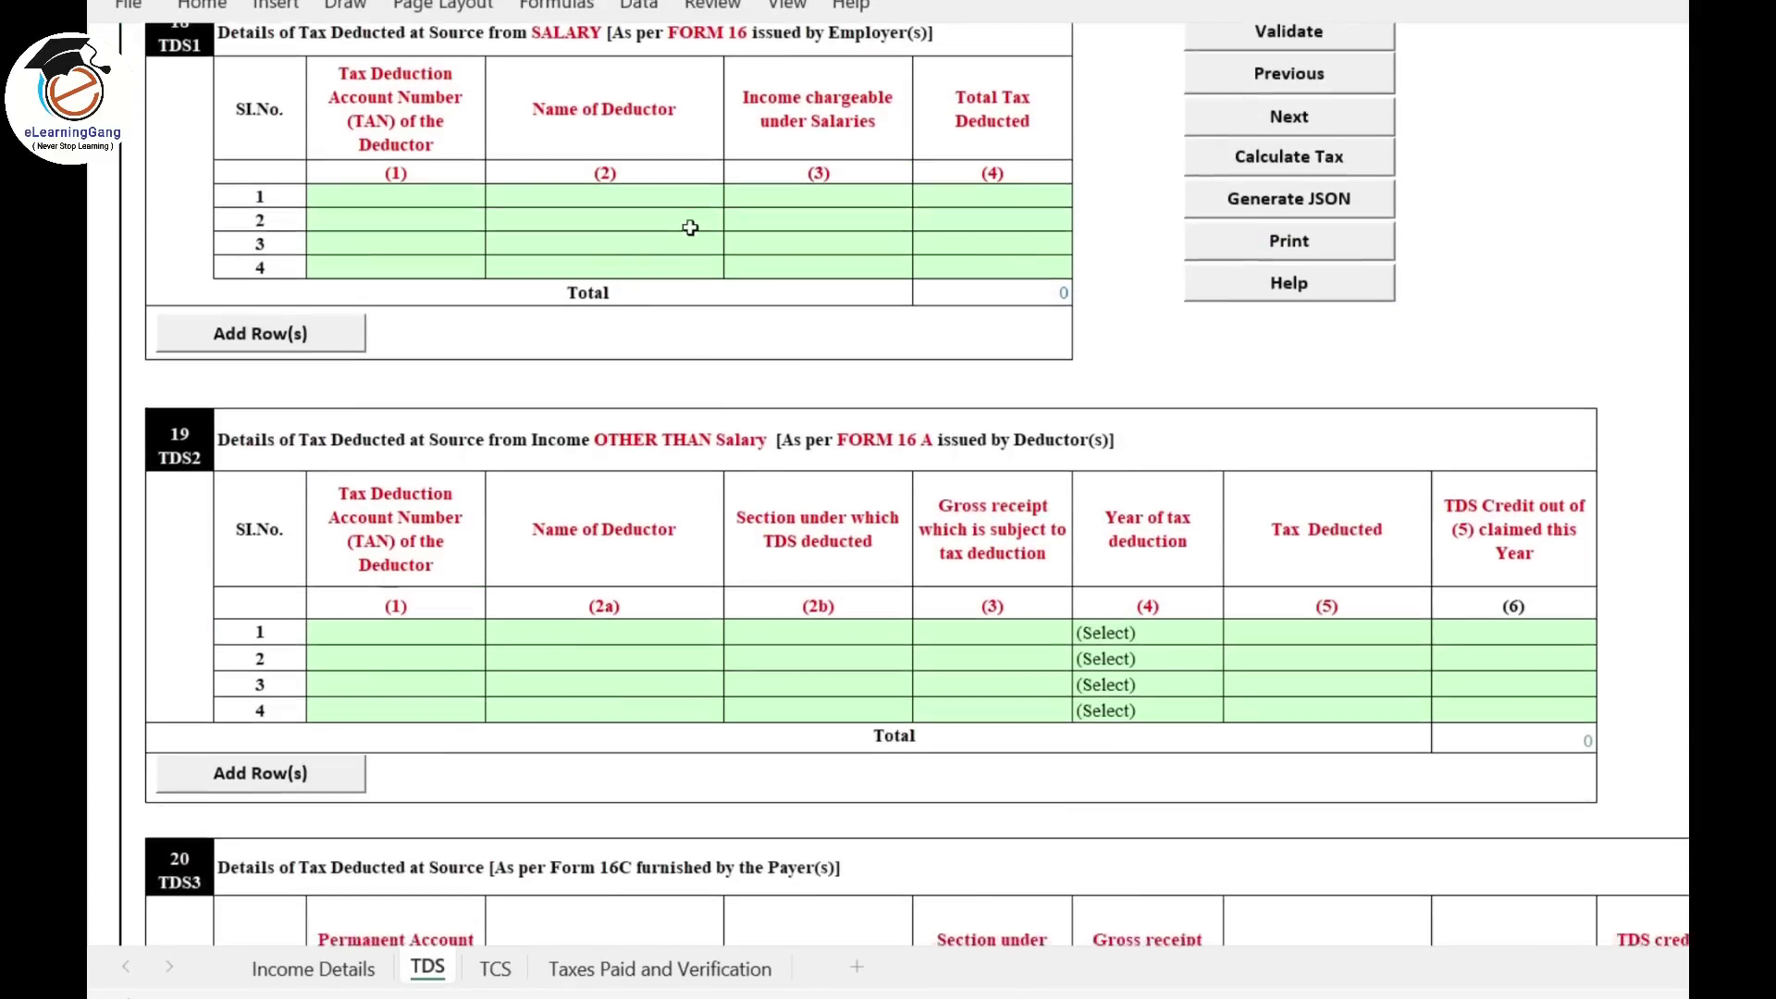
pyautogui.scroll(10, 694, 229)
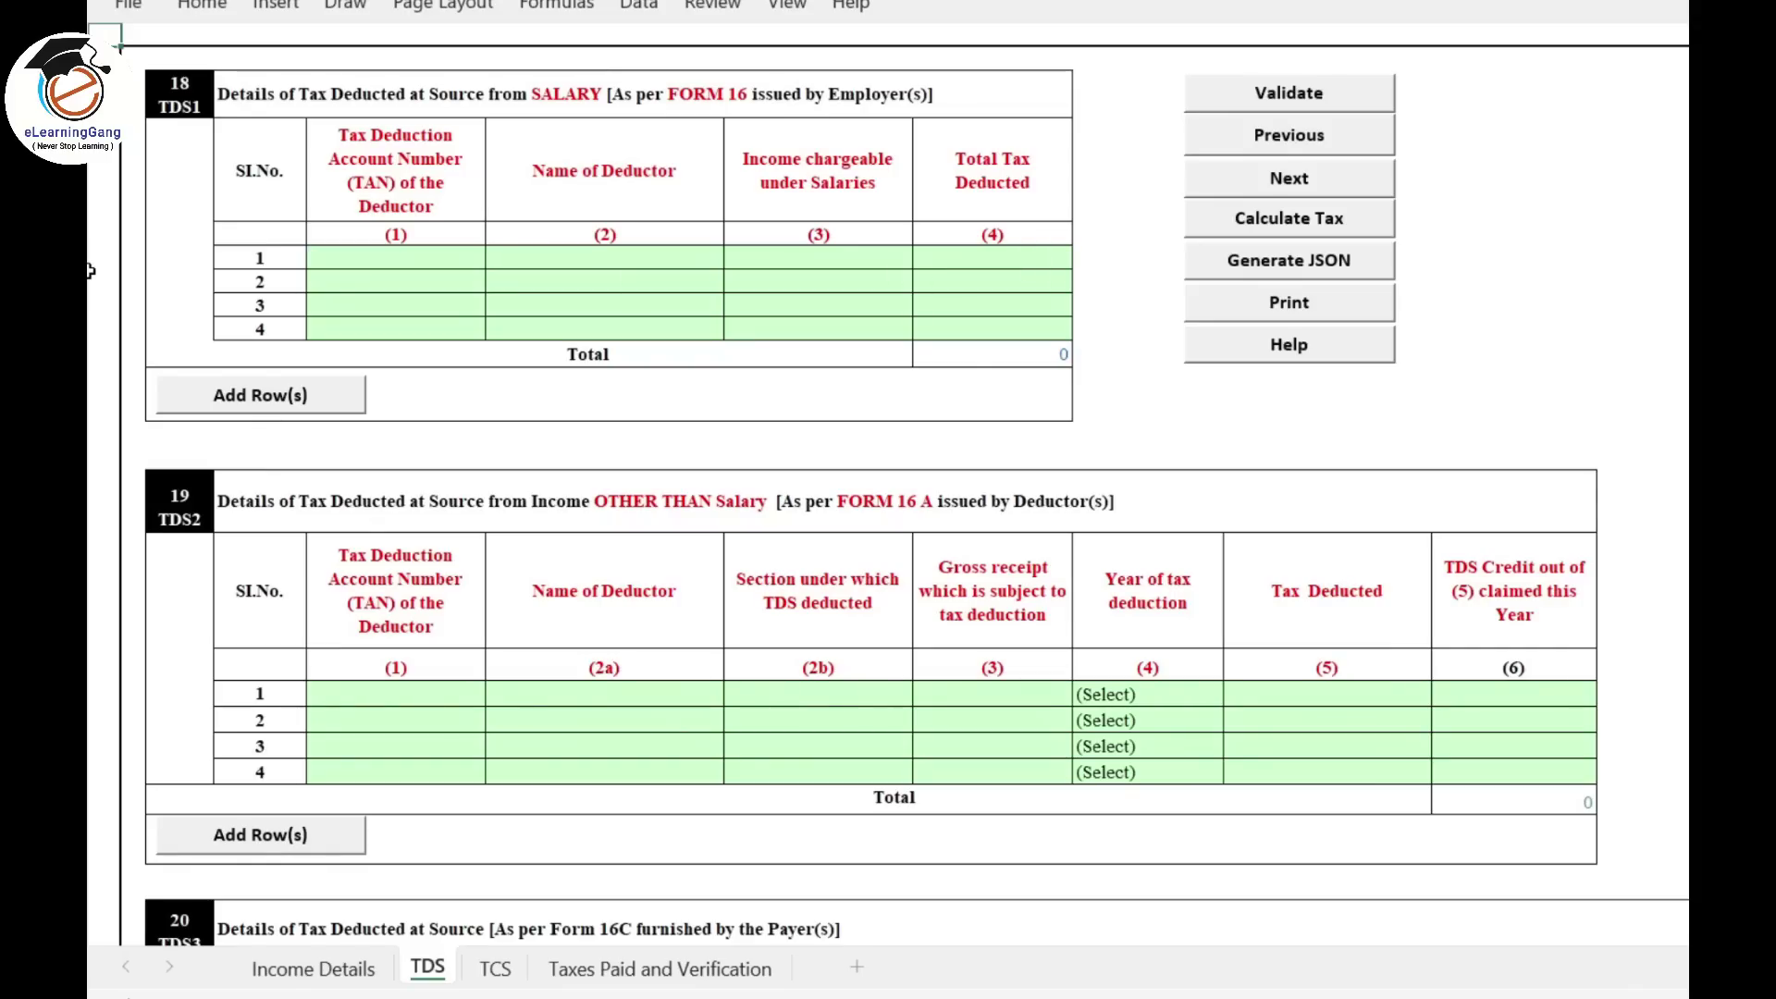
pyautogui.hotkey('ctrl', 'v')
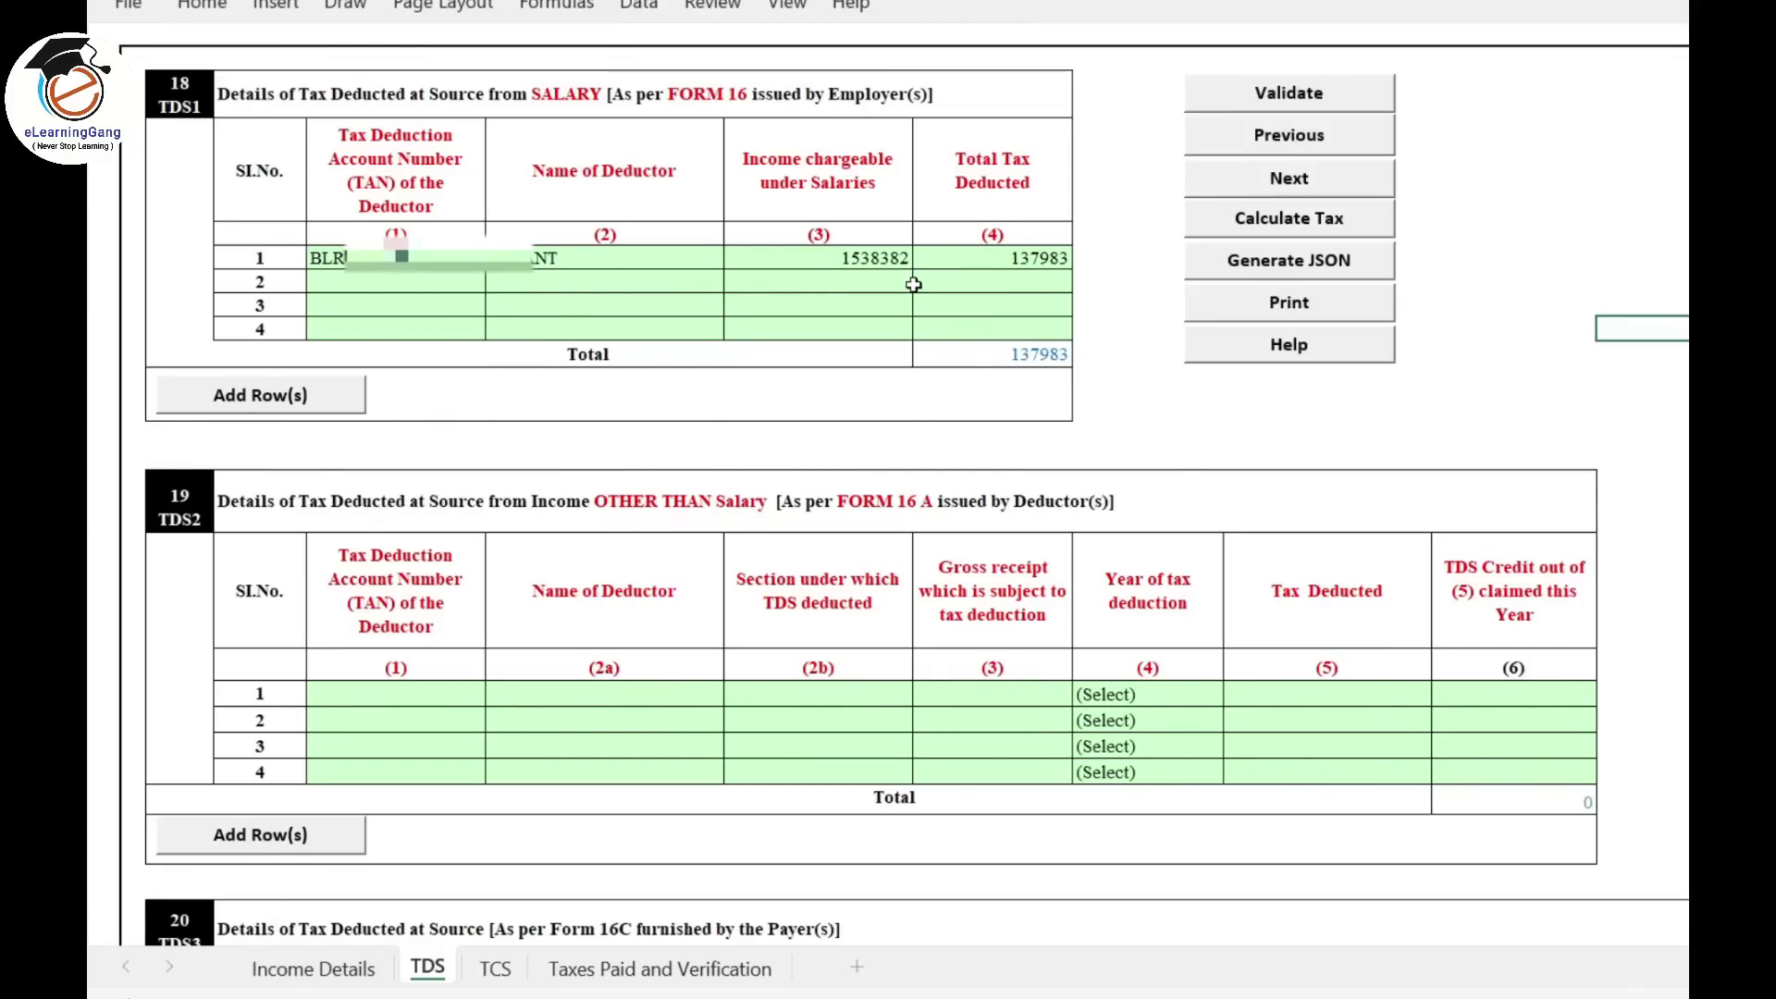
# Step: Validate both the TDS sheet and the empty TCS sheet, dismissing their alerts
pyautogui.scroll(-10, 1279, 630)
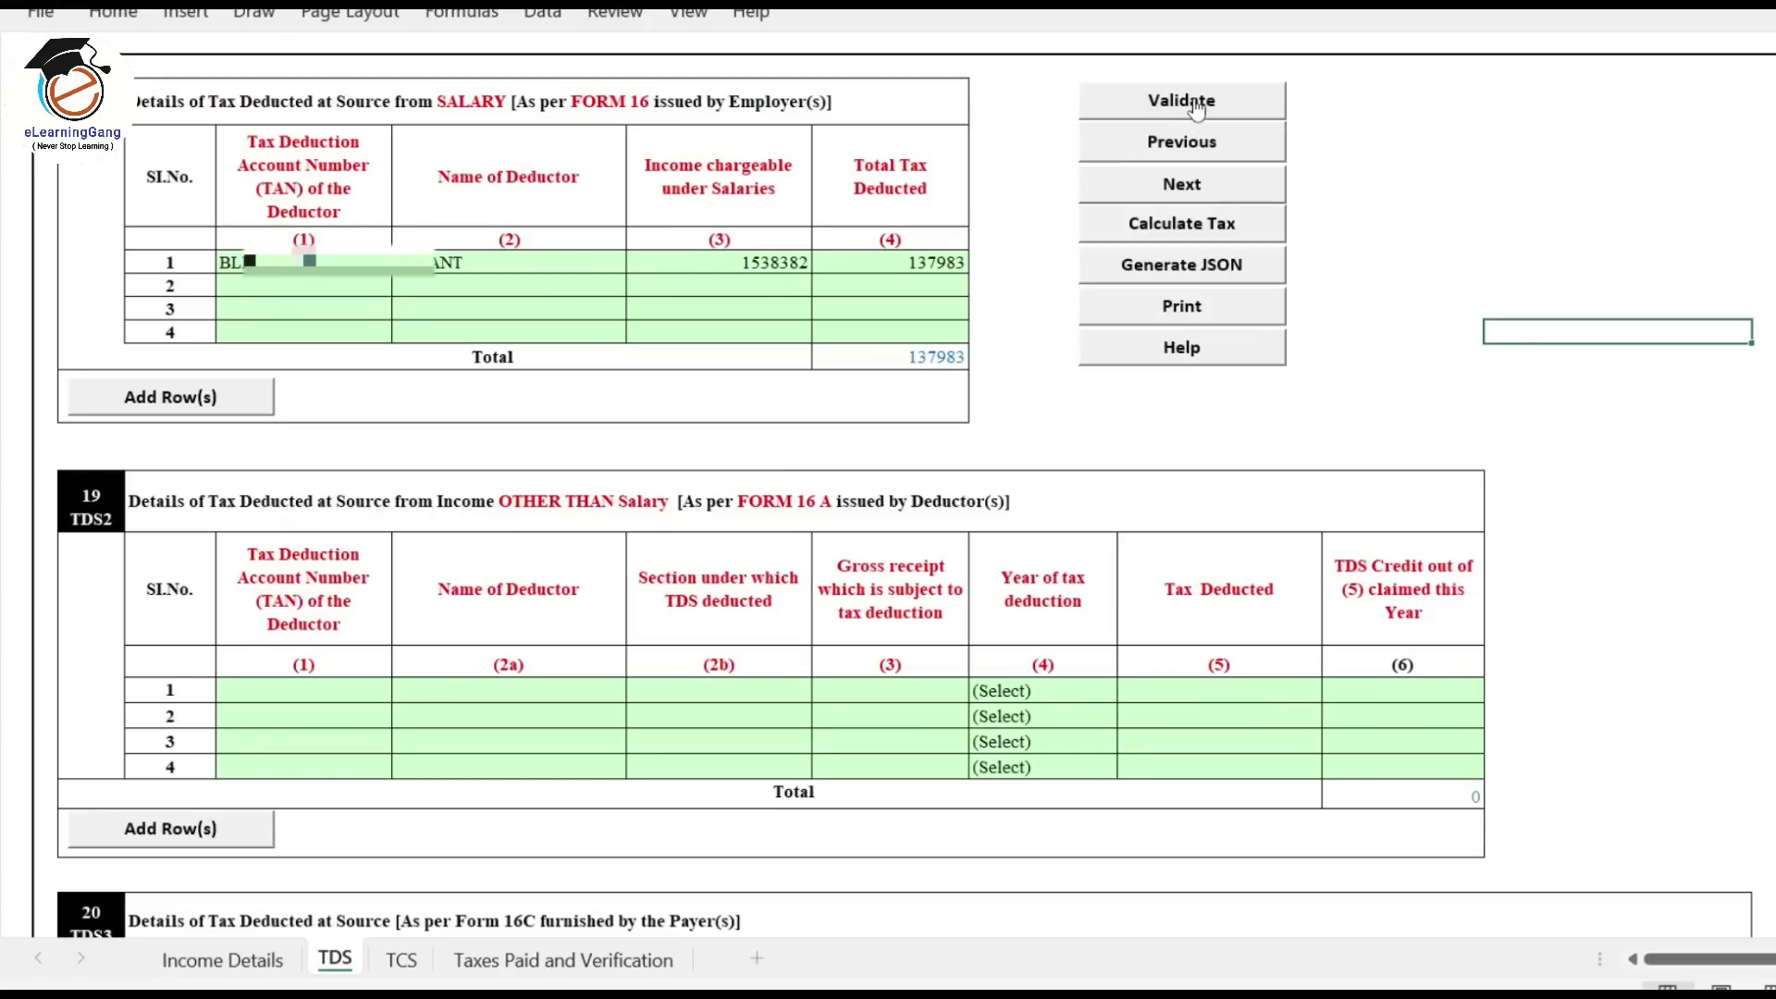
pyautogui.click(1184, 100)
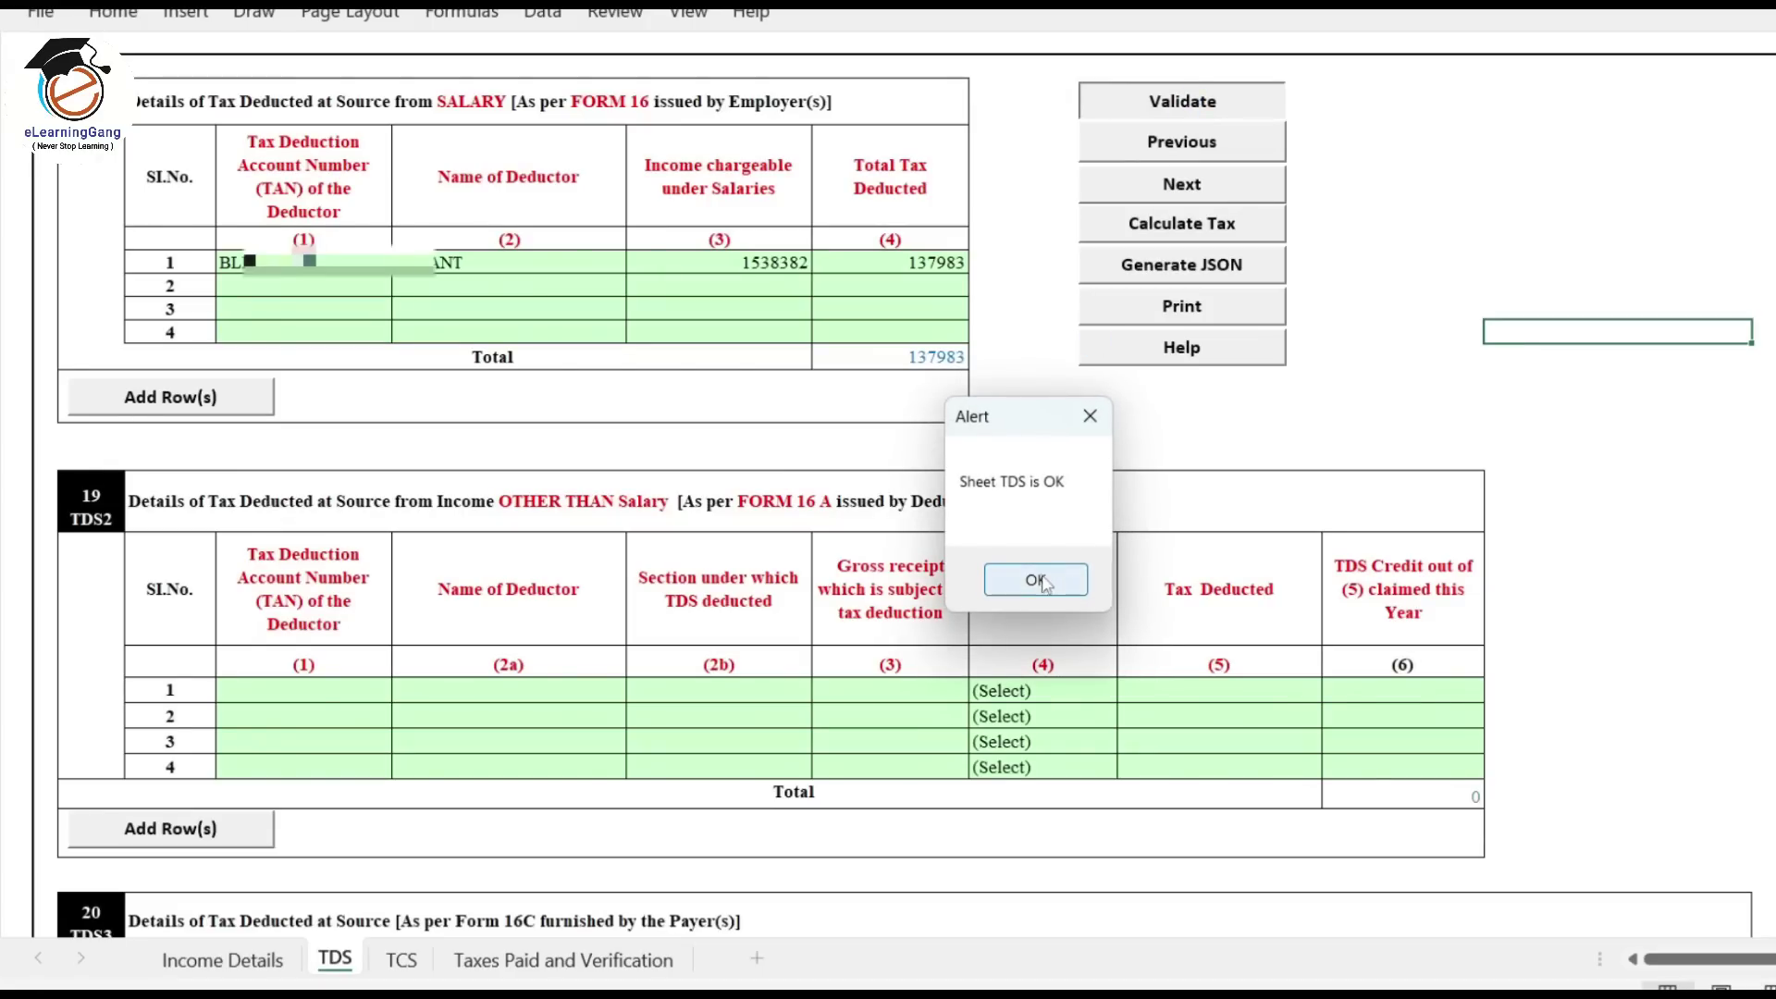
pyautogui.click(1036, 580)
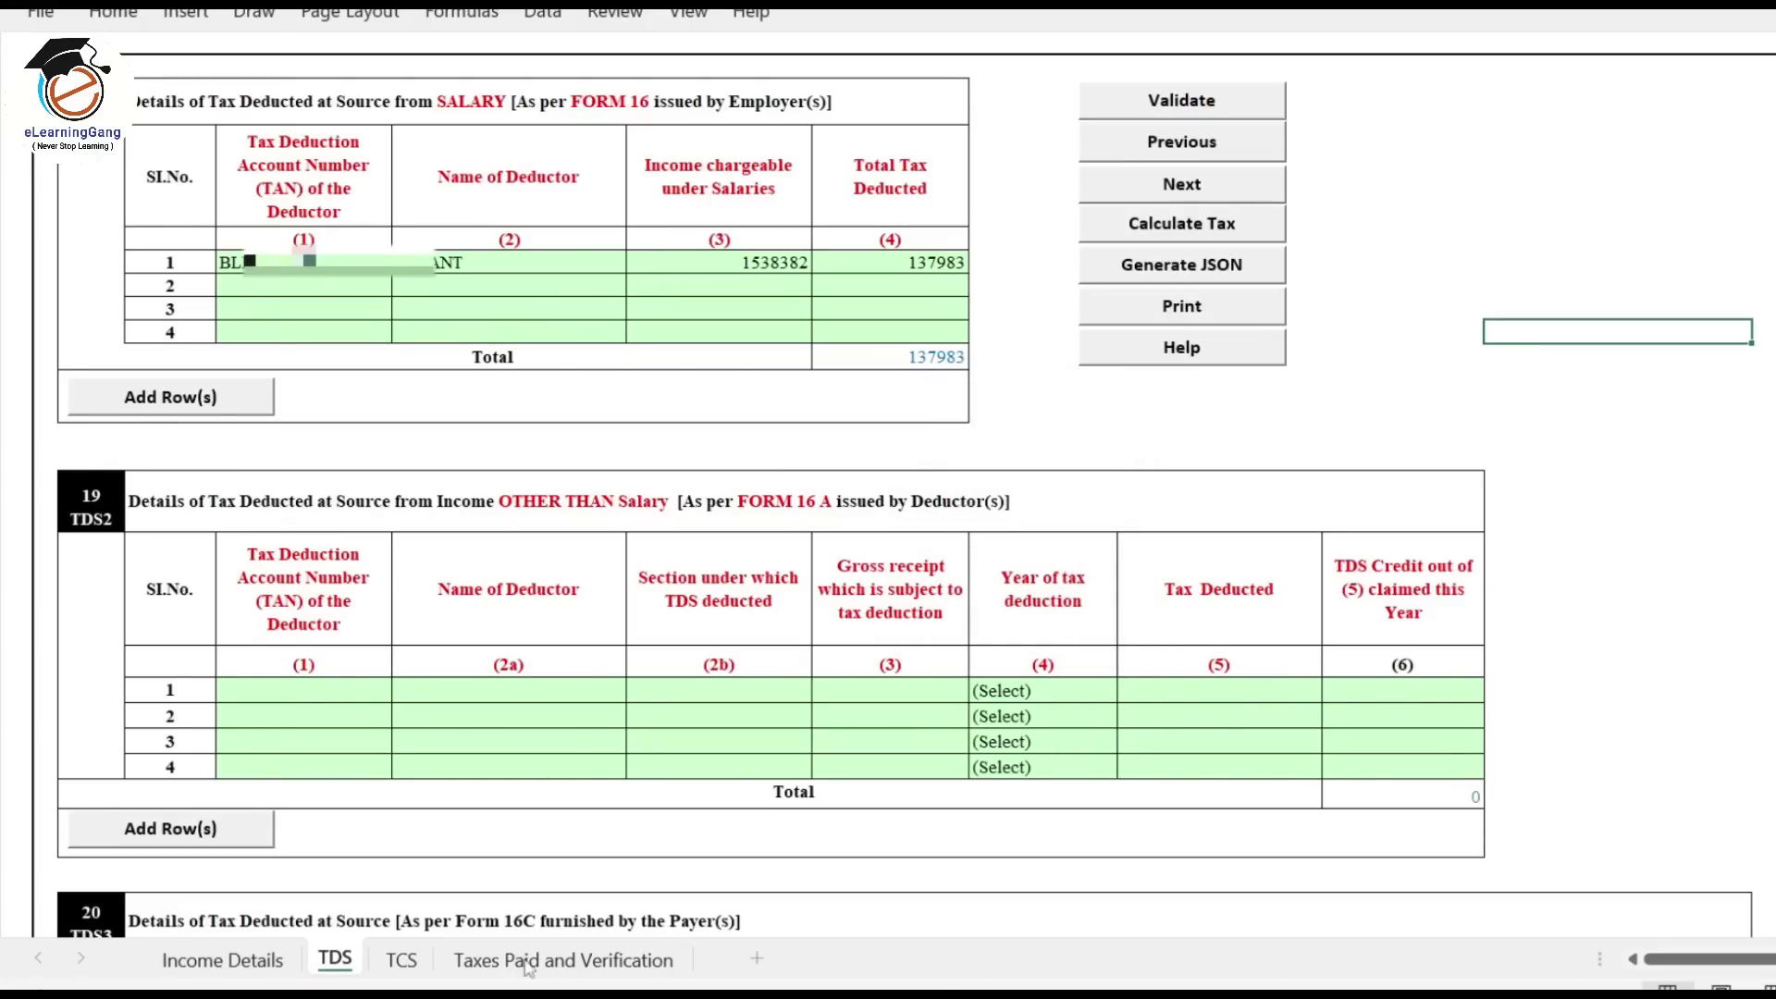
pyautogui.click(405, 967)
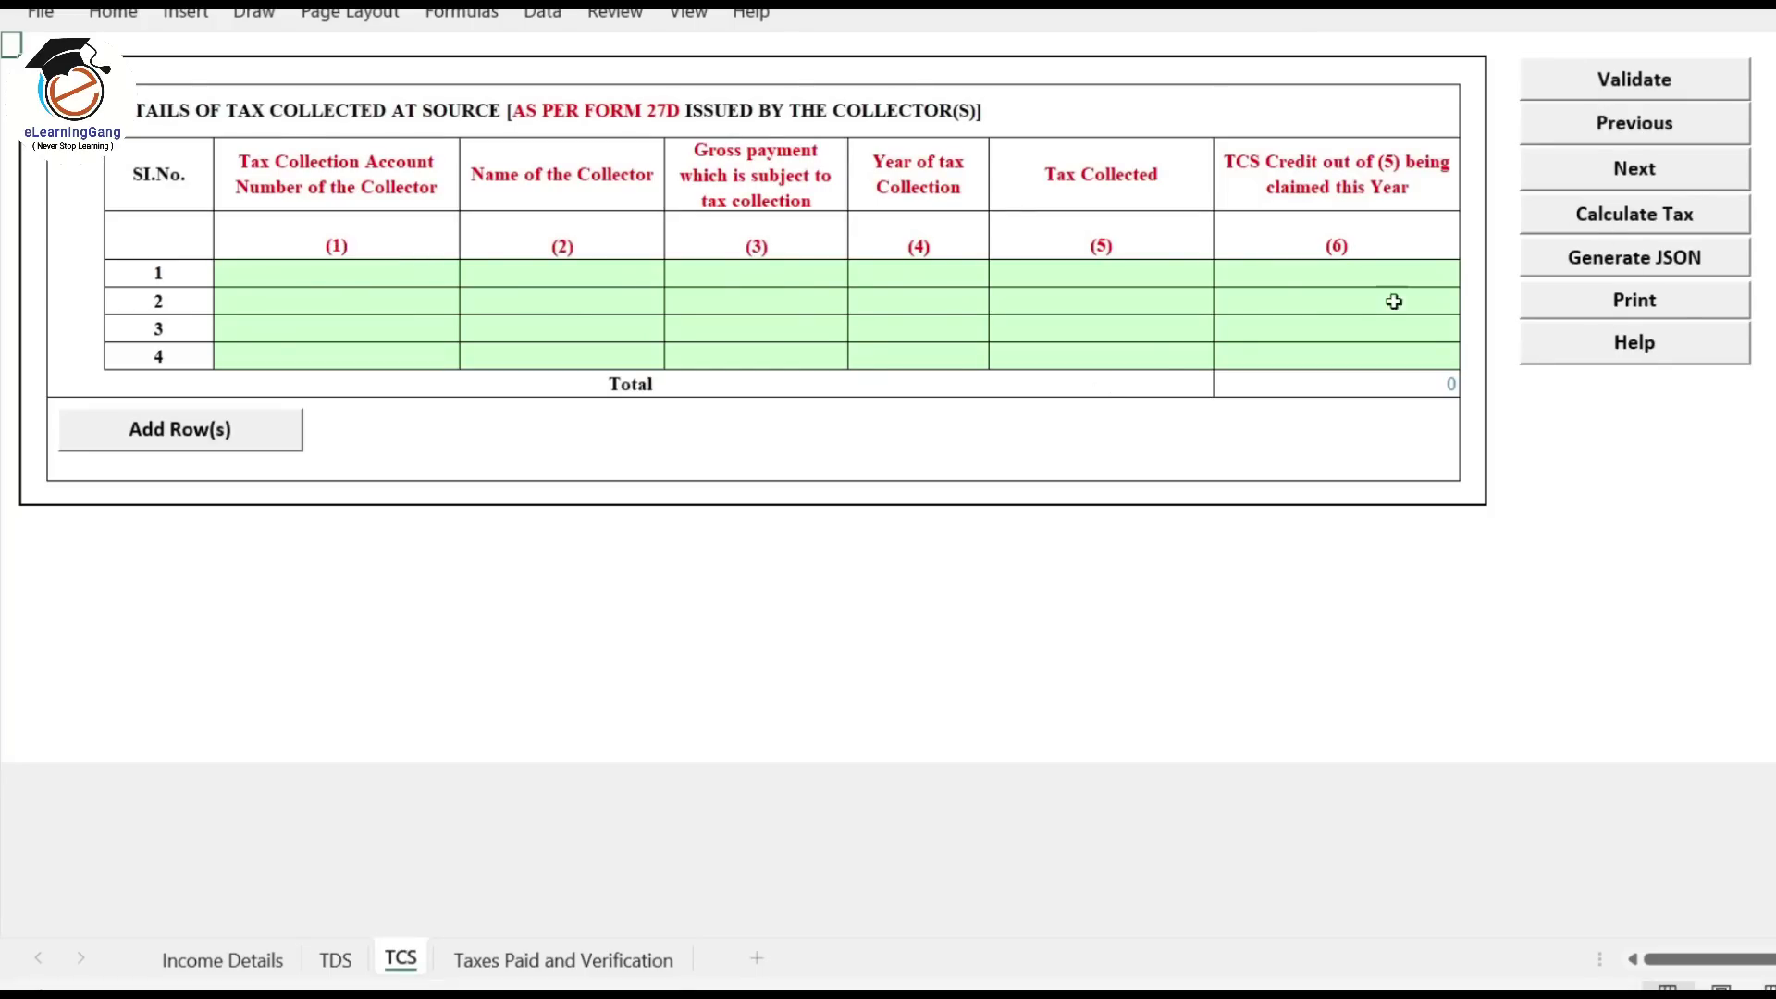
pyautogui.click(1673, 88)
pyautogui.click(1025, 581)
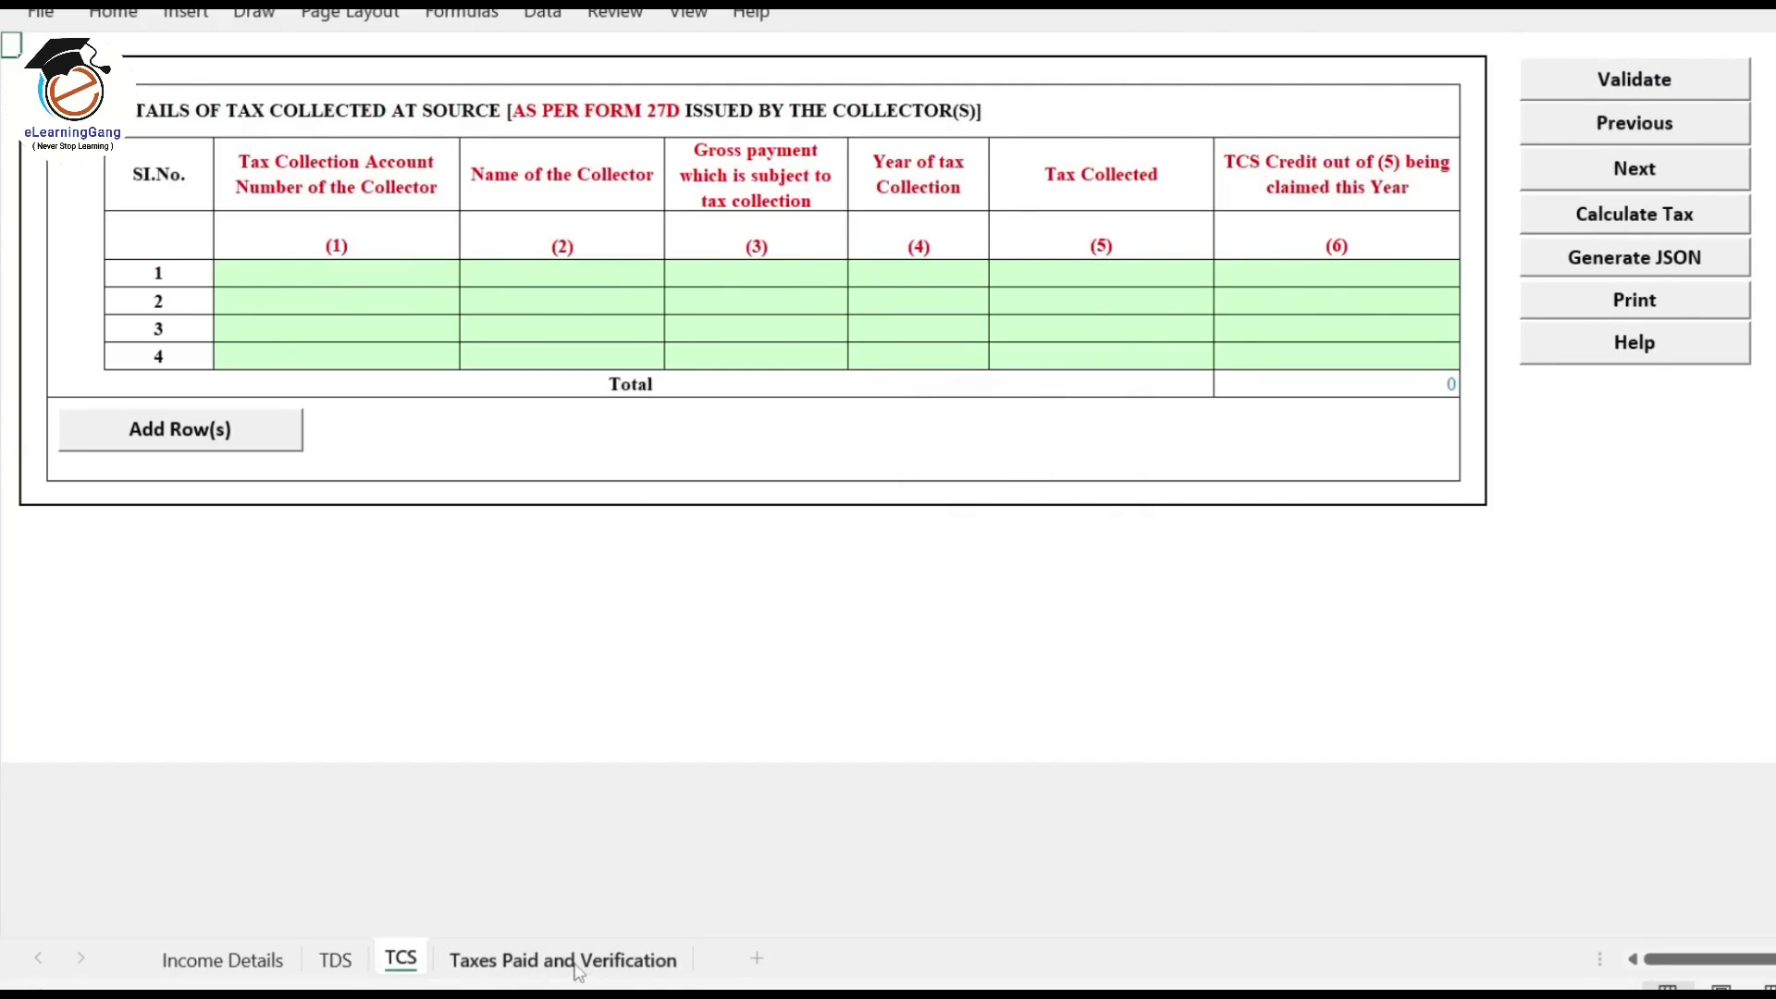
# Step: Set the account type of the HDFC BANK row on the Taxes Paid and Verification sheet to Savings Account
pyautogui.click(623, 966)
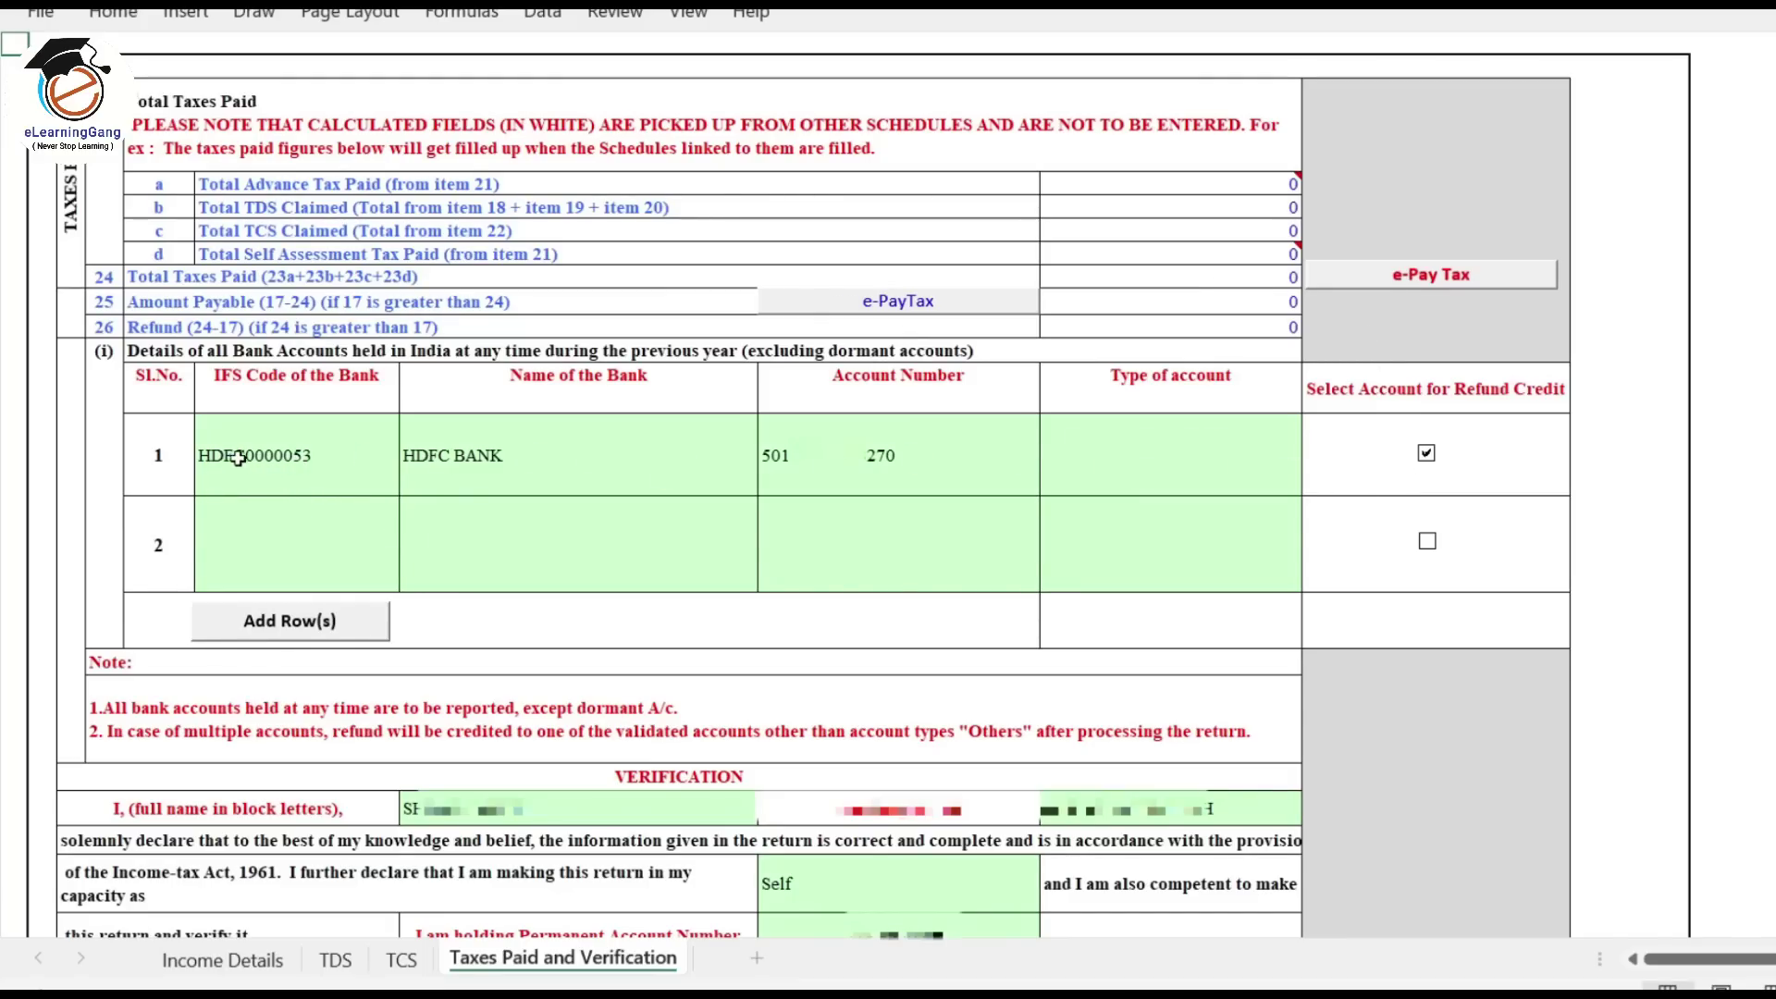
pyautogui.click(1237, 464)
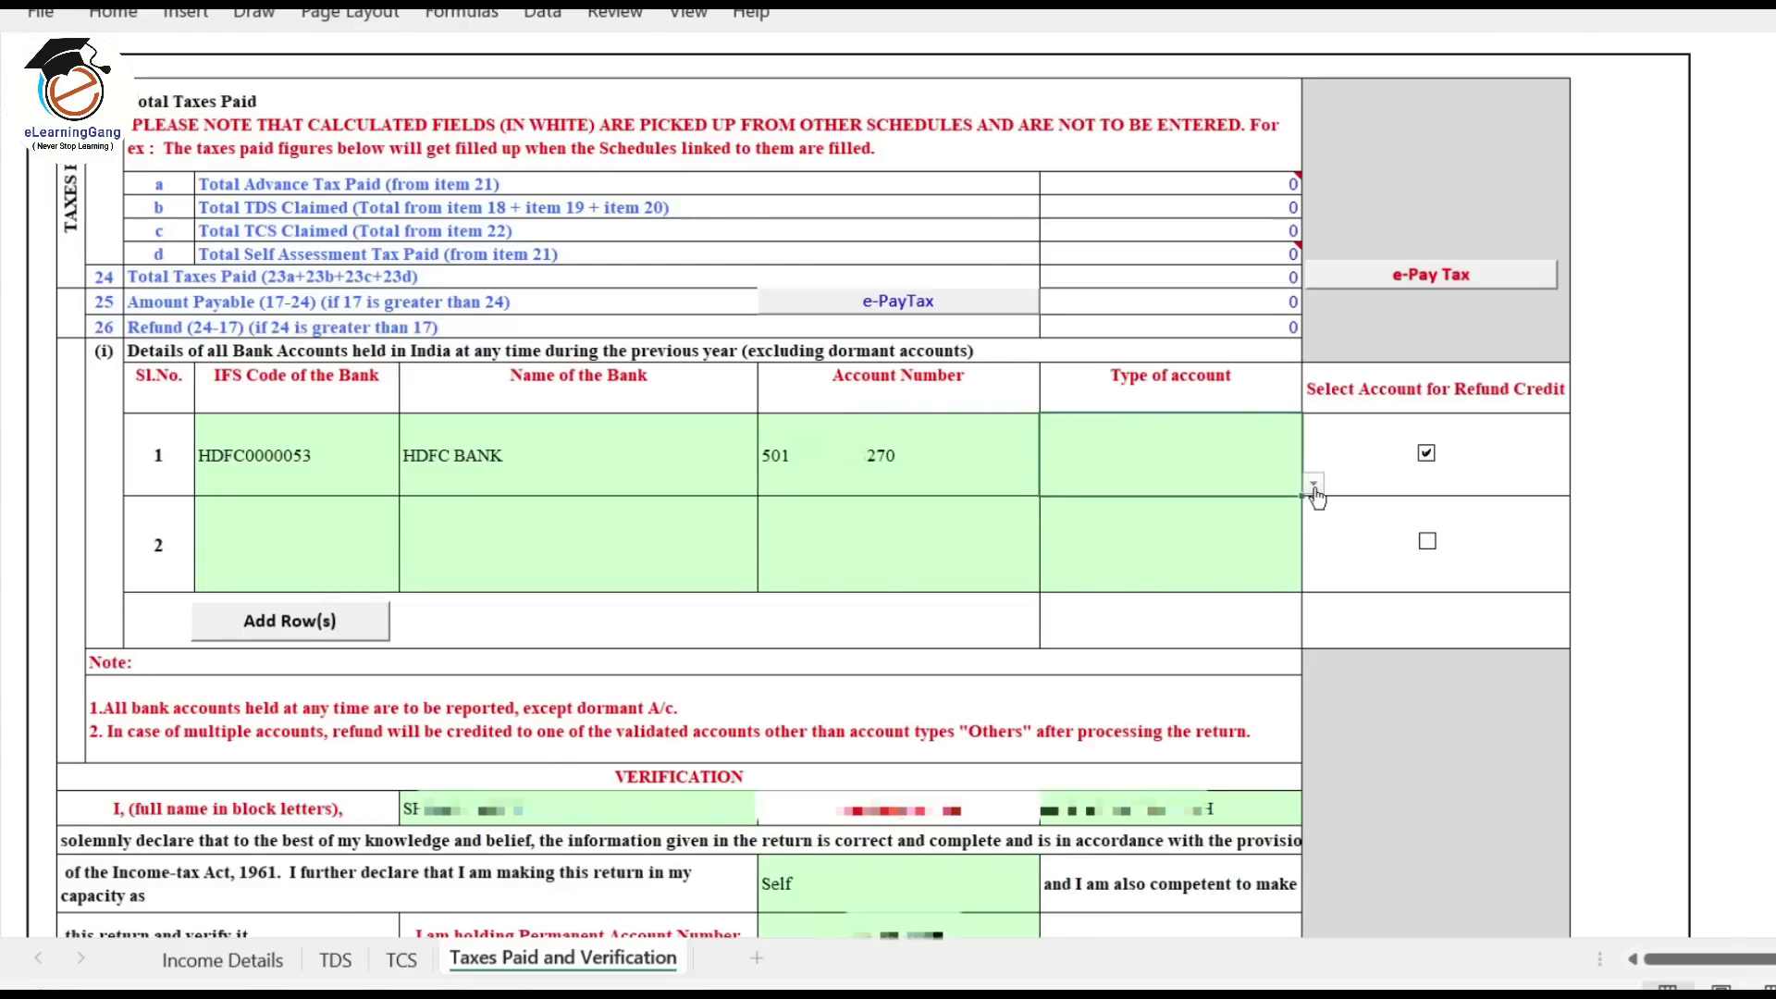
pyautogui.click(1314, 484)
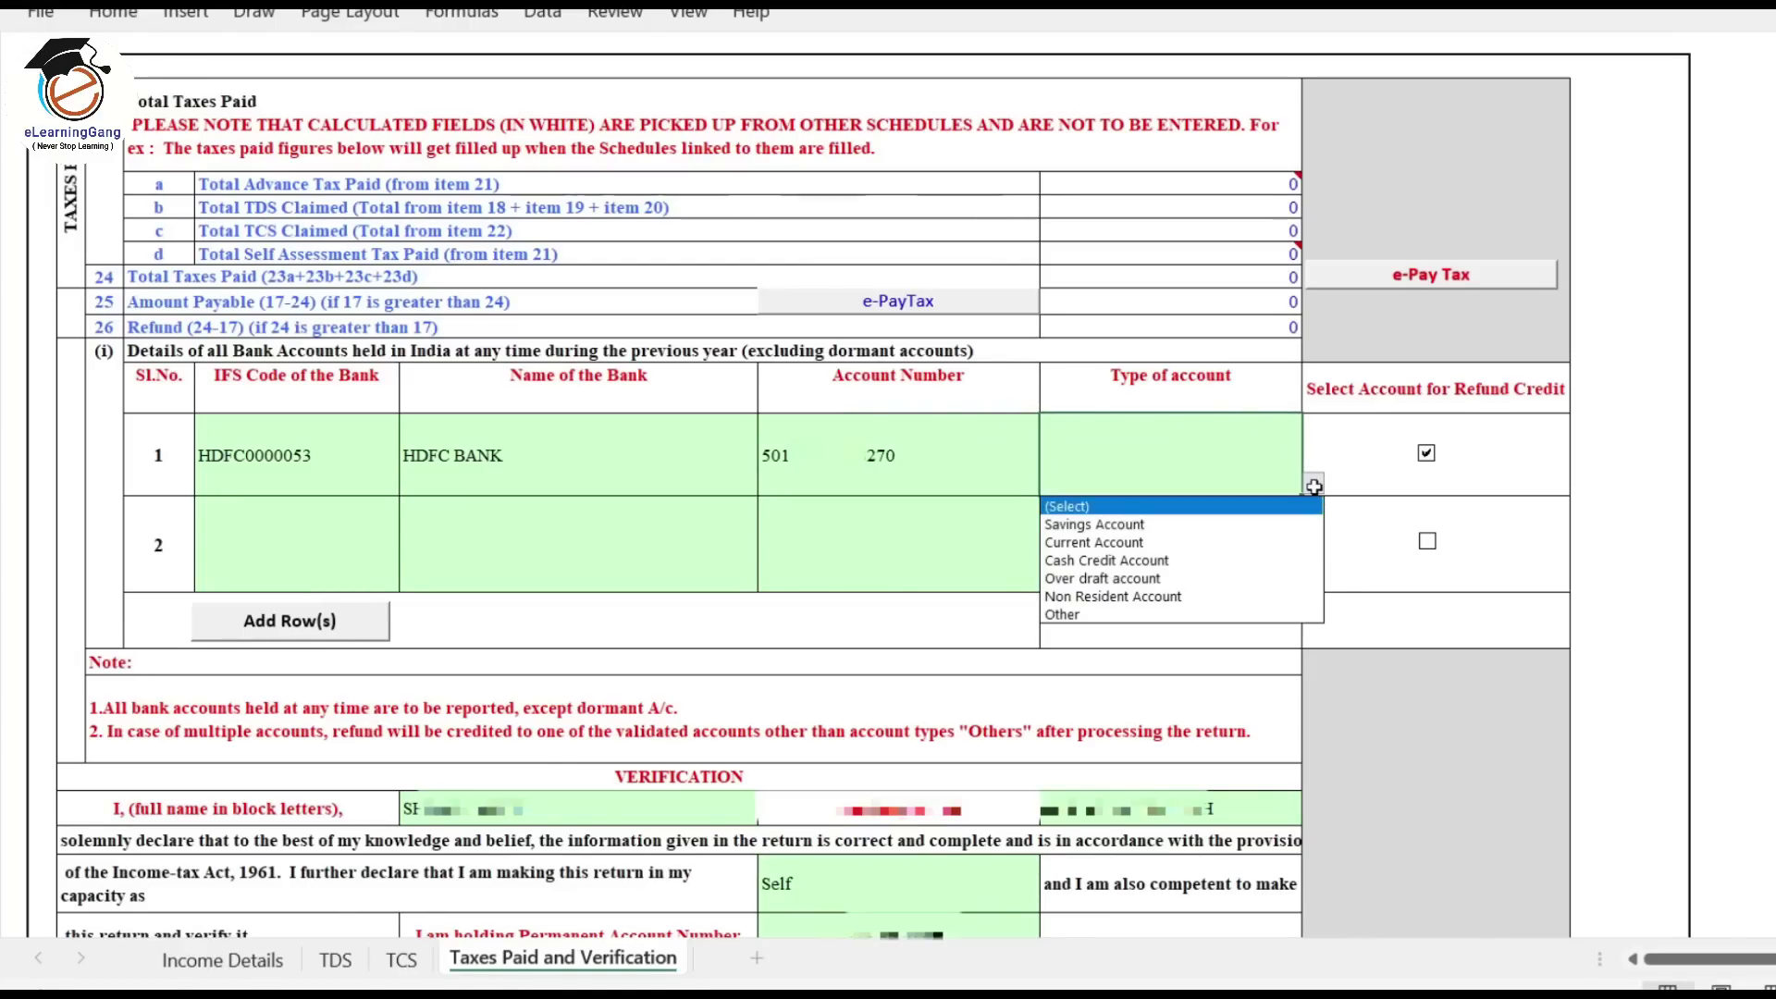
pyautogui.click(1173, 526)
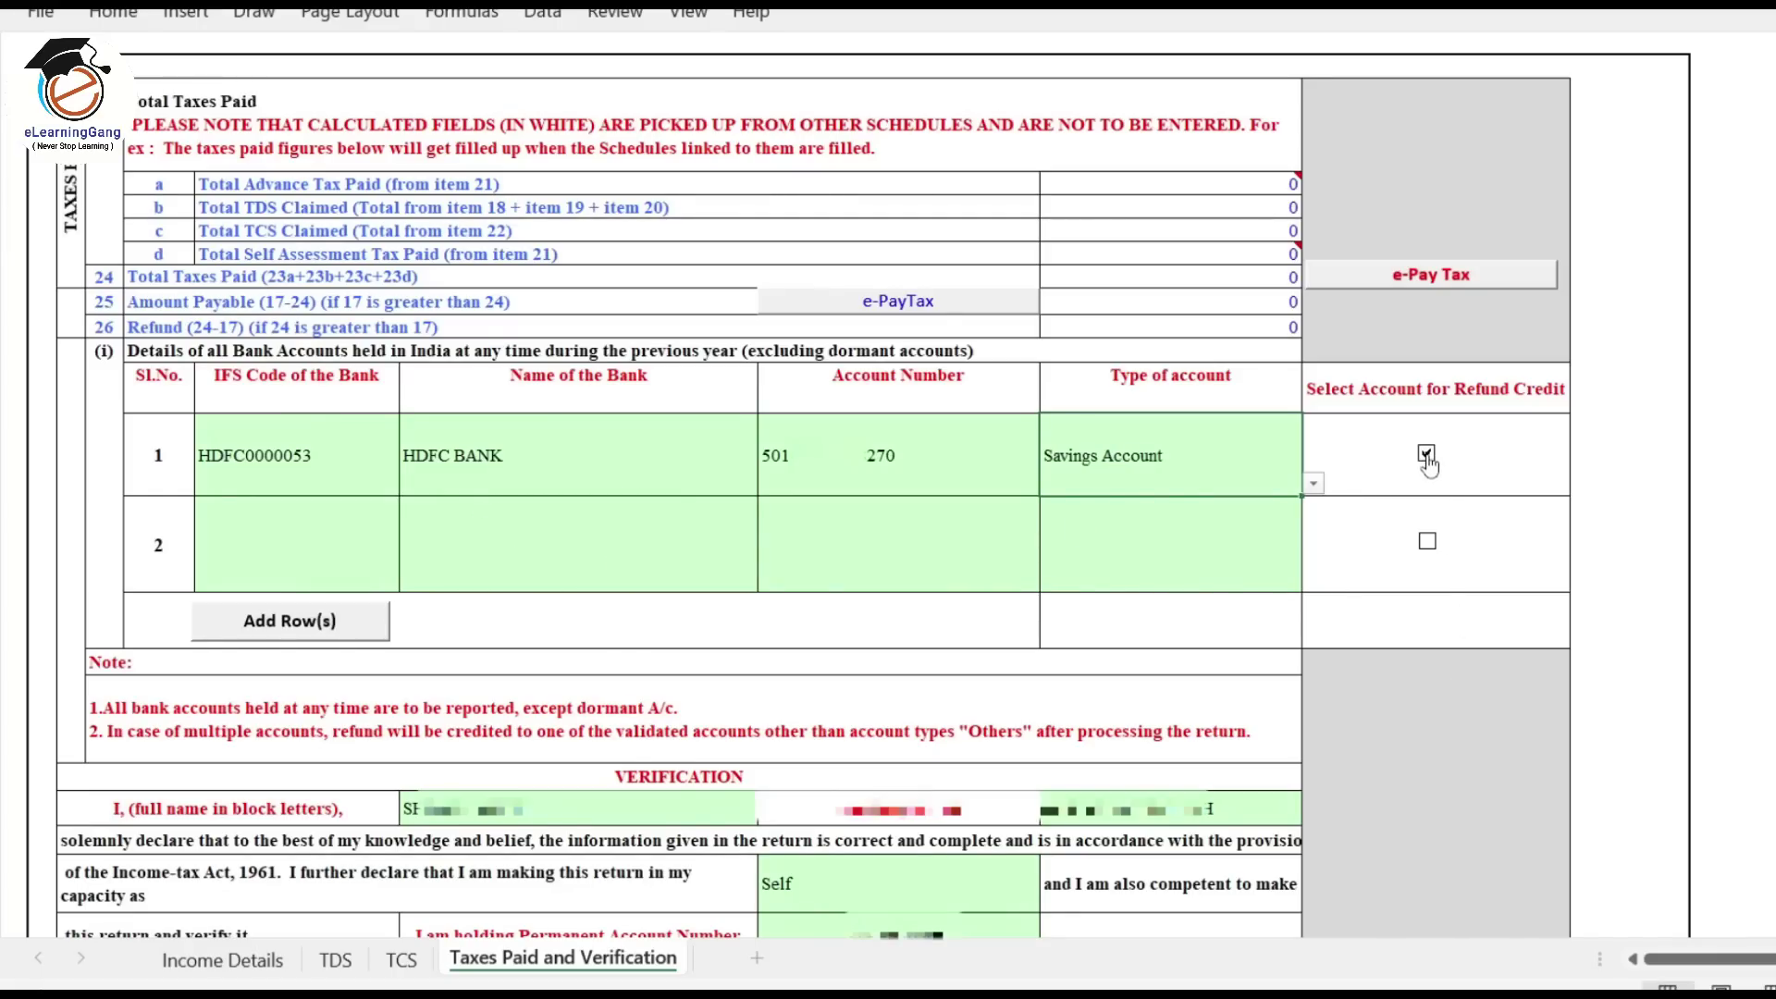
# Step: Enter PRAYAGRAJ as the verification place and validate the Taxes Paid and Verification sheet
pyautogui.scroll(-5, 686, 314)
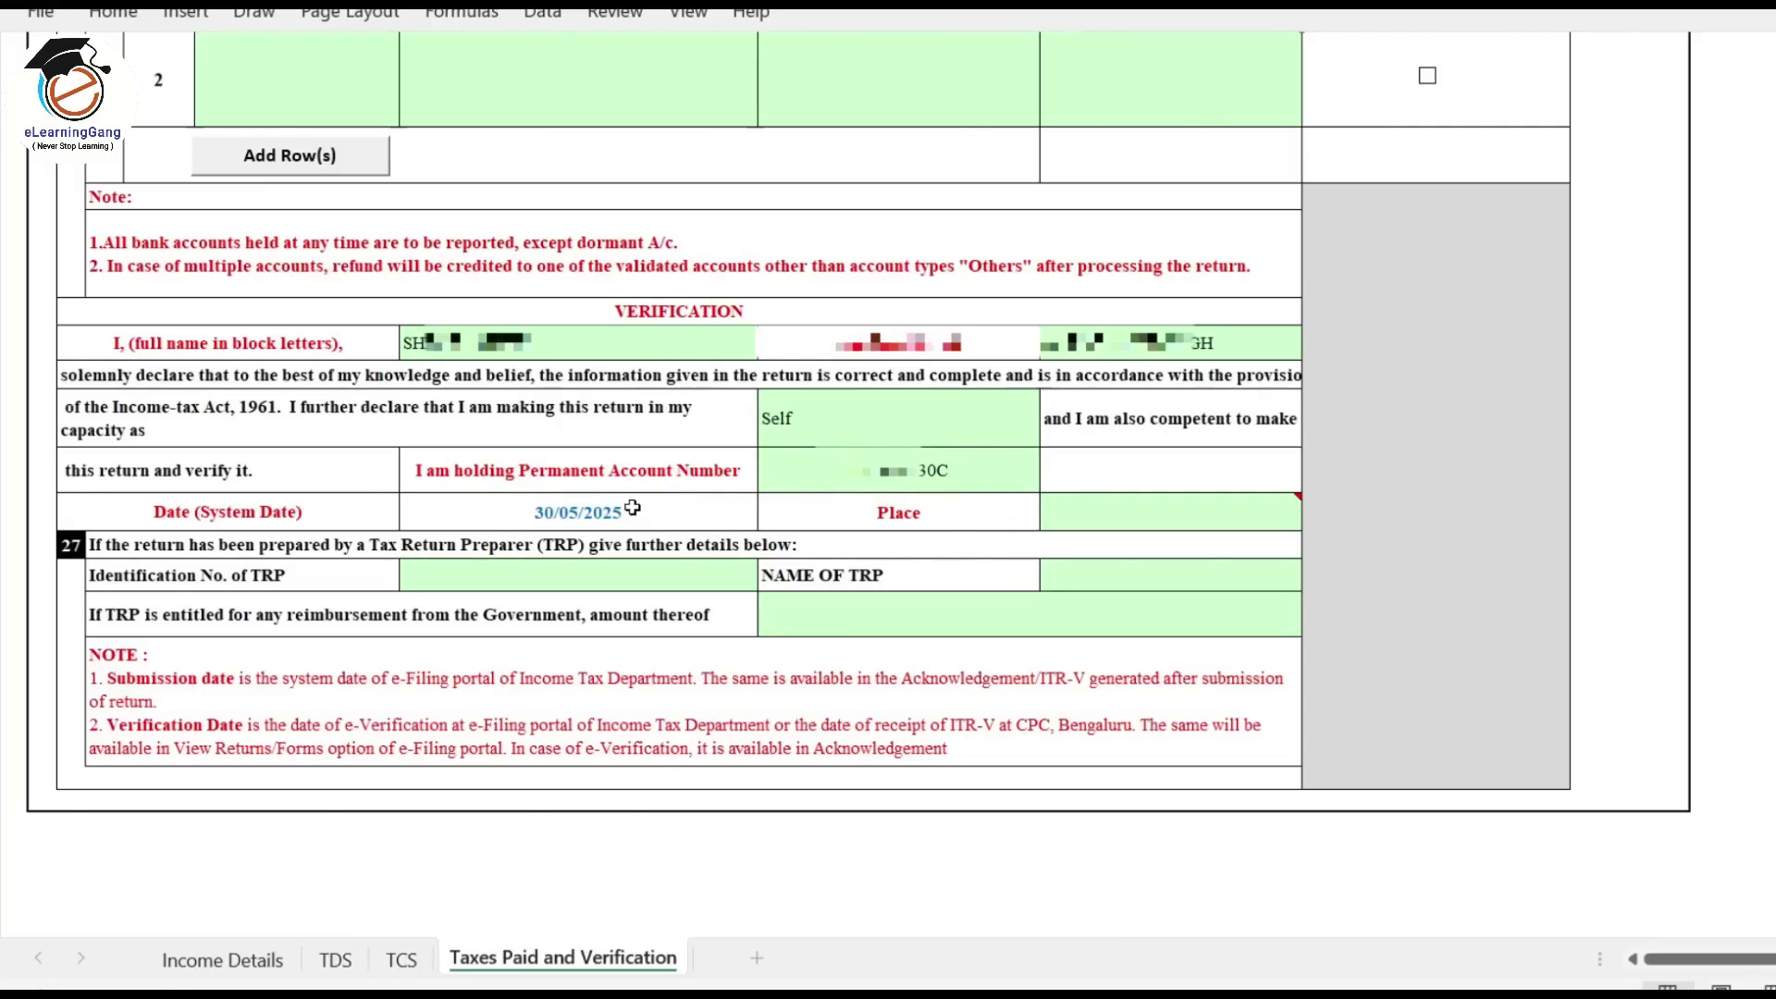
pyautogui.click(1168, 511)
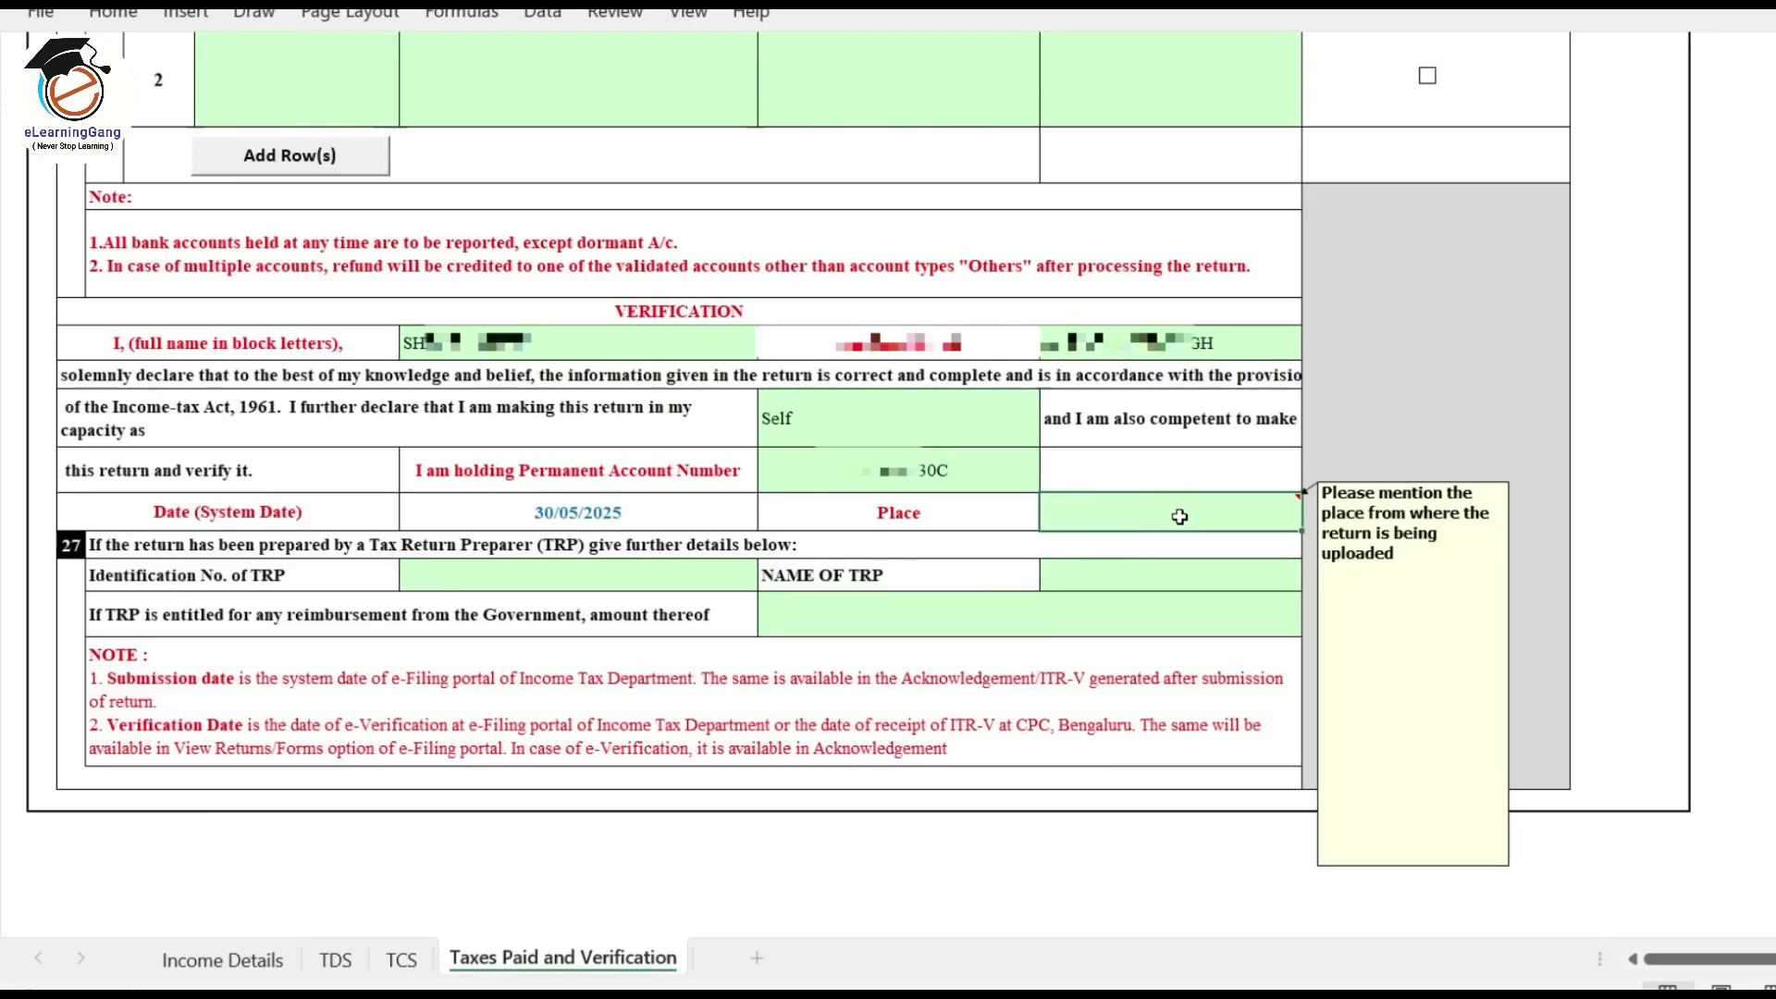
pyautogui.write('PRAYAGRAJ')
pyautogui.press('Return')
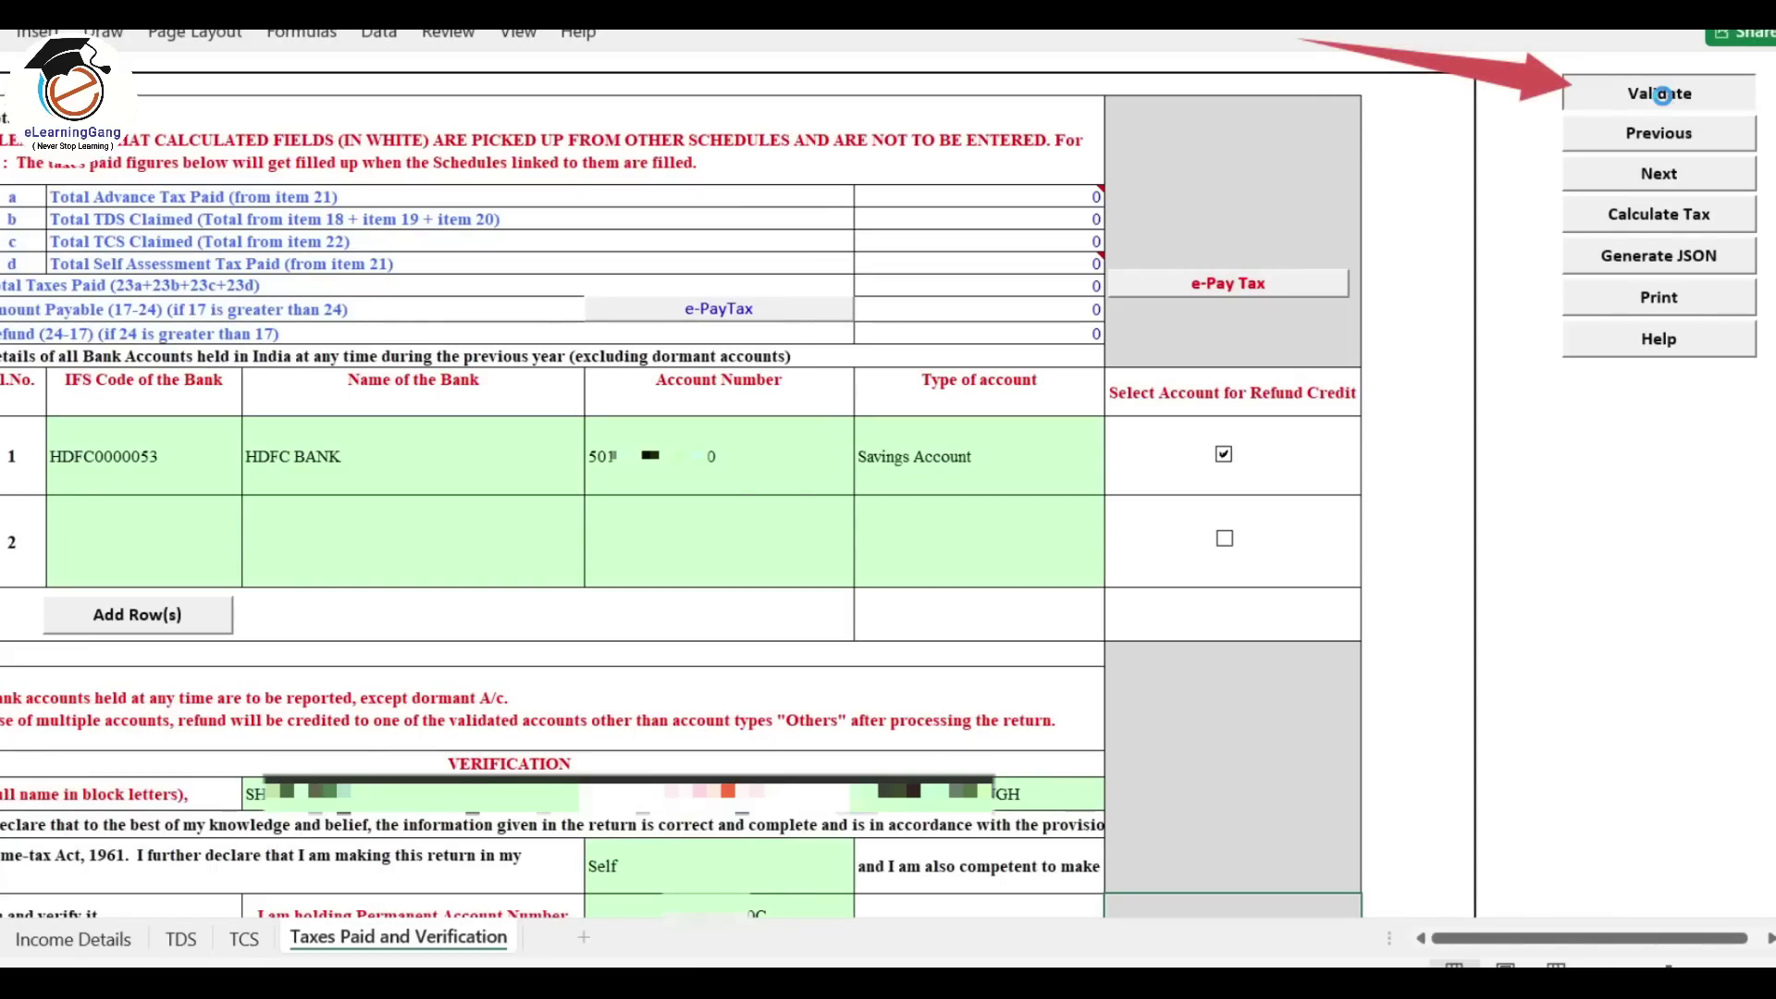
pyautogui.click(1662, 94)
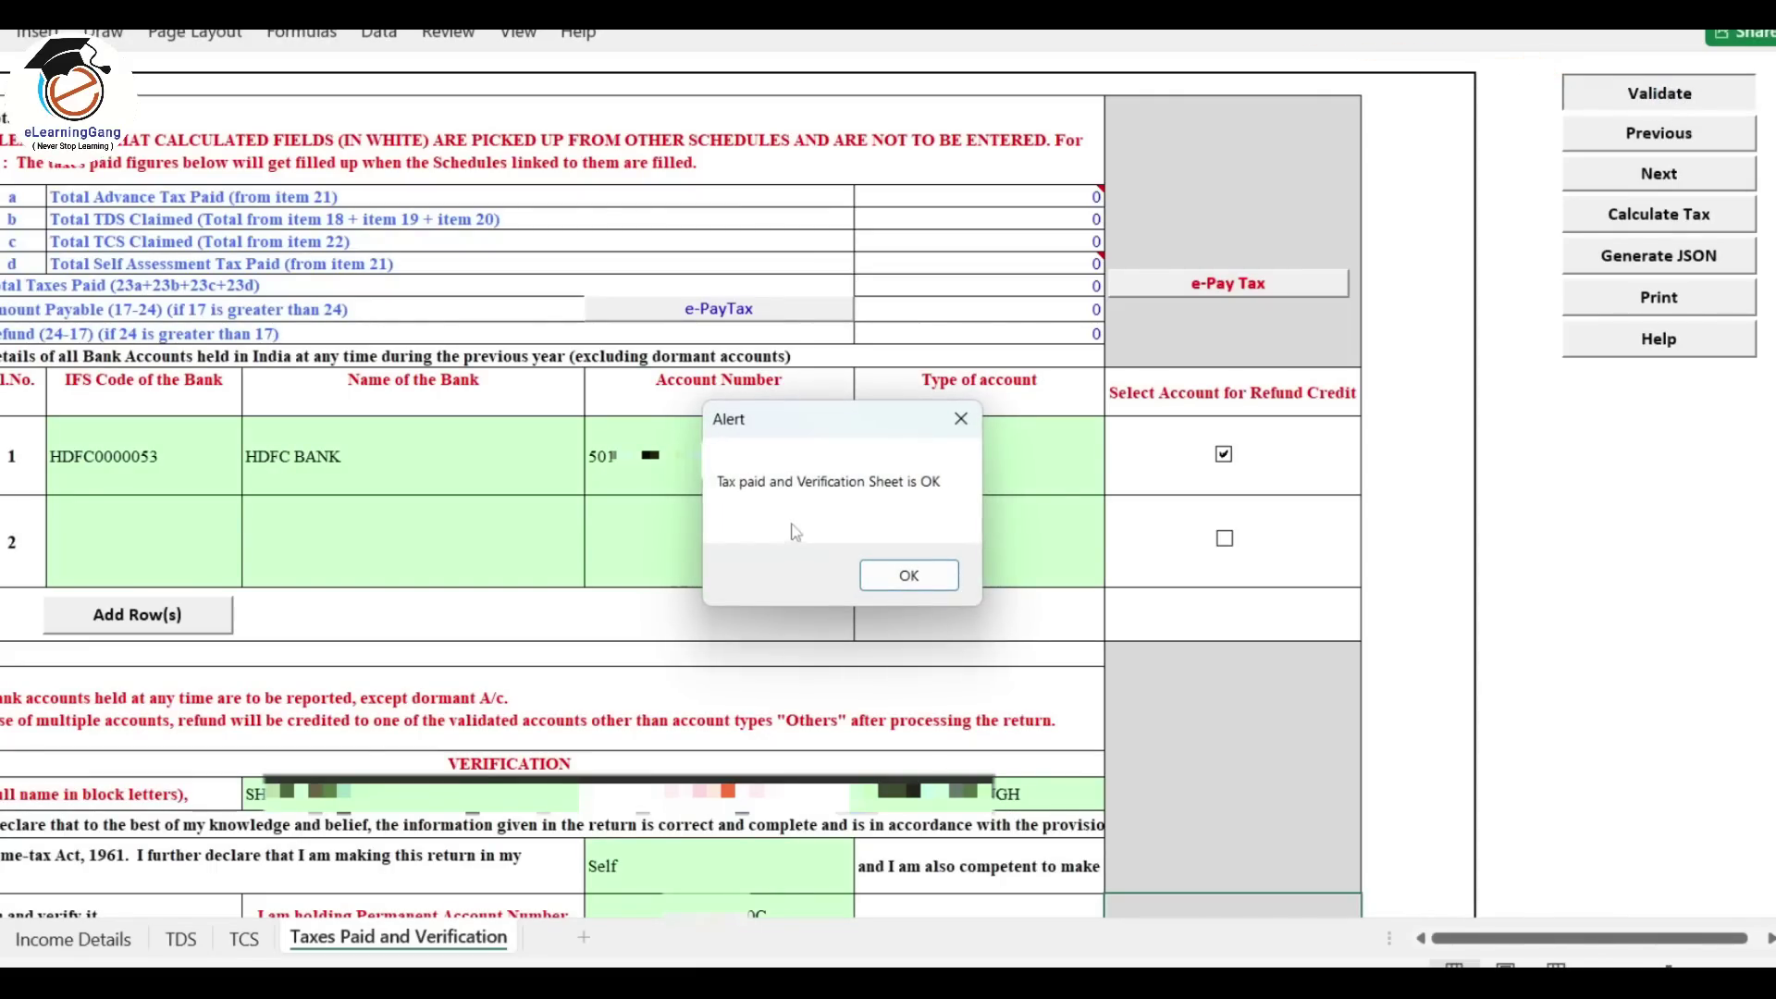
pyautogui.click(910, 577)
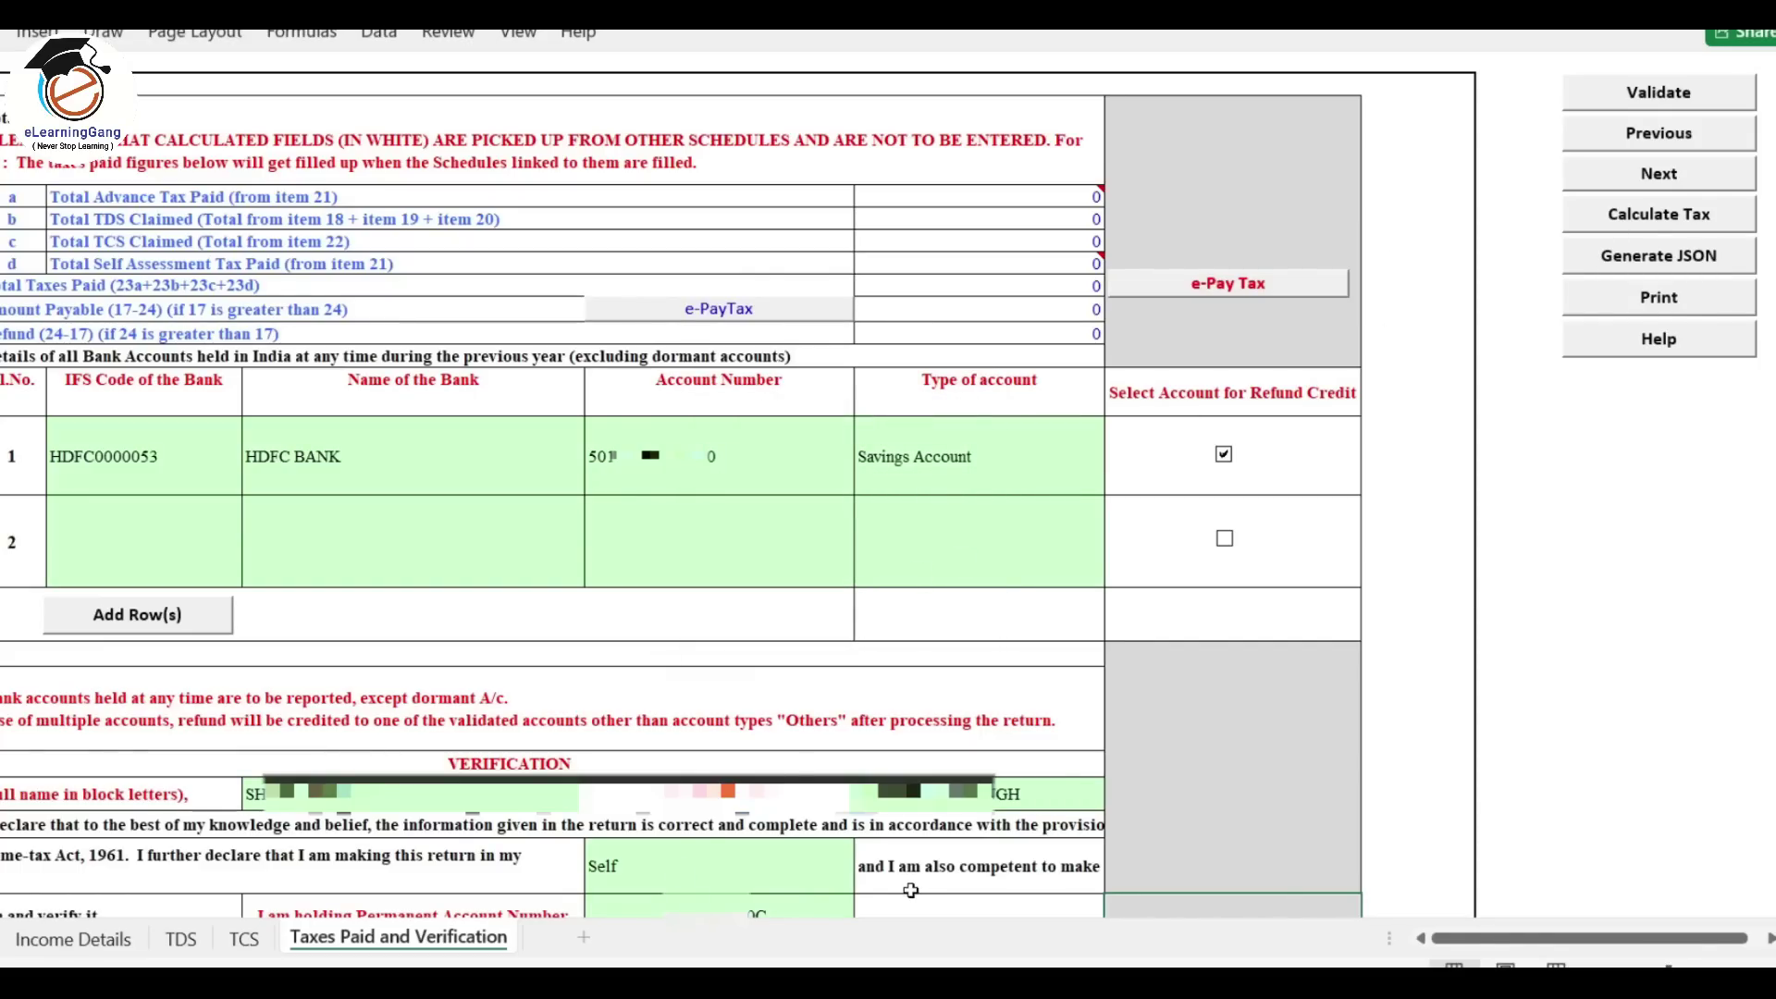
# Step: Calculate the tax and check the total tax, salary TDS and refund amounts across the return sheets
pyautogui.click(1679, 220)
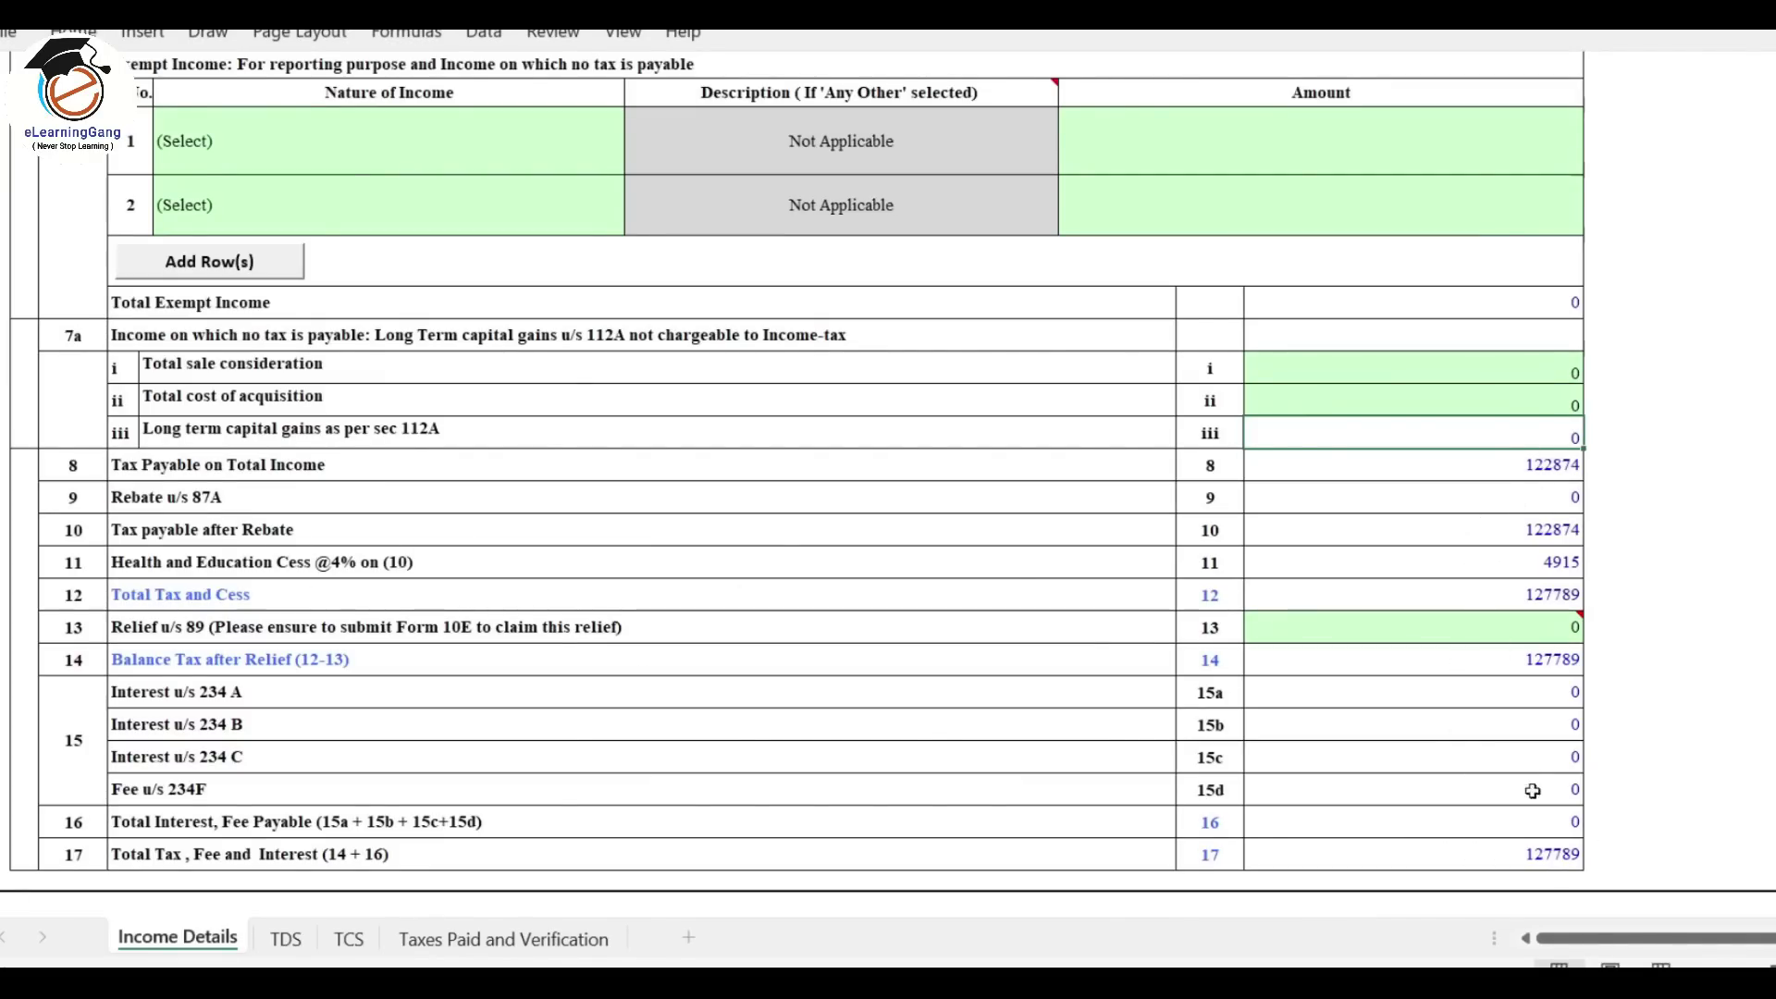
pyautogui.click(1485, 851)
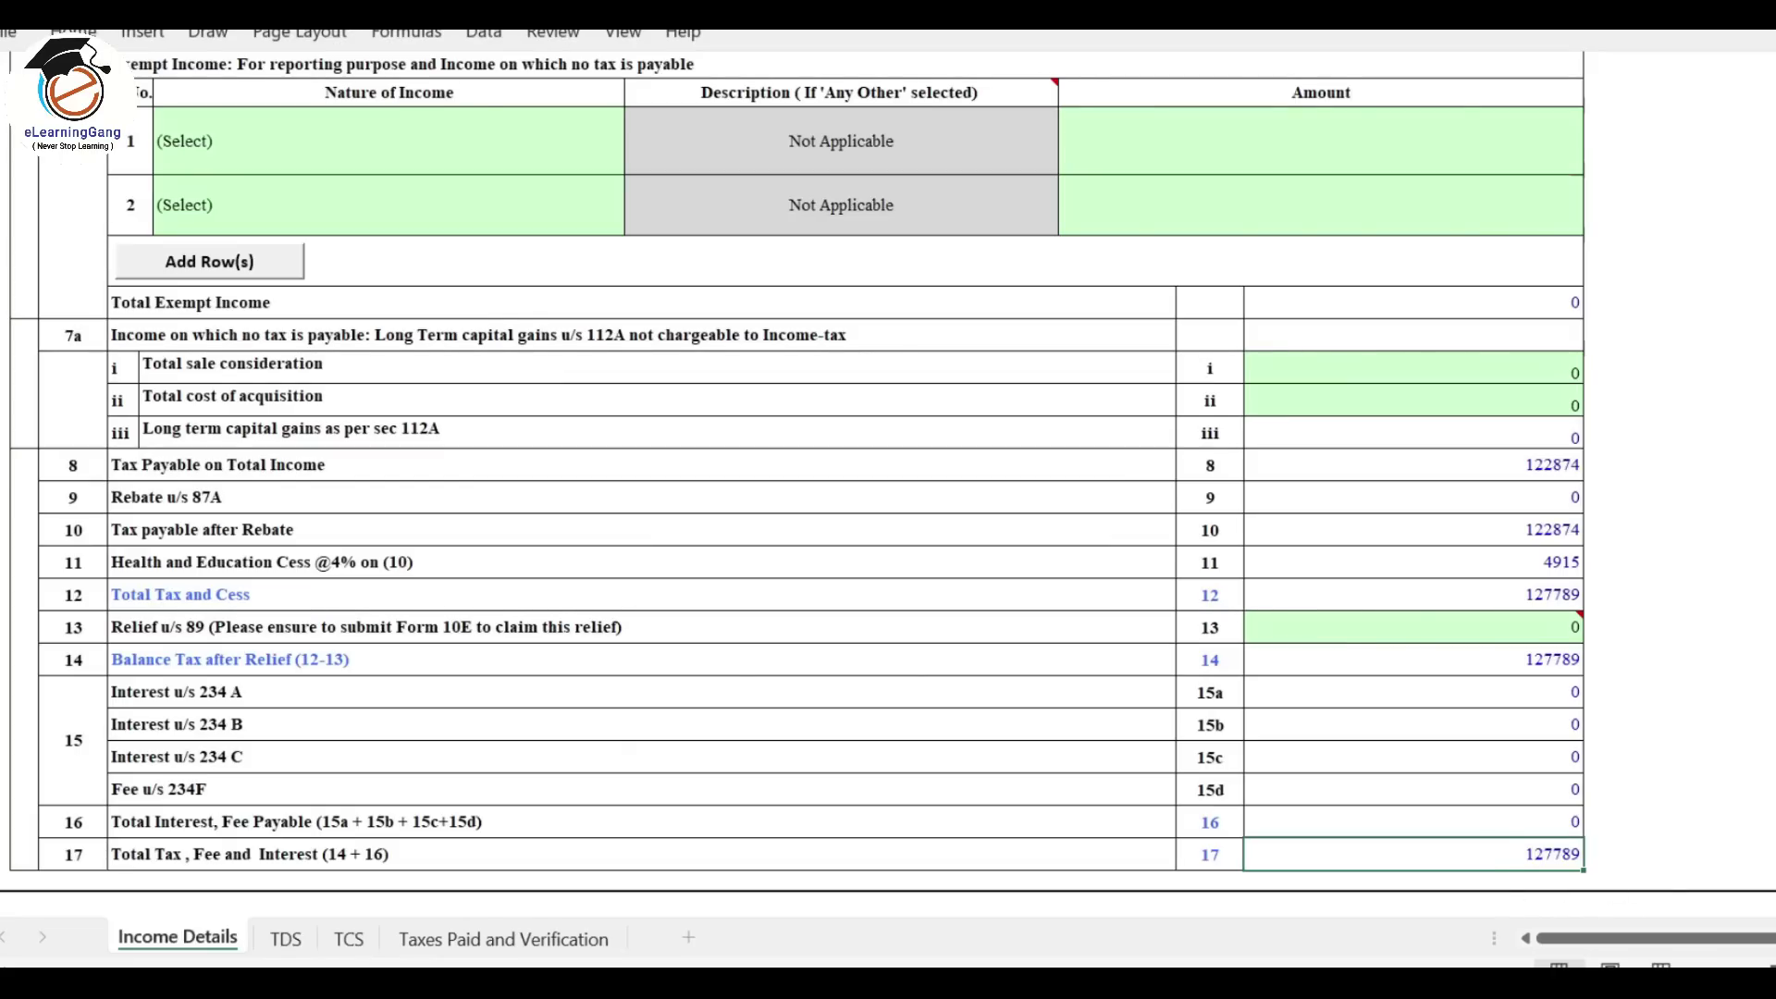
pyautogui.click(287, 953)
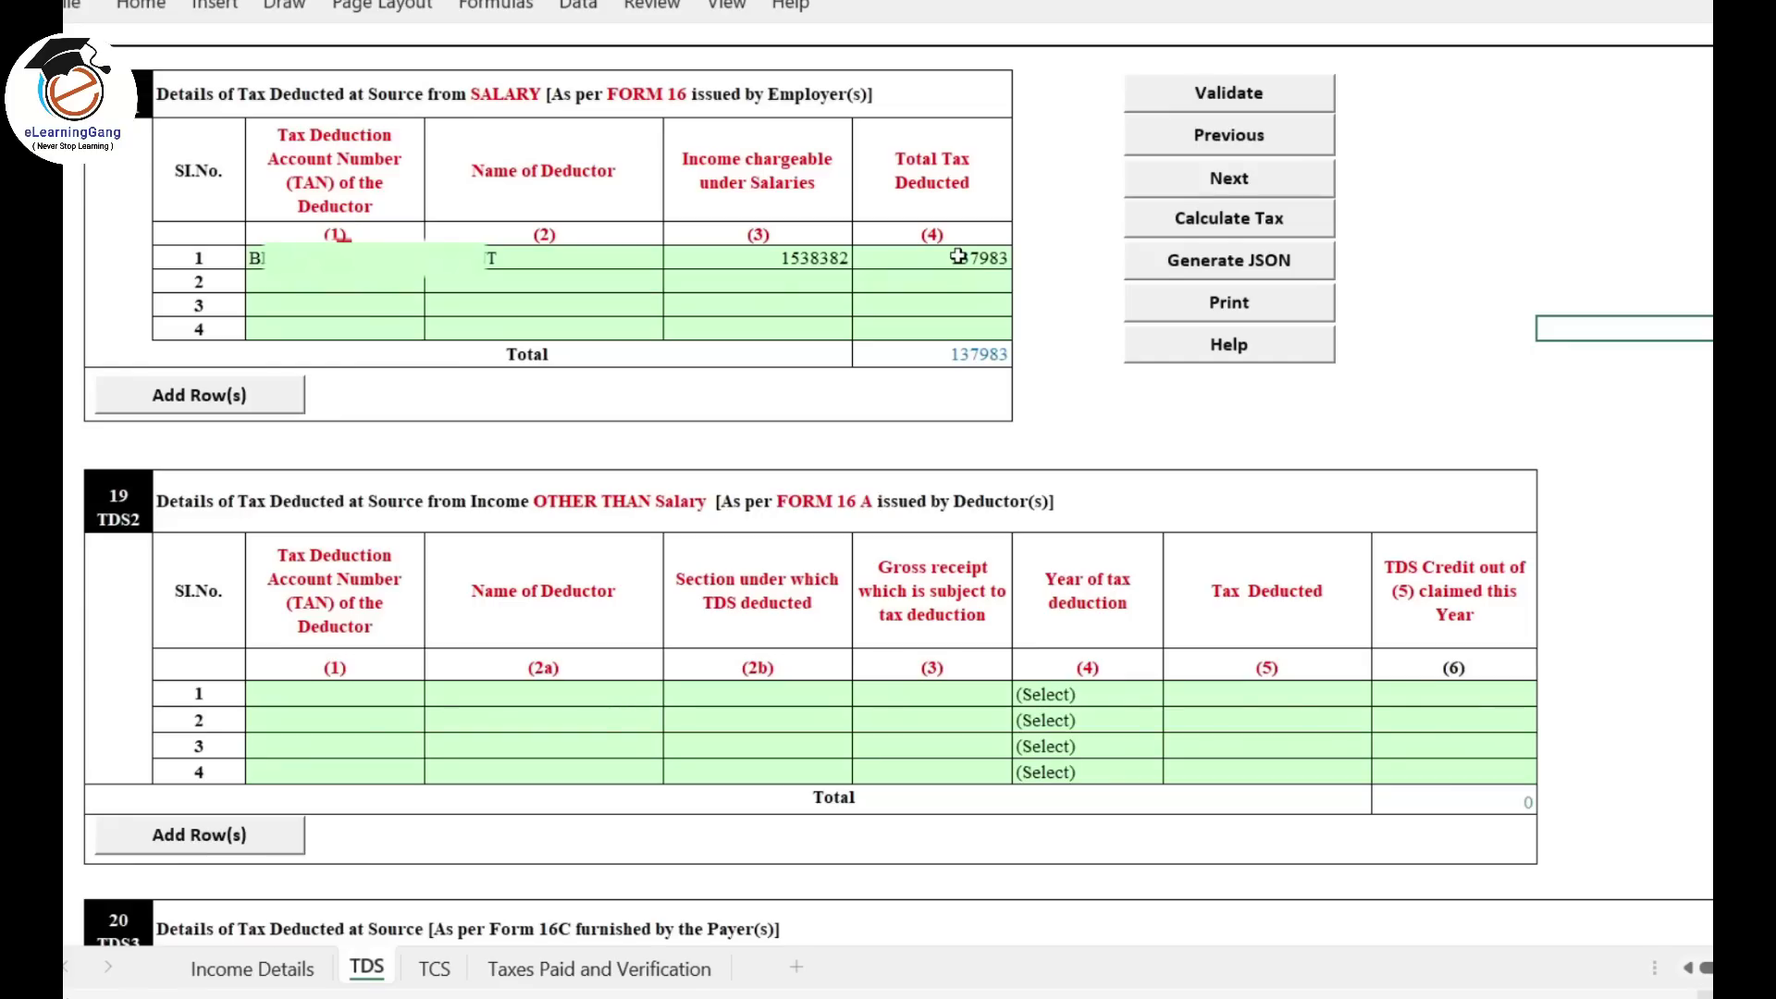
pyautogui.click(619, 971)
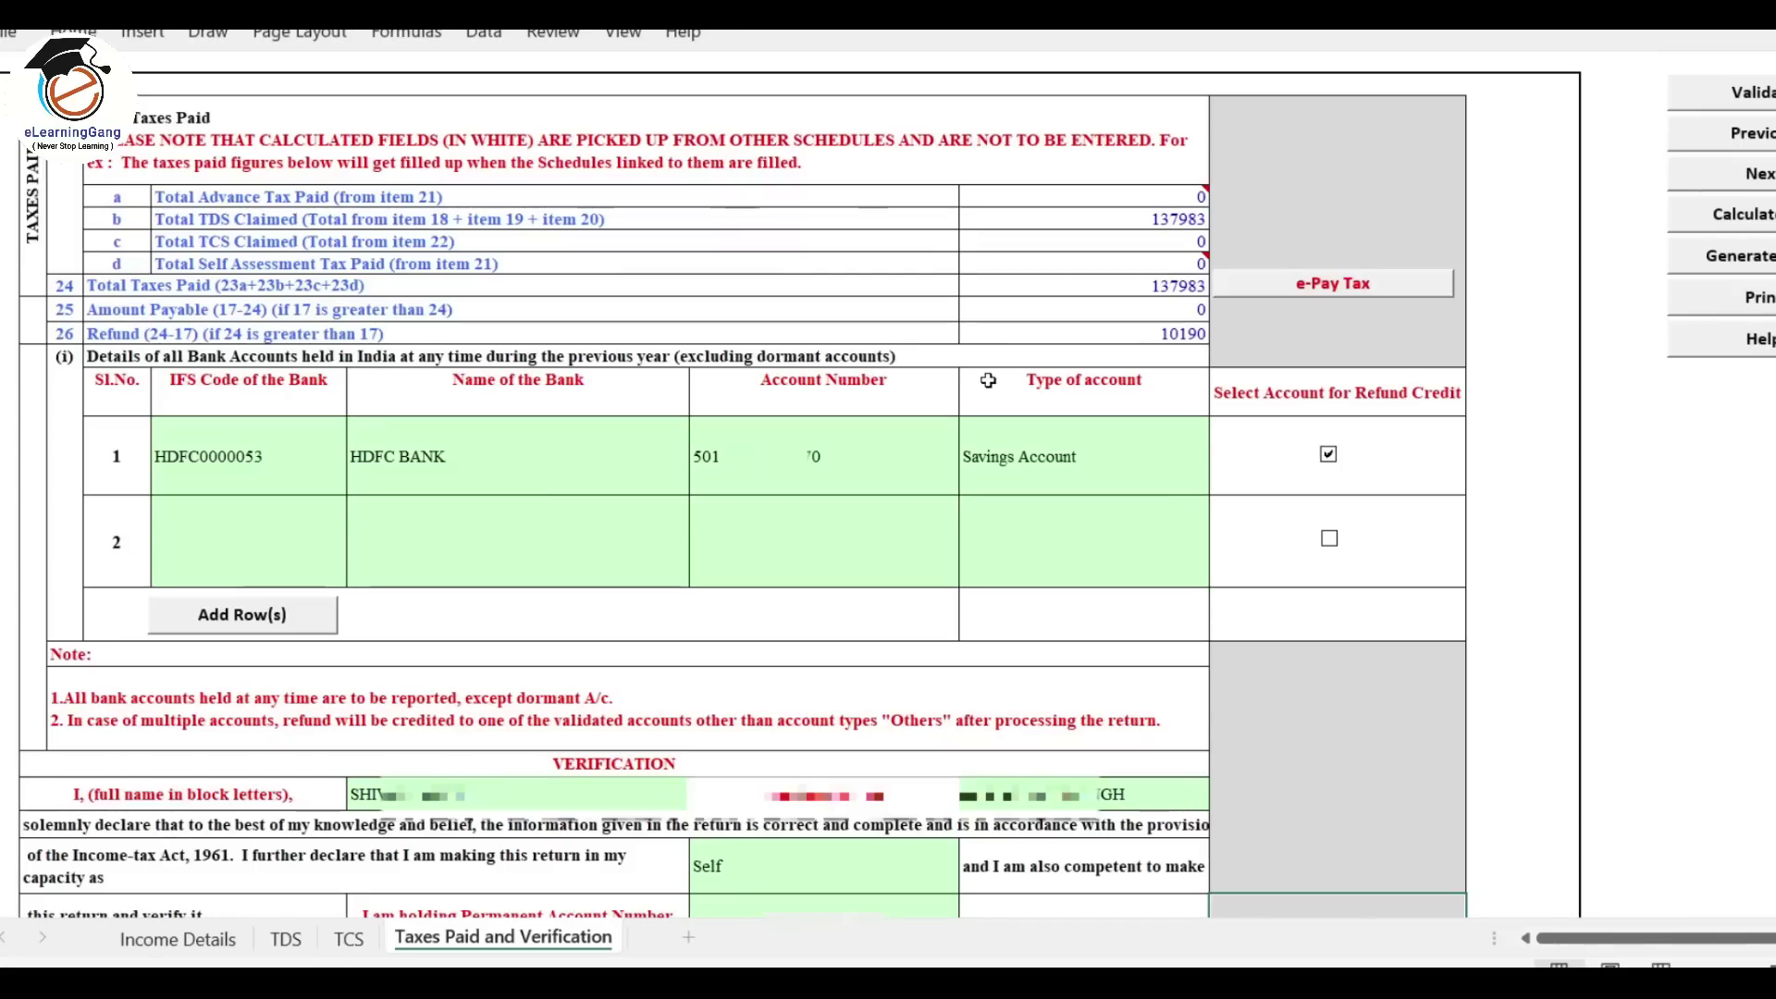
pyautogui.click(1179, 336)
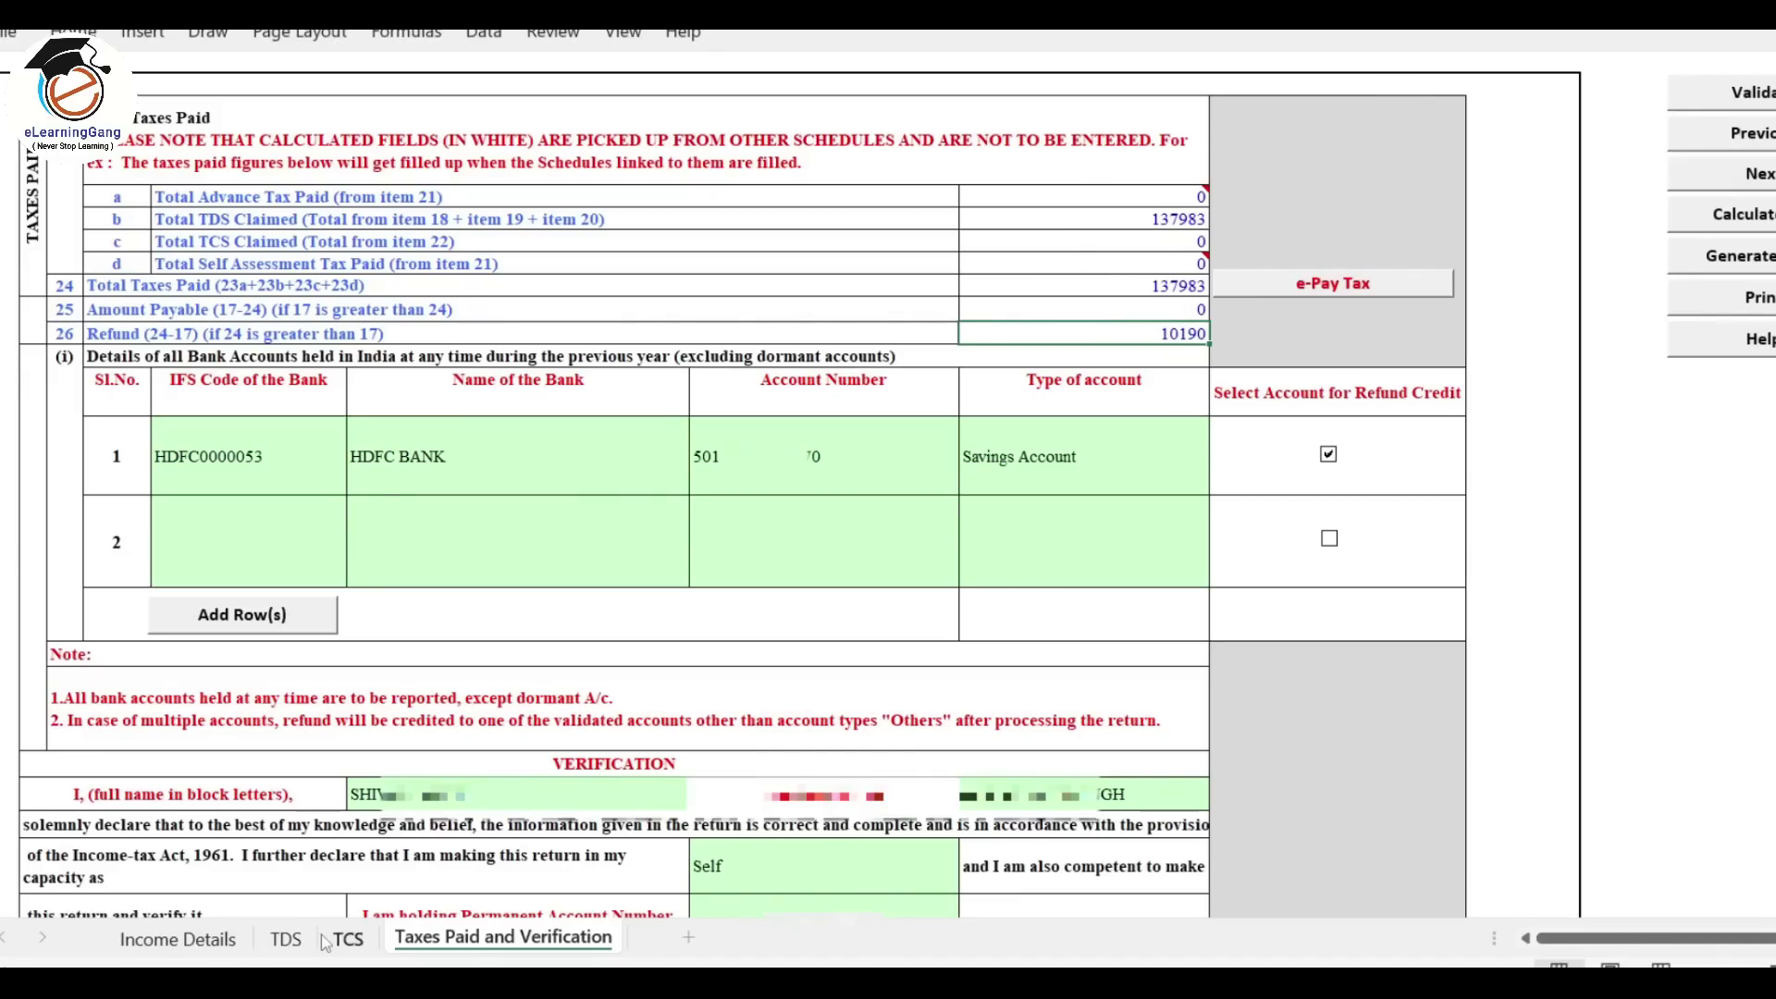
# Step: Review the advance tax and self-assessment tax payments section on the TDS sheet and return to Taxes Paid and Verification
pyautogui.click(286, 939)
pyautogui.scroll(-5, 954, 653)
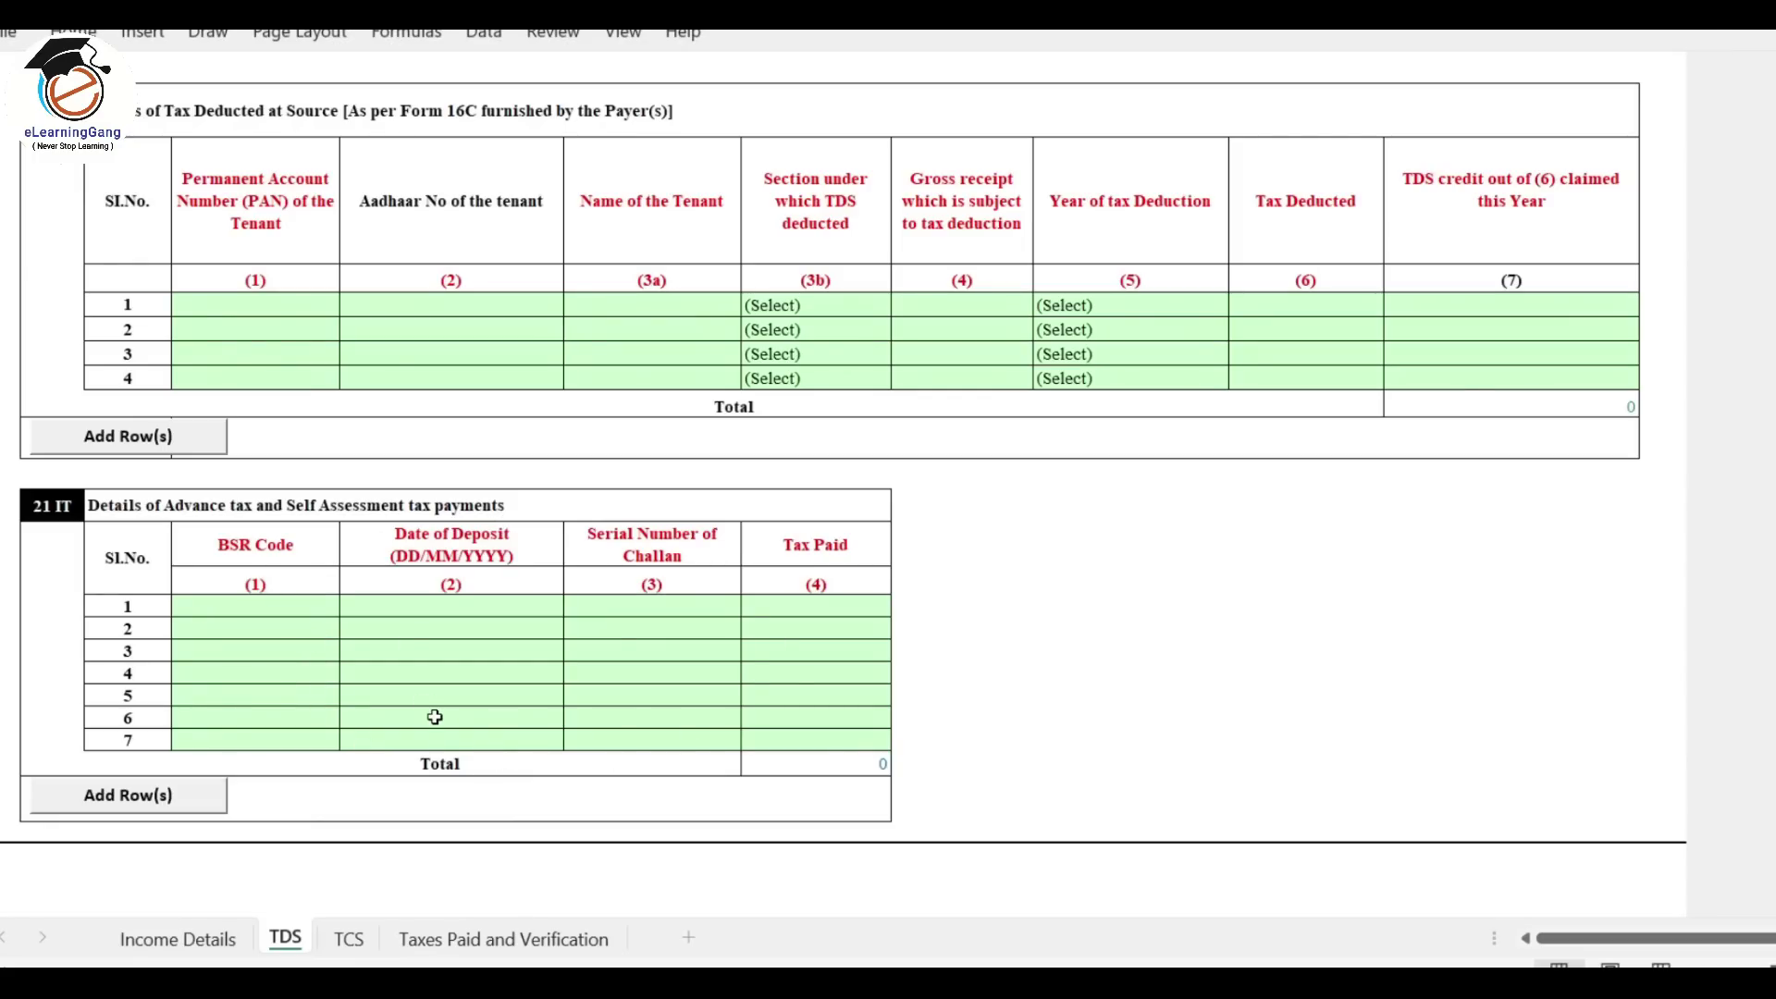
pyautogui.click(510, 939)
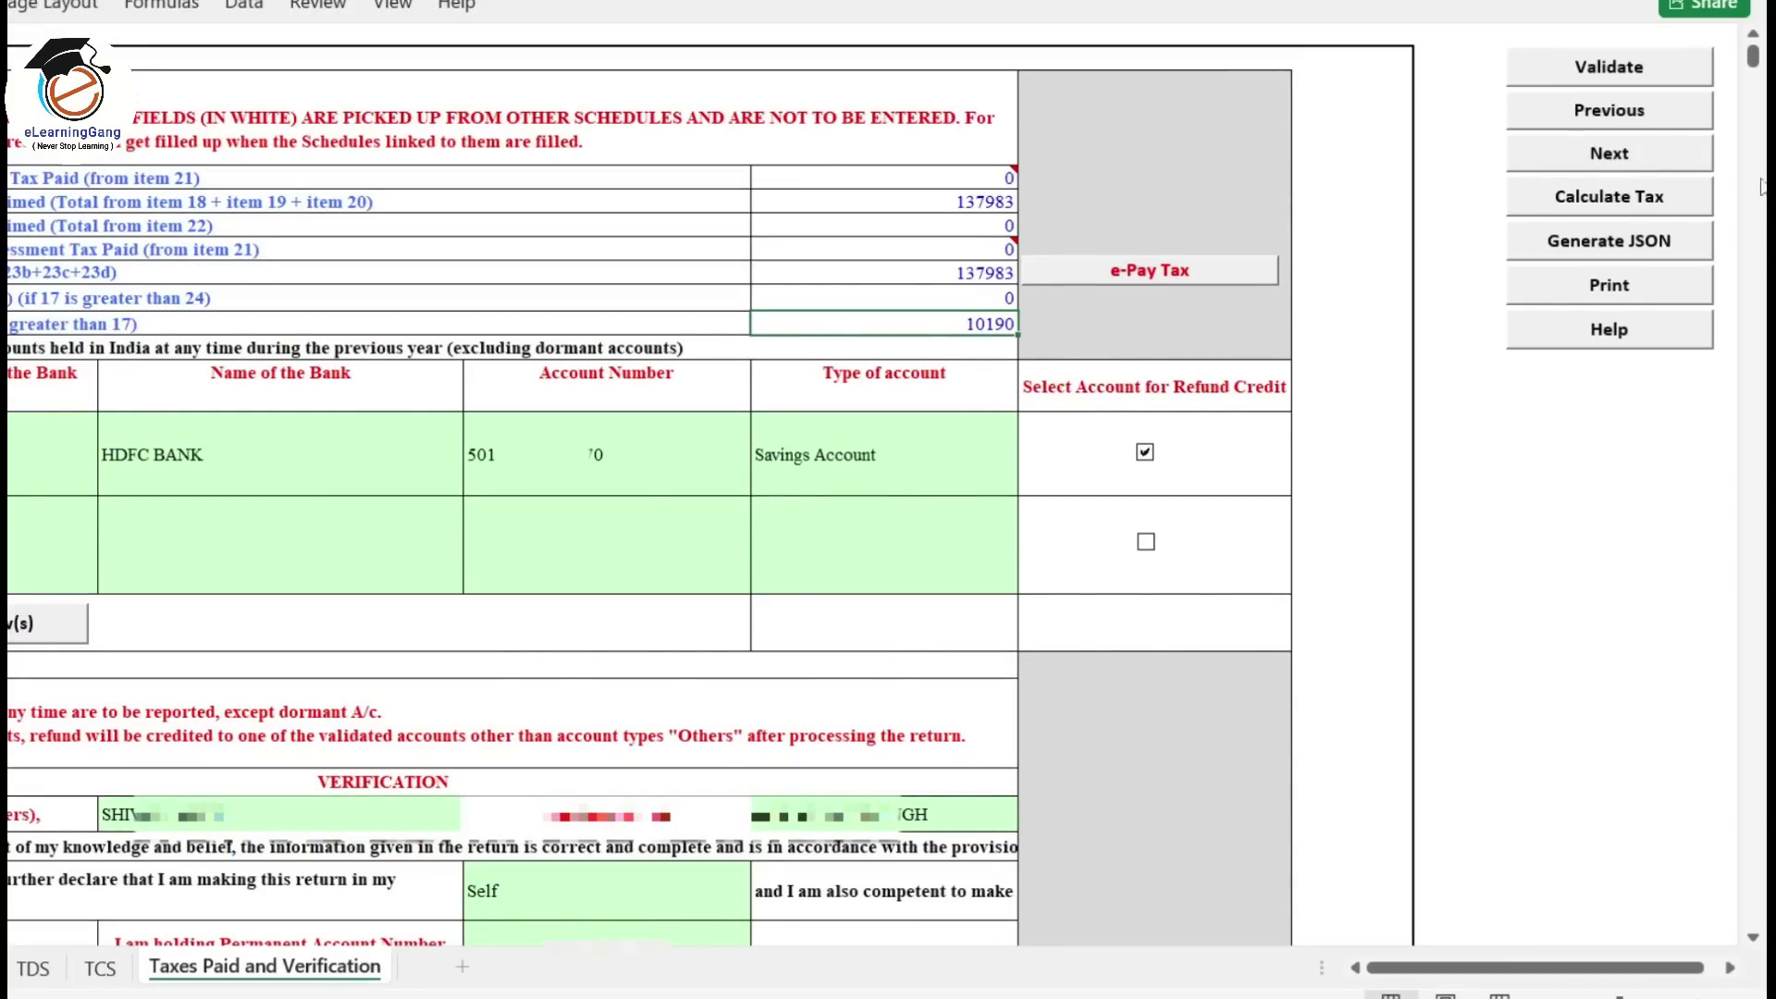
# Step: Generate the return JSON, accepting the alerts, and save it from the Summary sheet
pyautogui.click(1617, 248)
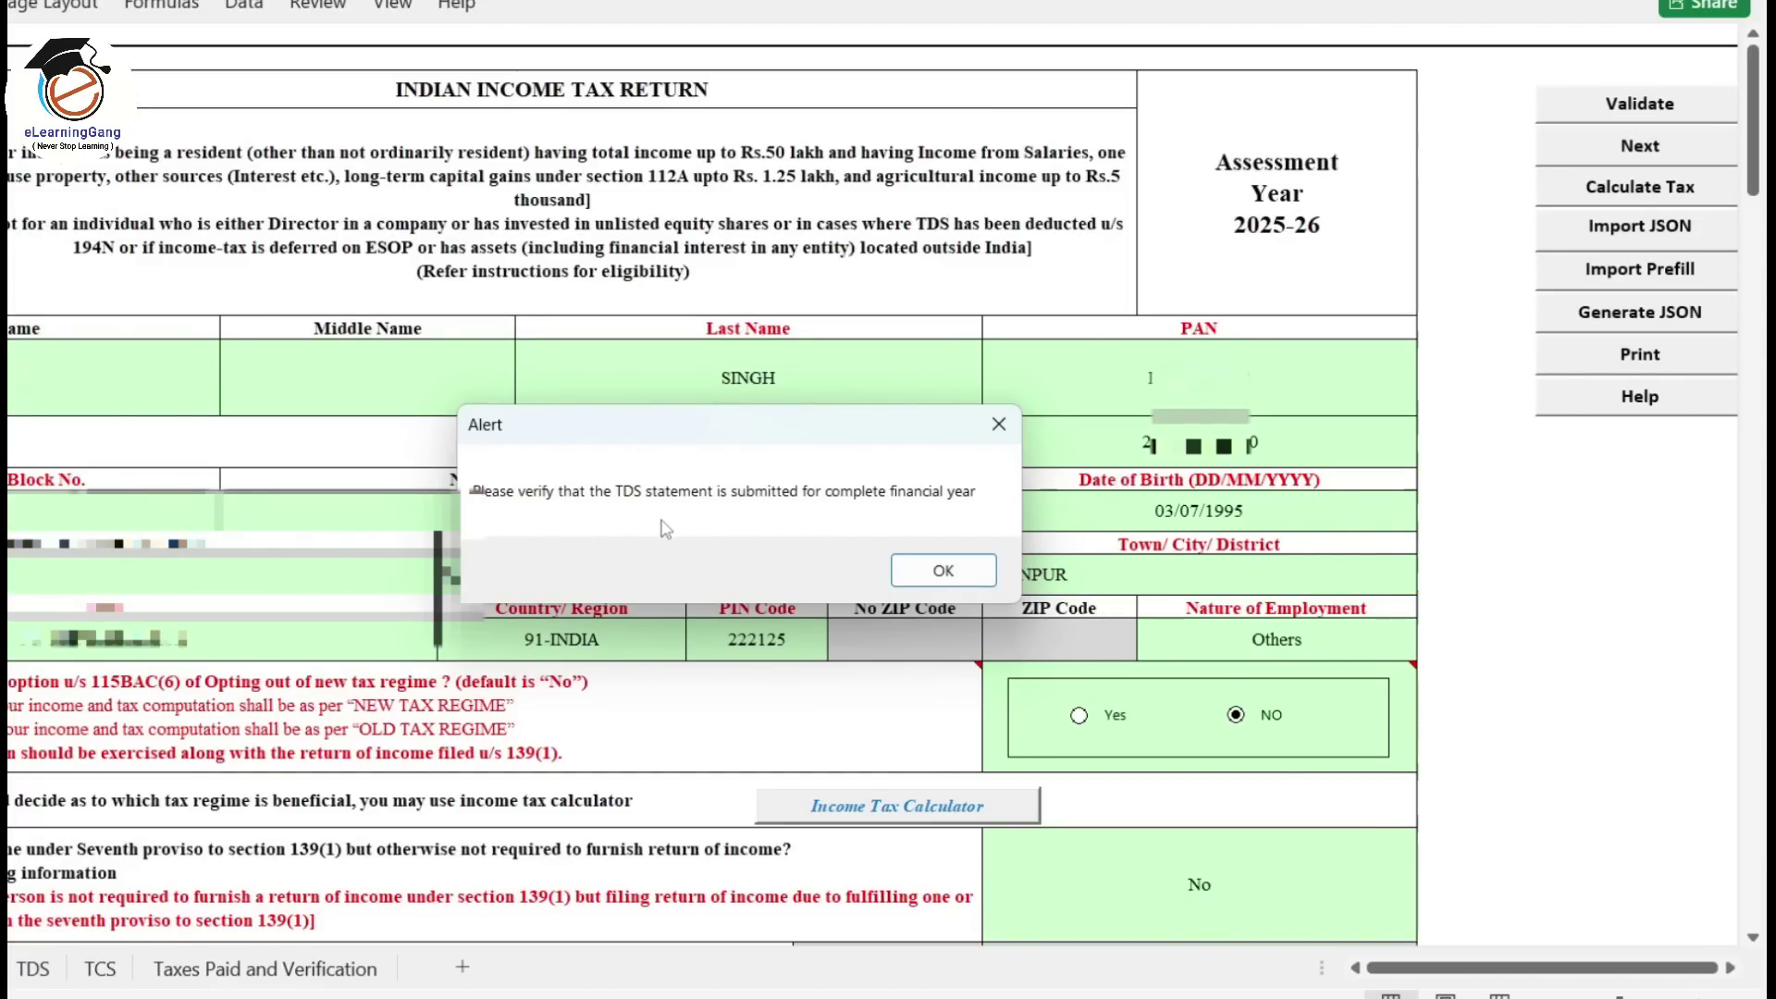
pyautogui.click(954, 576)
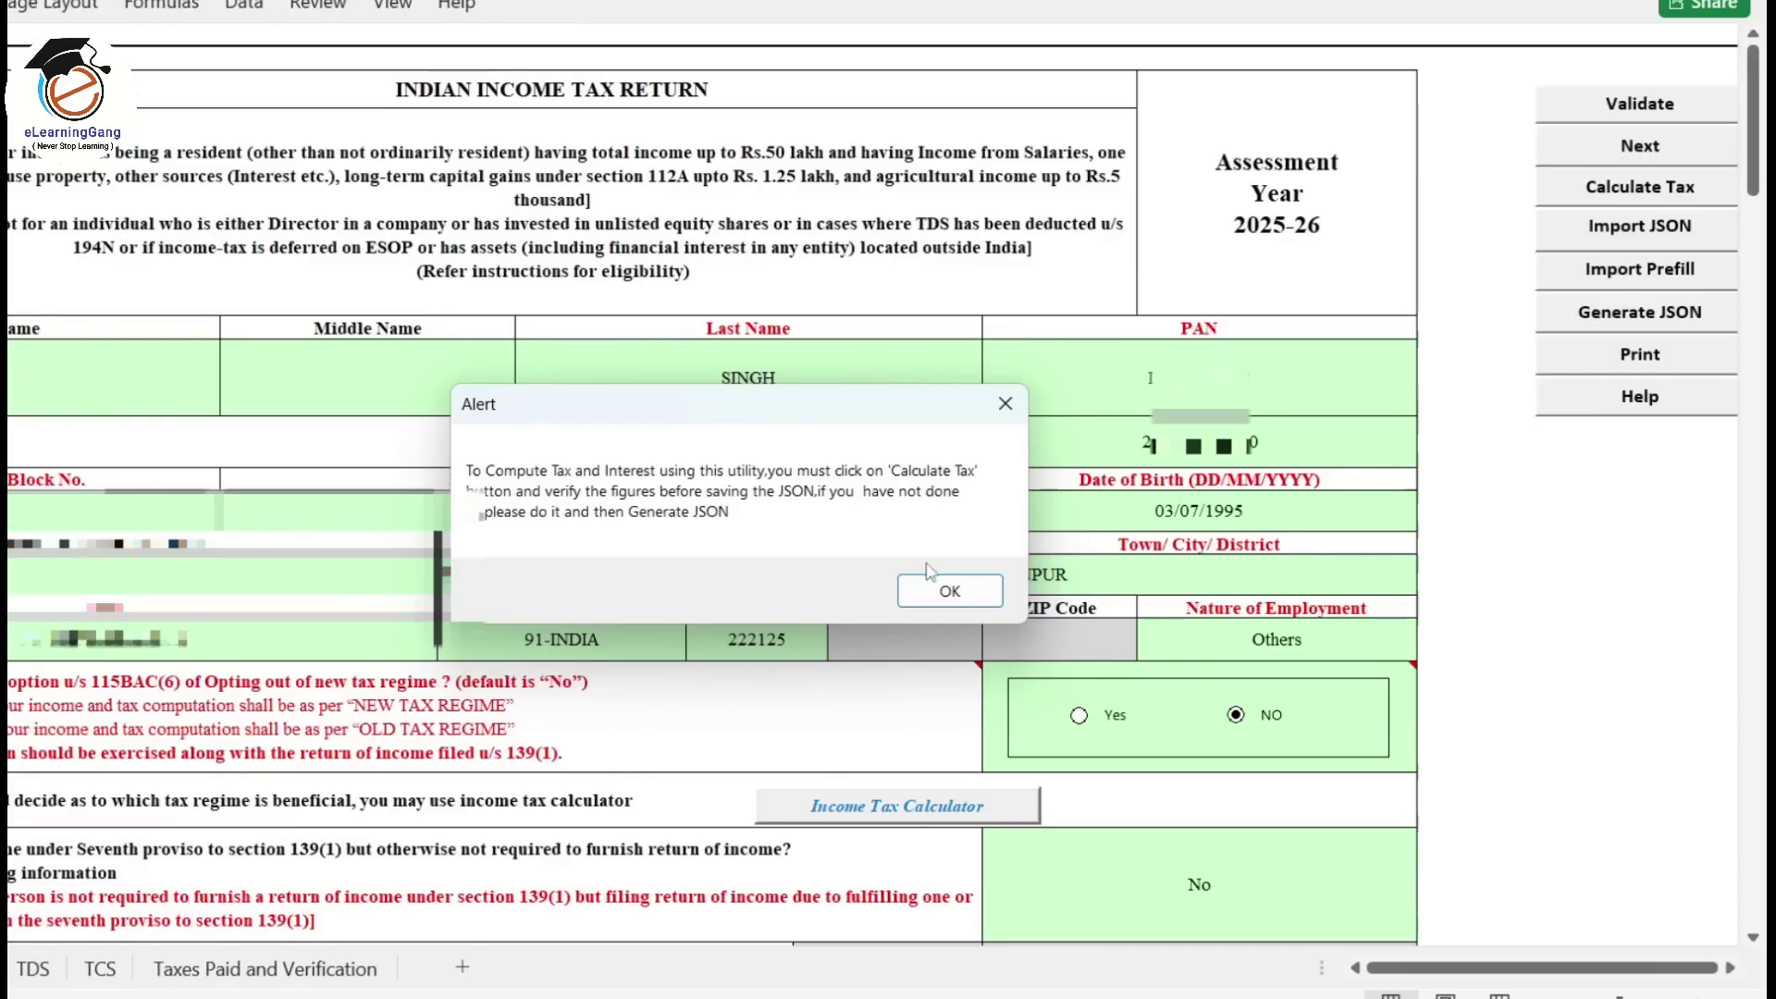
pyautogui.click(948, 592)
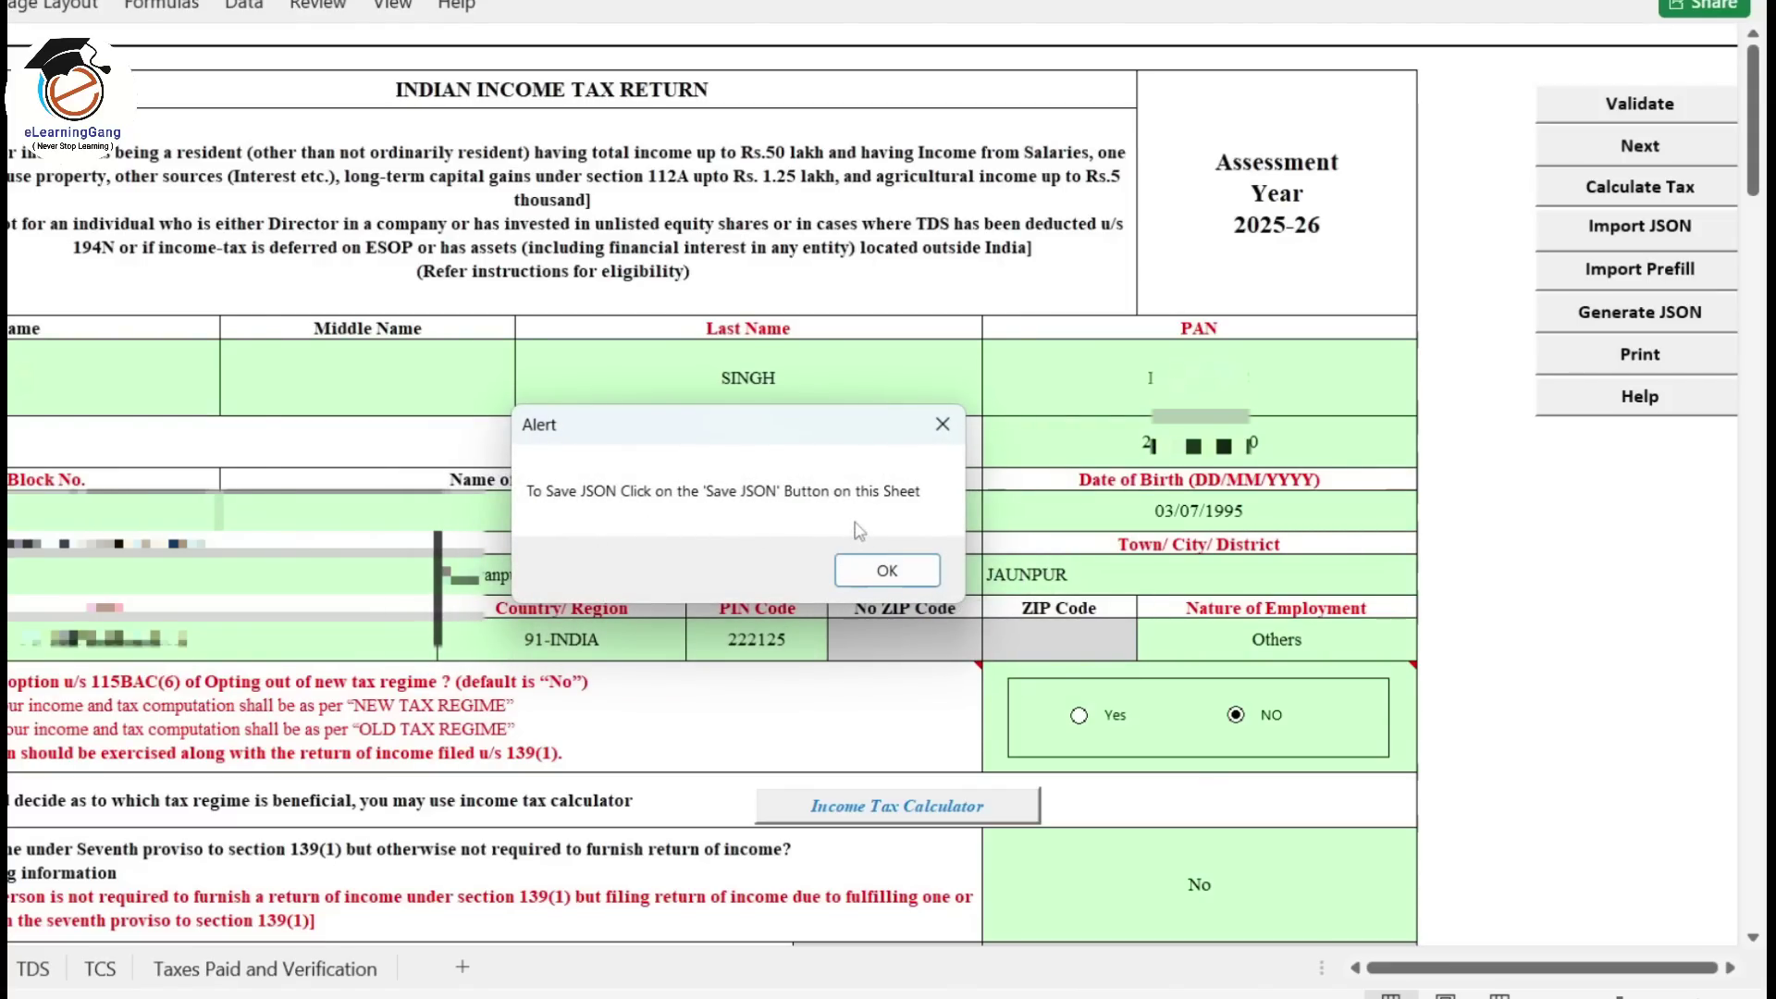
pyautogui.click(890, 572)
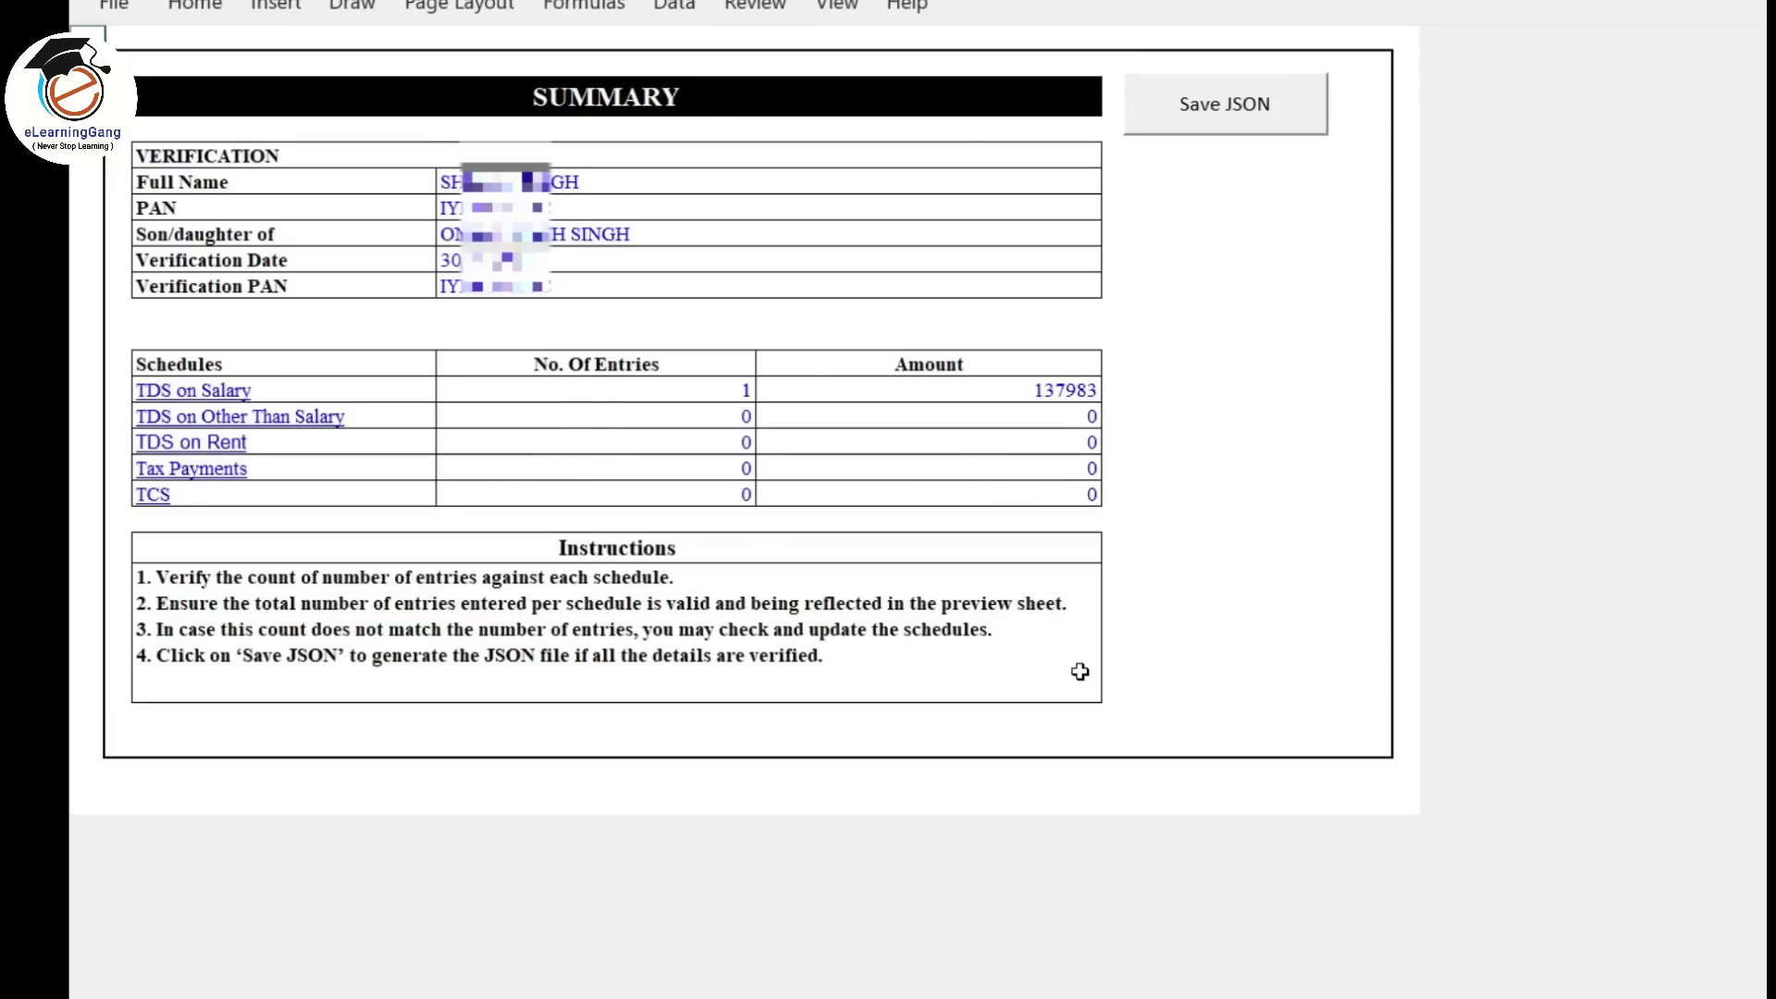
pyautogui.click(1248, 119)
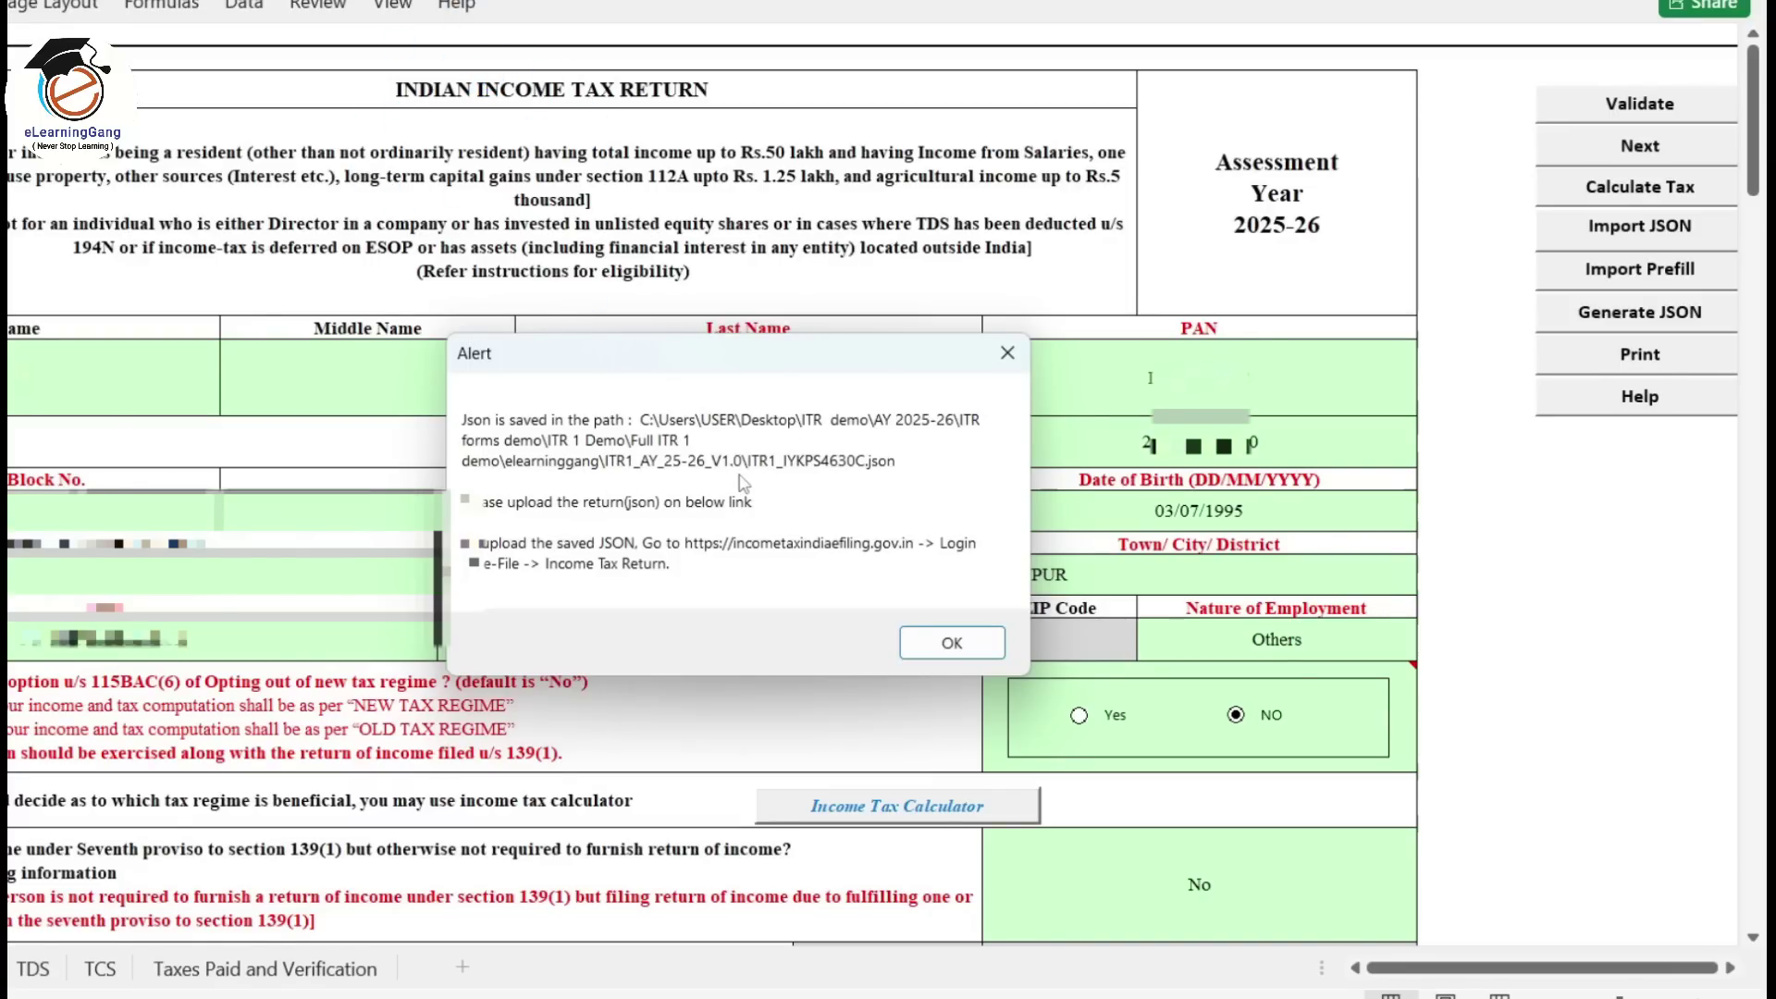
# Step: Switch to File Explorer and locate the saved return JSON in the ITR1_AY_25-26_V1.0 folder
pyautogui.click(1119, 997)
pyautogui.click(828, 911)
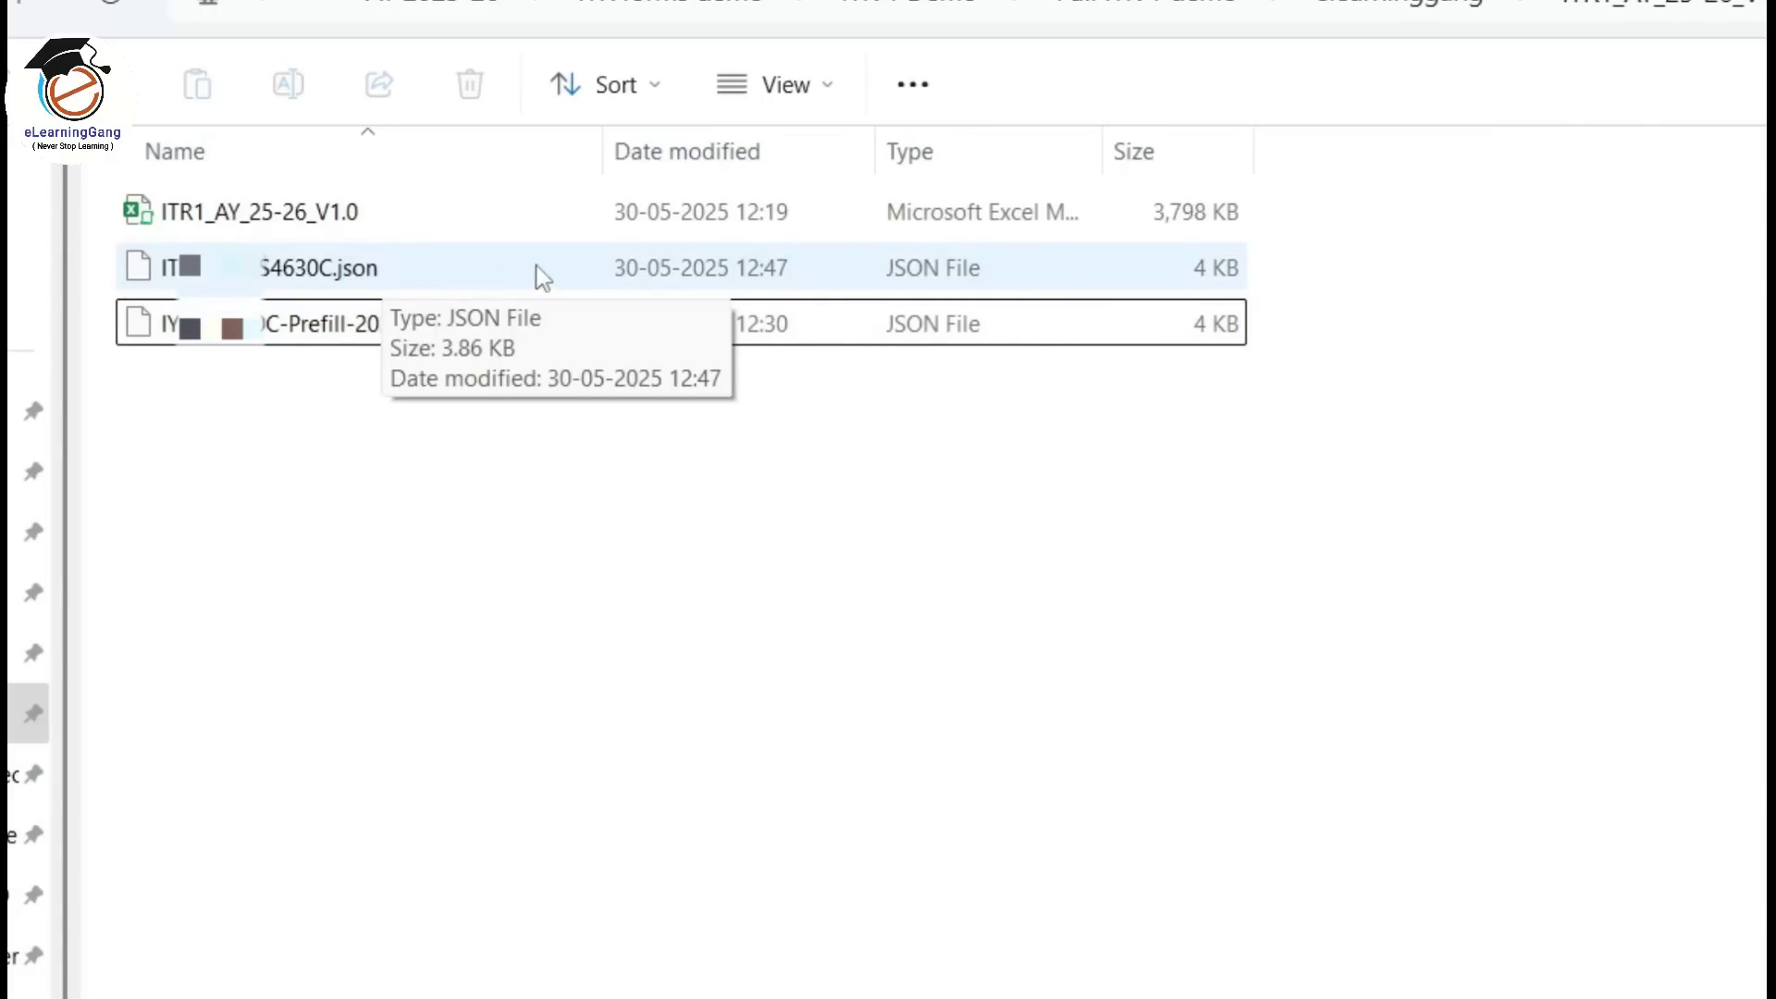
pyautogui.click(480, 268)
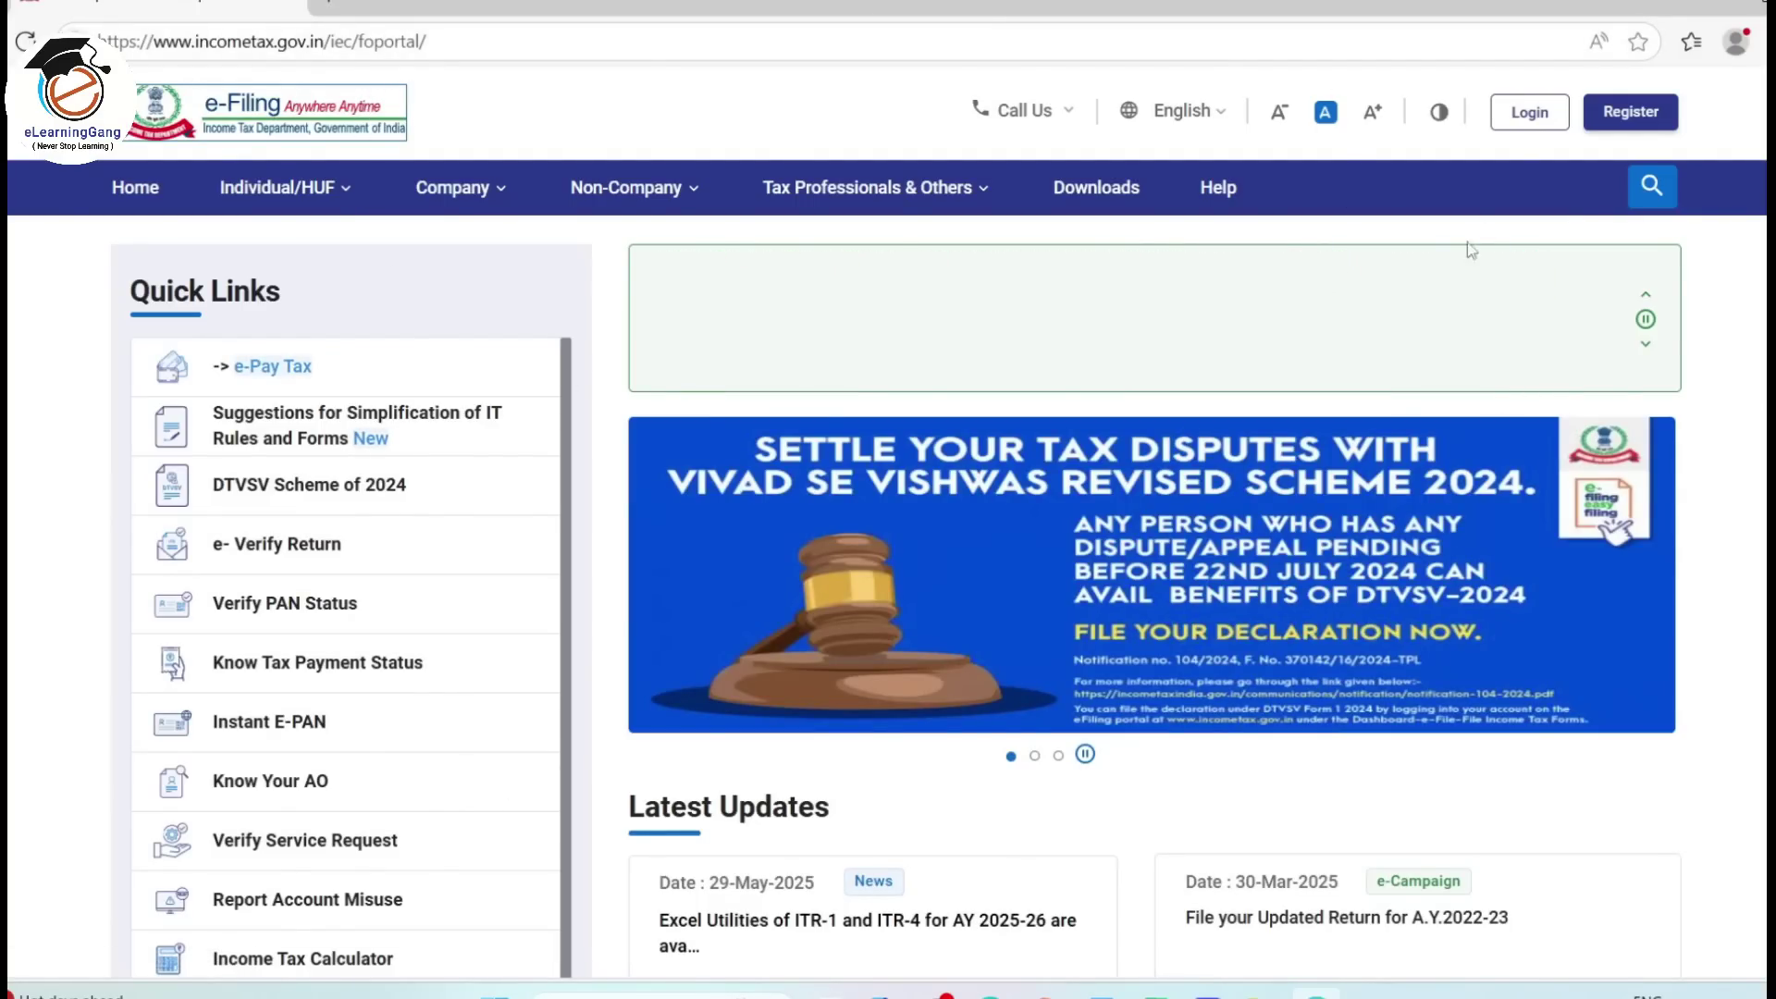
# Step: Log in to the Income Tax e-Filing portal in the browser and open the File Income Tax Return form
pyautogui.click(1524, 116)
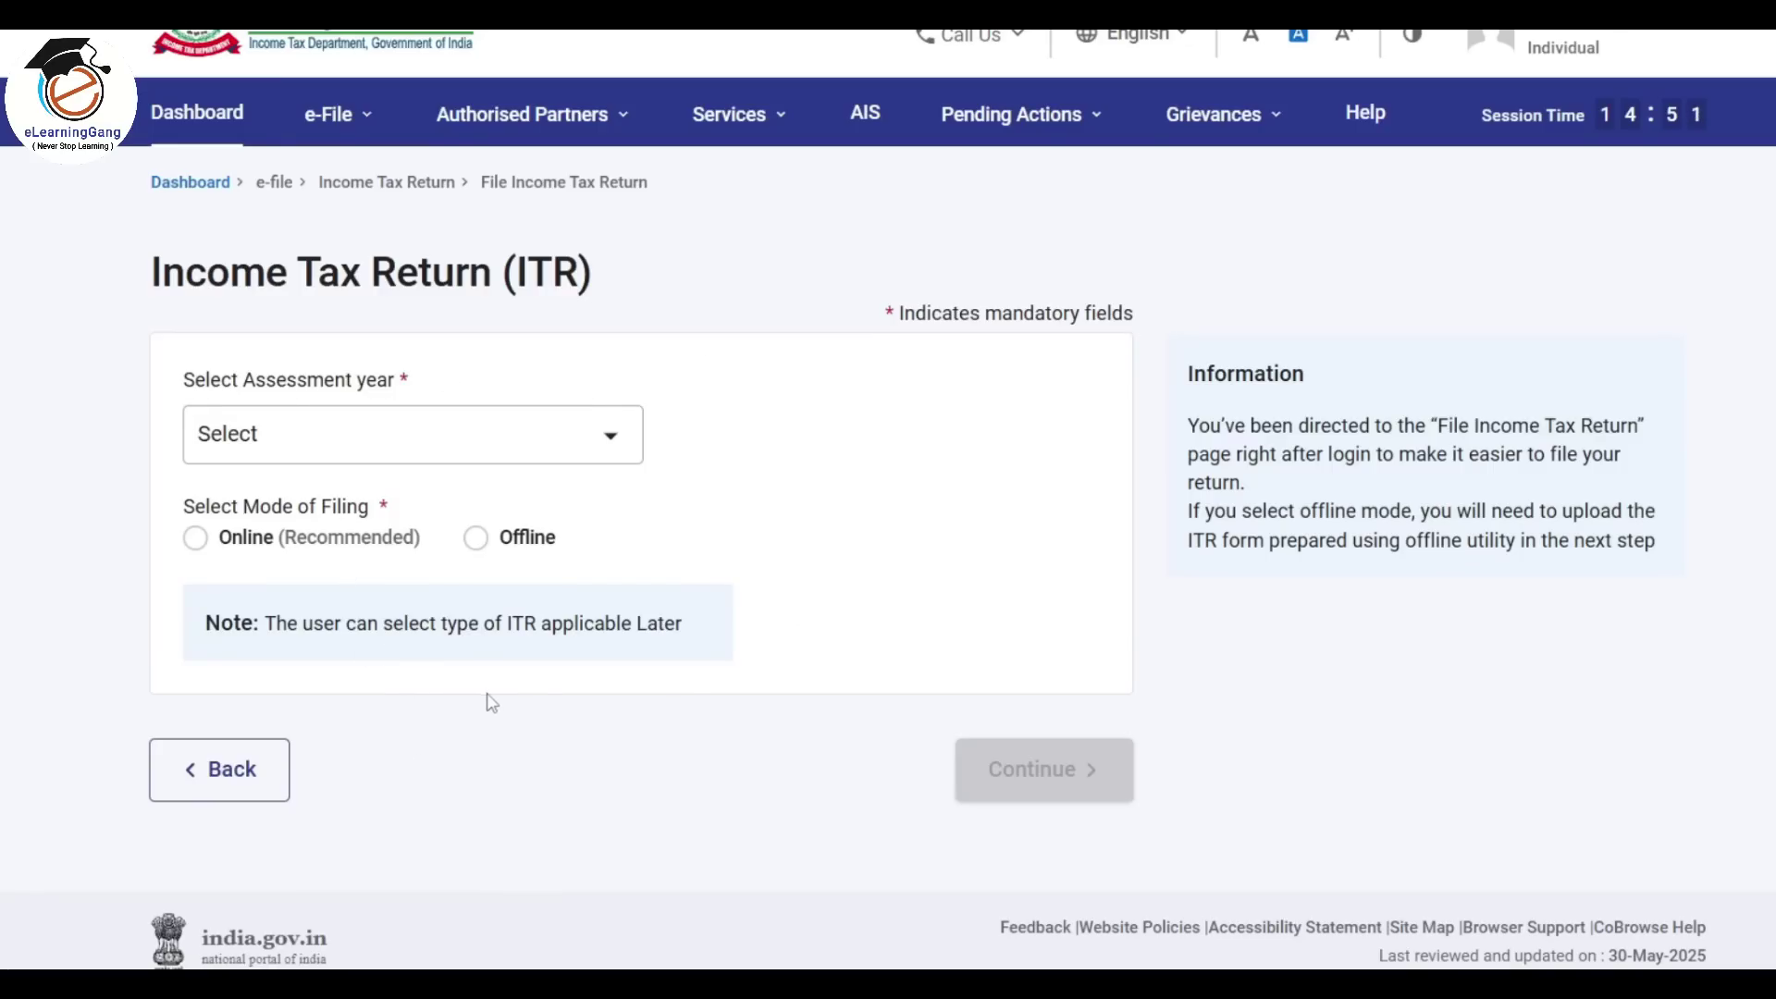
pyautogui.click(209, 131)
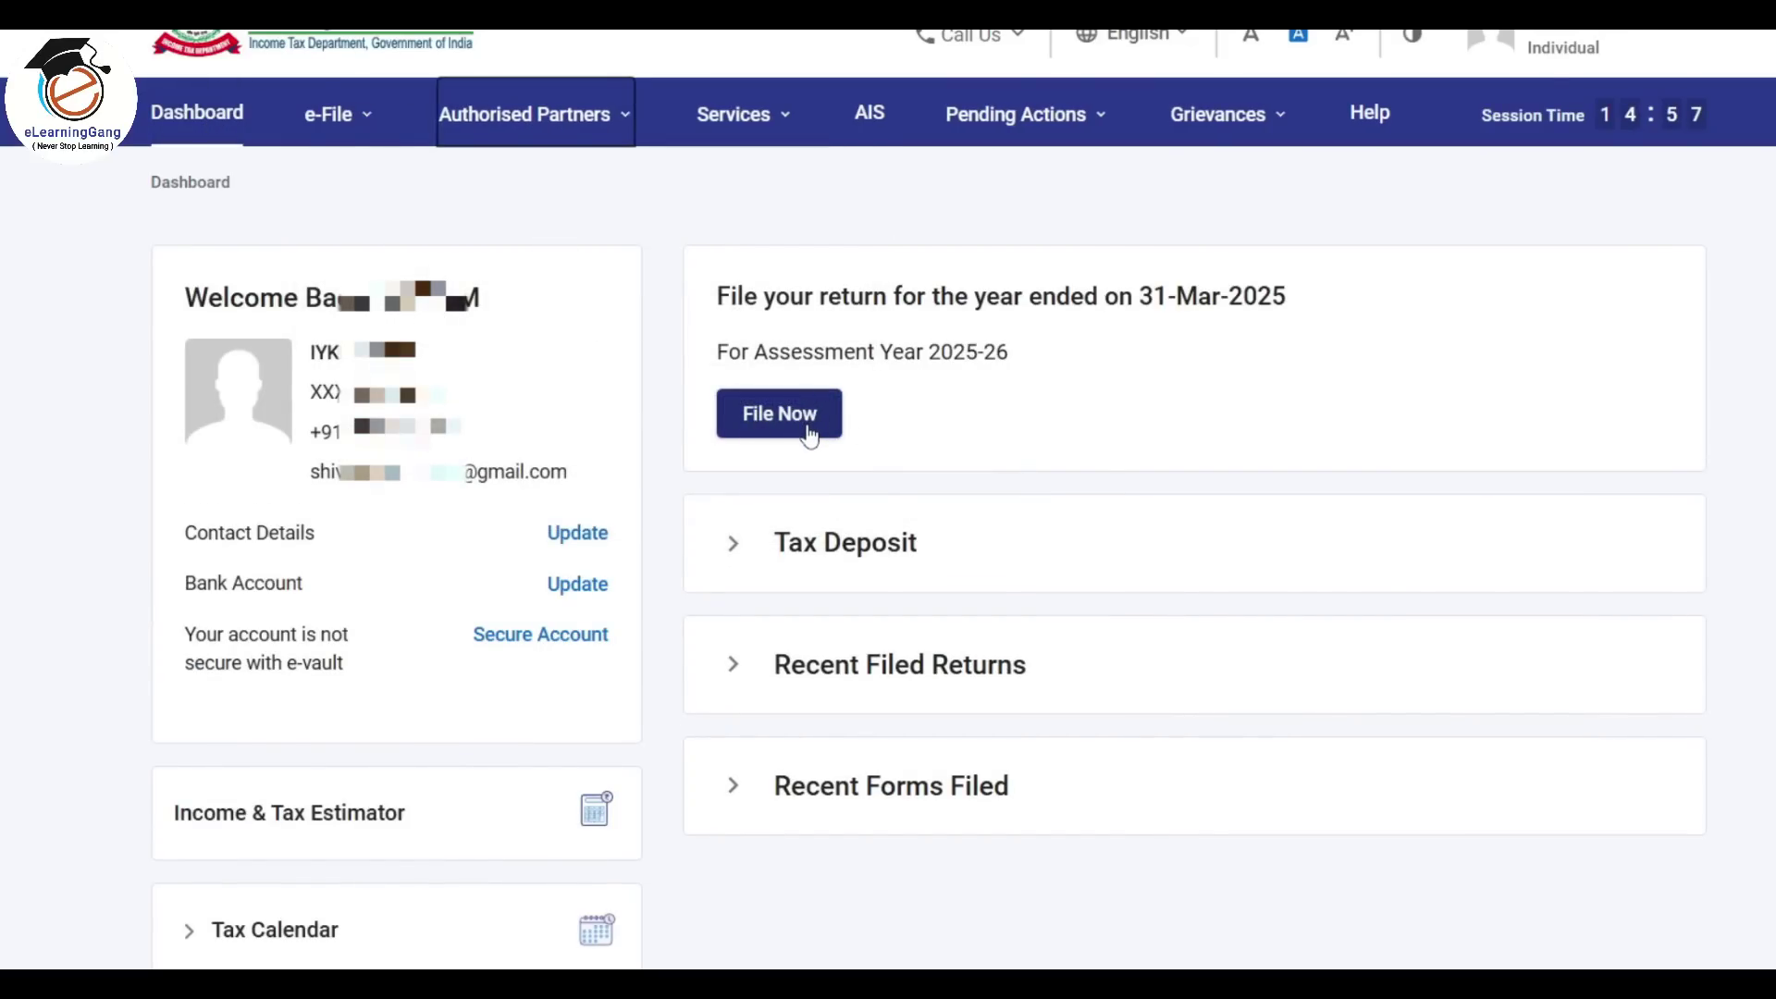
pyautogui.moveTo(345, 120)
pyautogui.moveTo(401, 185)
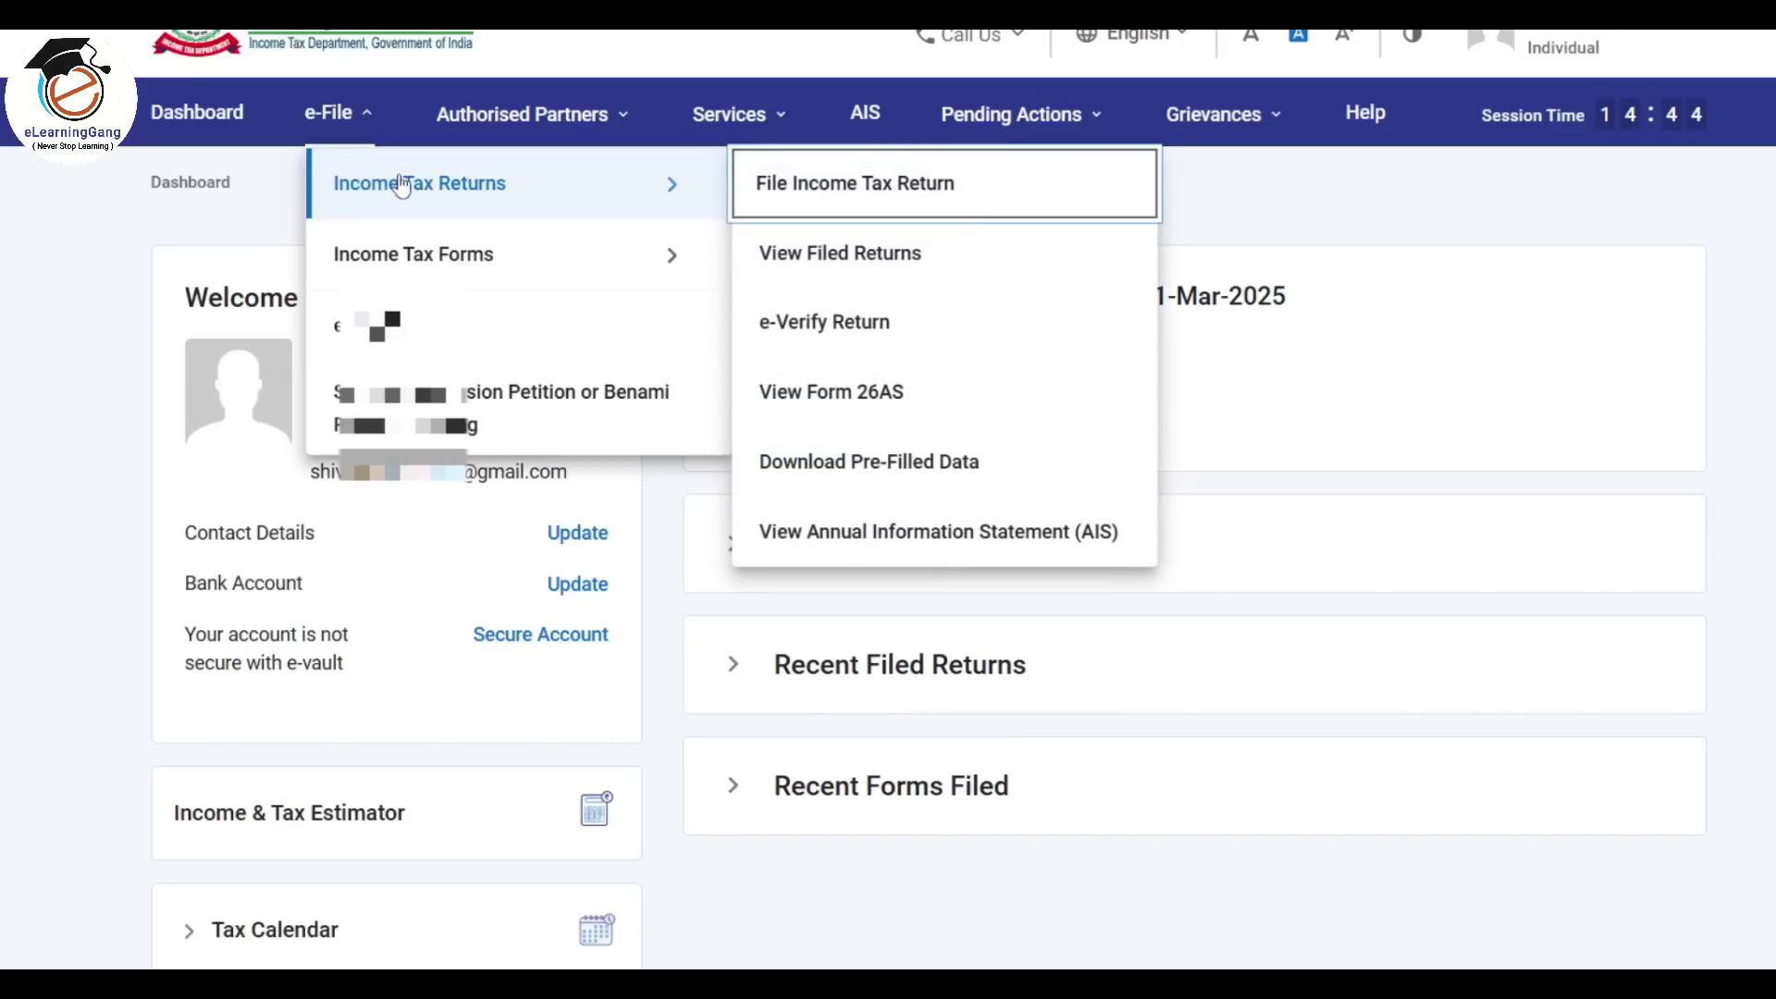
pyautogui.click(984, 199)
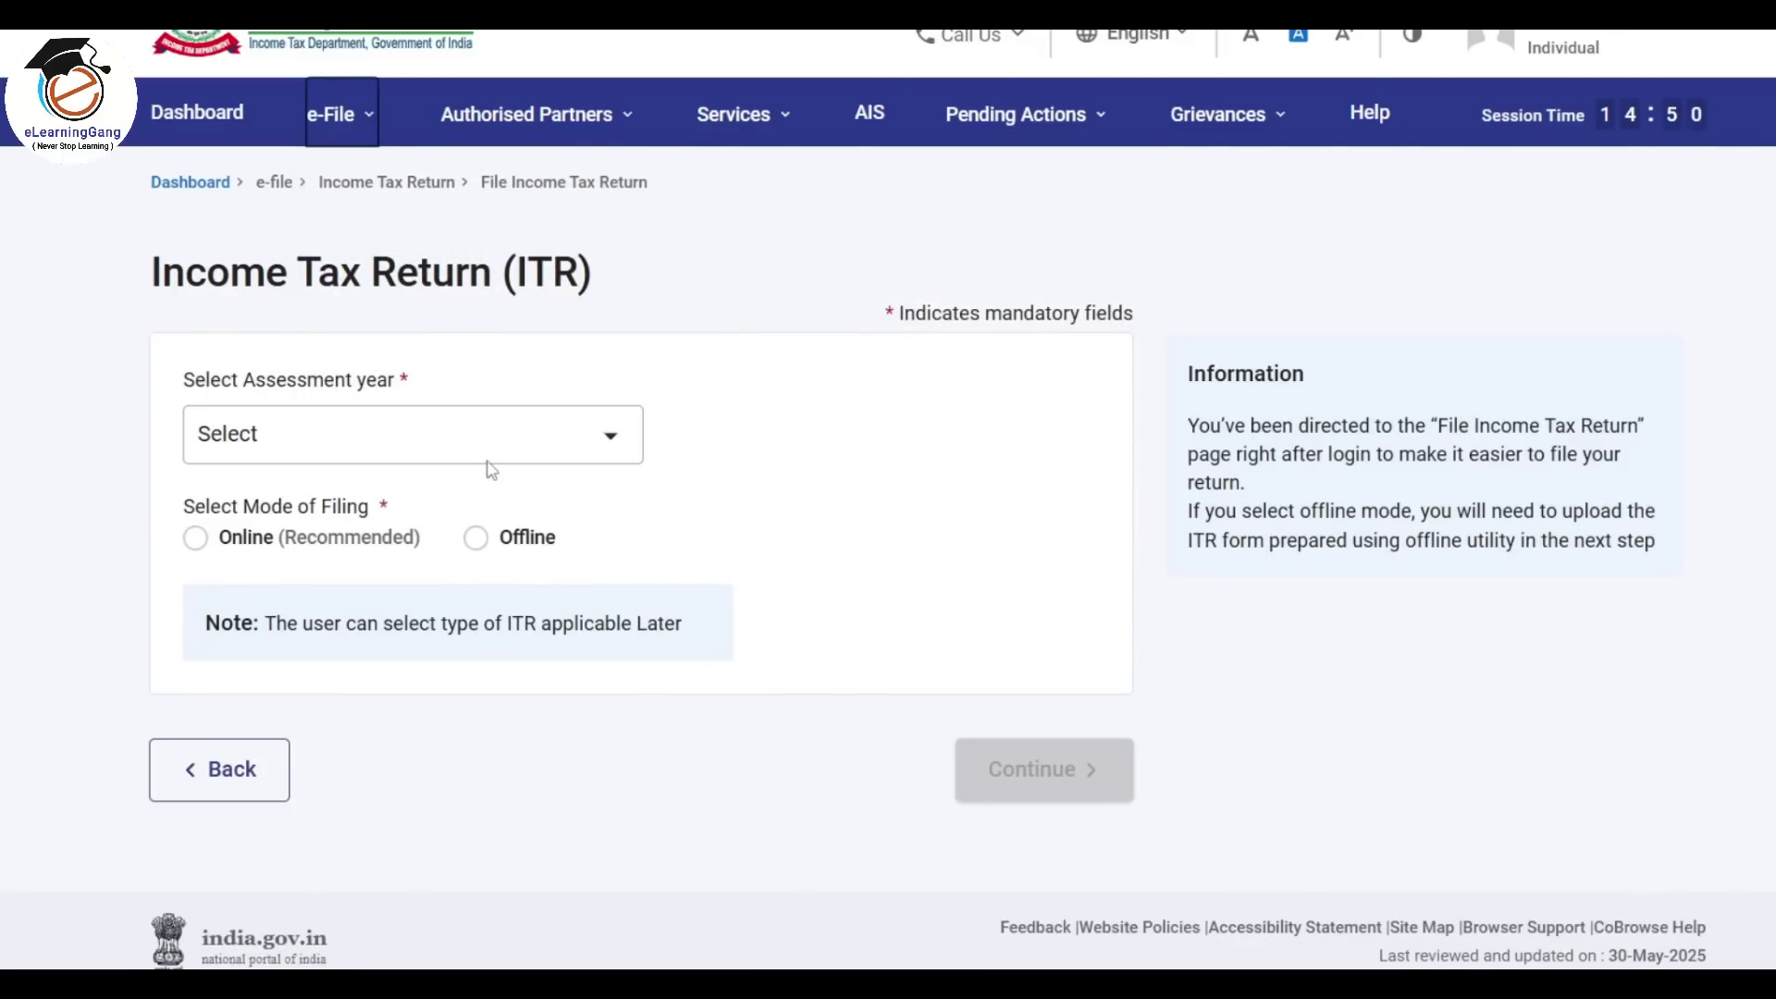
# Step: Set assessment year 2025-26, offline filing, 139(1) - Original Return, No for audit and ITR-1, and continue to the upload page
pyautogui.click(570, 431)
pyautogui.click(379, 564)
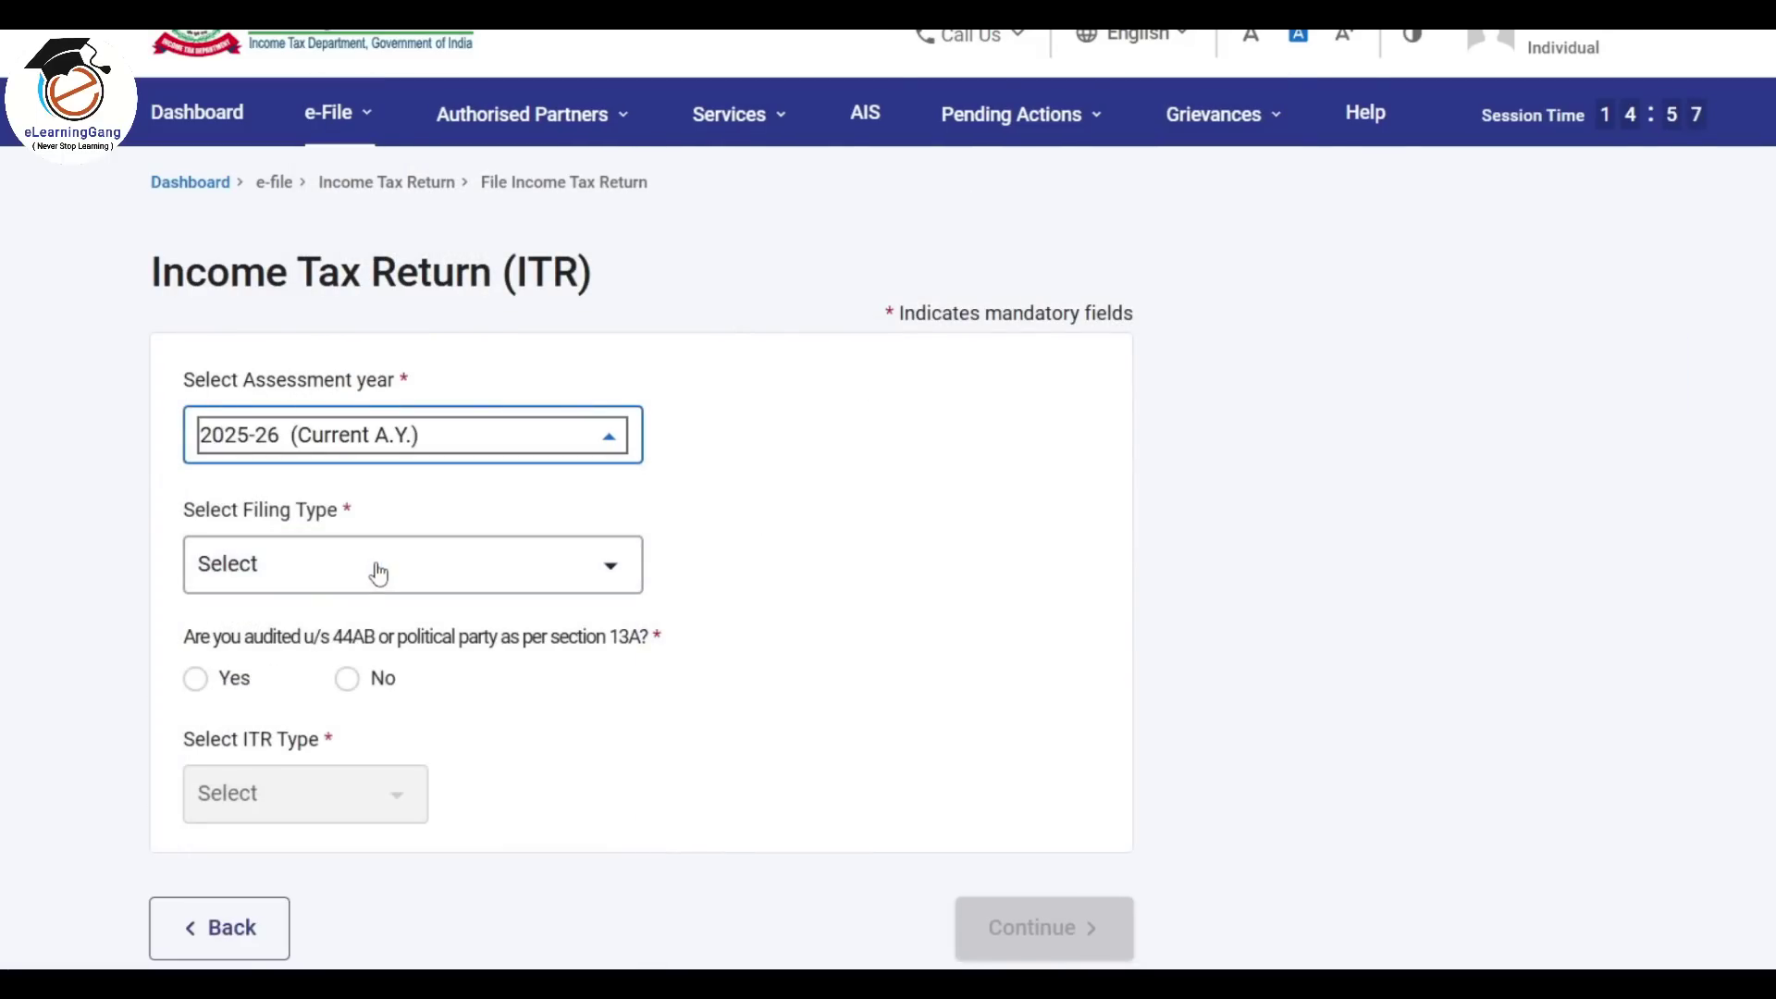
pyautogui.click(578, 577)
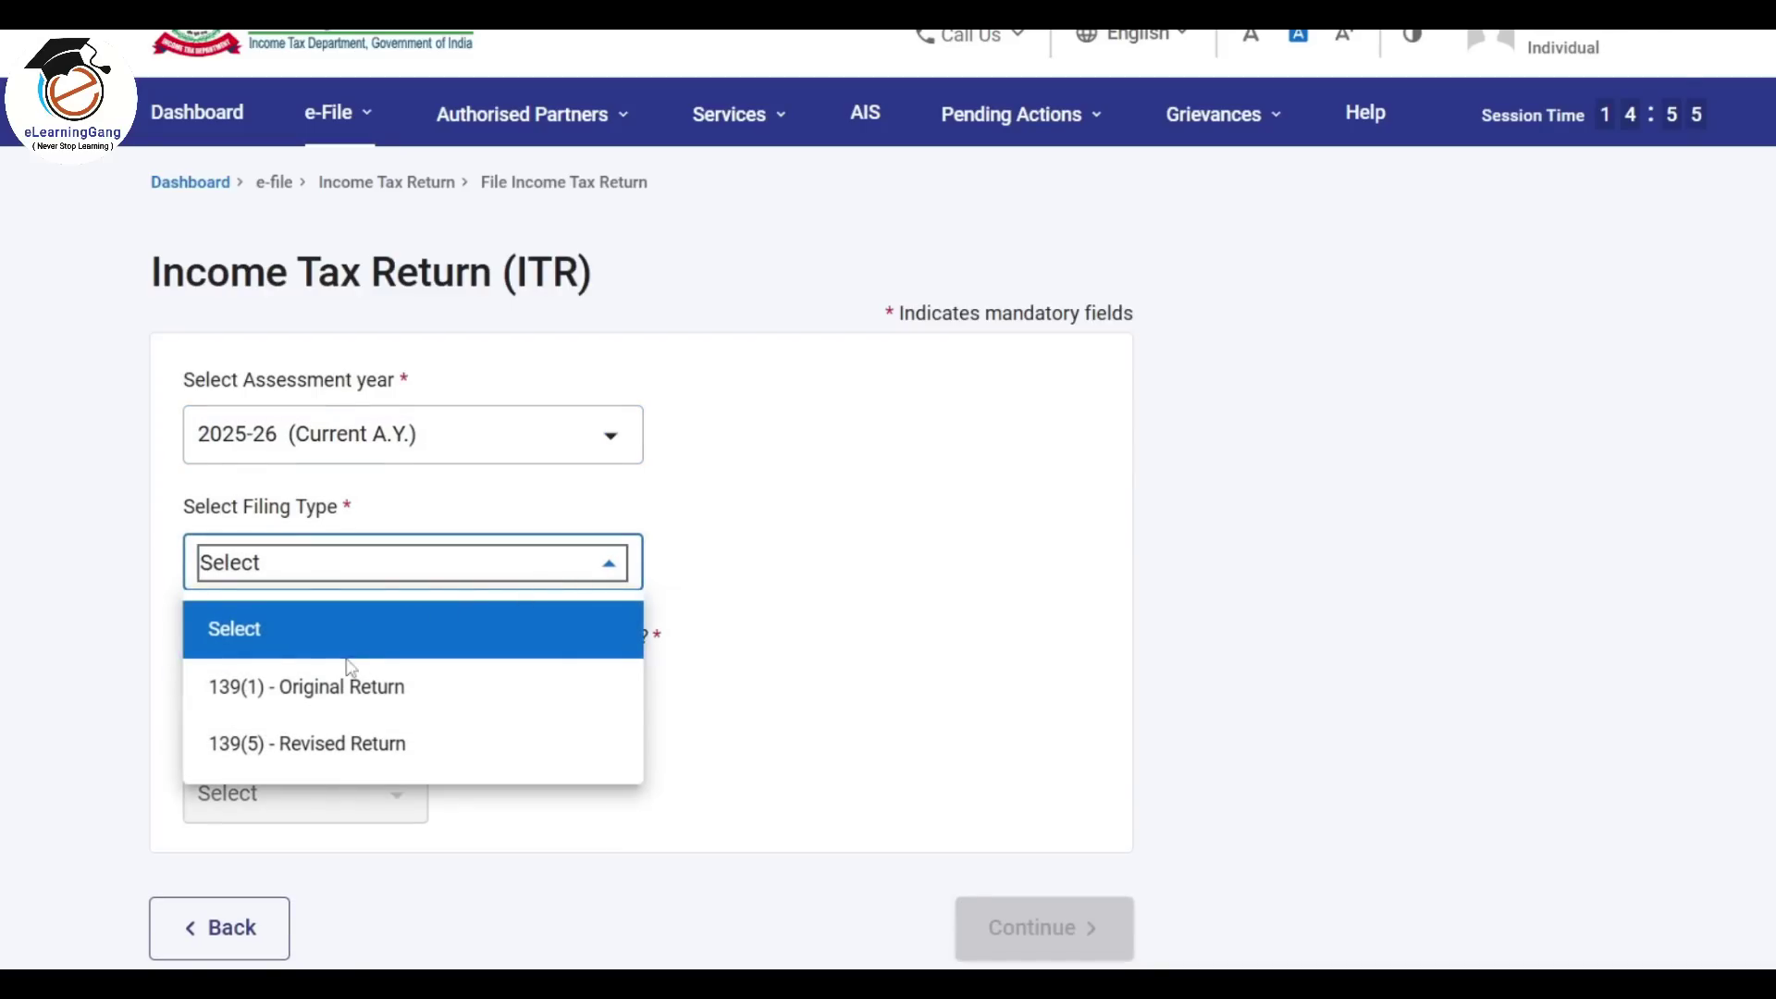
pyautogui.click(357, 689)
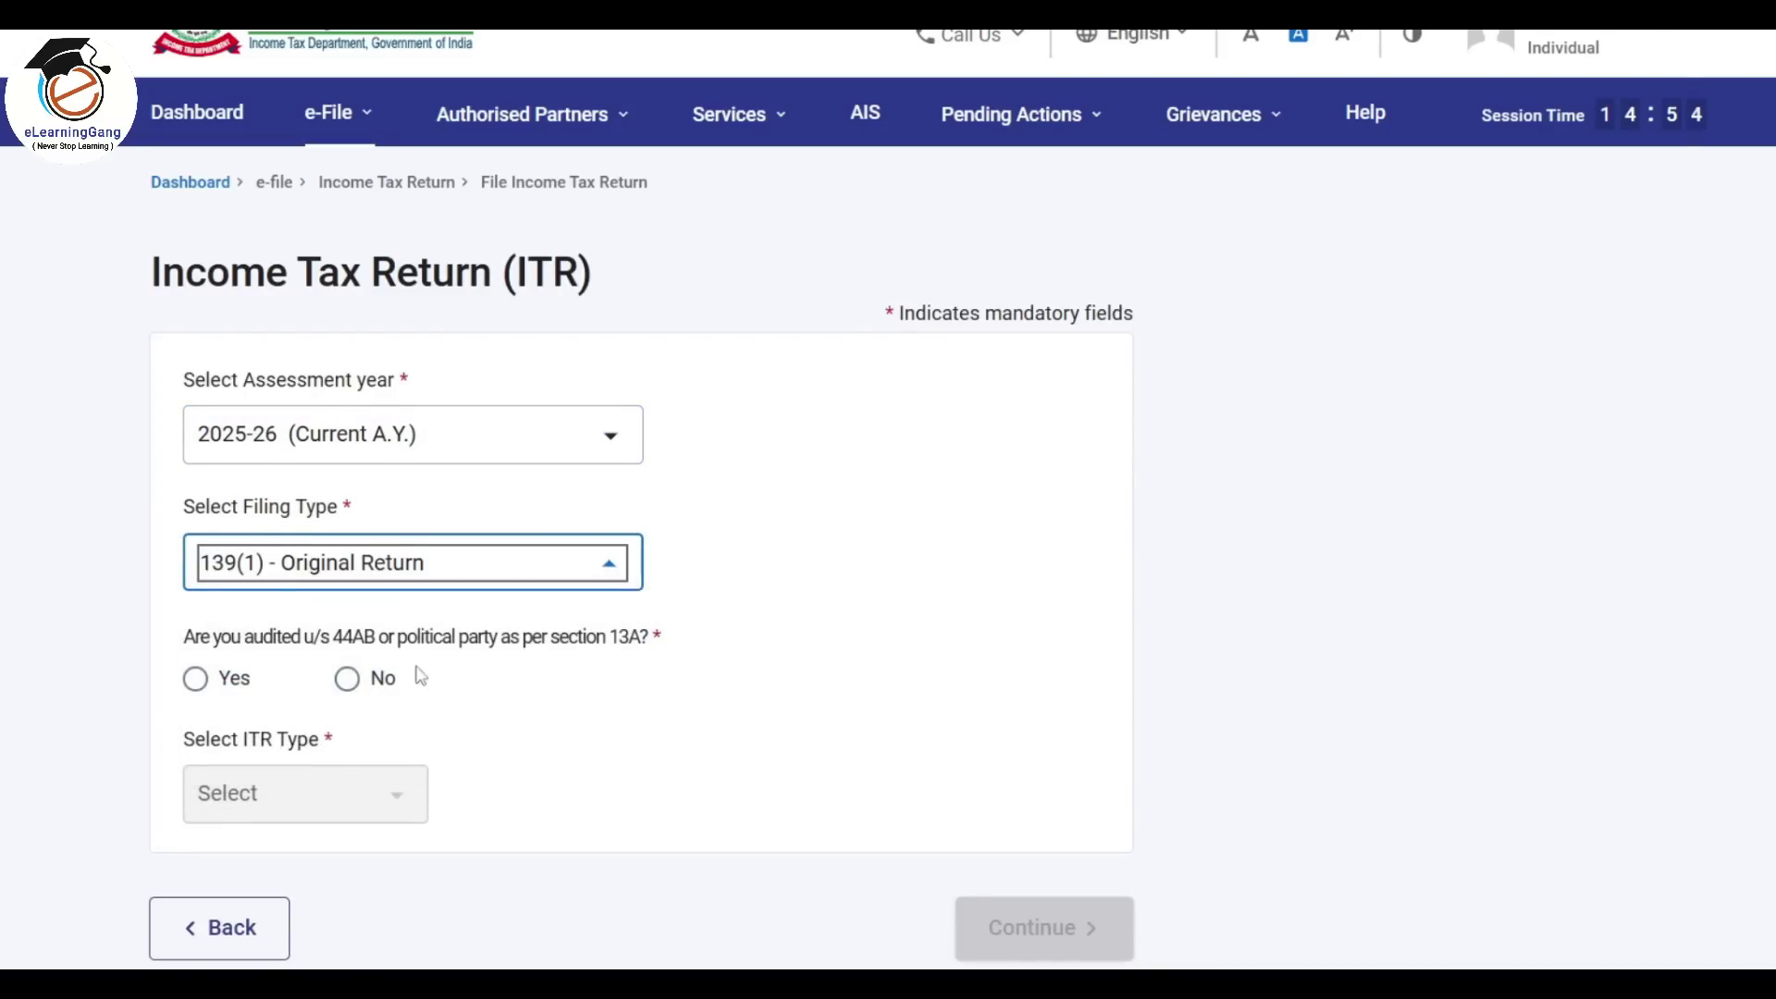
pyautogui.click(349, 682)
pyautogui.click(393, 793)
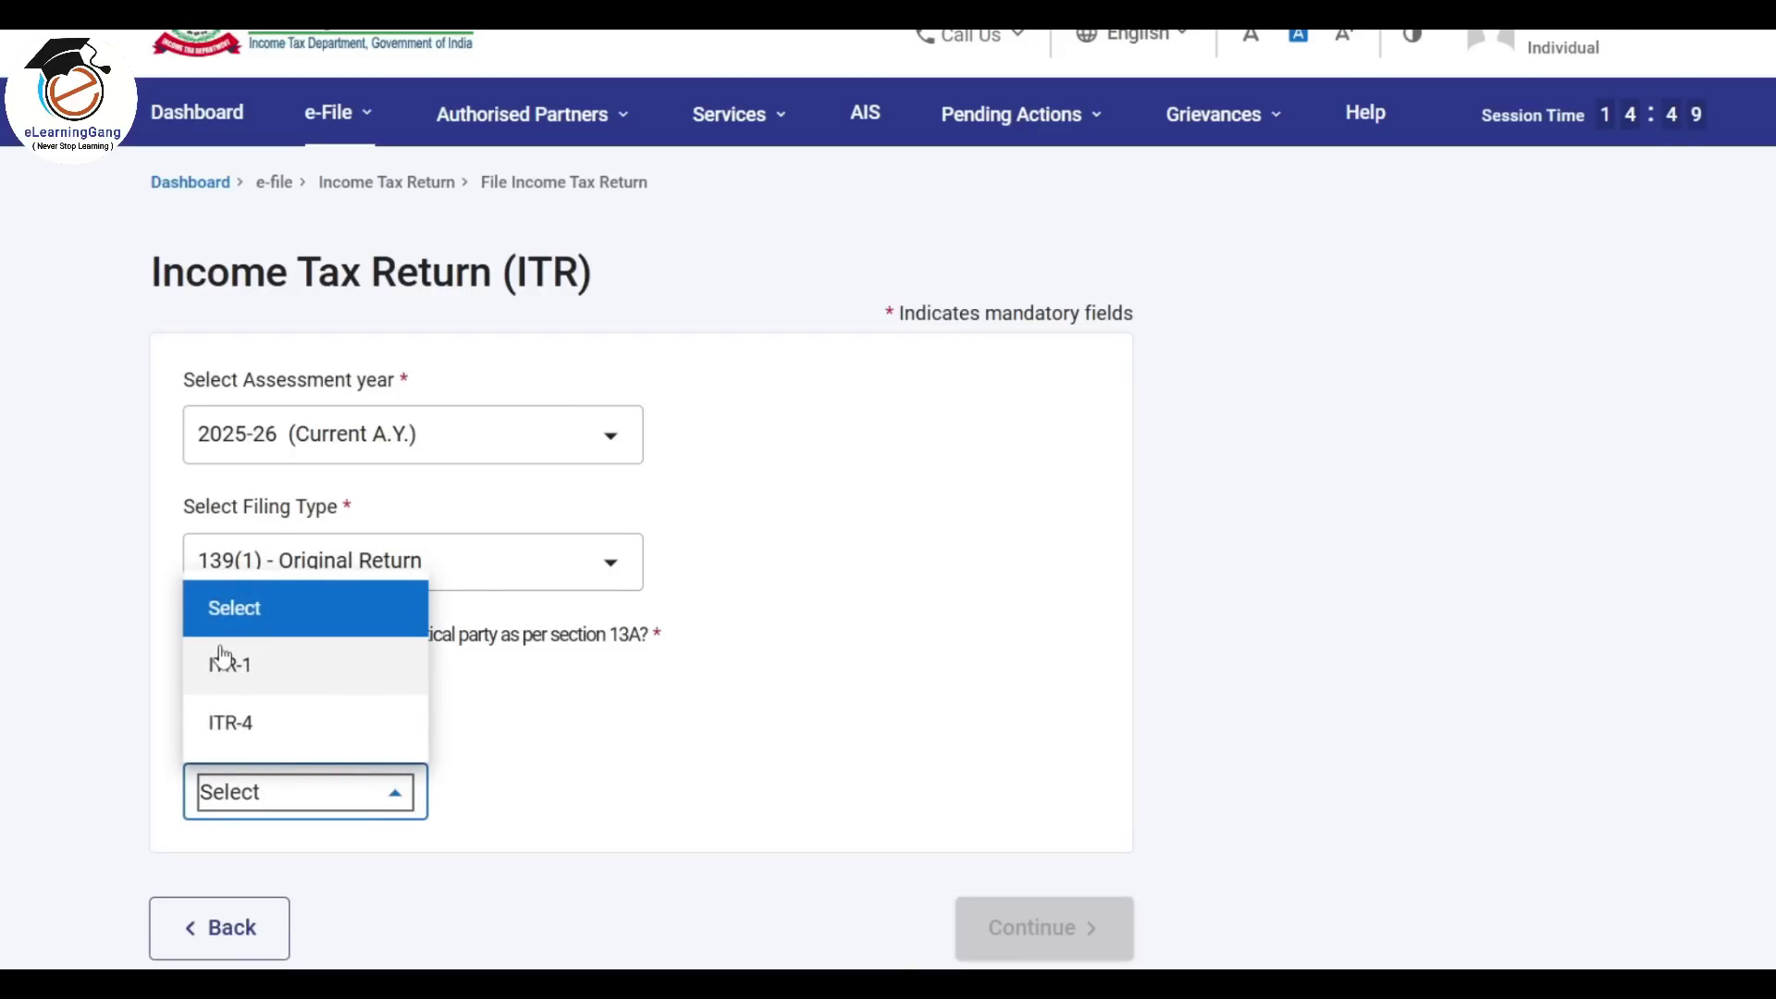
pyautogui.click(251, 664)
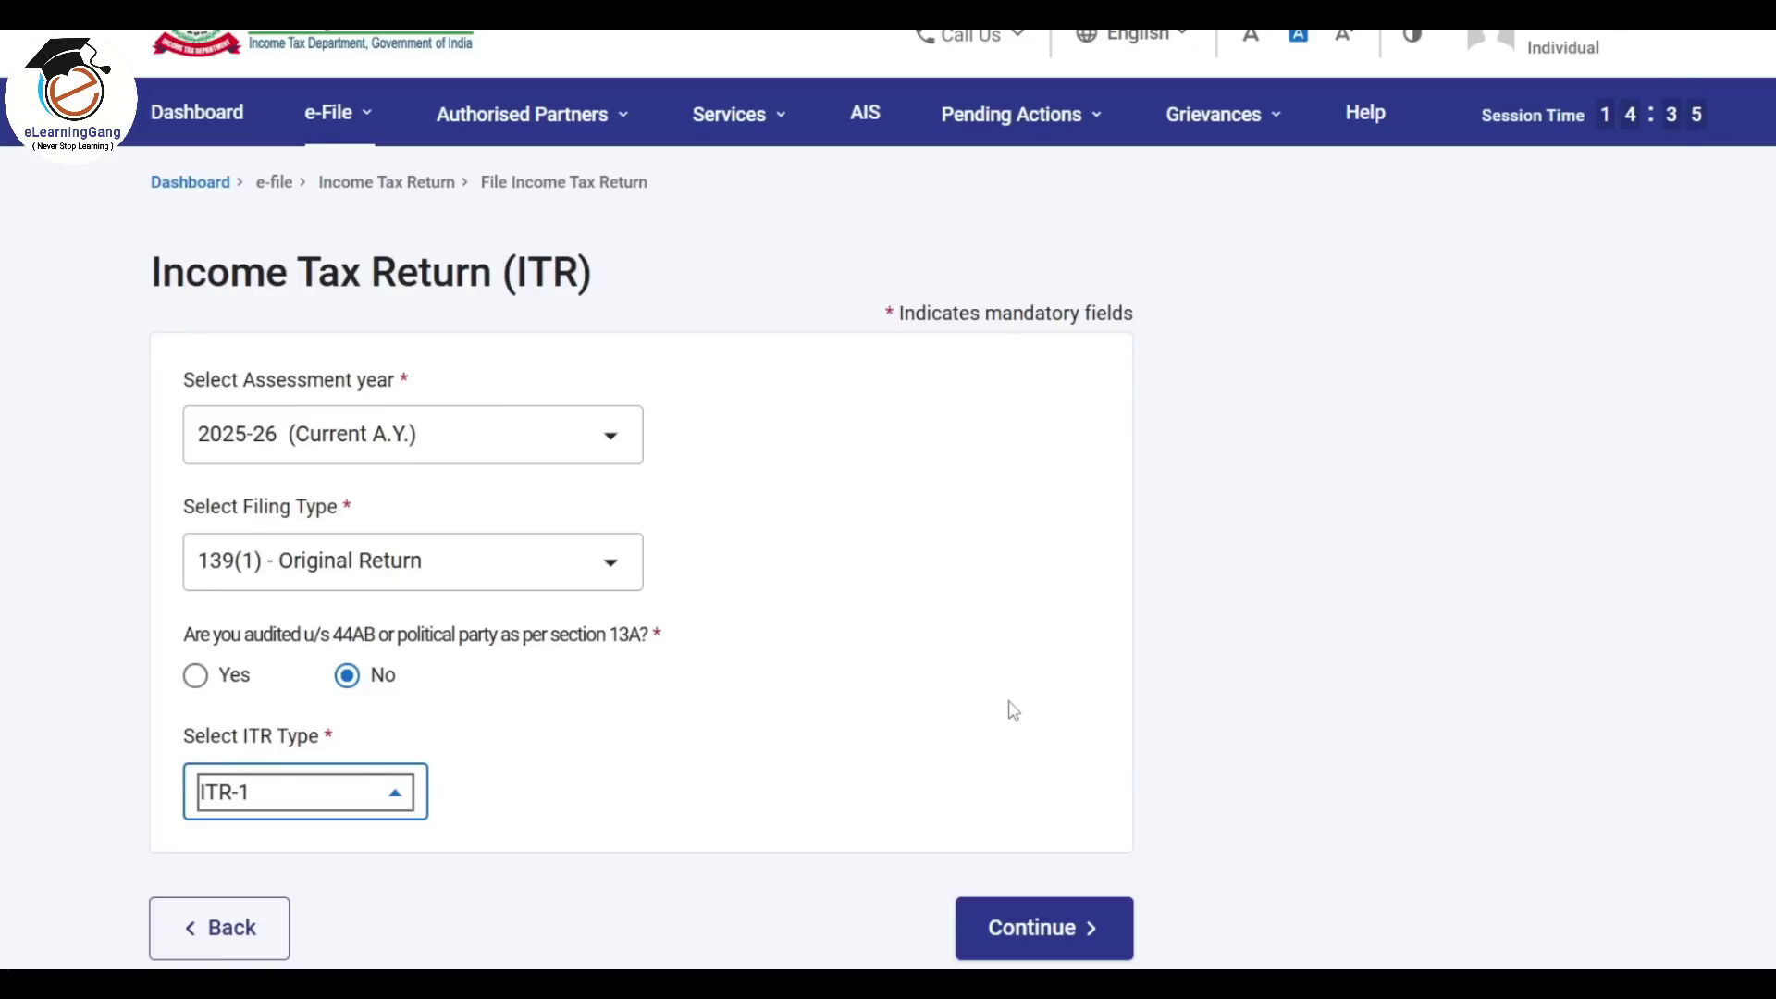
pyautogui.click(1051, 938)
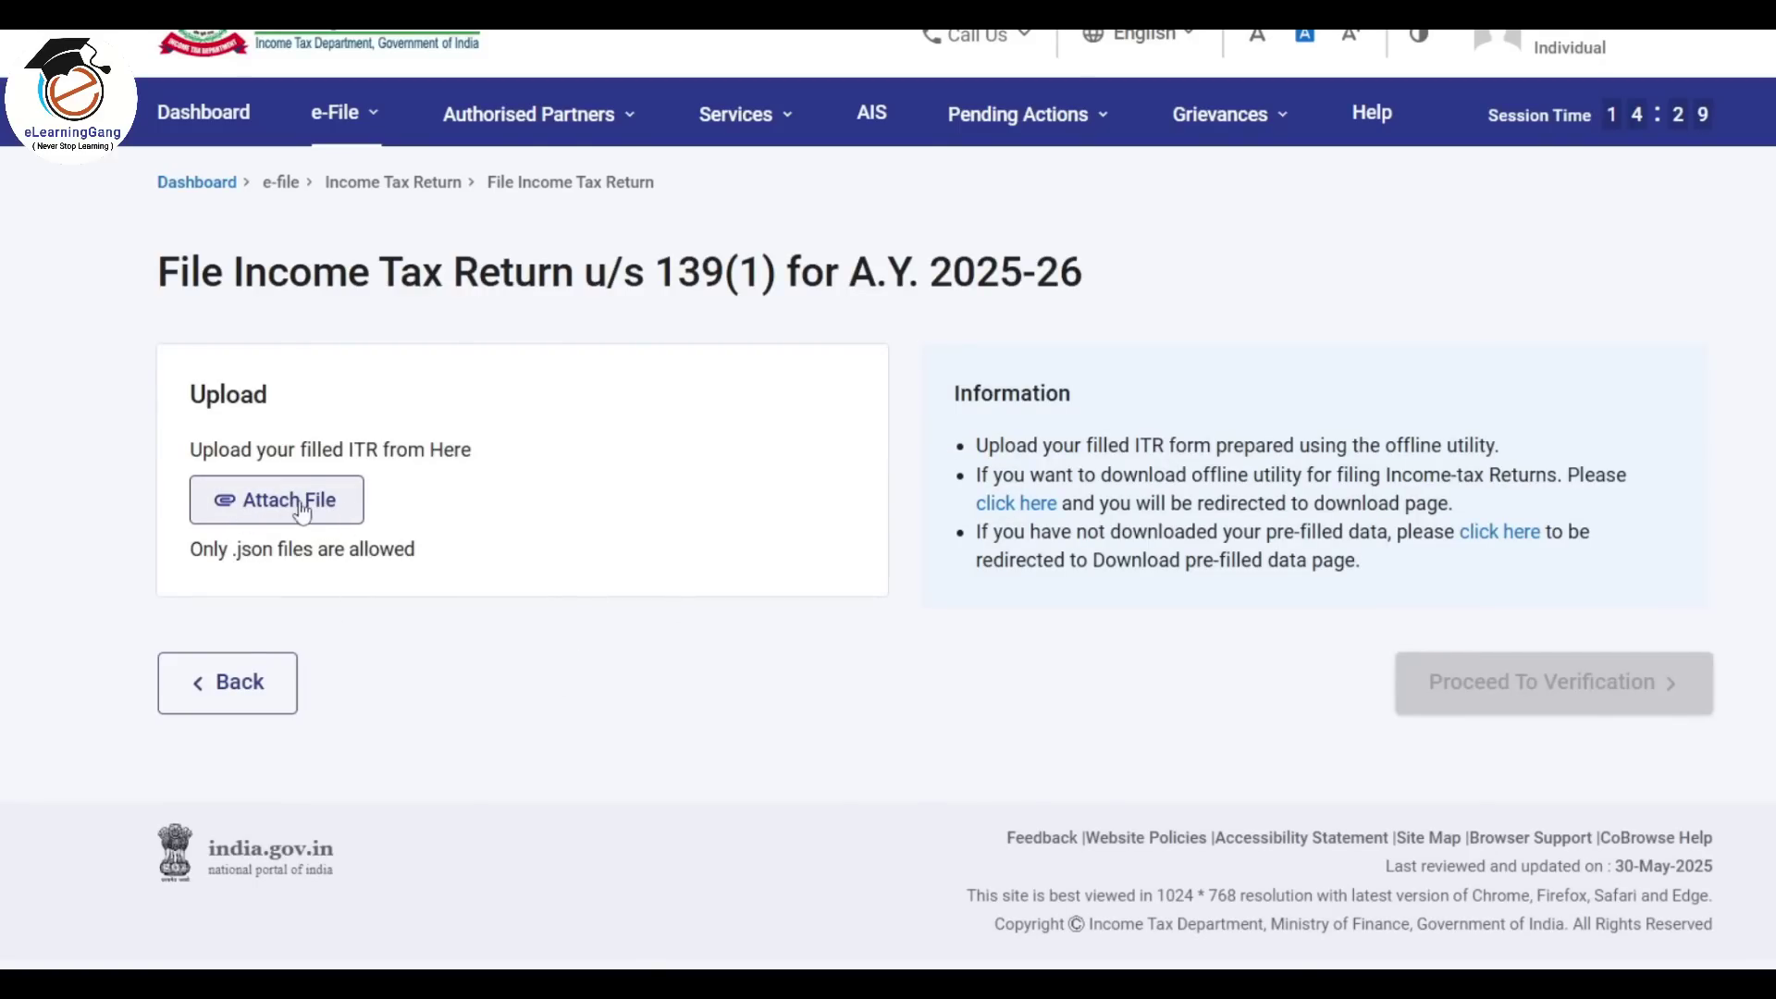
# Step: Attach the saved ITR-1 JSON file as the filled return
pyautogui.click(313, 507)
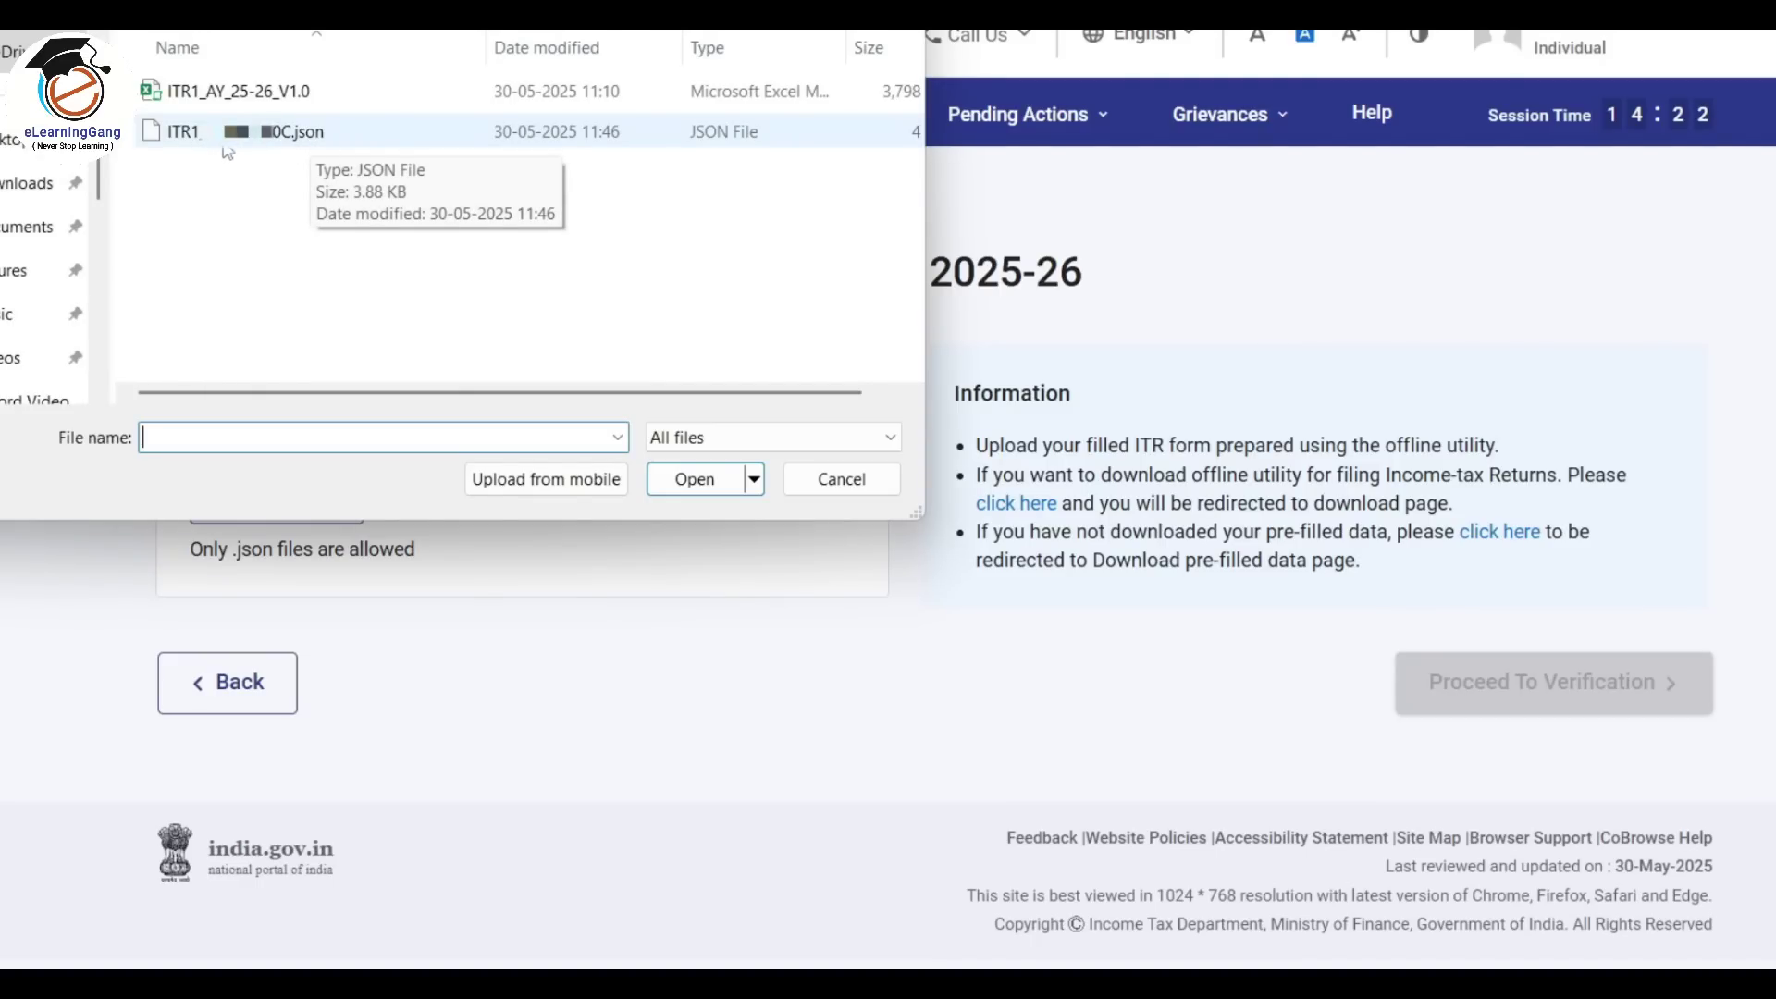
pyautogui.click(320, 138)
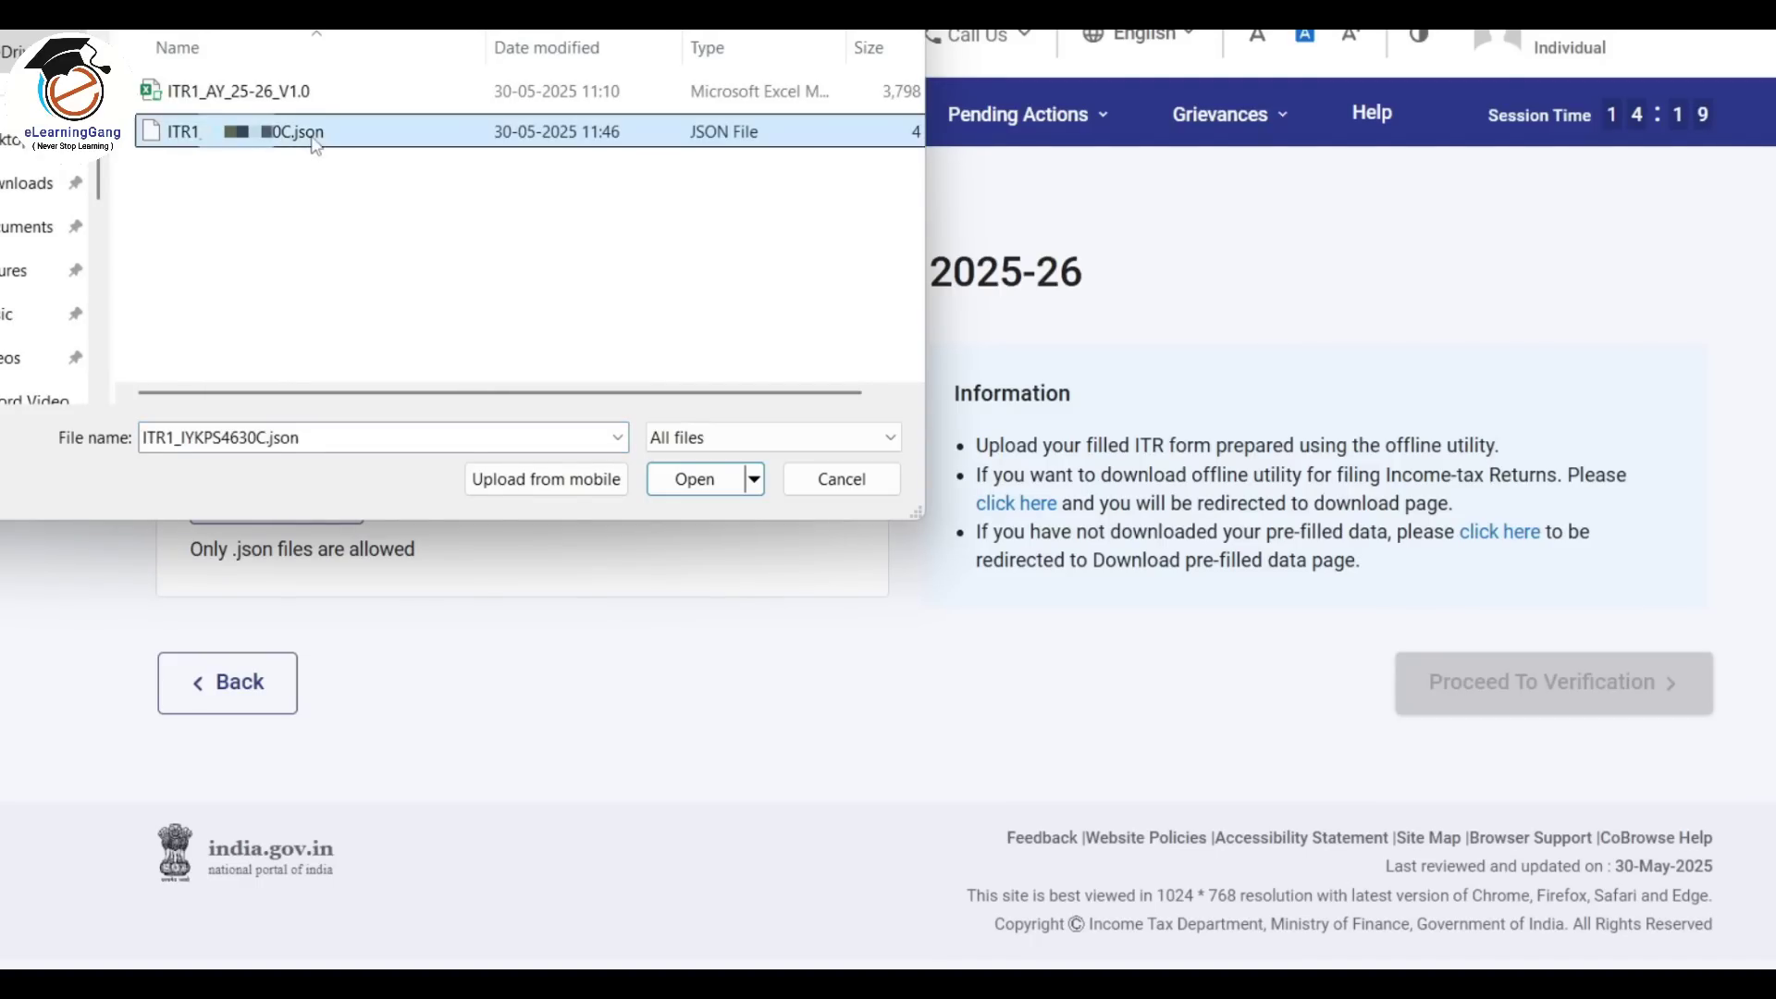
pyautogui.click(695, 480)
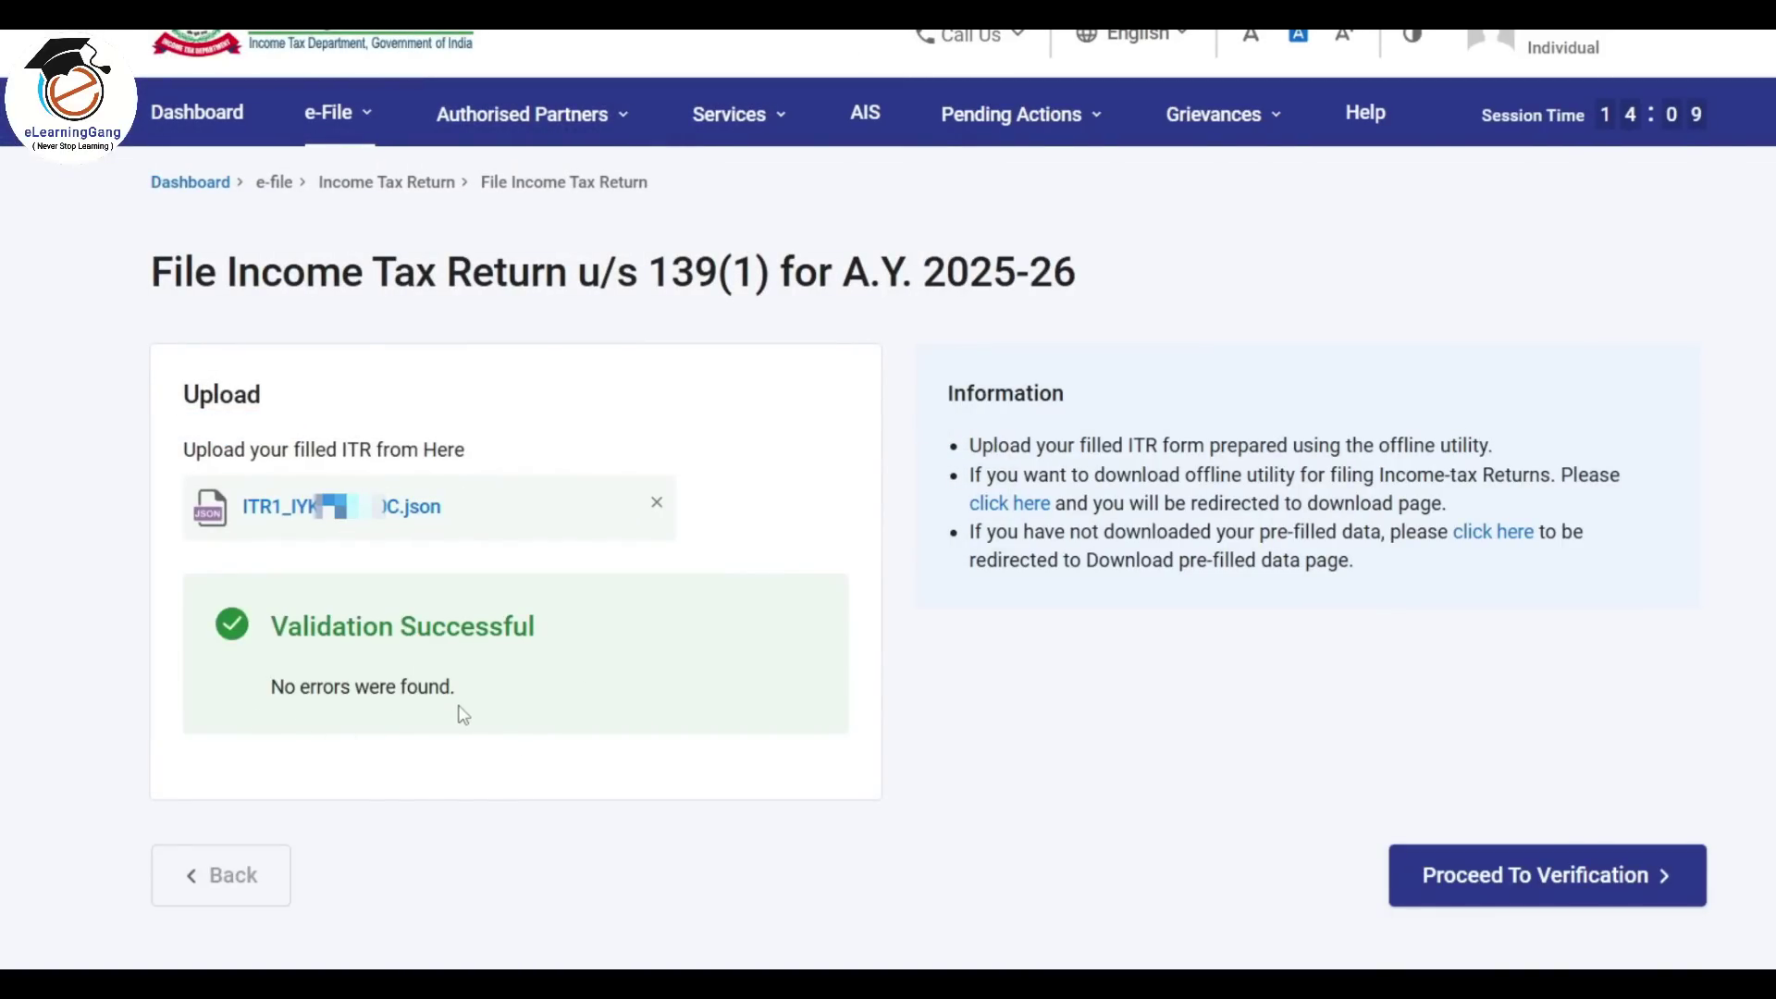
# Step: Proceed to verification with instant eVerification and choose OTP on the mobile number registered with Aadhaar
pyautogui.click(1594, 877)
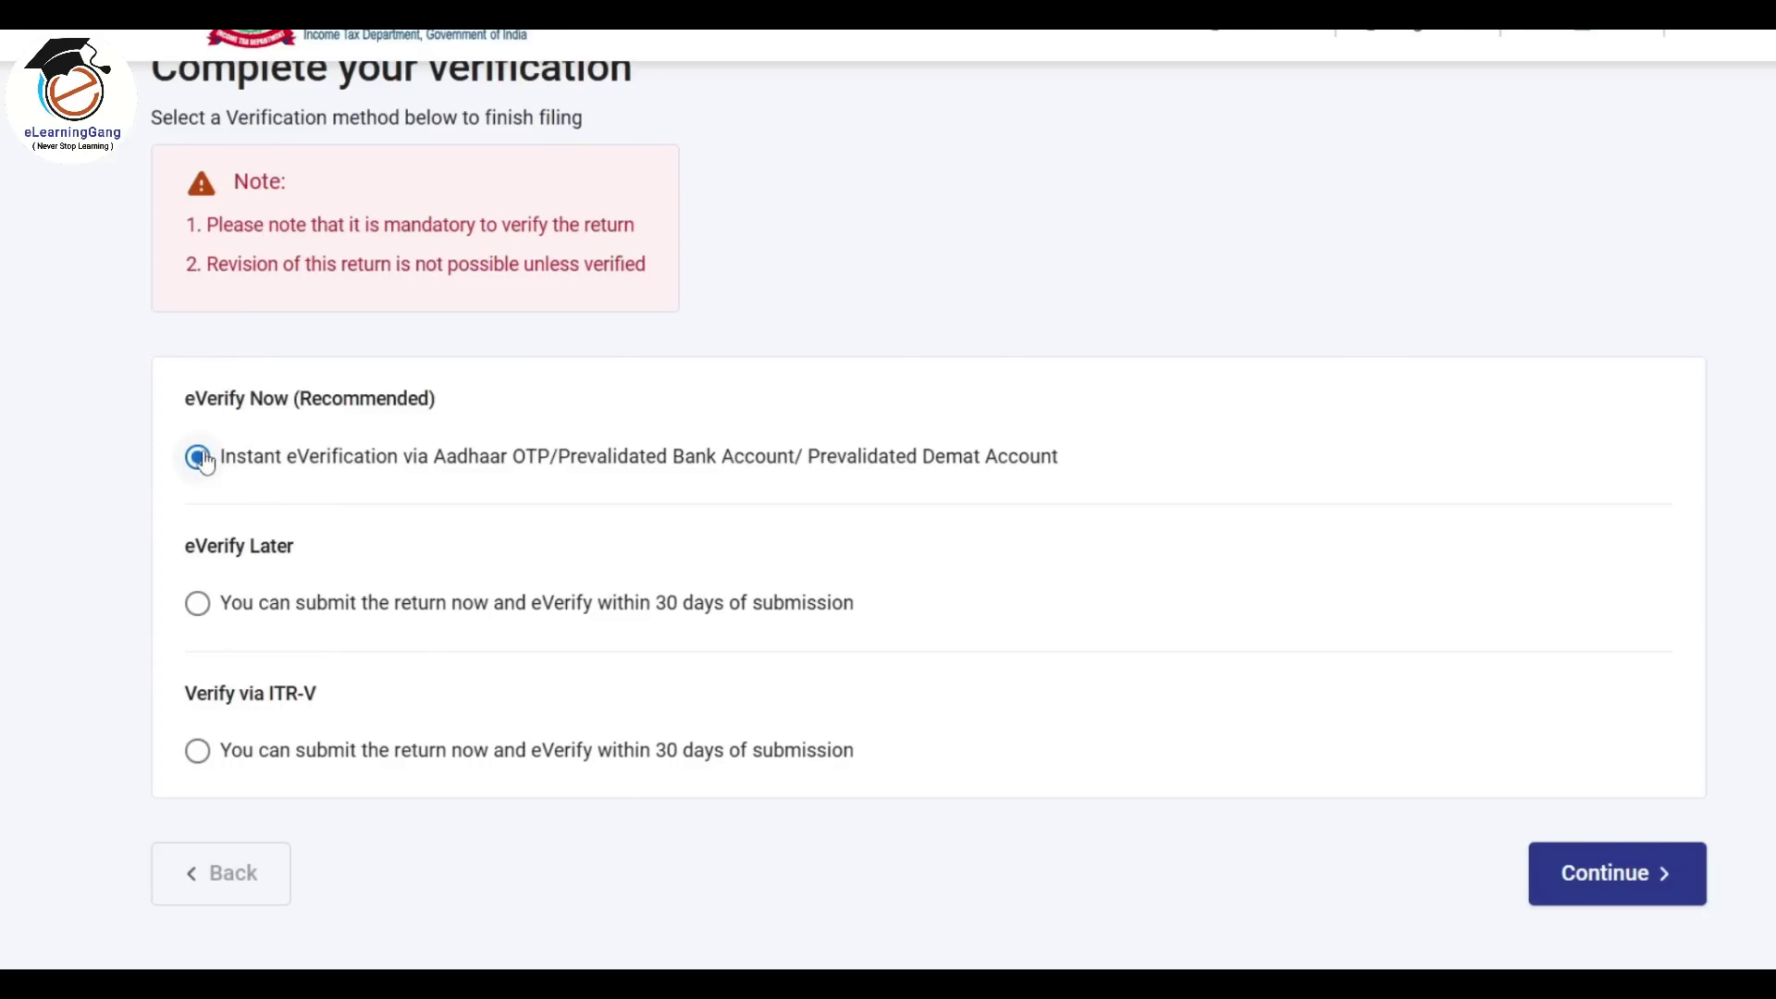
pyautogui.click(1656, 874)
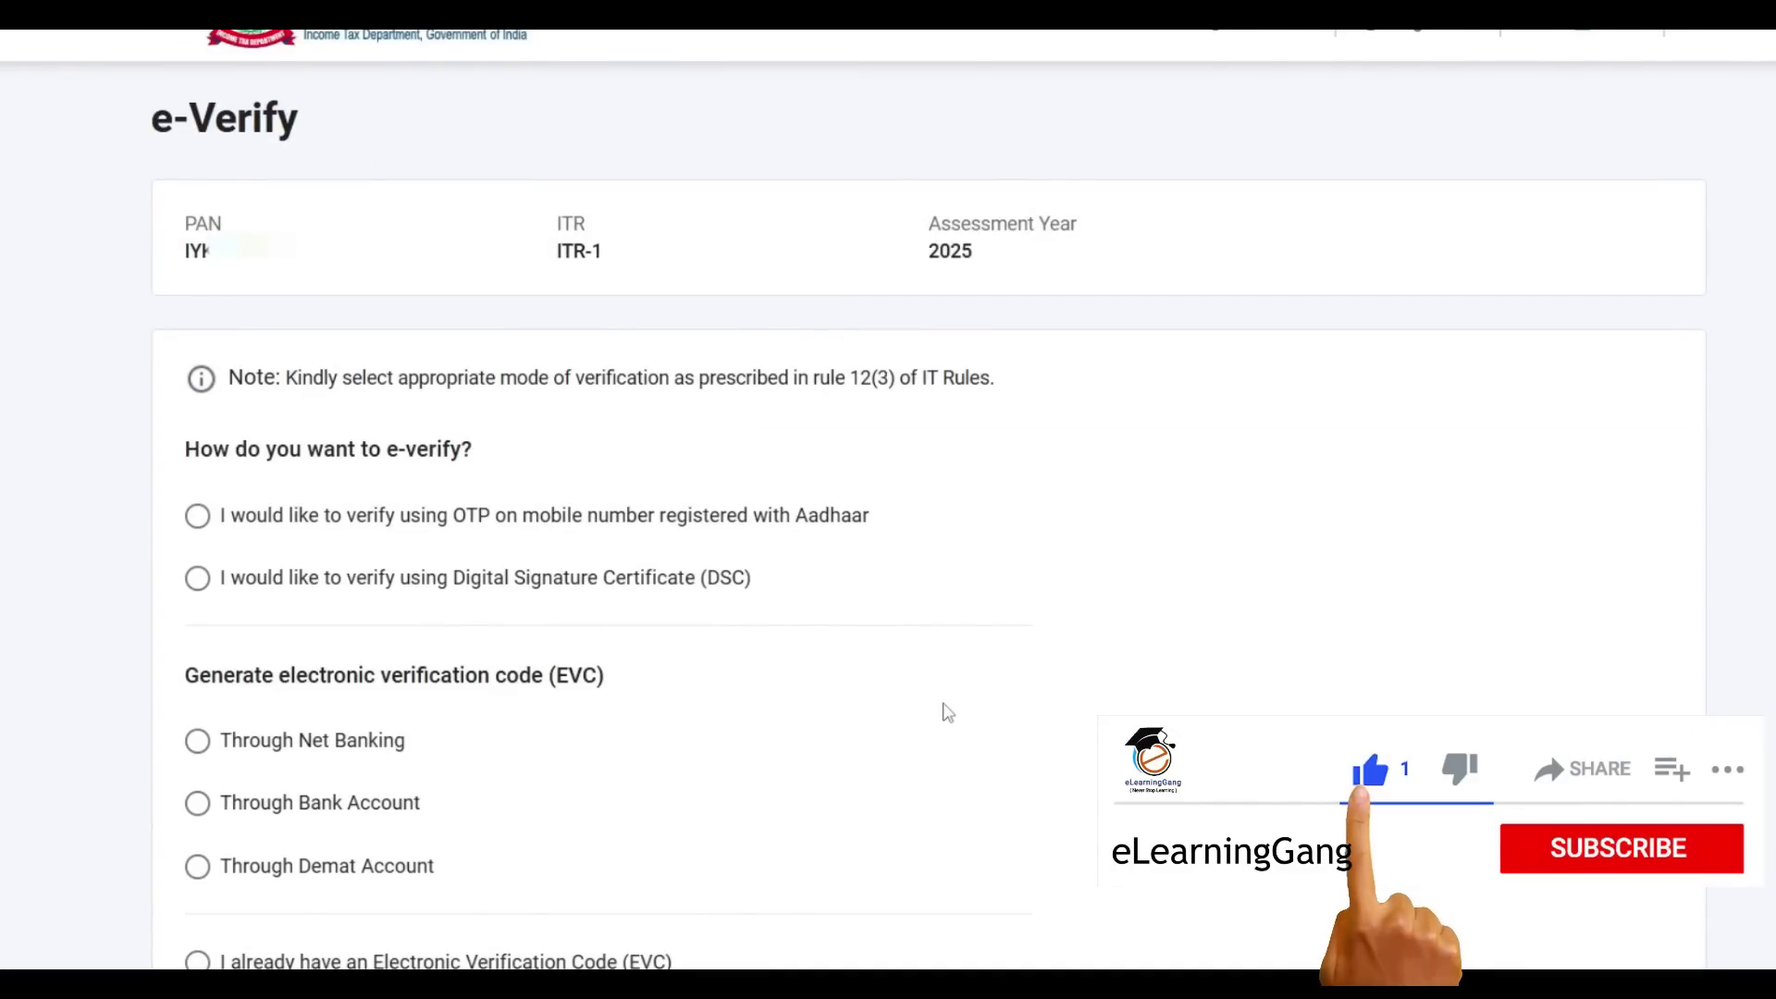
pyautogui.scroll(-3, 944, 713)
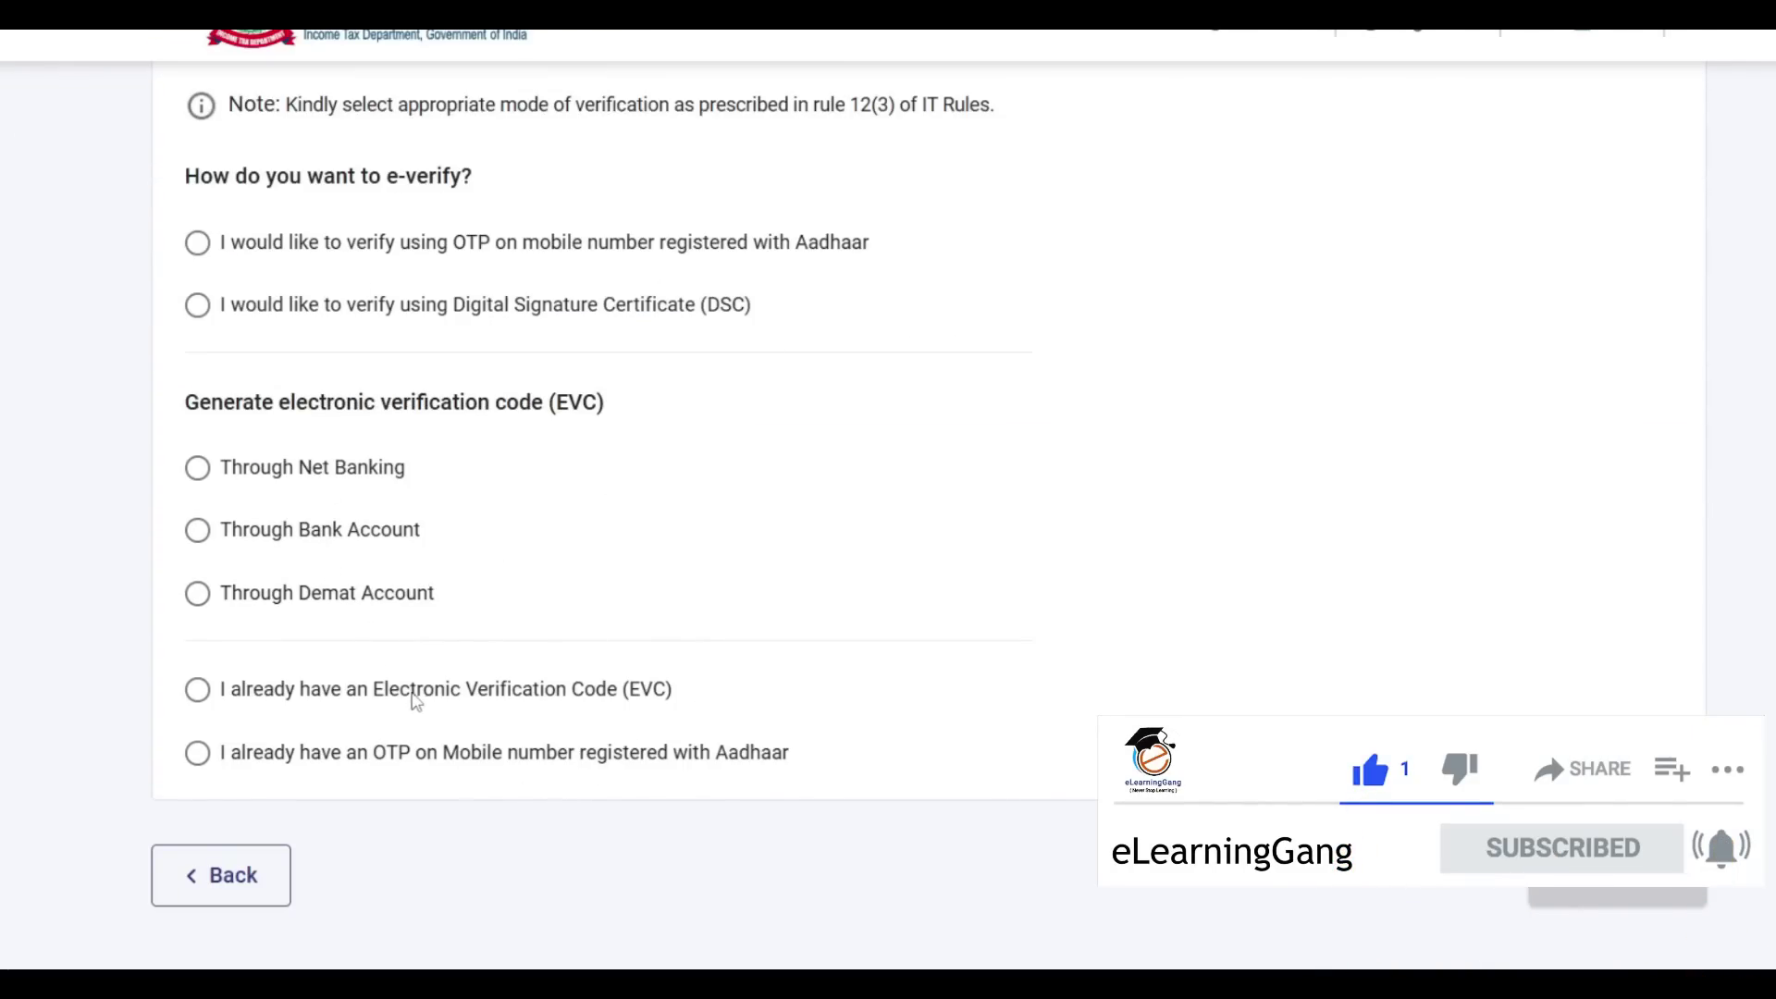
pyautogui.click(197, 242)
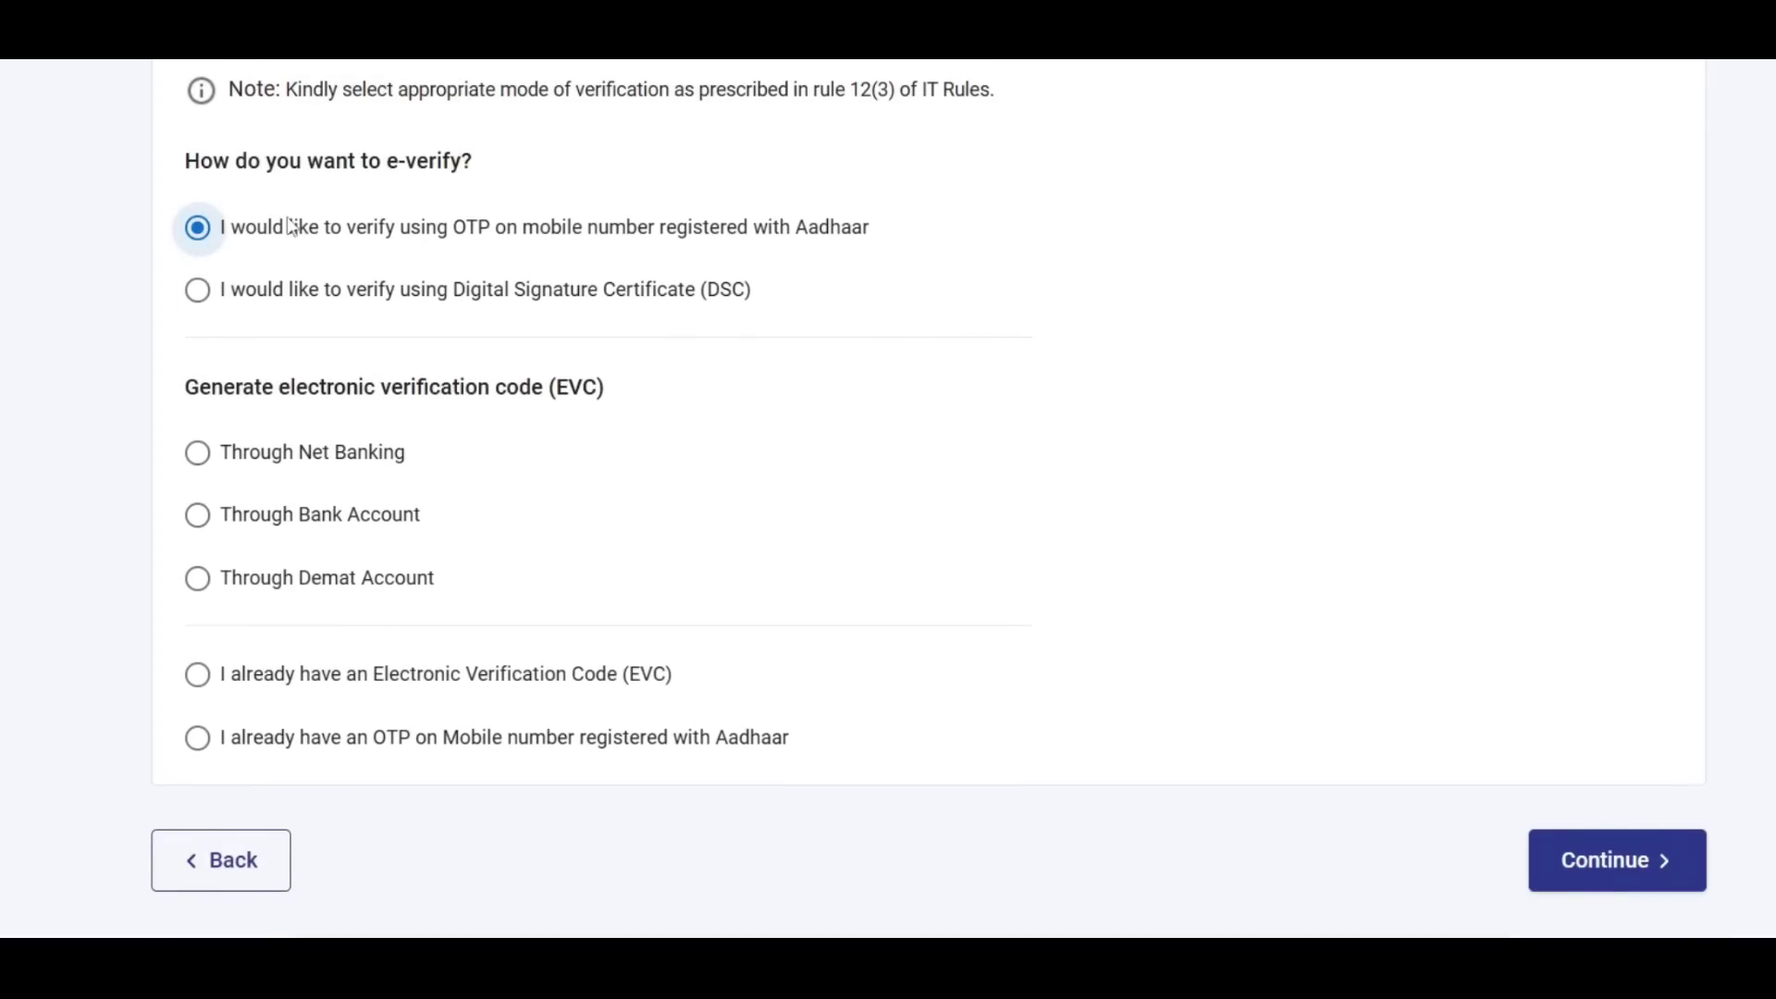